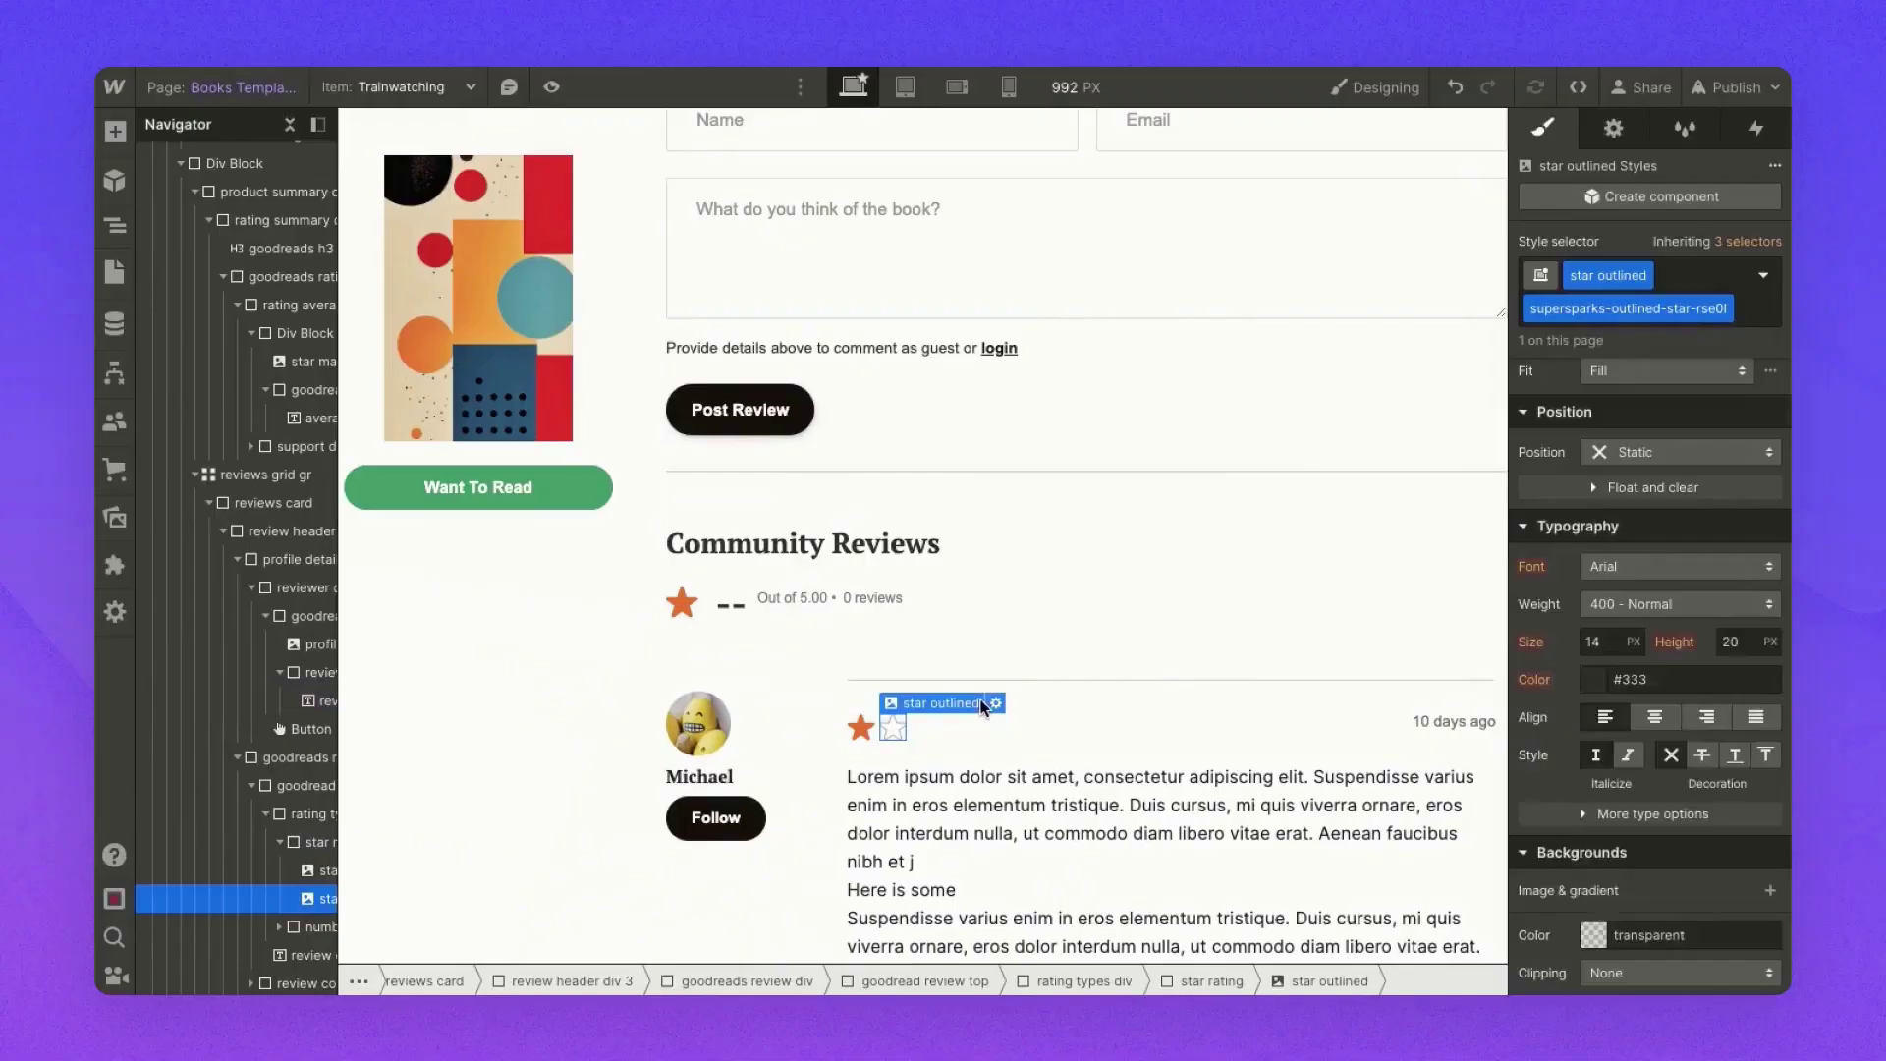
- Check the star image's settings, publish to the selected domains, and open the staging book page
{"action": "left_click", "coordinate": [995, 702]}
{"action": "left_click", "coordinate": [1063, 270]}
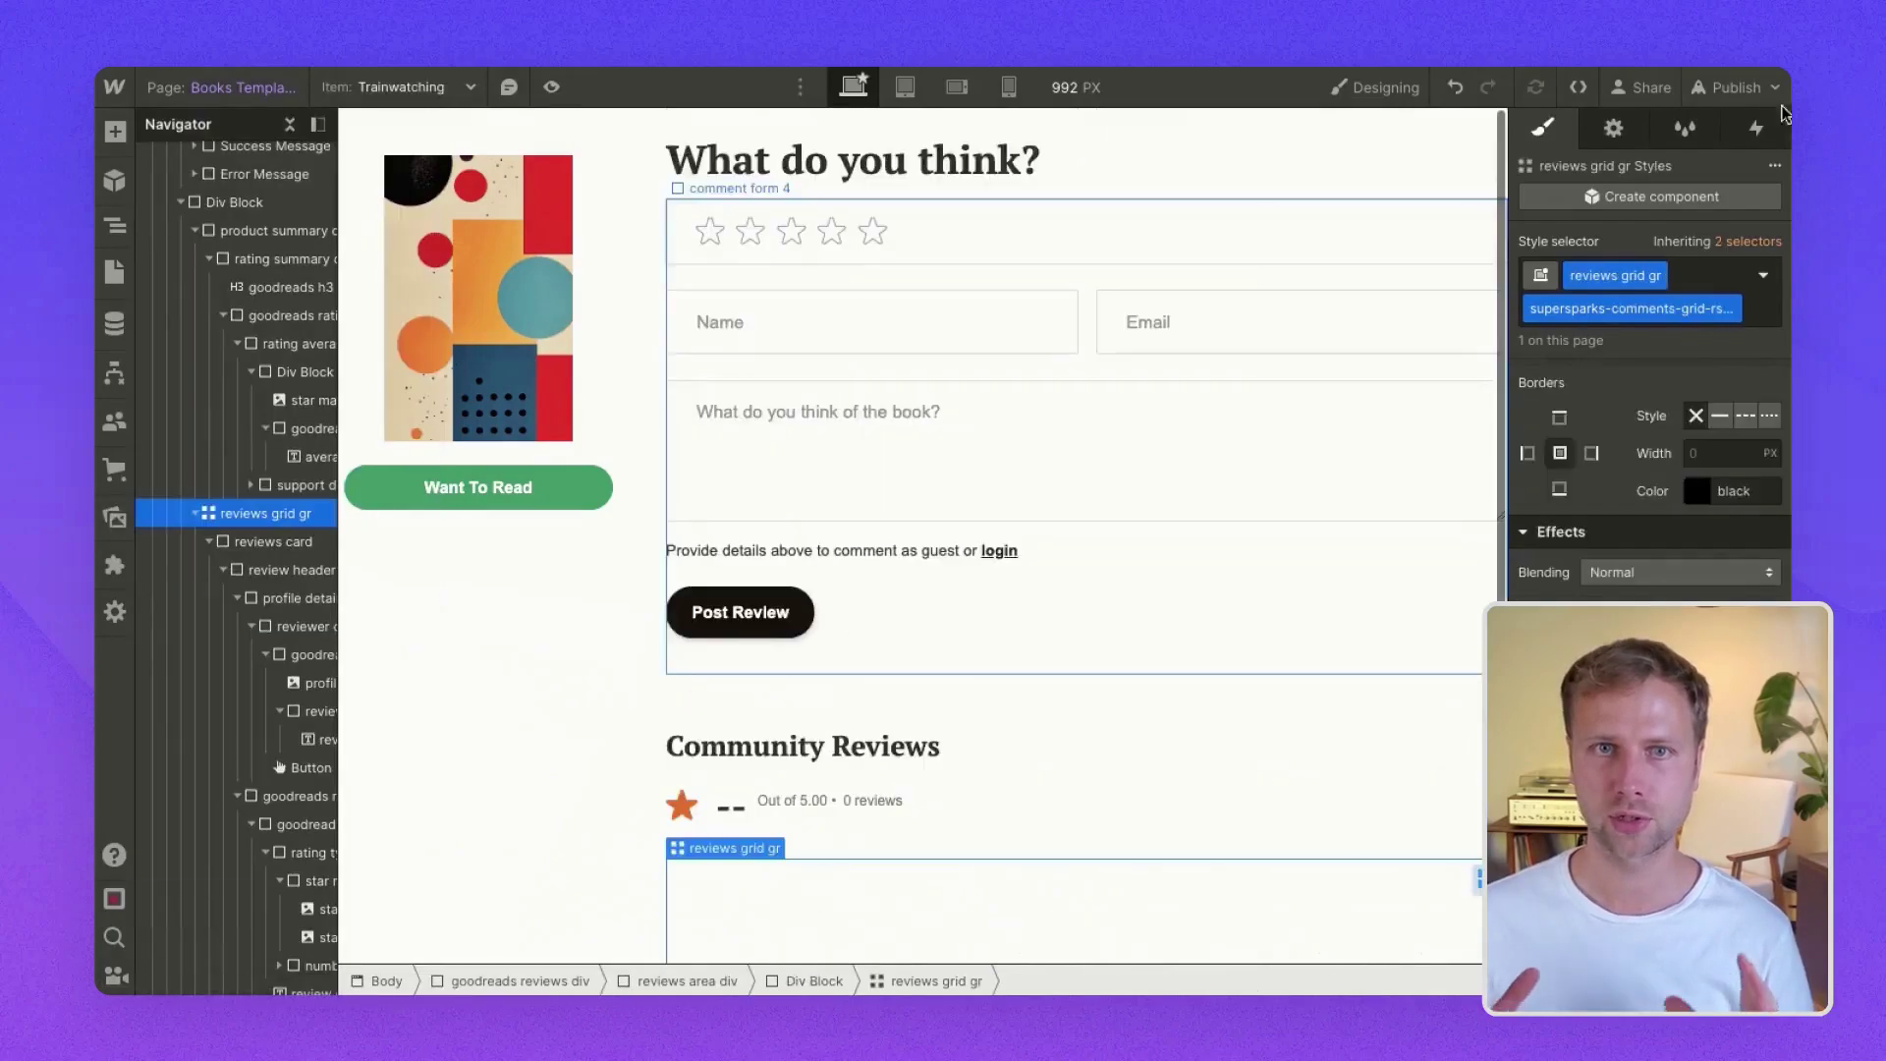
{"action": "left_click", "coordinate": [1734, 86]}
{"action": "left_click", "coordinate": [1634, 491]}
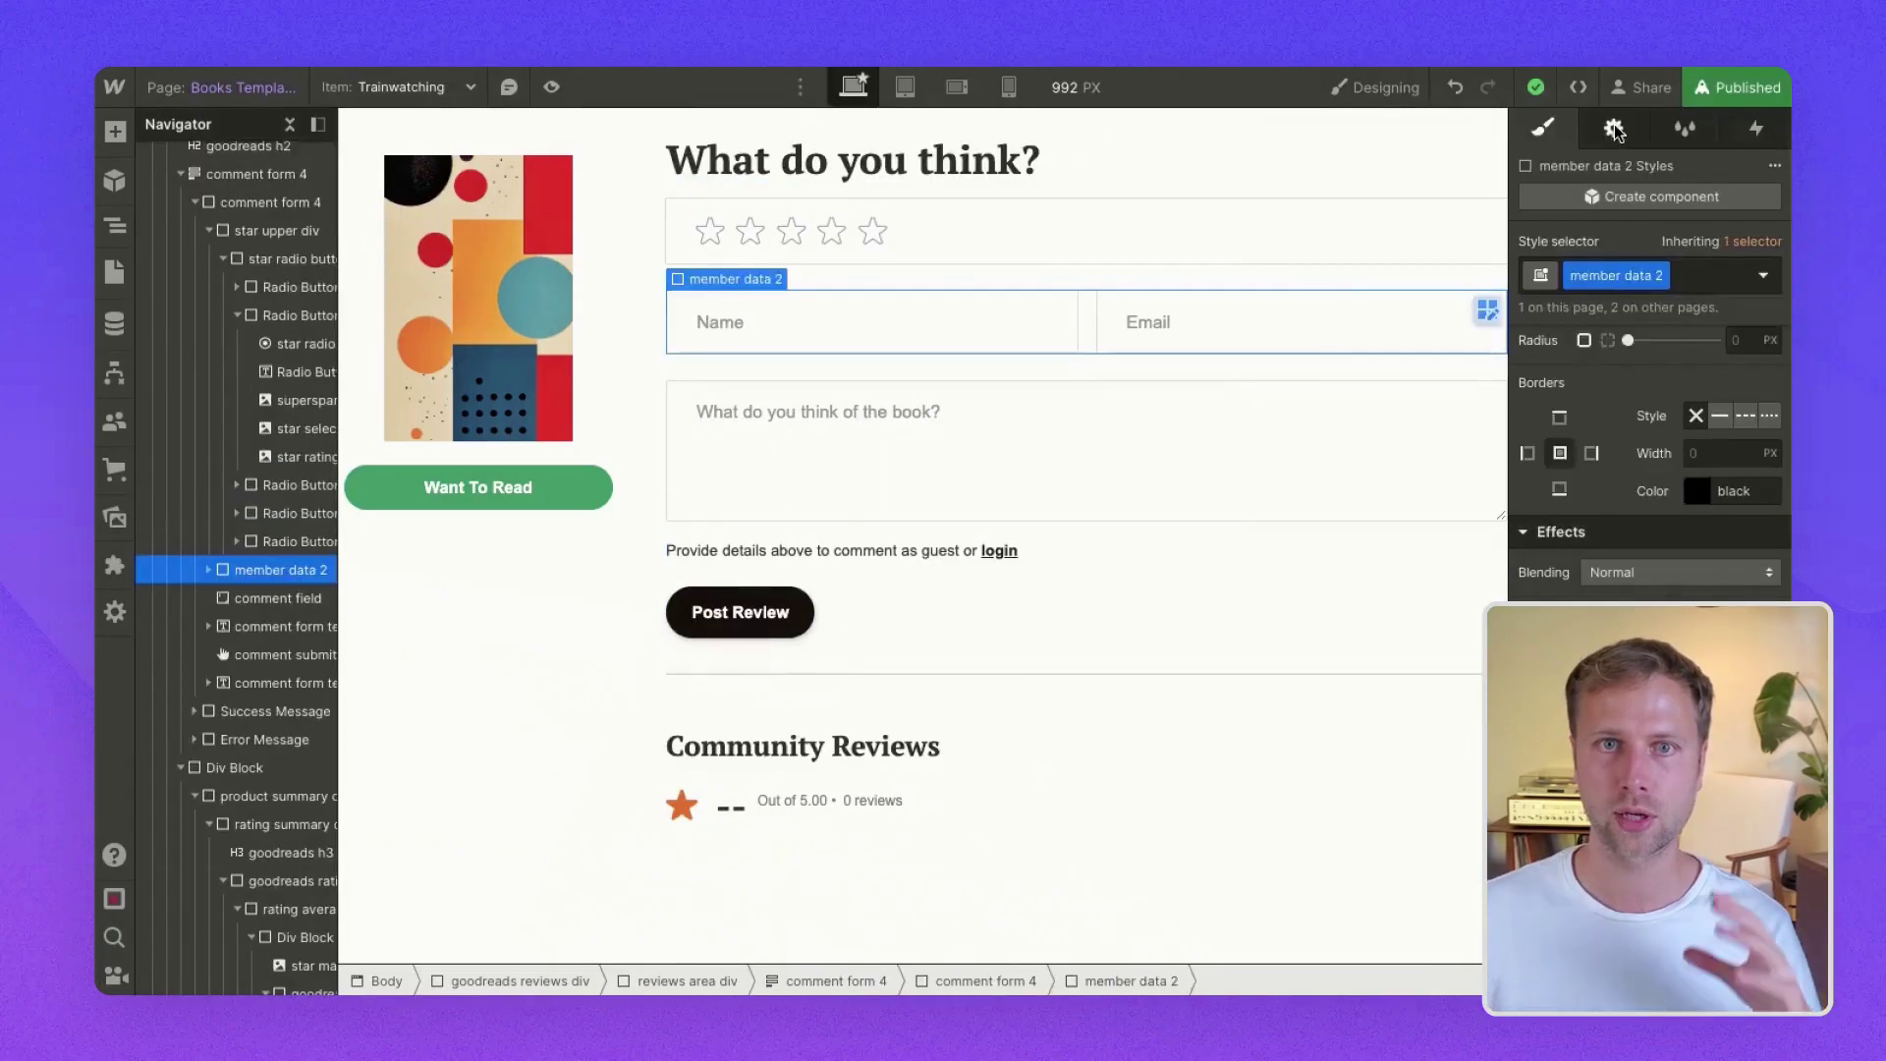
{"action": "left_click", "coordinate": [1689, 122]}
{"action": "left_click", "coordinate": [1733, 86]}
{"action": "left_click", "coordinate": [1672, 209]}
- Post a four-star guest review 'Amazing book. An absolute classic 💪' with the reviewer's name and email
{"action": "left_click", "coordinate": [799, 189]}
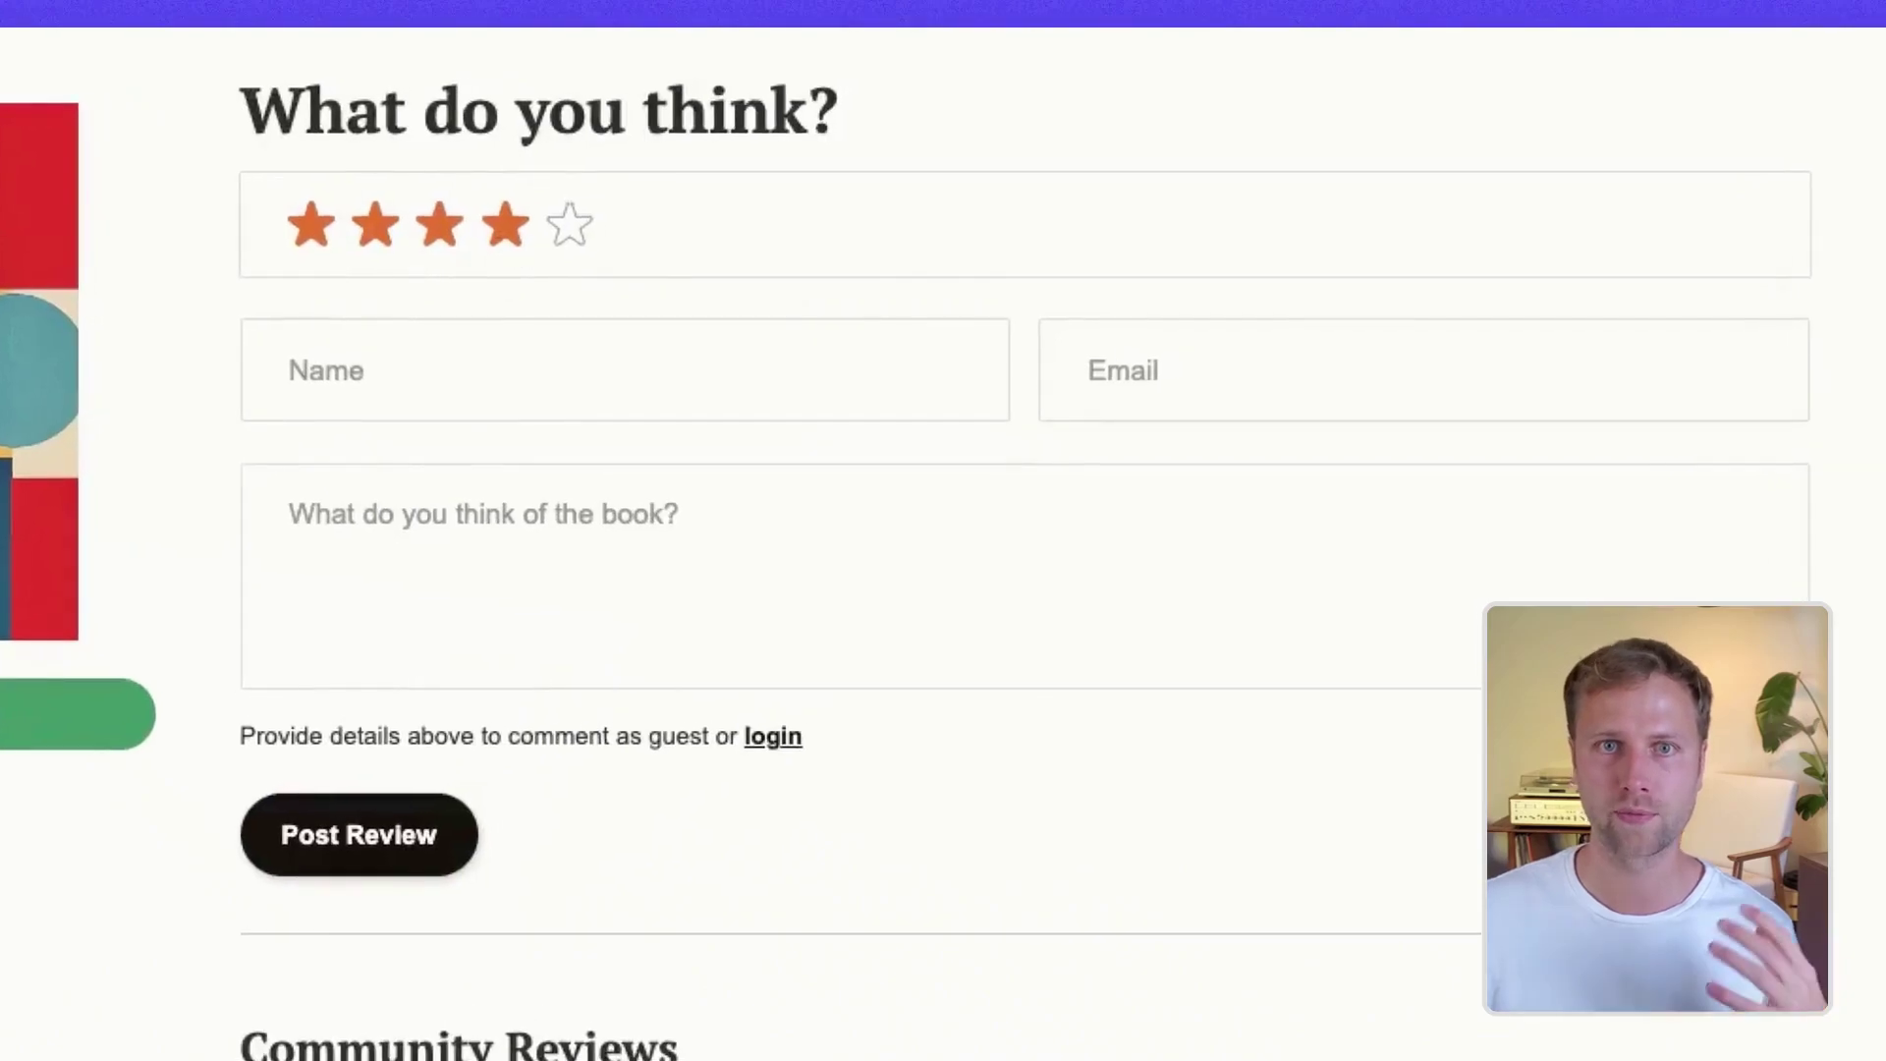
{"action": "left_click", "coordinate": [480, 370]}
{"action": "type", "text": "Mr. Sparks"}
{"action": "left_click", "coordinate": [1300, 370]}
{"action": "left_click", "coordinate": [638, 550]}
{"action": "type", "text": "Amazing book. An absolute classic"}
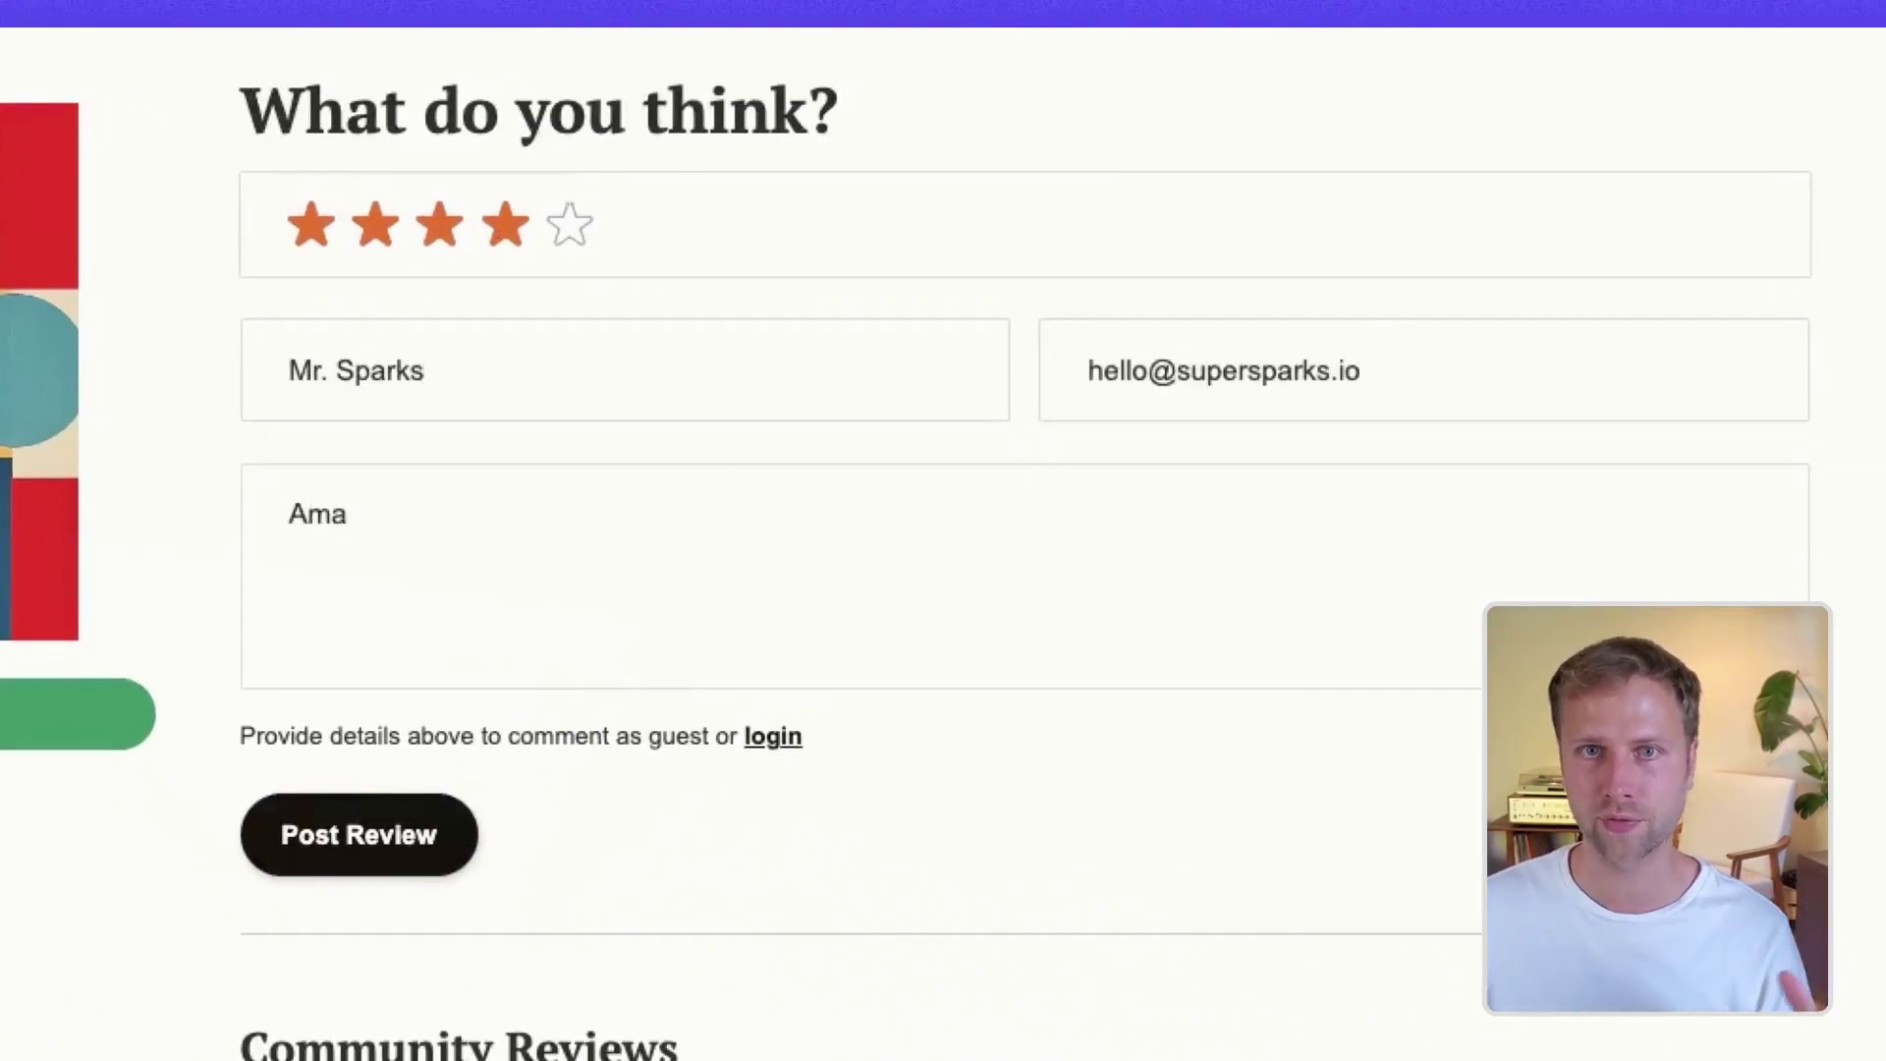
{"action": "type", "text": " 💪"}
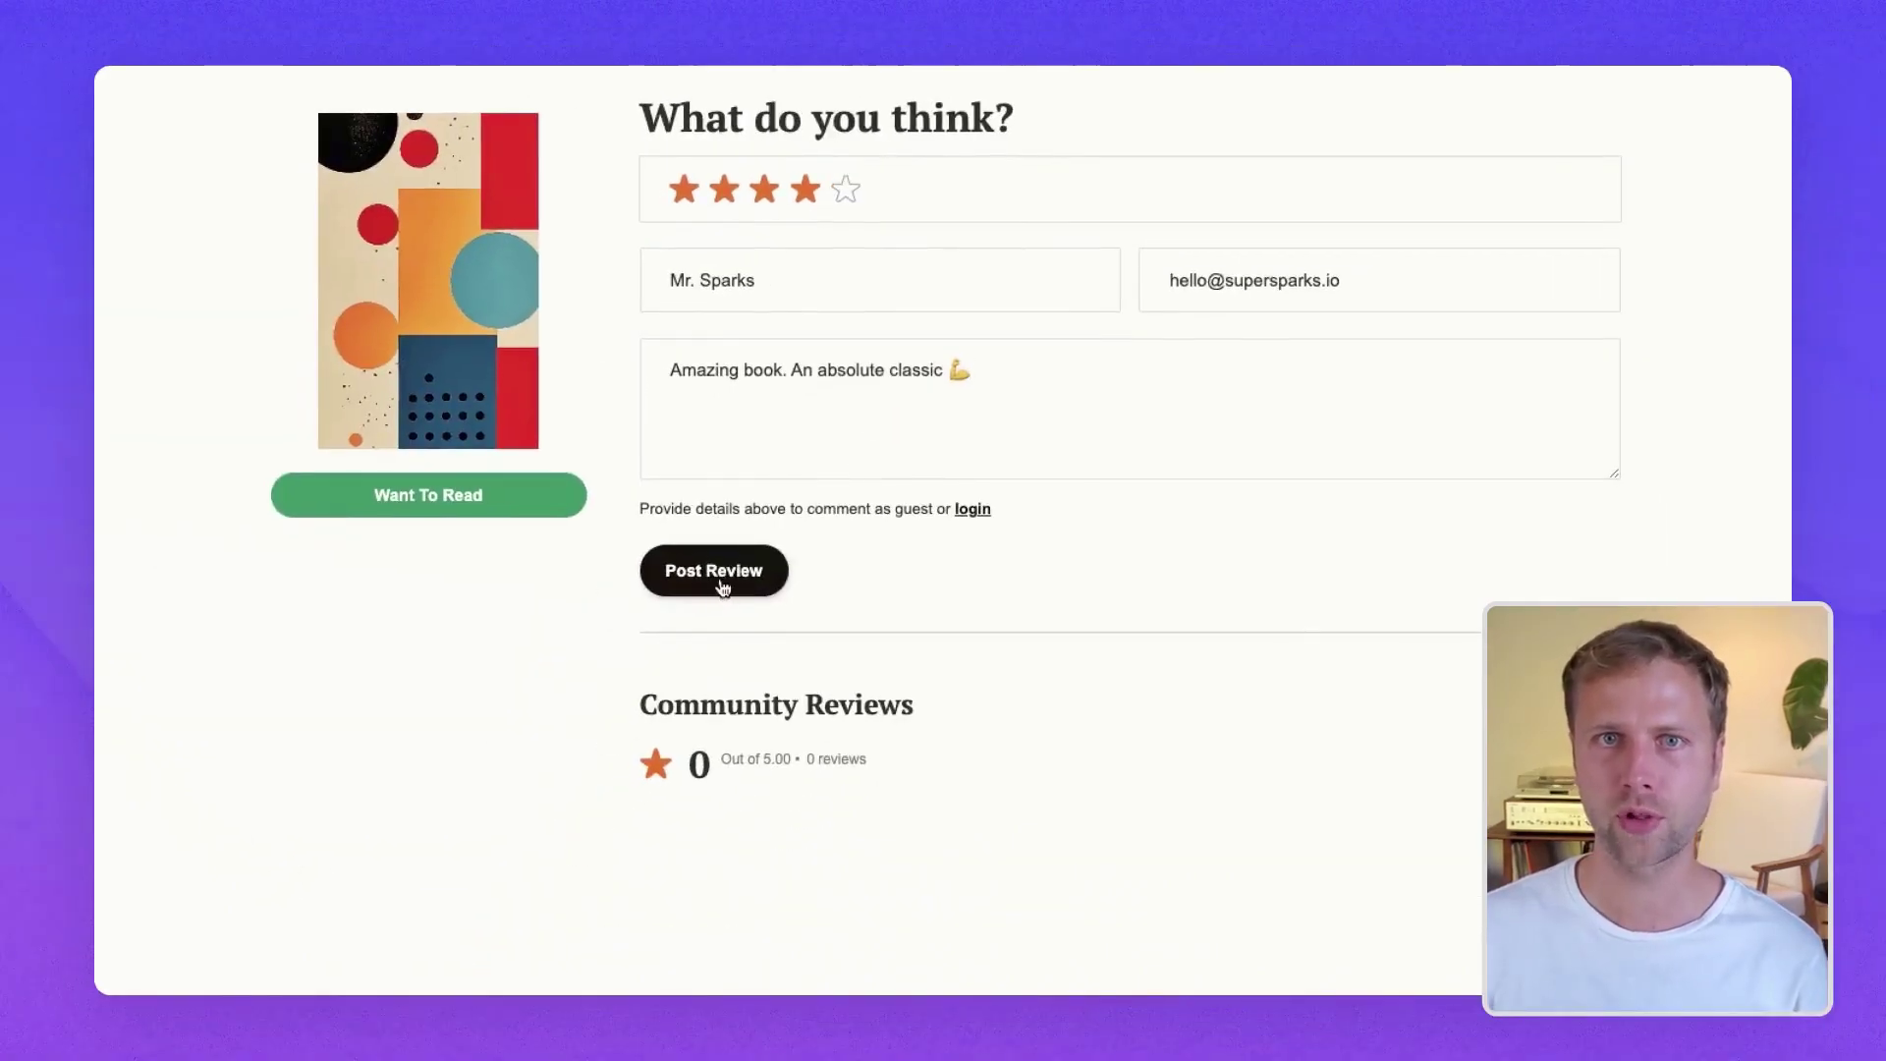
{"action": "left_click", "coordinate": [363, 840]}
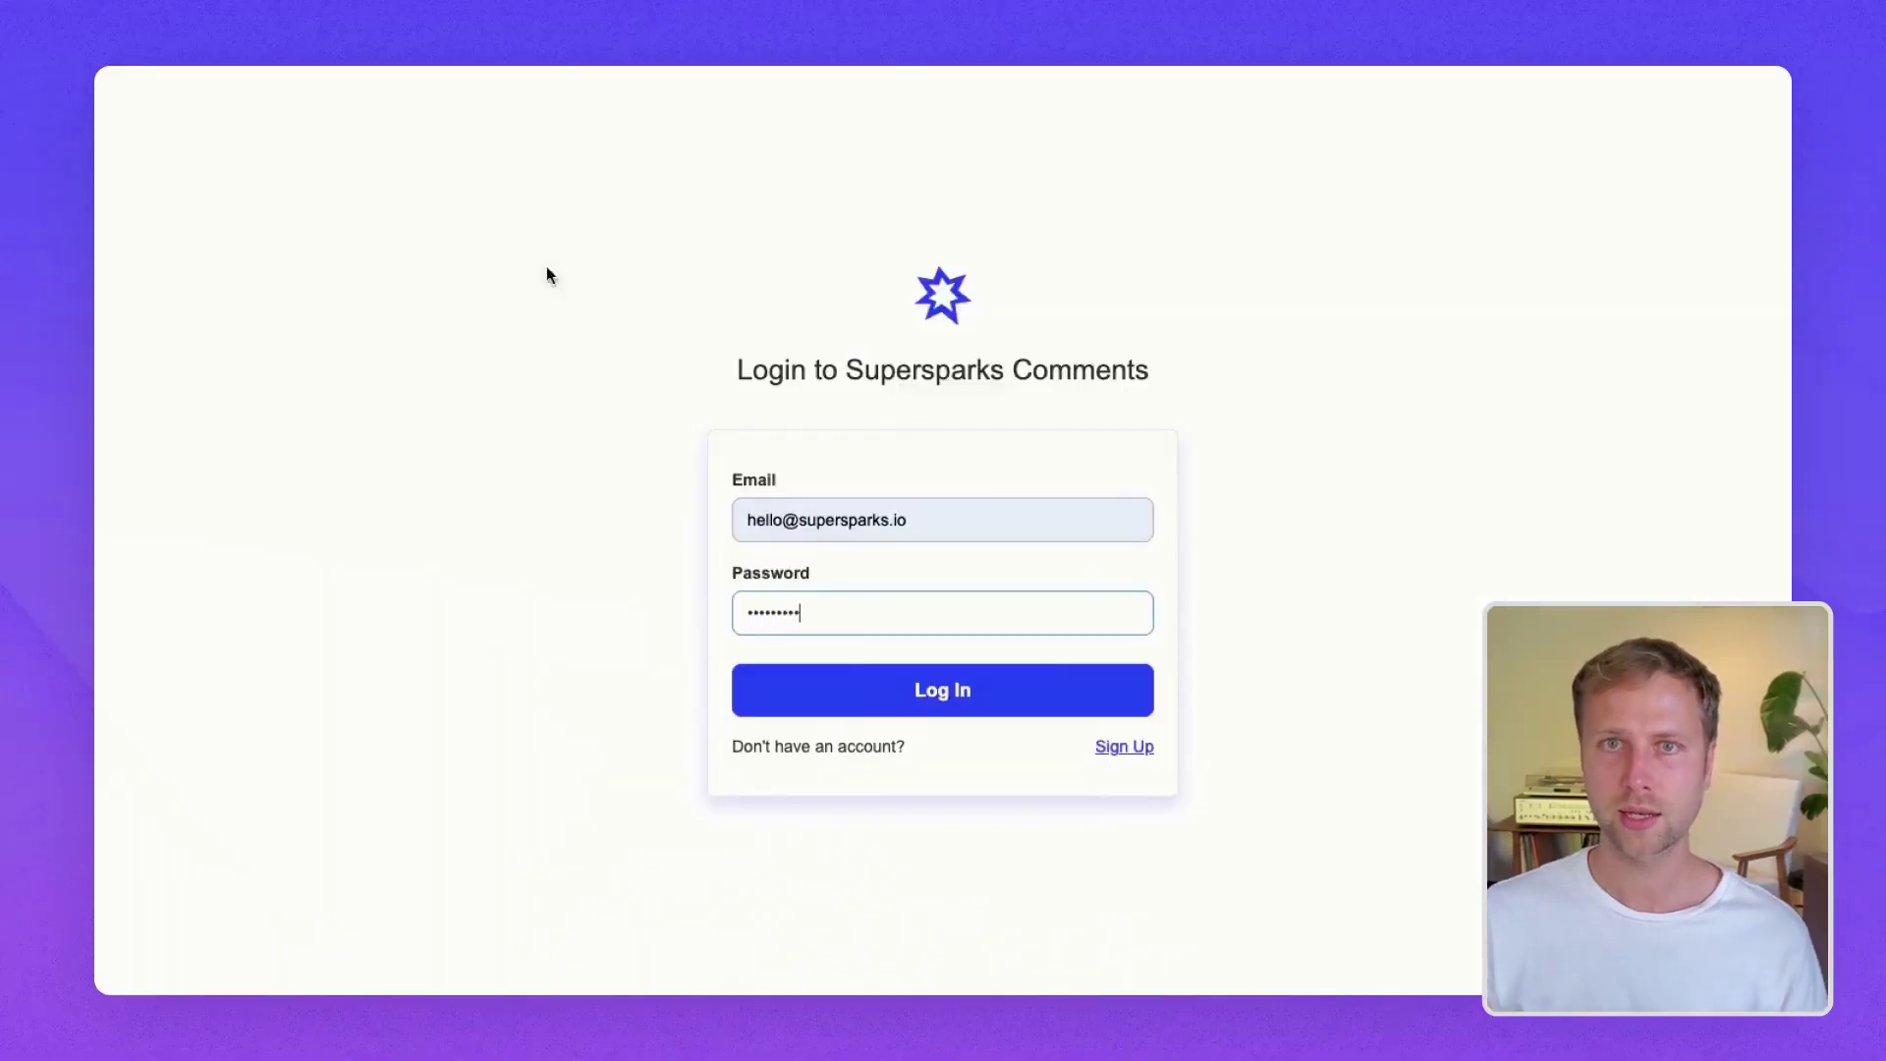
- Log in and post a five-star member review beginning 'One of my favorite books on the pla'
{"action": "left_click", "coordinate": [937, 697]}
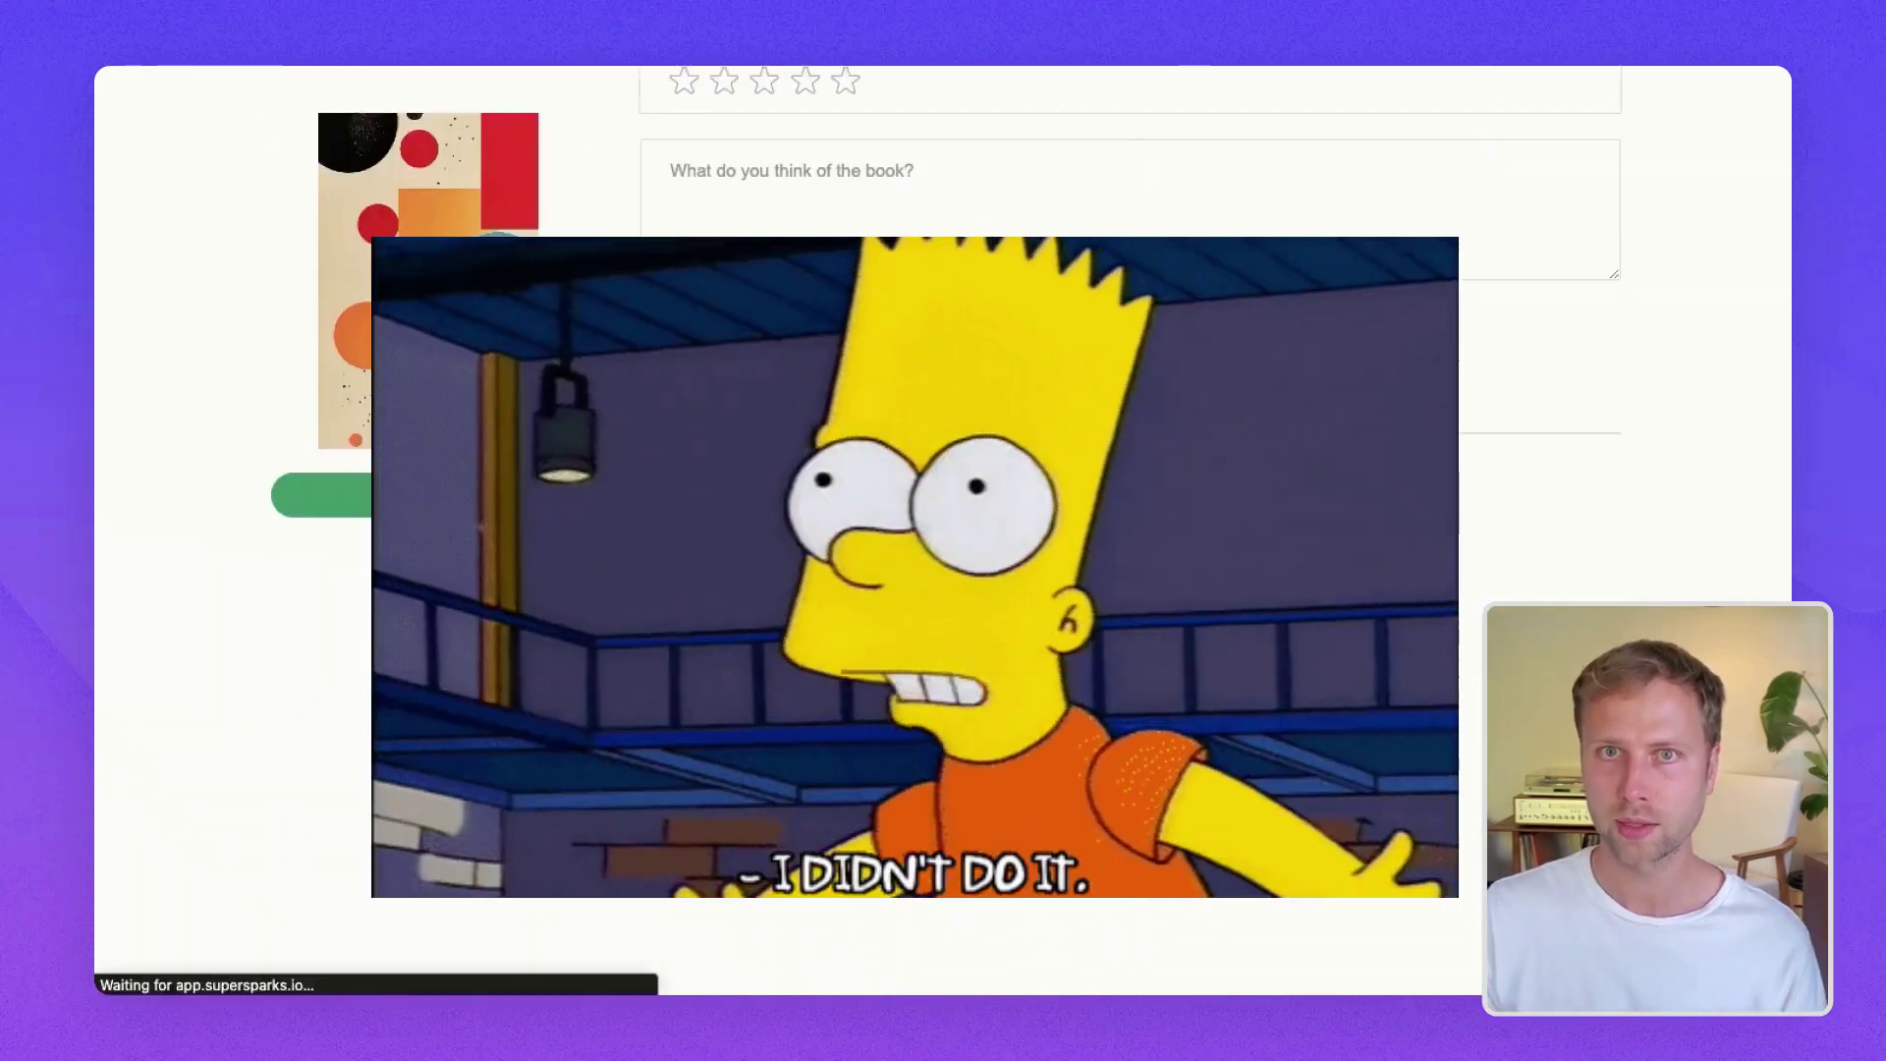
{"action": "scroll", "coordinate": [1130, 294], "scroll_direction": "up", "scroll_amount": 2}
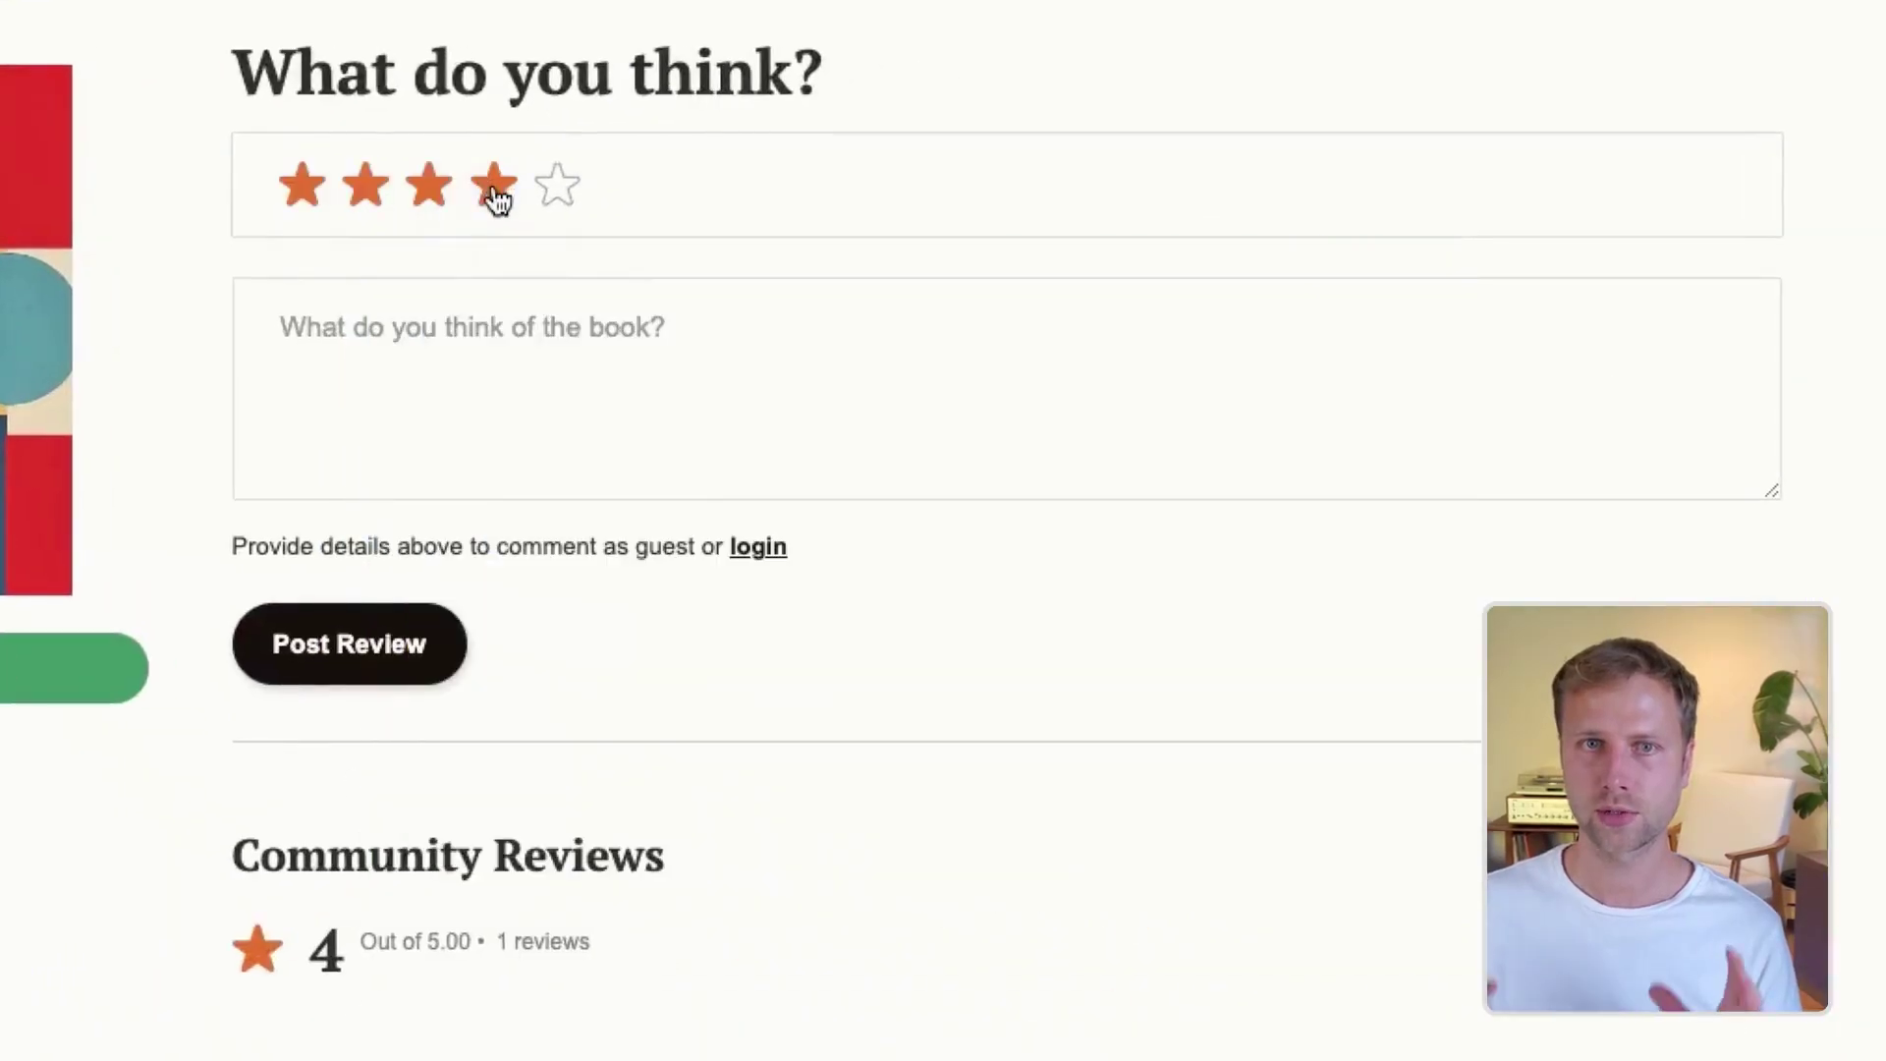
{"action": "left_click", "coordinate": [844, 186]}
{"action": "left_click", "coordinate": [463, 373]}
{"action": "type", "text": "One of my favo"}
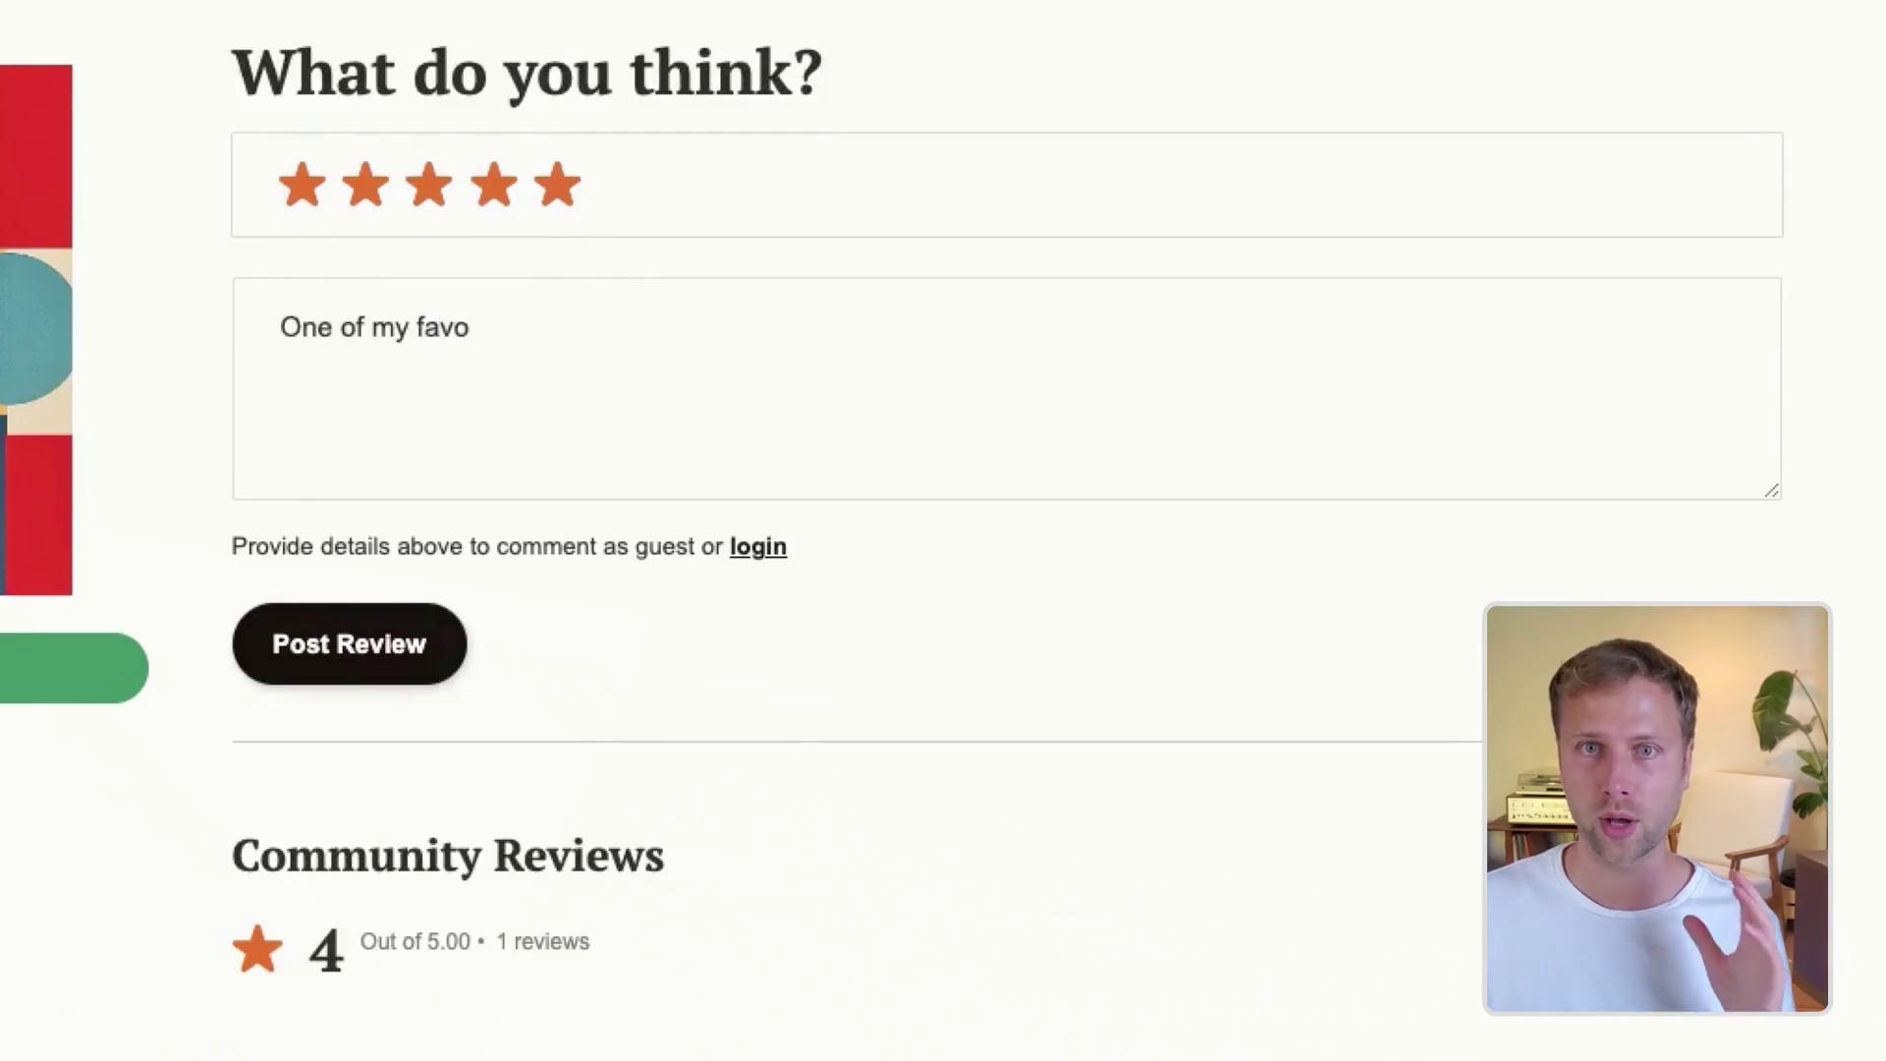
{"action": "type", "text": "rite books on the planet!!"}
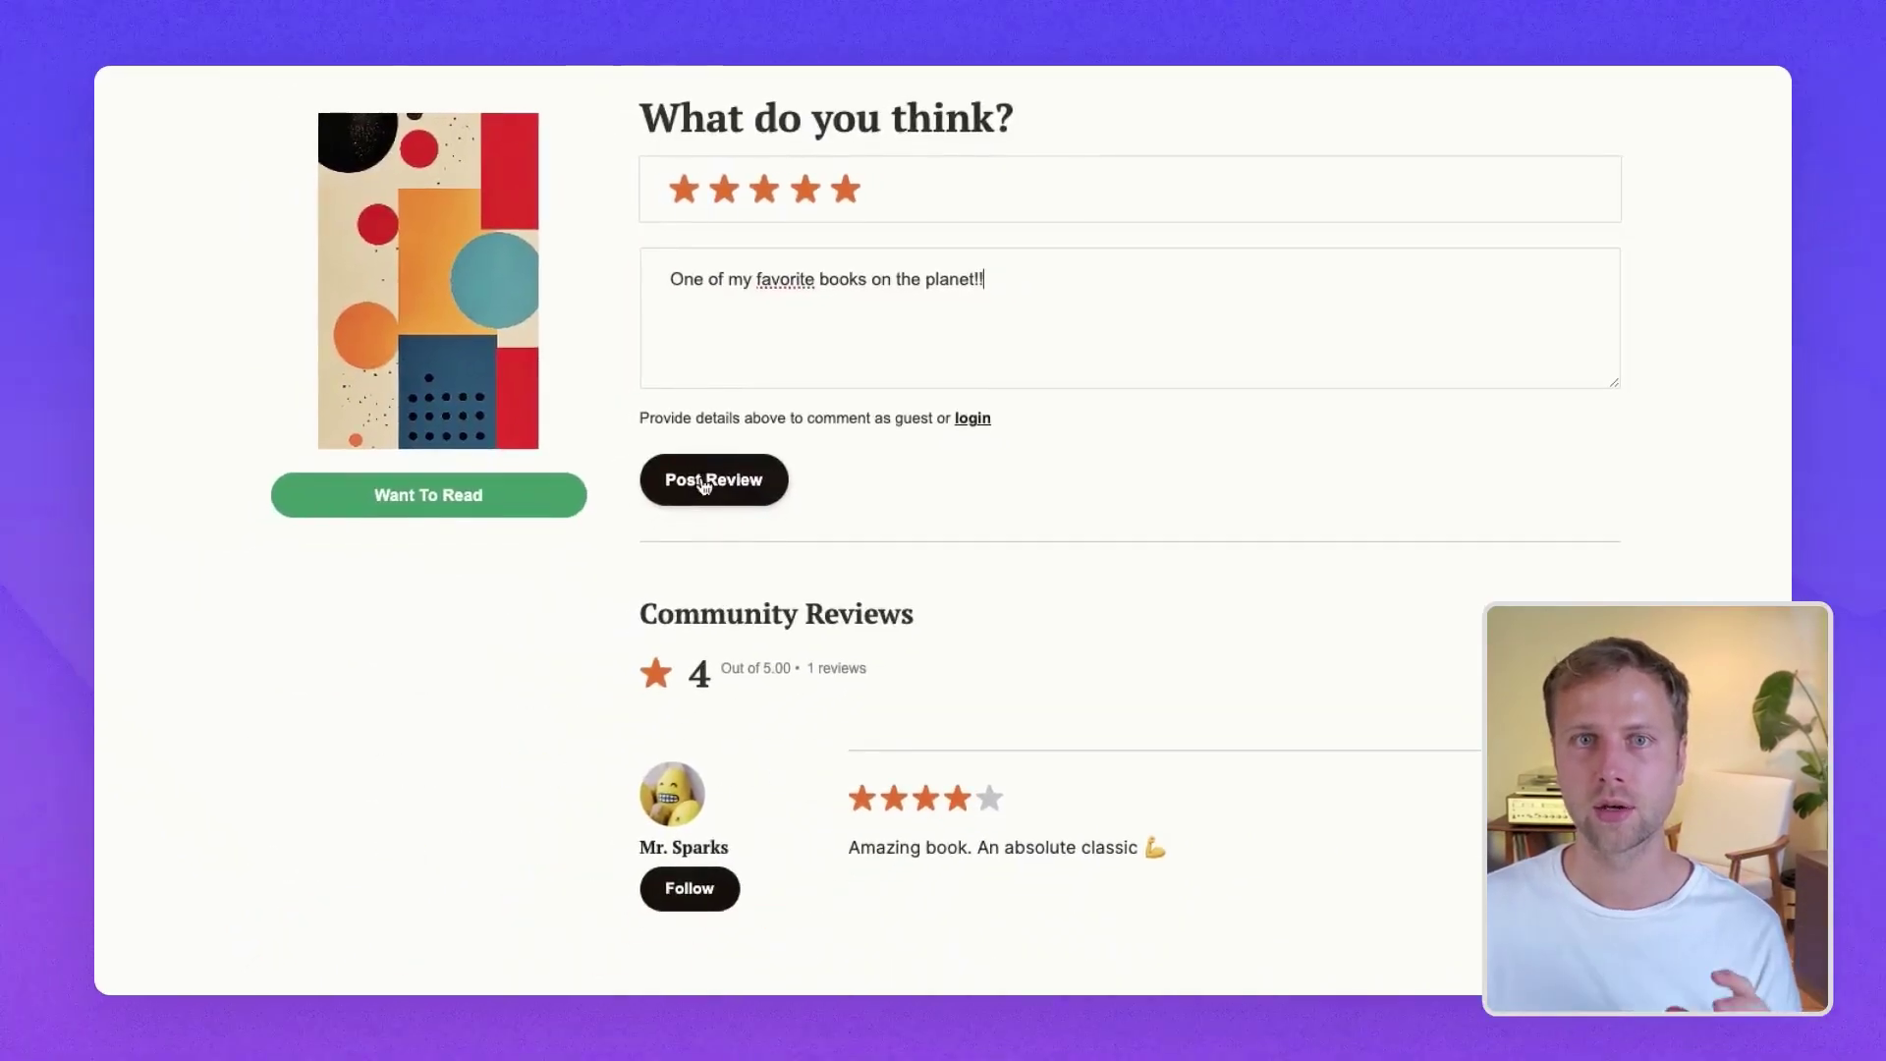
{"action": "left_click", "coordinate": [324, 650]}
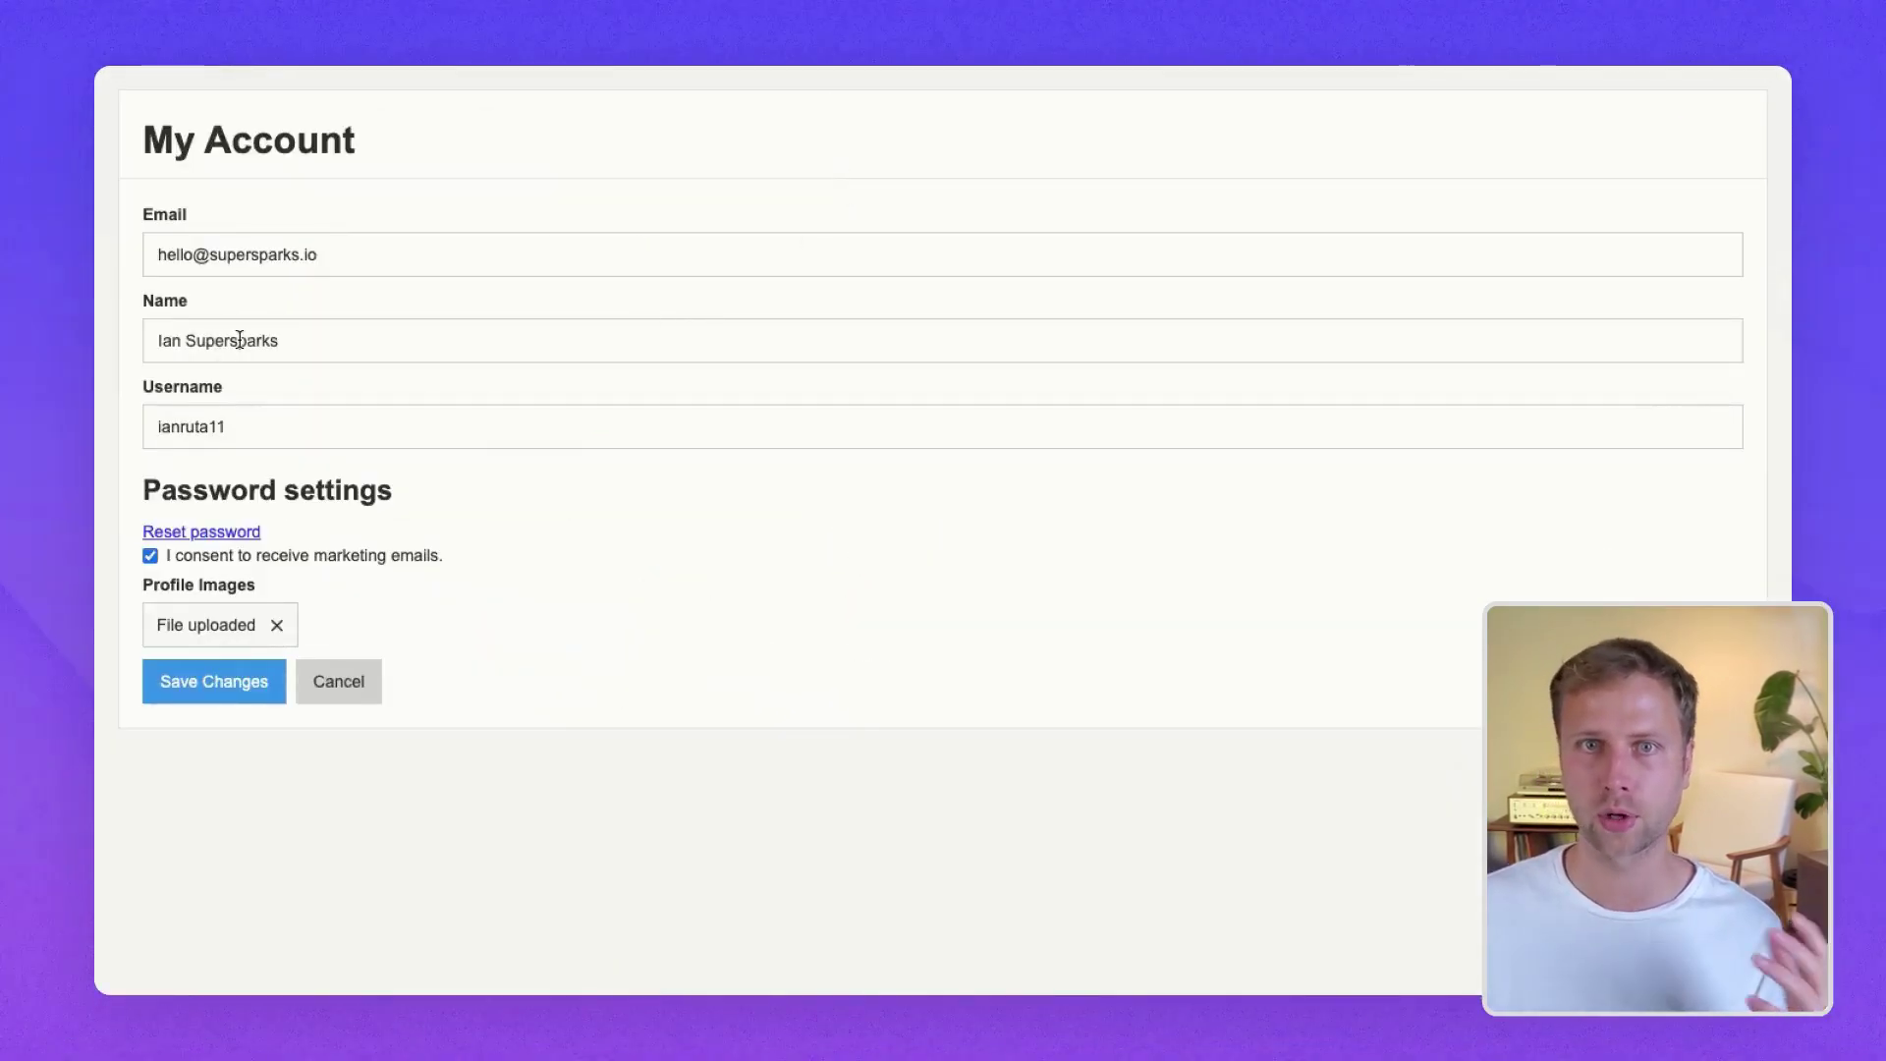
- Replace the last name in the account's Name field and save it
{"action": "double_click", "coordinate": [239, 340]}
{"action": "type", "text": "Ruta"}
{"action": "left_click", "coordinate": [204, 685]}
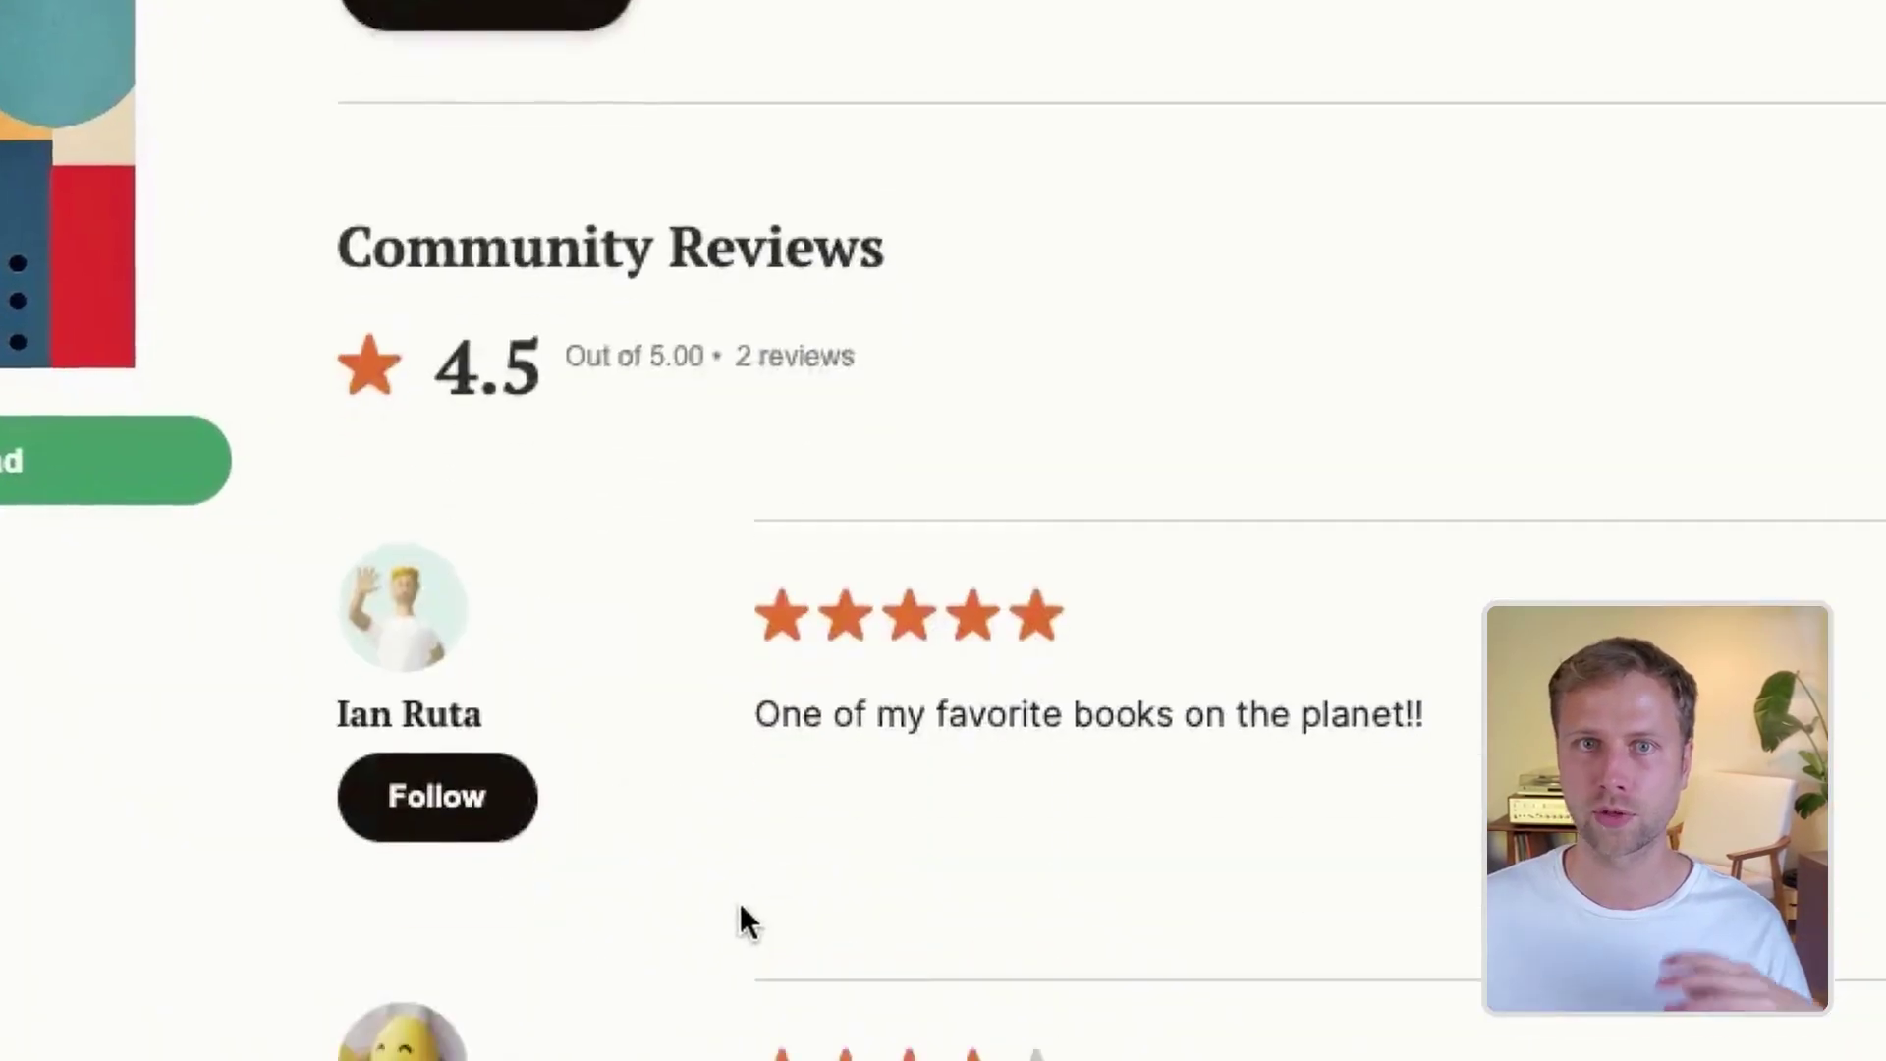
- Post a four-star review 'Leaving another review on a different book' on another book
{"action": "scroll", "coordinate": [739, 904], "scroll_direction": "down", "scroll_amount": 1}
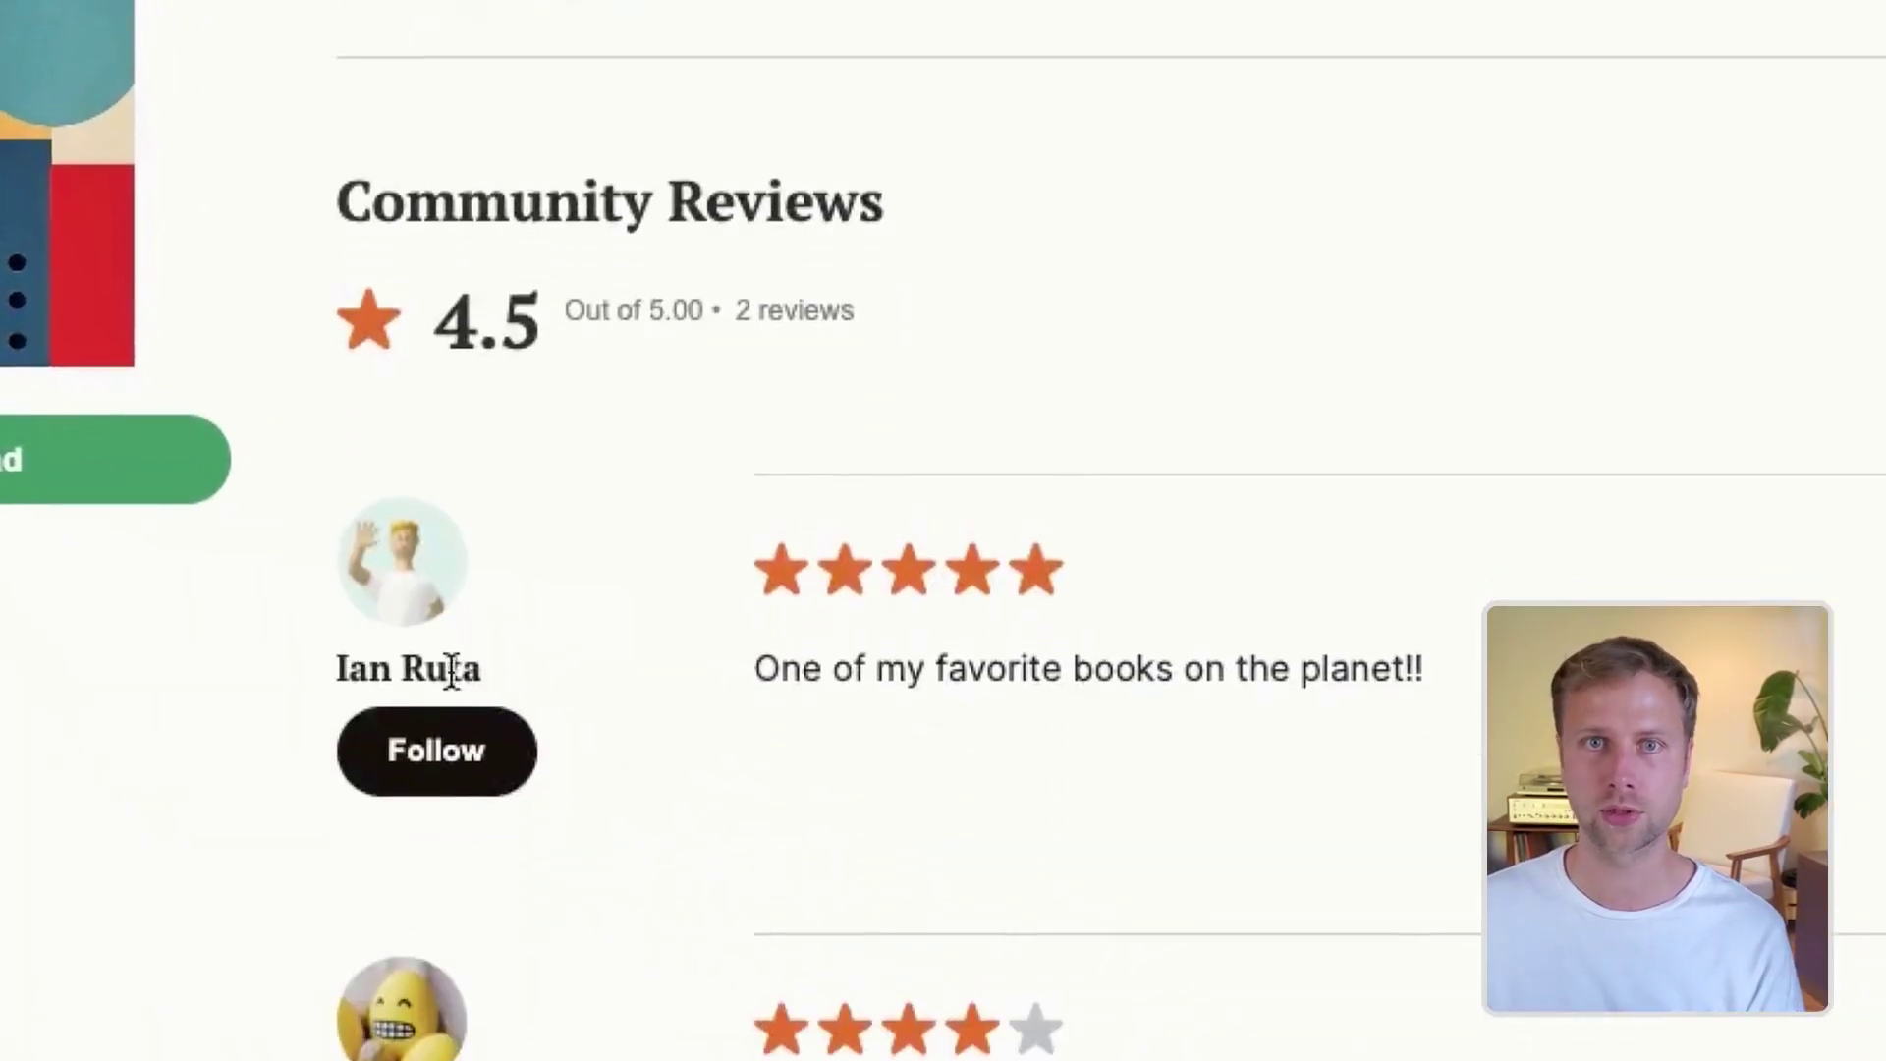
{"action": "left_click_drag", "start_coordinate": [337, 668], "coordinate": [484, 668]}
{"action": "scroll", "coordinate": [973, 629], "scroll_direction": "up", "scroll_amount": 3}
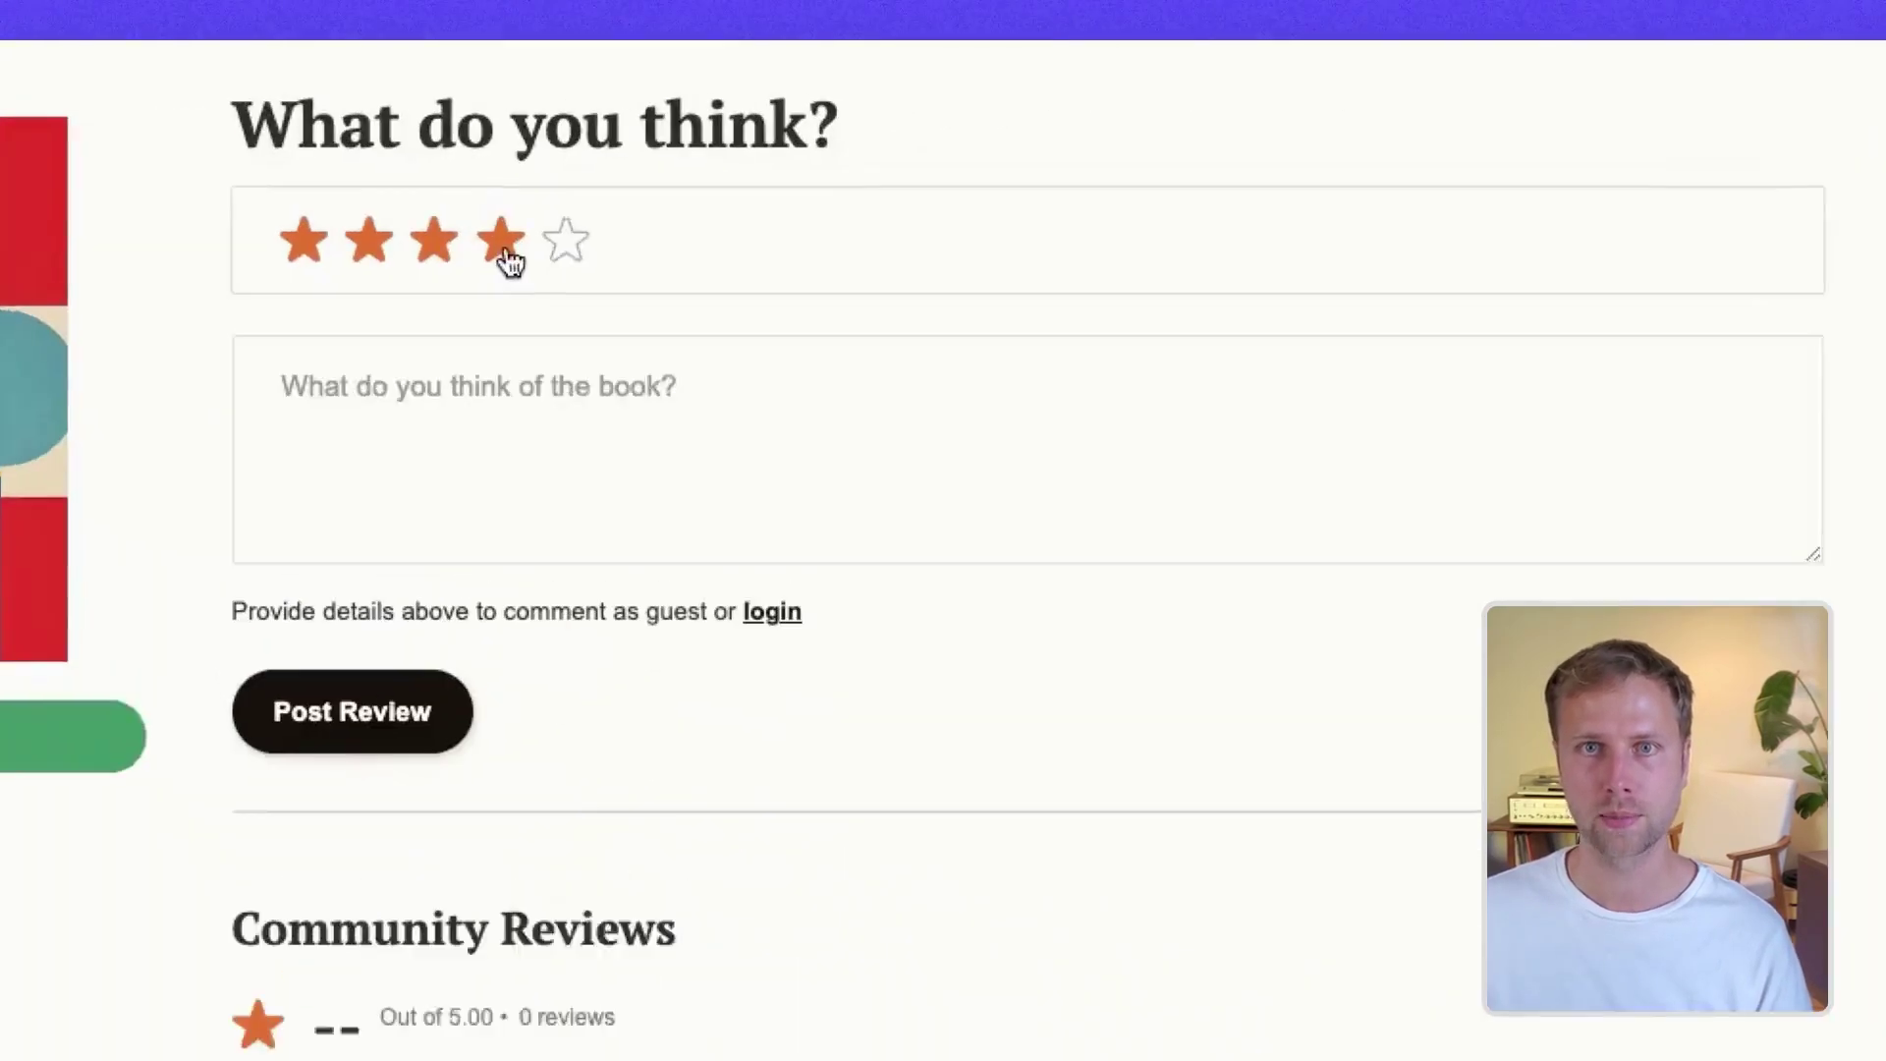
{"action": "left_click", "coordinate": [505, 252]}
{"action": "left_click", "coordinate": [413, 408]}
{"action": "type", "text": "Leaving another review on a different book !"}
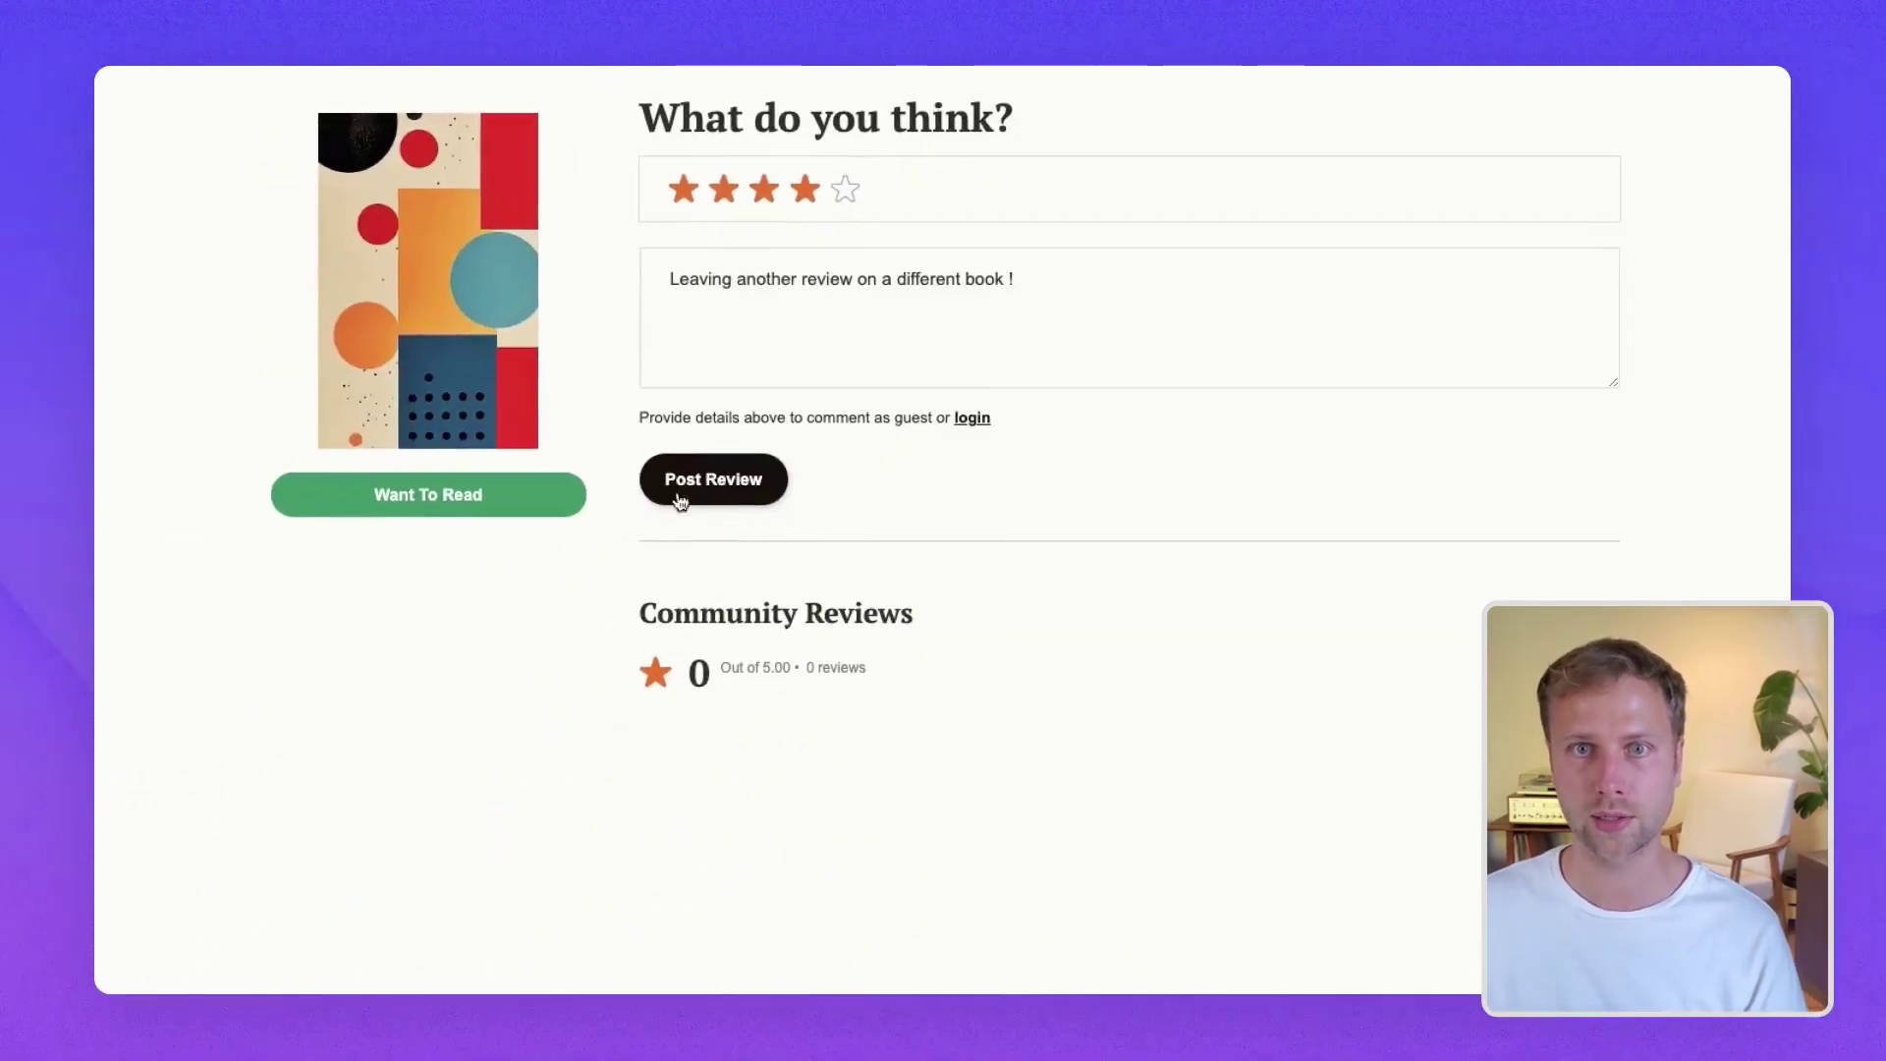
{"action": "left_click", "coordinate": [701, 490]}
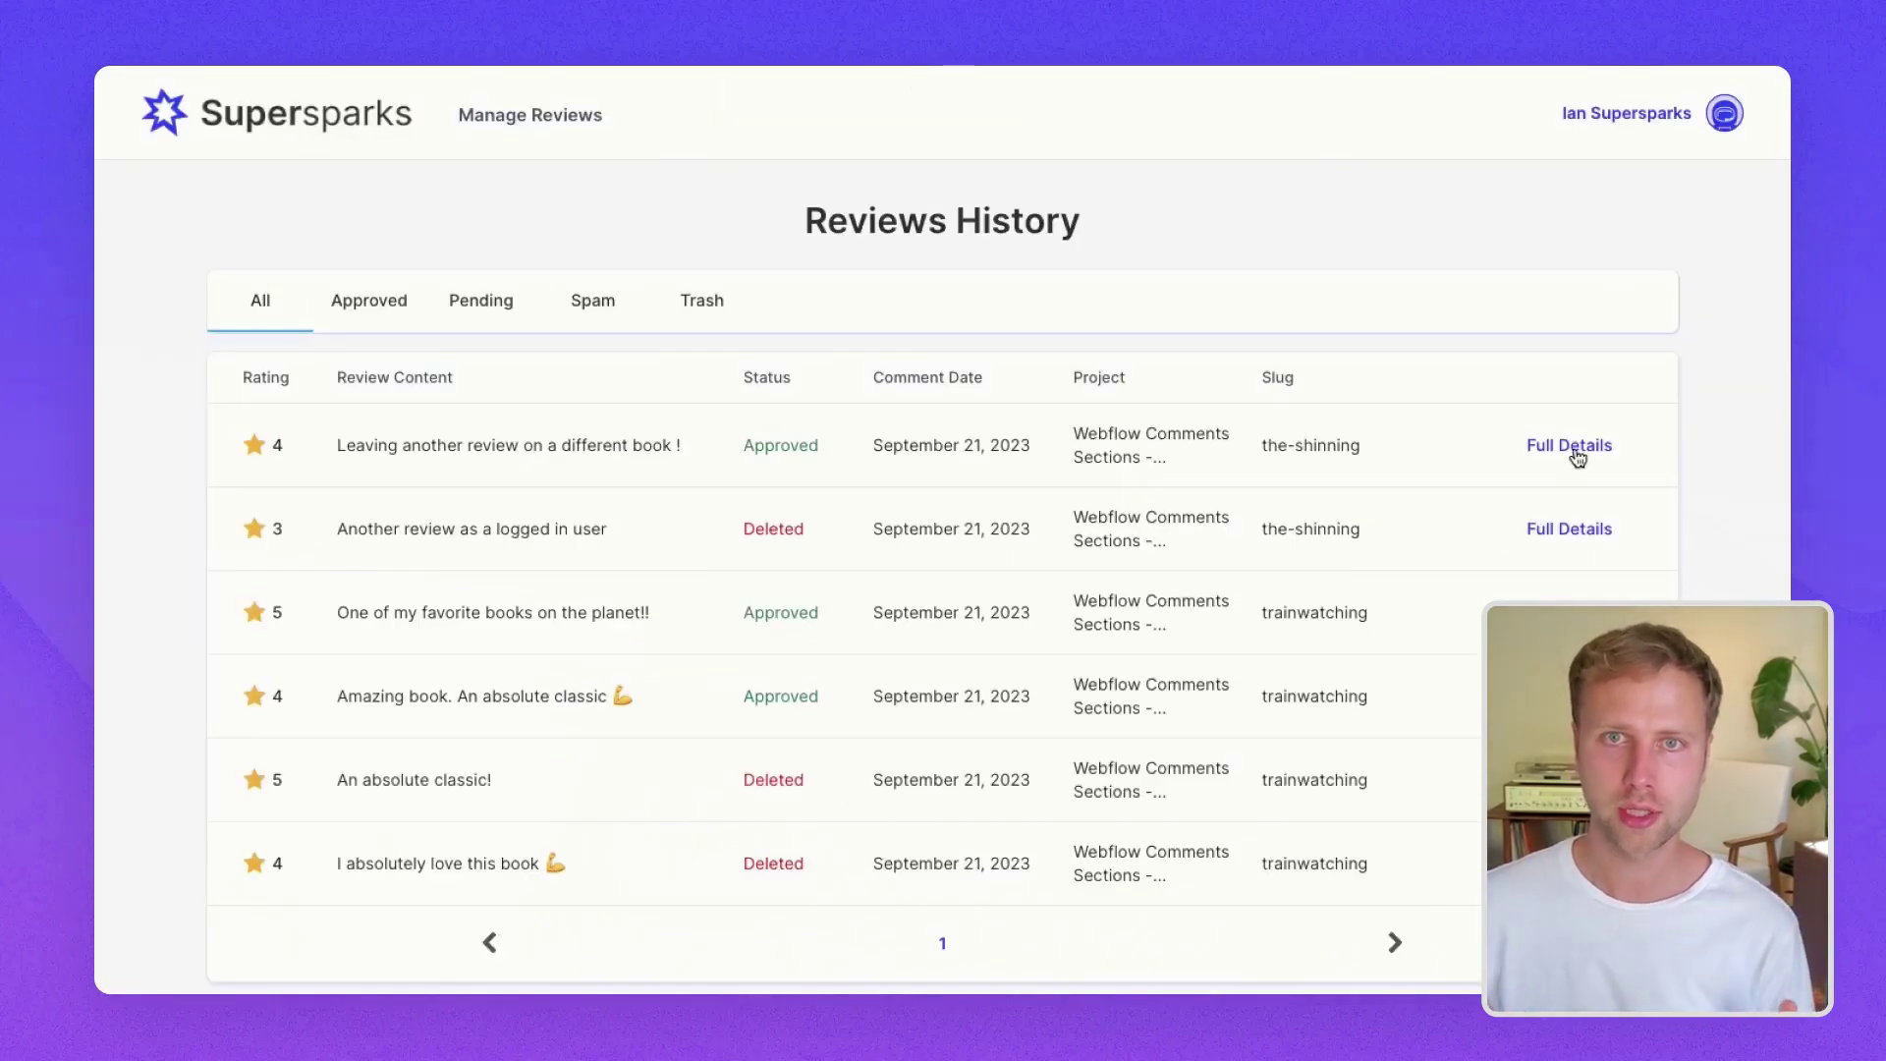
- Delete the top the-shinning review from its Full Details, then reload the book page to verify
{"action": "left_click", "coordinate": [1568, 445]}
{"action": "scroll", "coordinate": [1080, 745], "scroll_direction": "down", "scroll_amount": 5}
{"action": "left_click", "coordinate": [941, 884]}
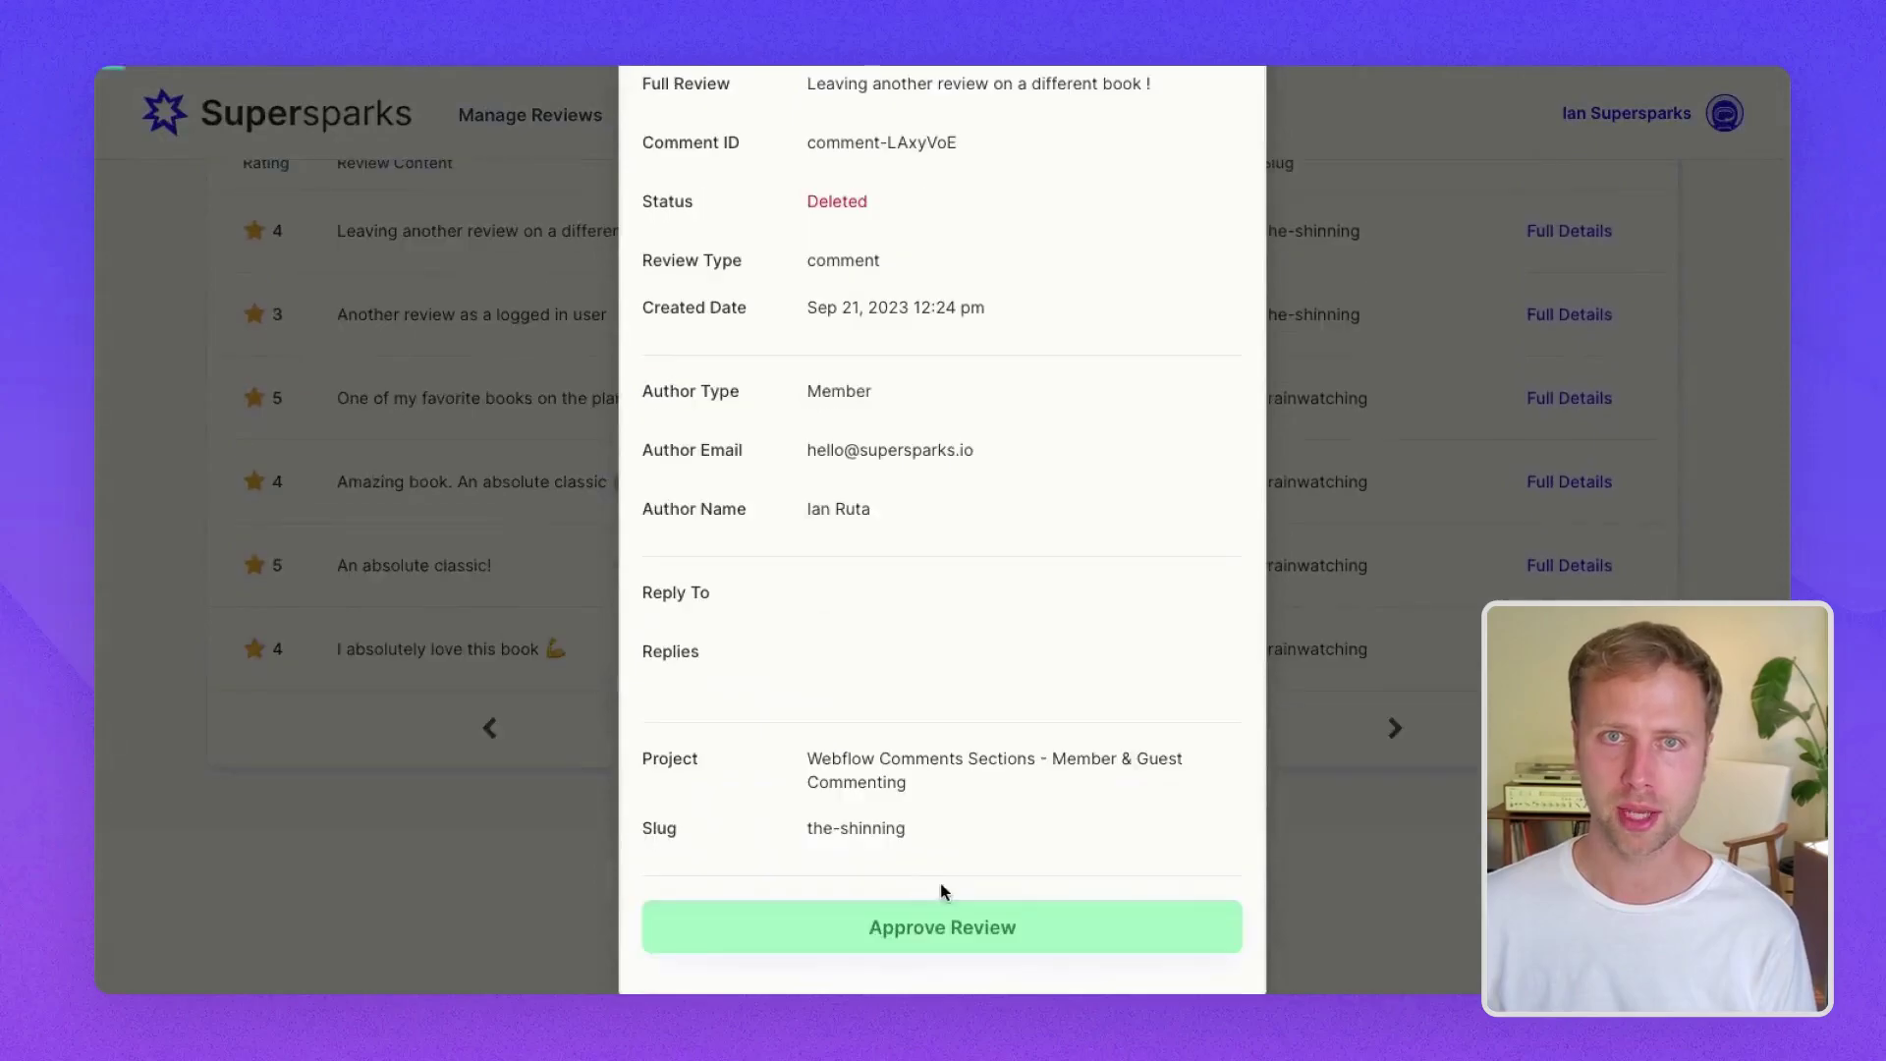
{"action": "key", "text": "Escape"}
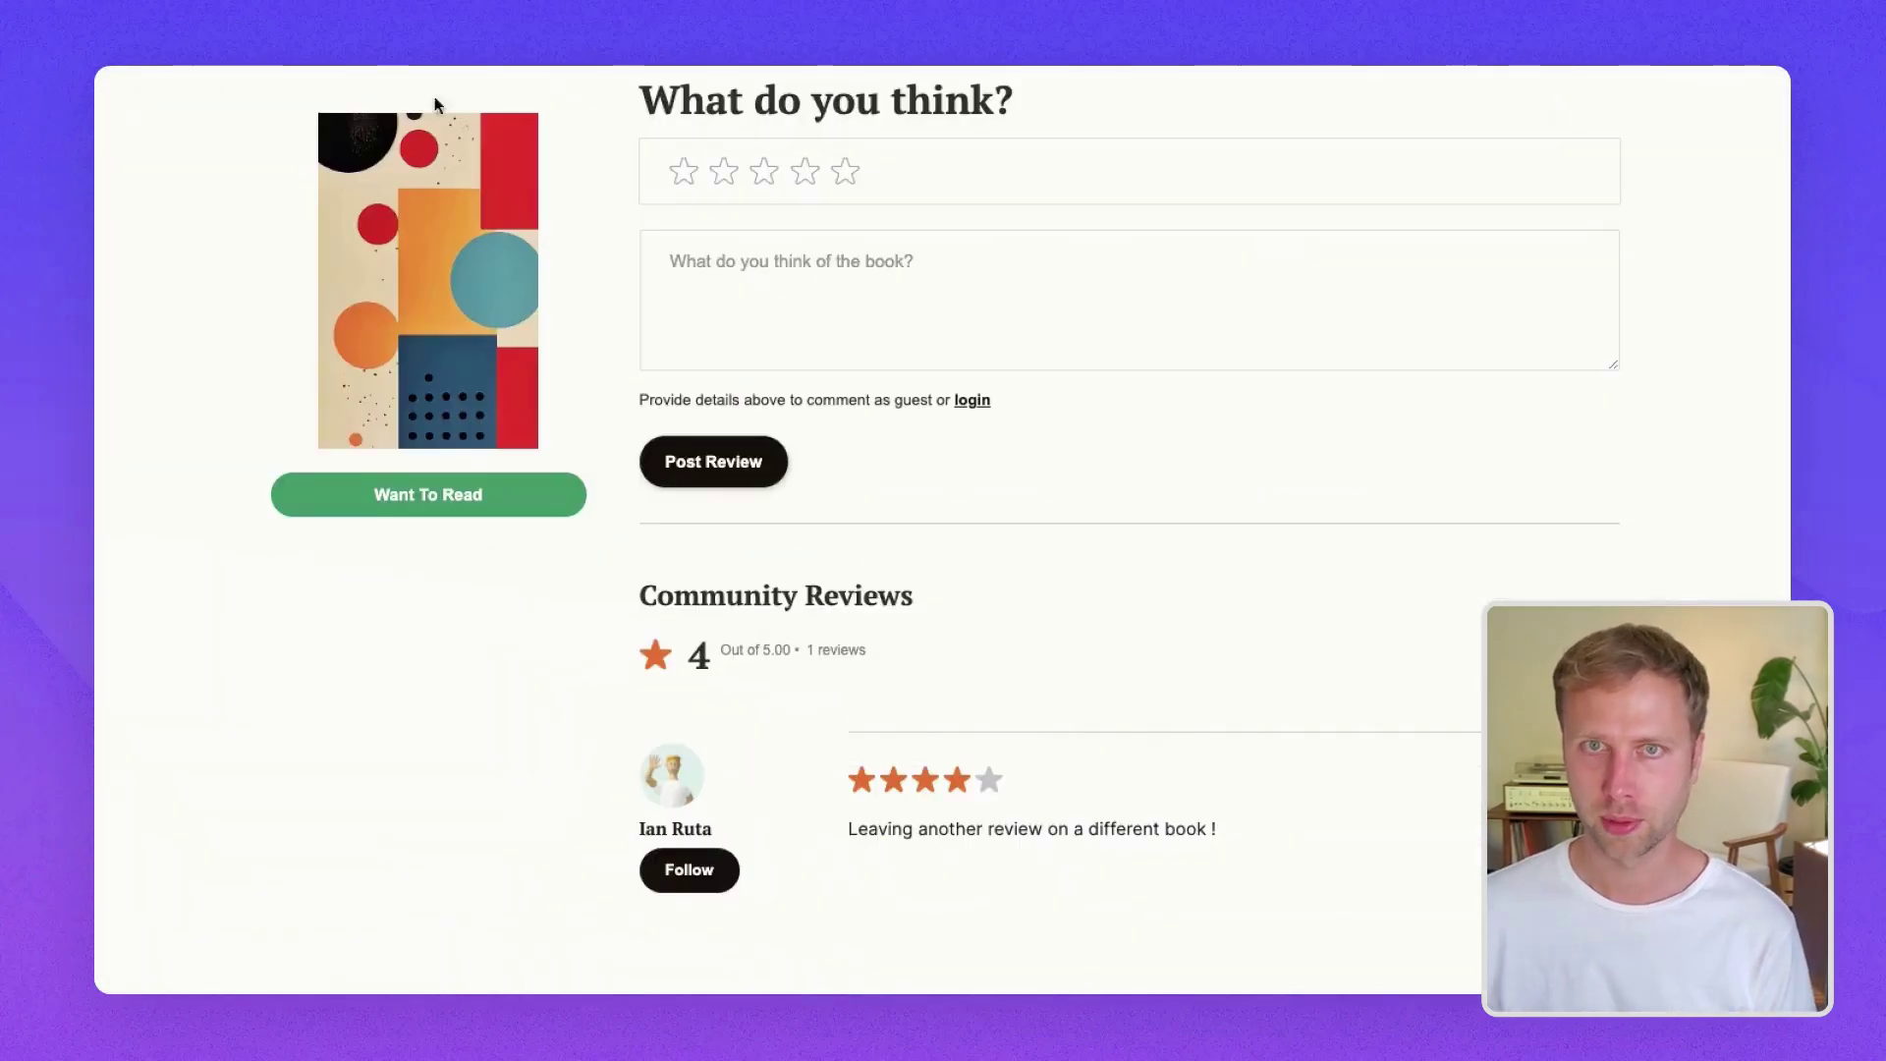
{"action": "key", "text": "ctrl+r"}
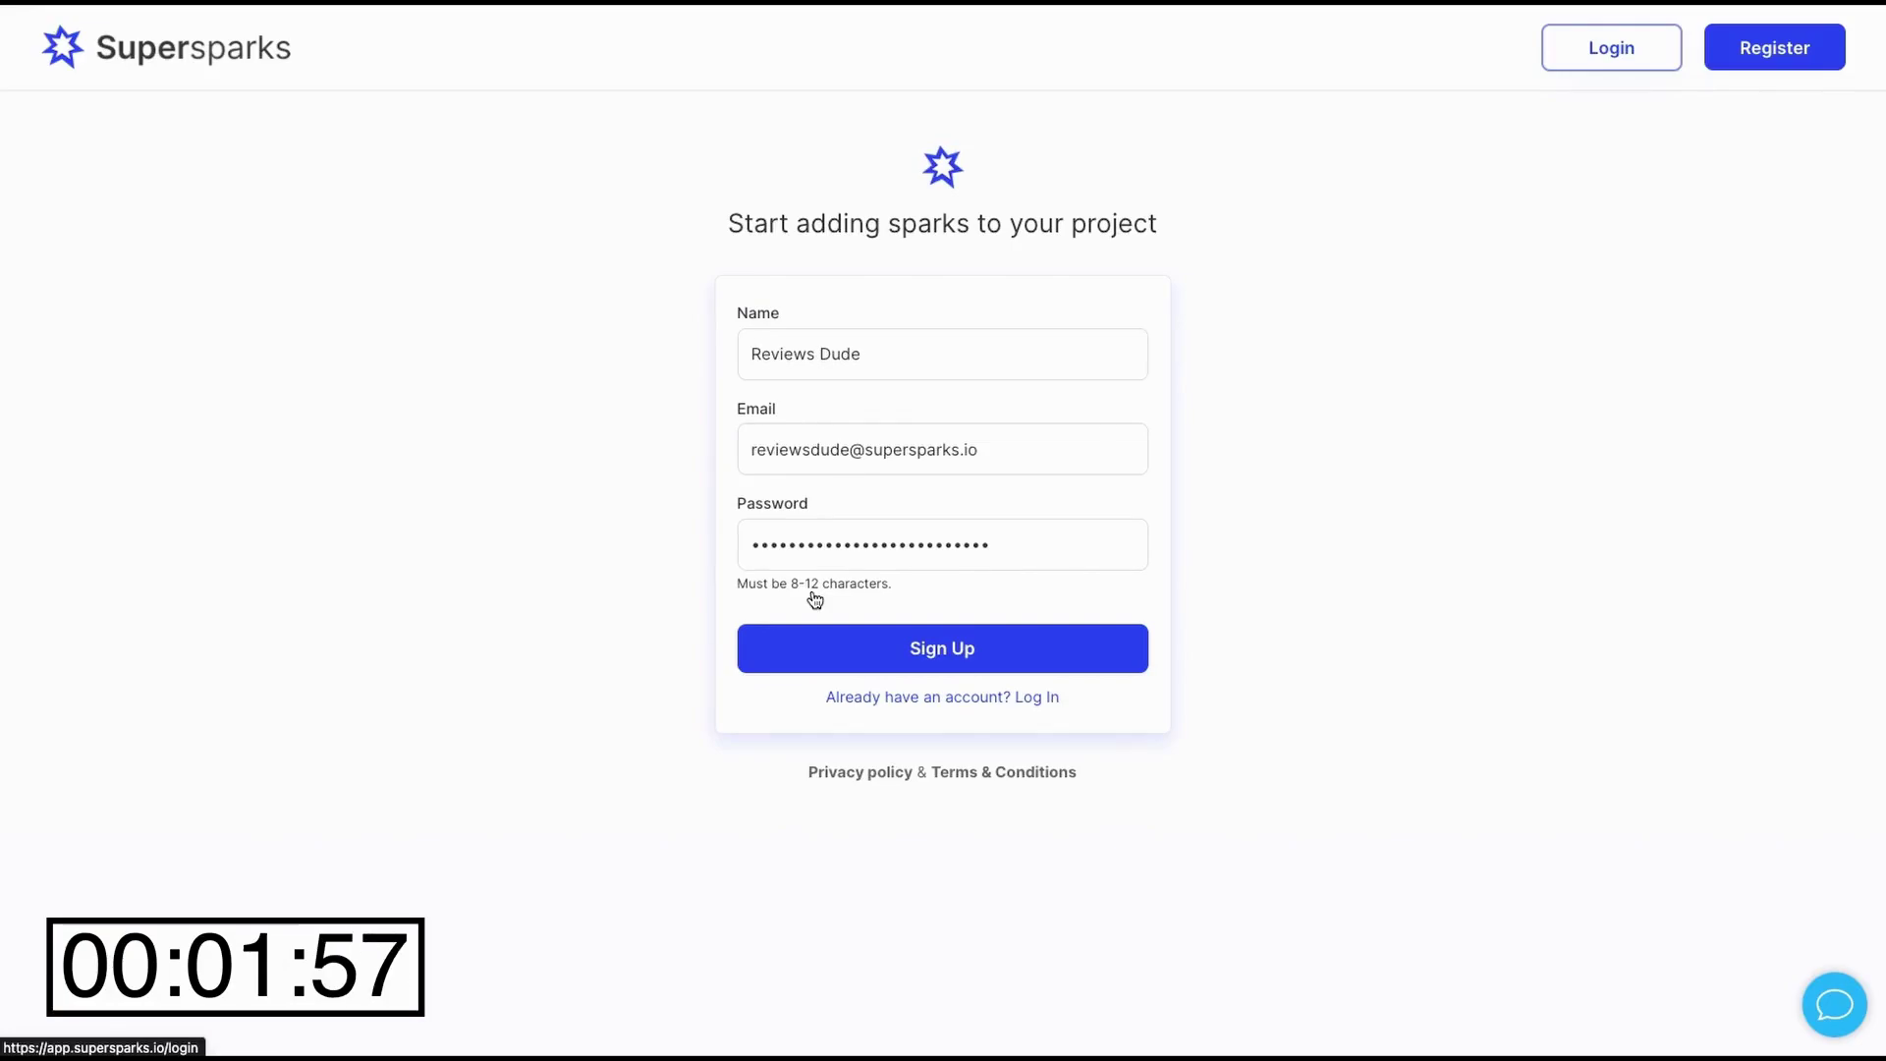
- Sign up for the Supersparks account with the entered name, email and password
{"action": "left_click", "coordinate": [857, 646]}
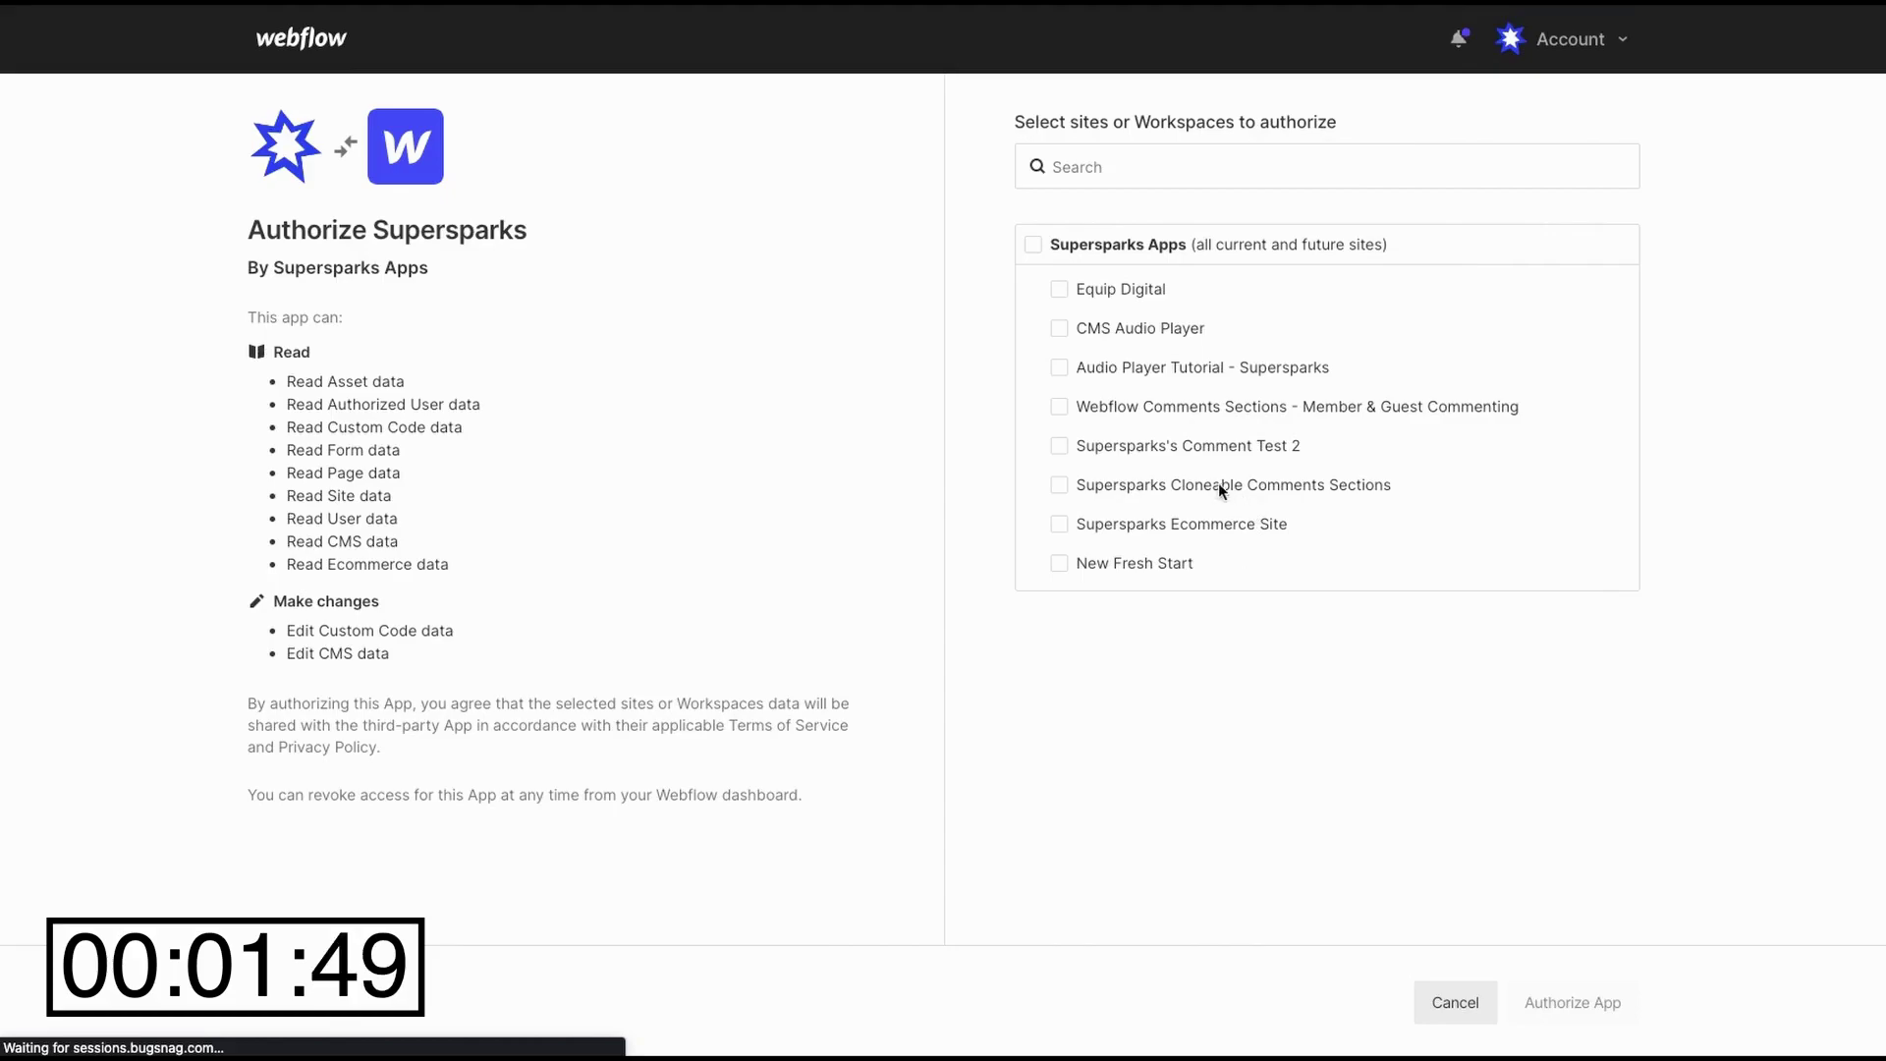
- Tick Supersparks Reviews Demo in the site list and authorize the app for it
{"action": "scroll", "coordinate": [1206, 483], "scroll_direction": "down", "scroll_amount": 2}
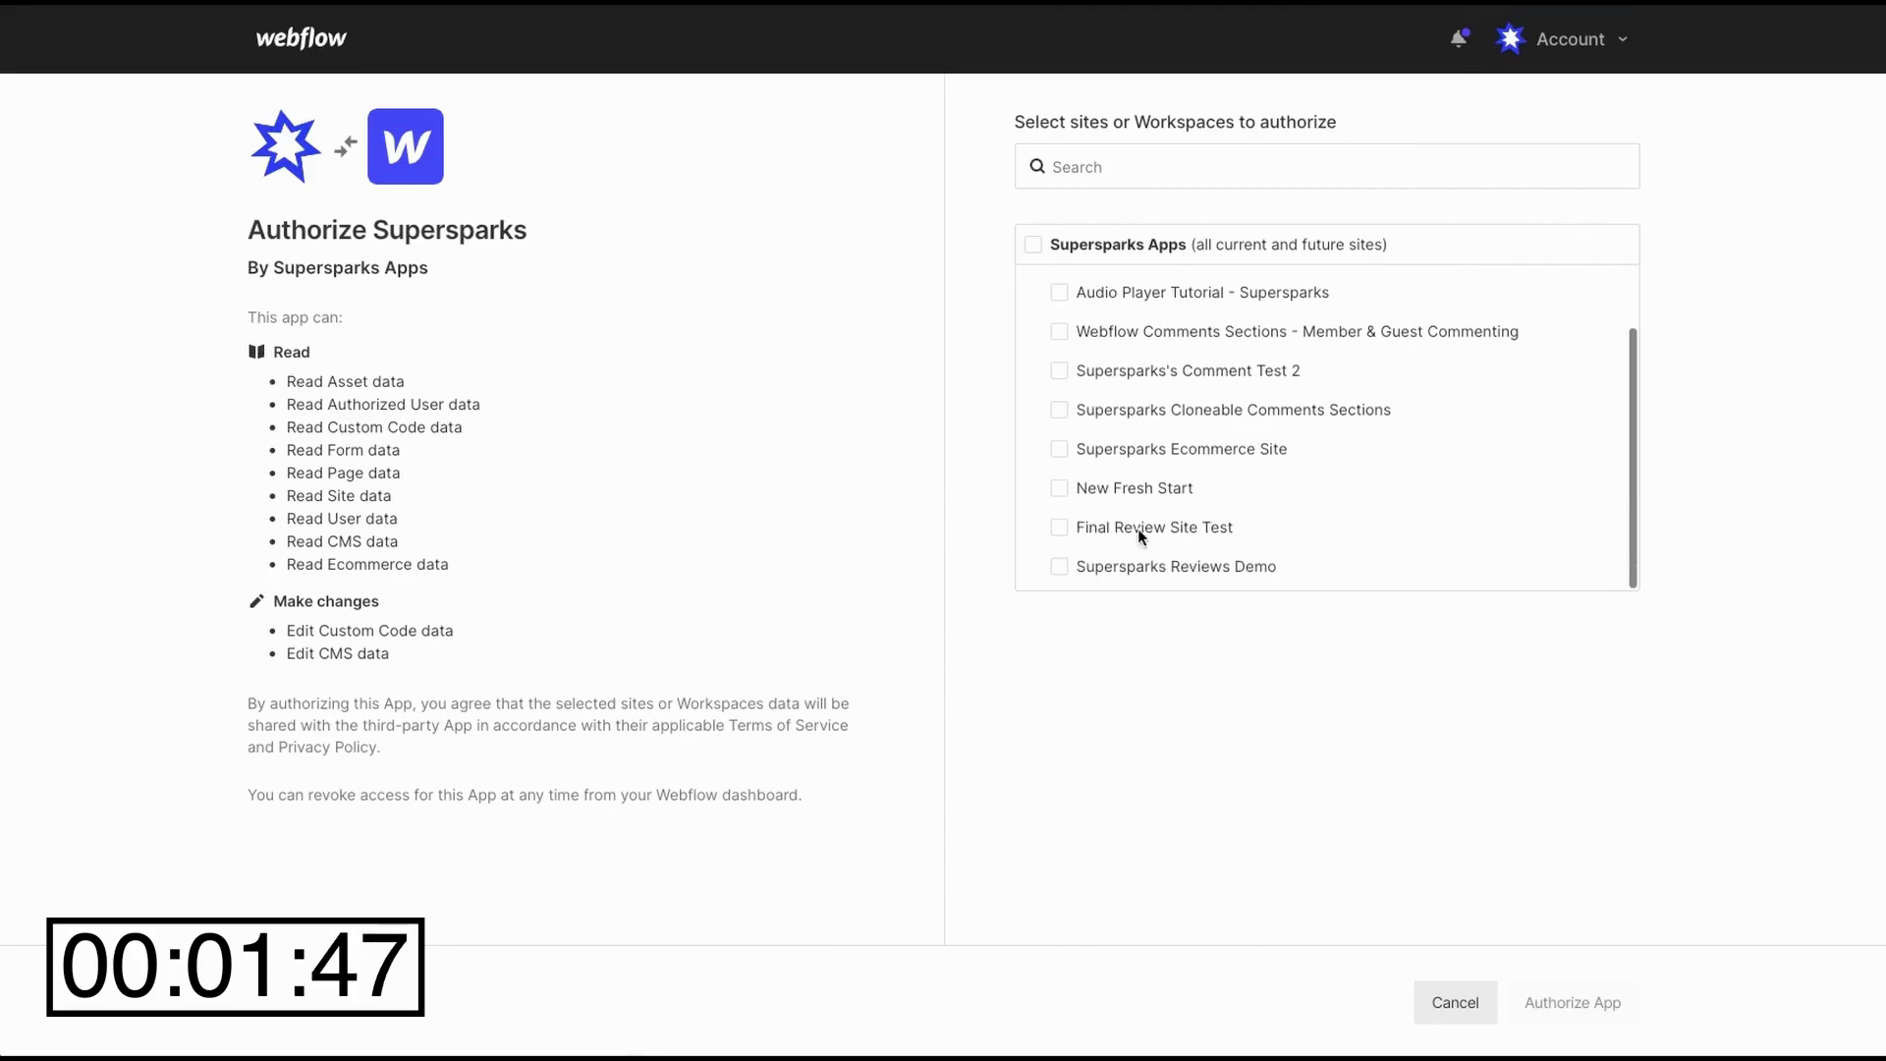
{"action": "left_click", "coordinate": [1061, 569]}
{"action": "left_click", "coordinate": [1572, 1004]}
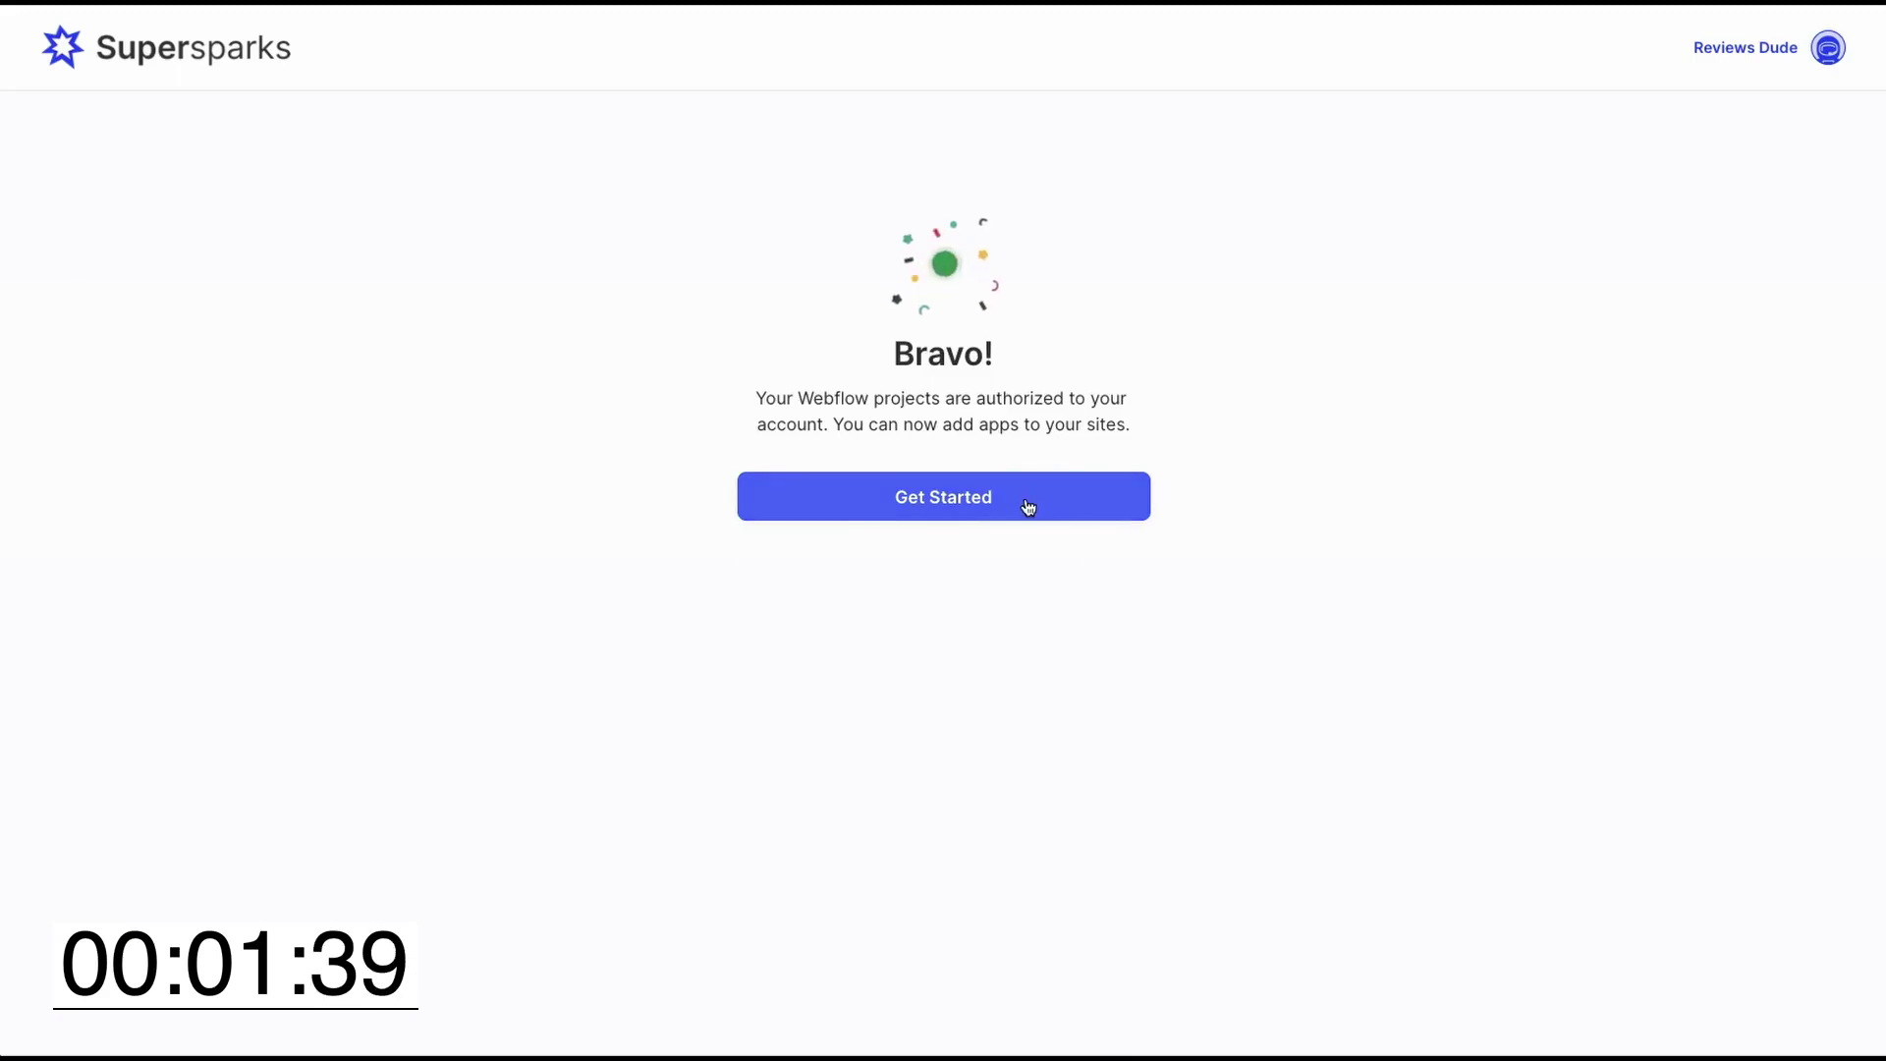
- Add E-commerce & CMS Reviews to the demo site via free trial, choosing CMS or Static Pages
{"action": "left_click", "coordinate": [1017, 504]}
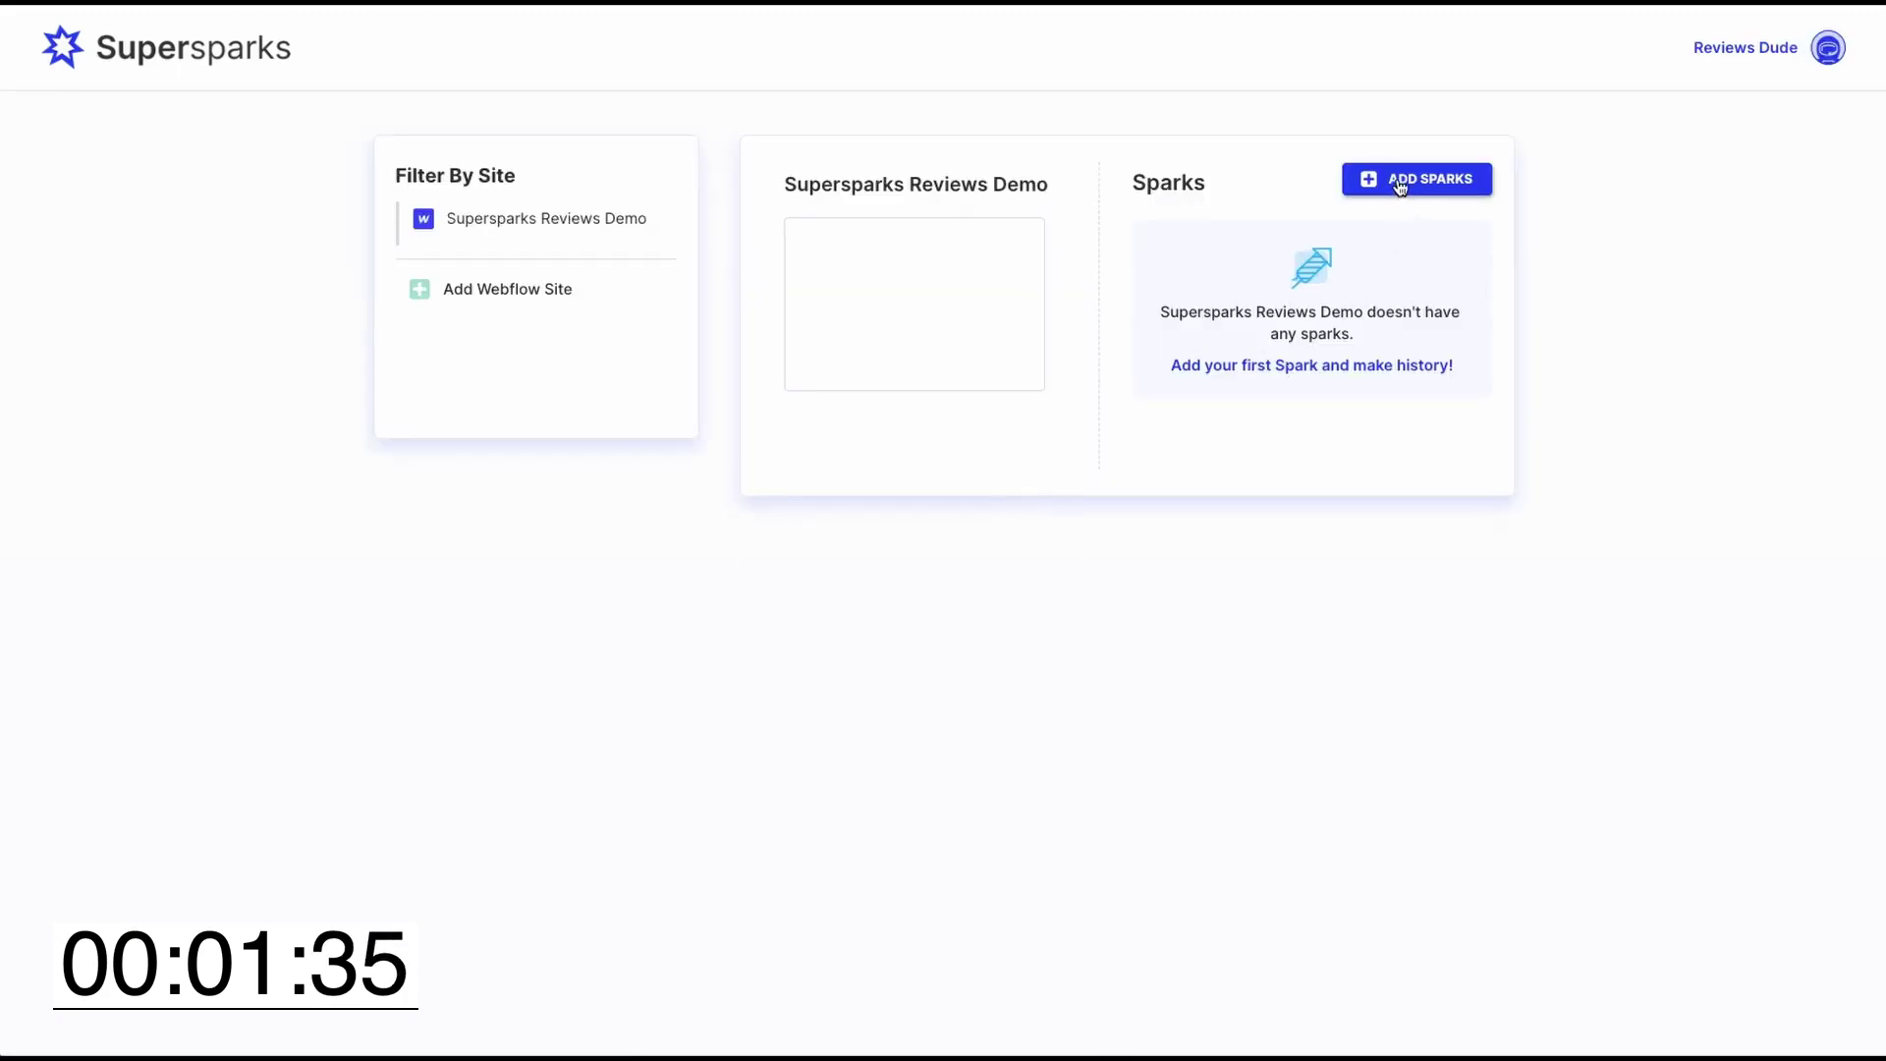
{"action": "left_click", "coordinate": [1397, 185]}
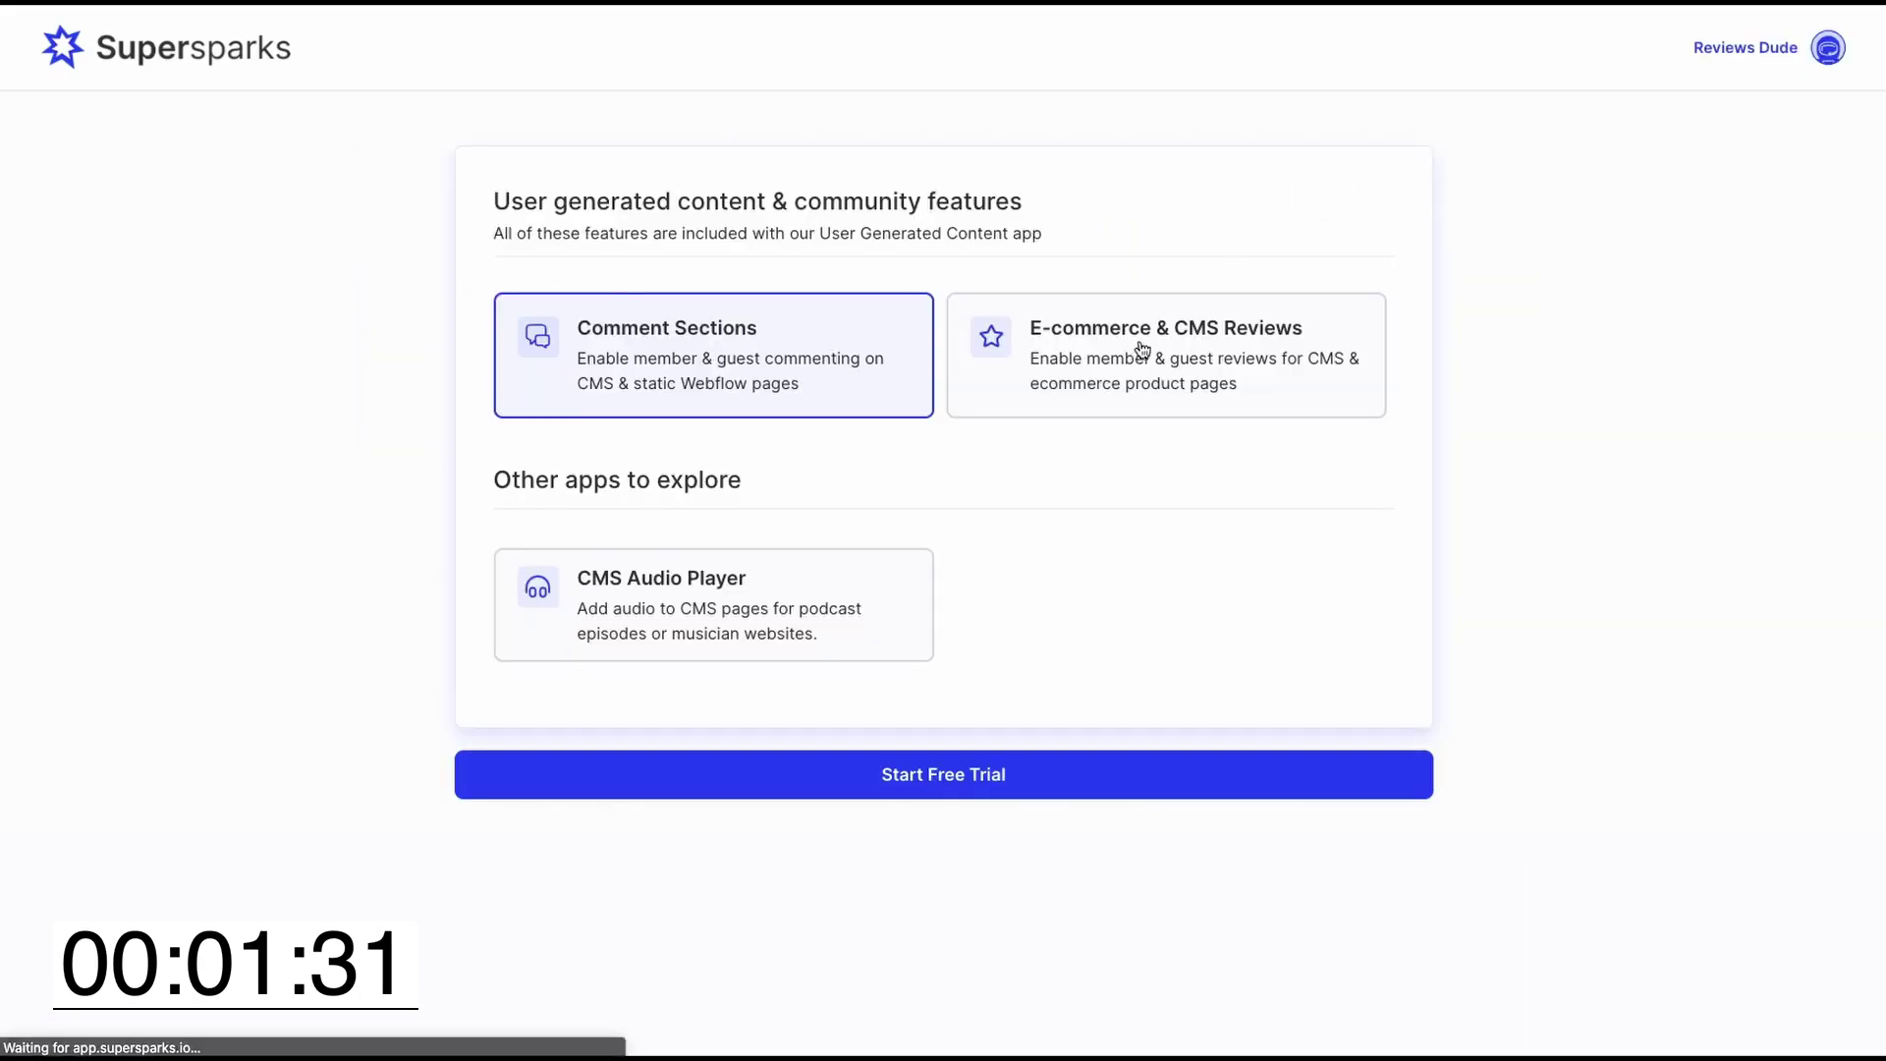
{"action": "left_click", "coordinate": [1137, 339]}
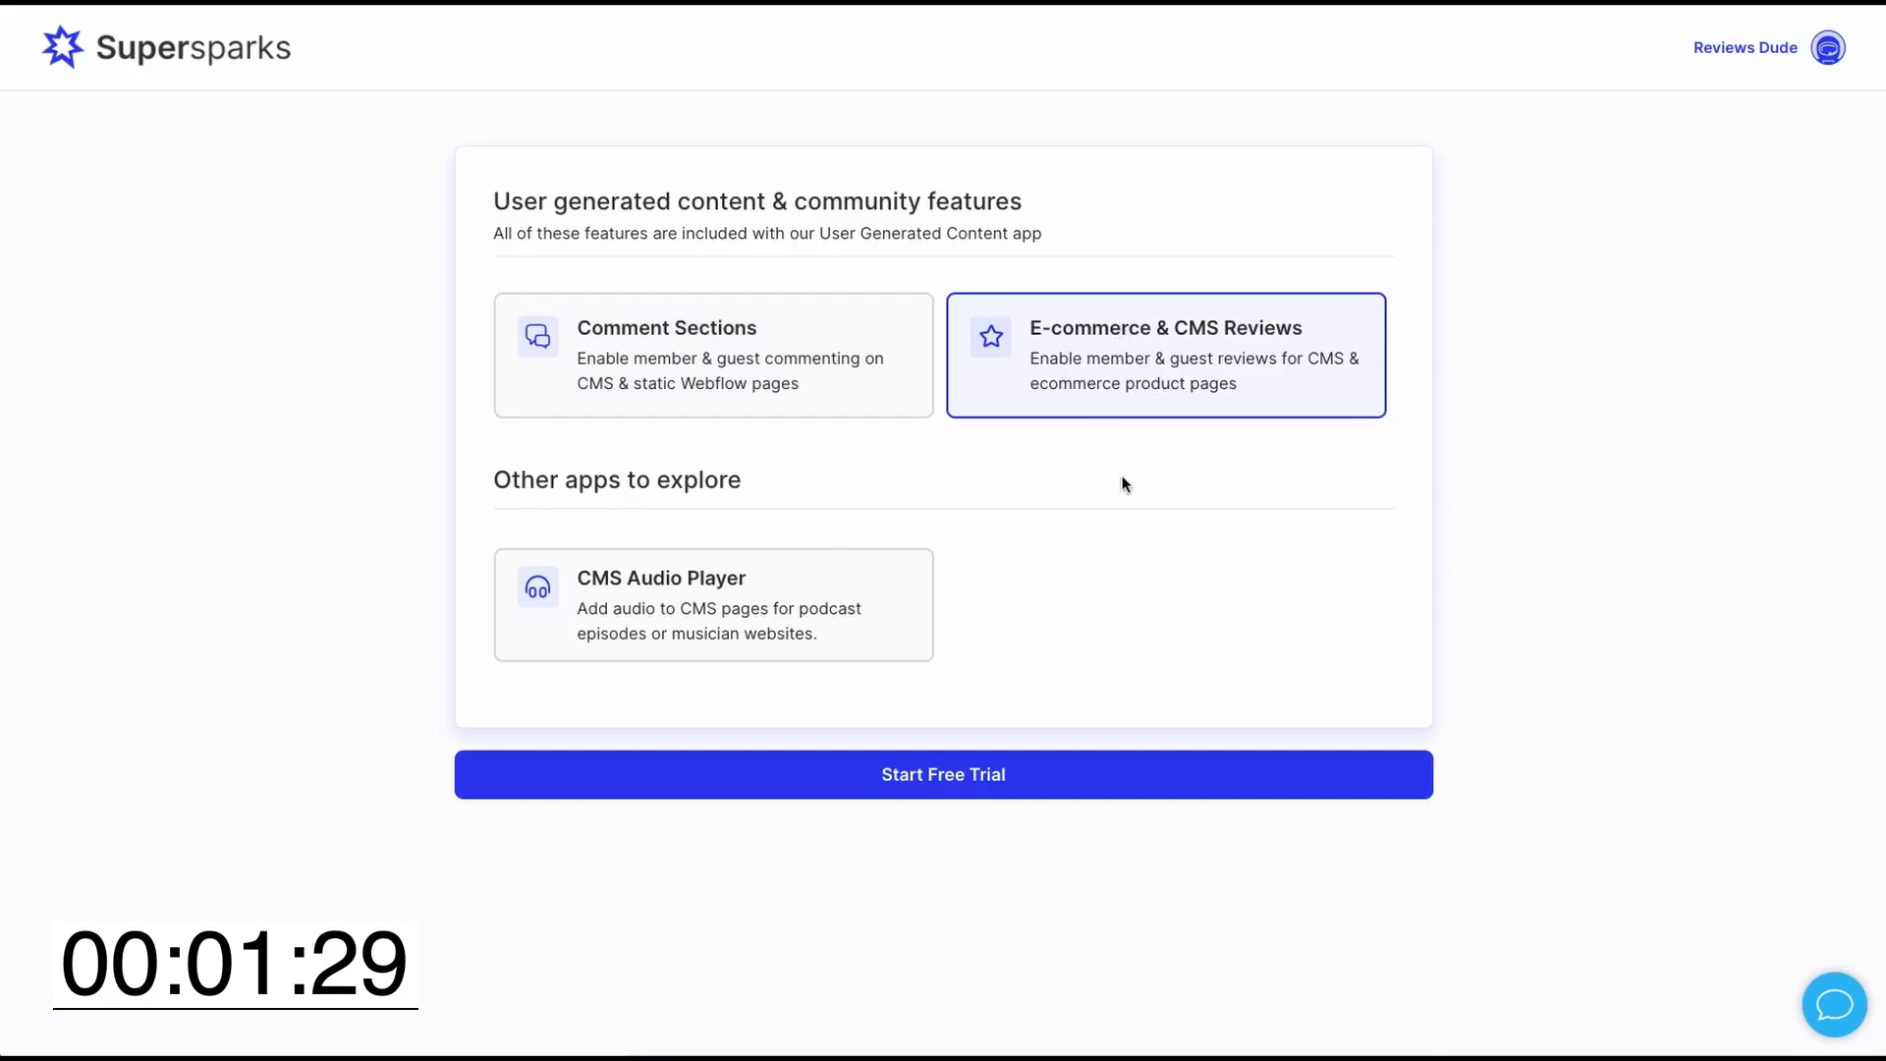
{"action": "left_click", "coordinate": [959, 778]}
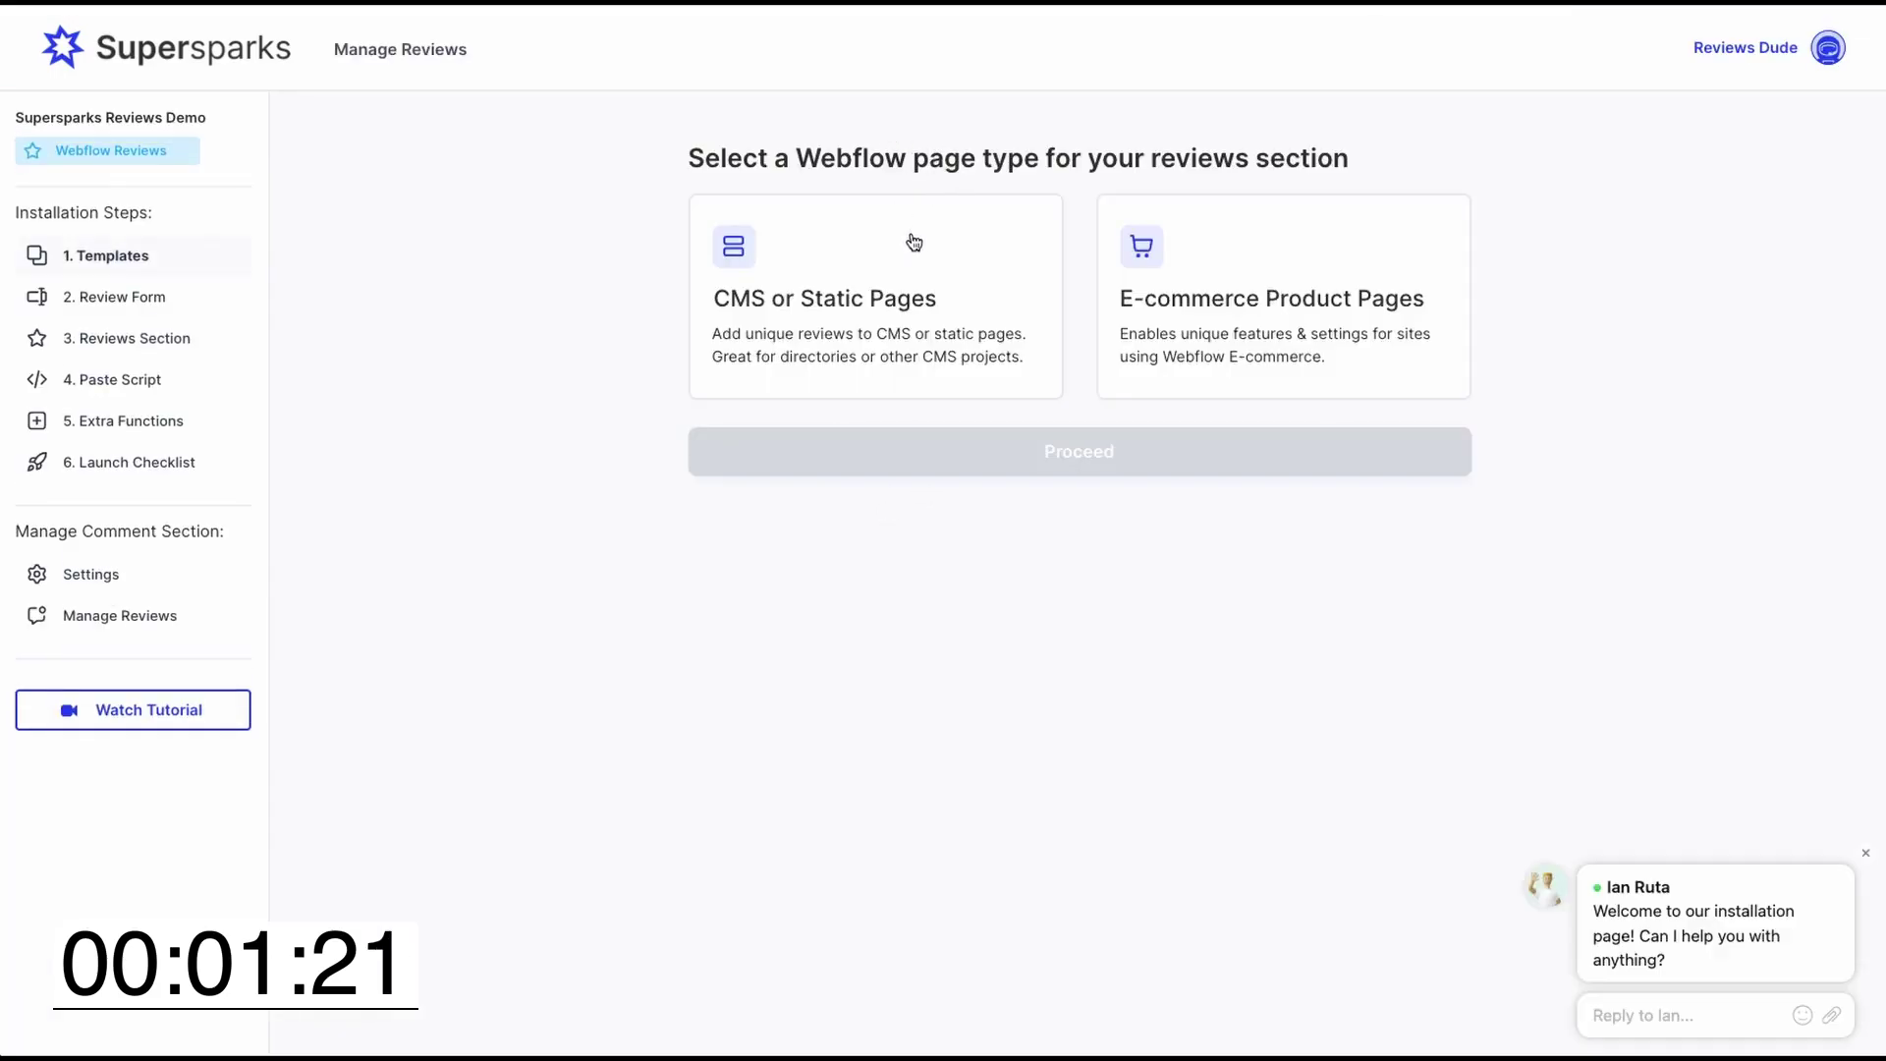
{"action": "left_click", "coordinate": [844, 287]}
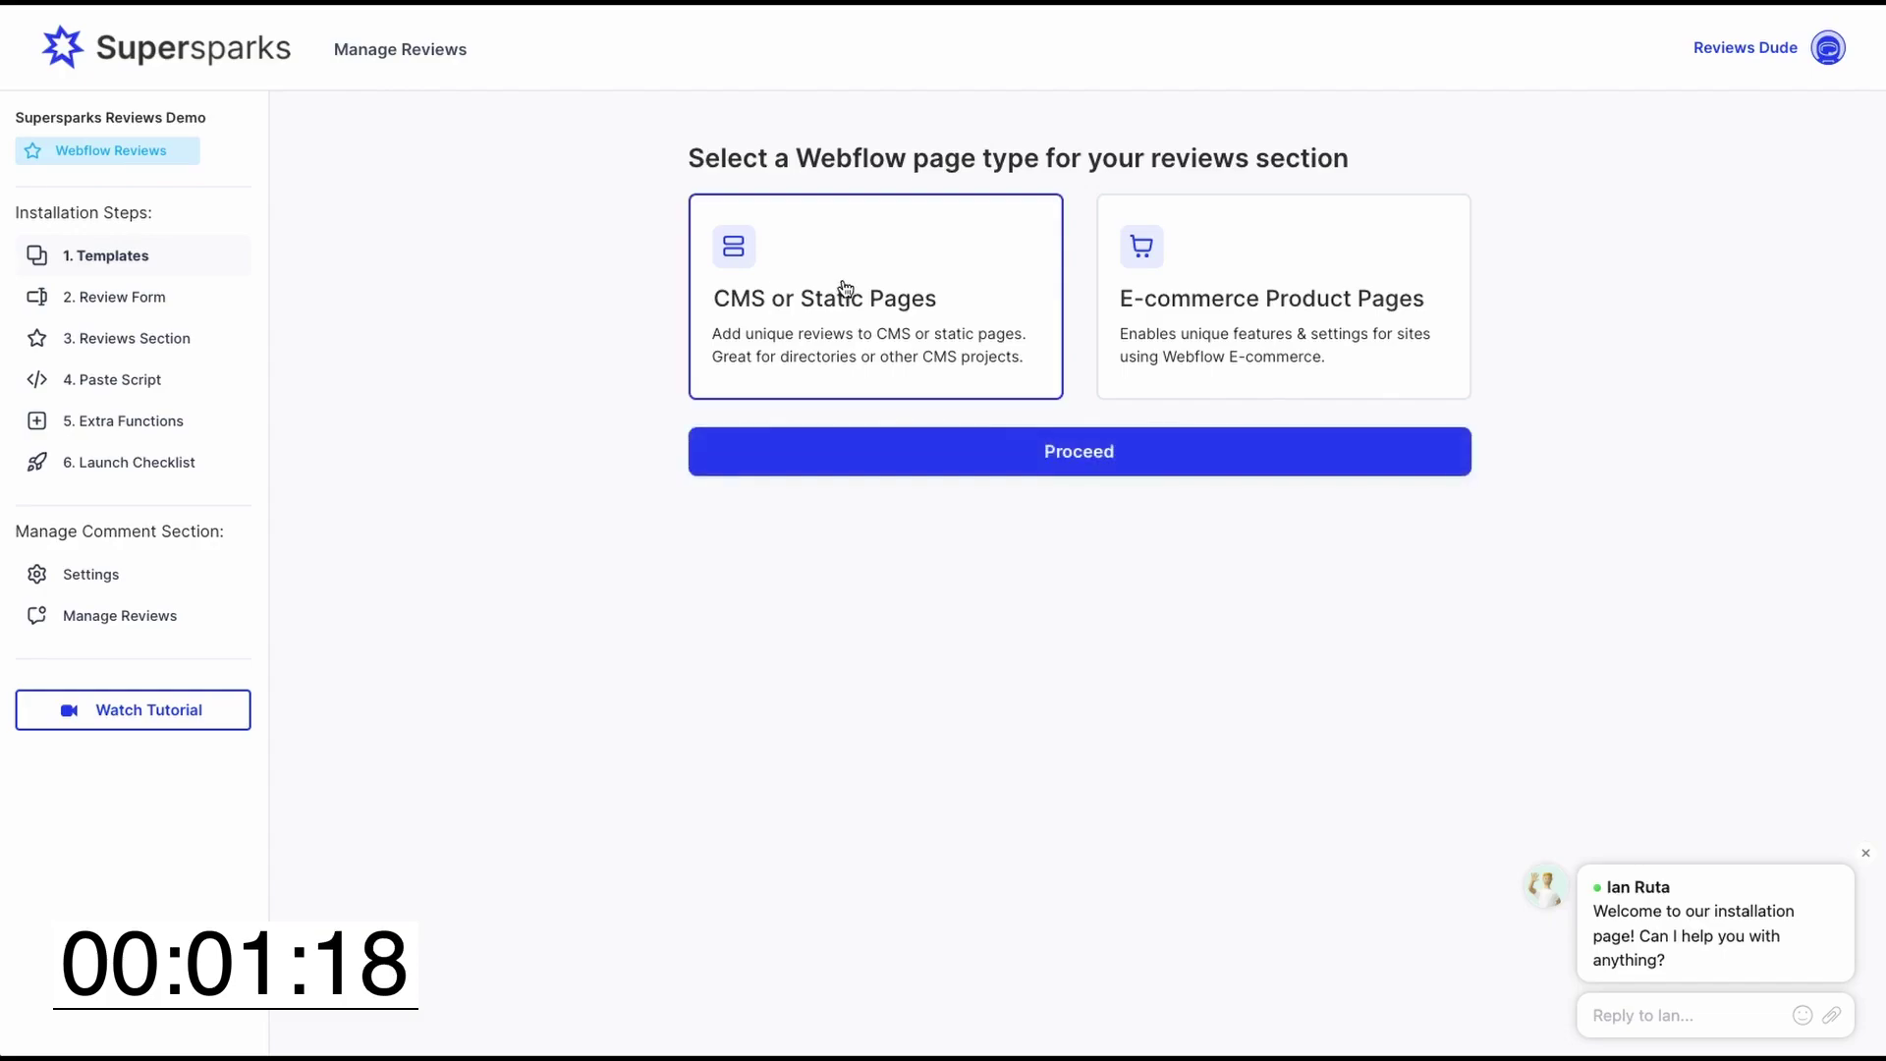
- Proceed to templates, select Hims & Hers Clone - Styled and copy it
{"action": "left_click", "coordinate": [1002, 457]}
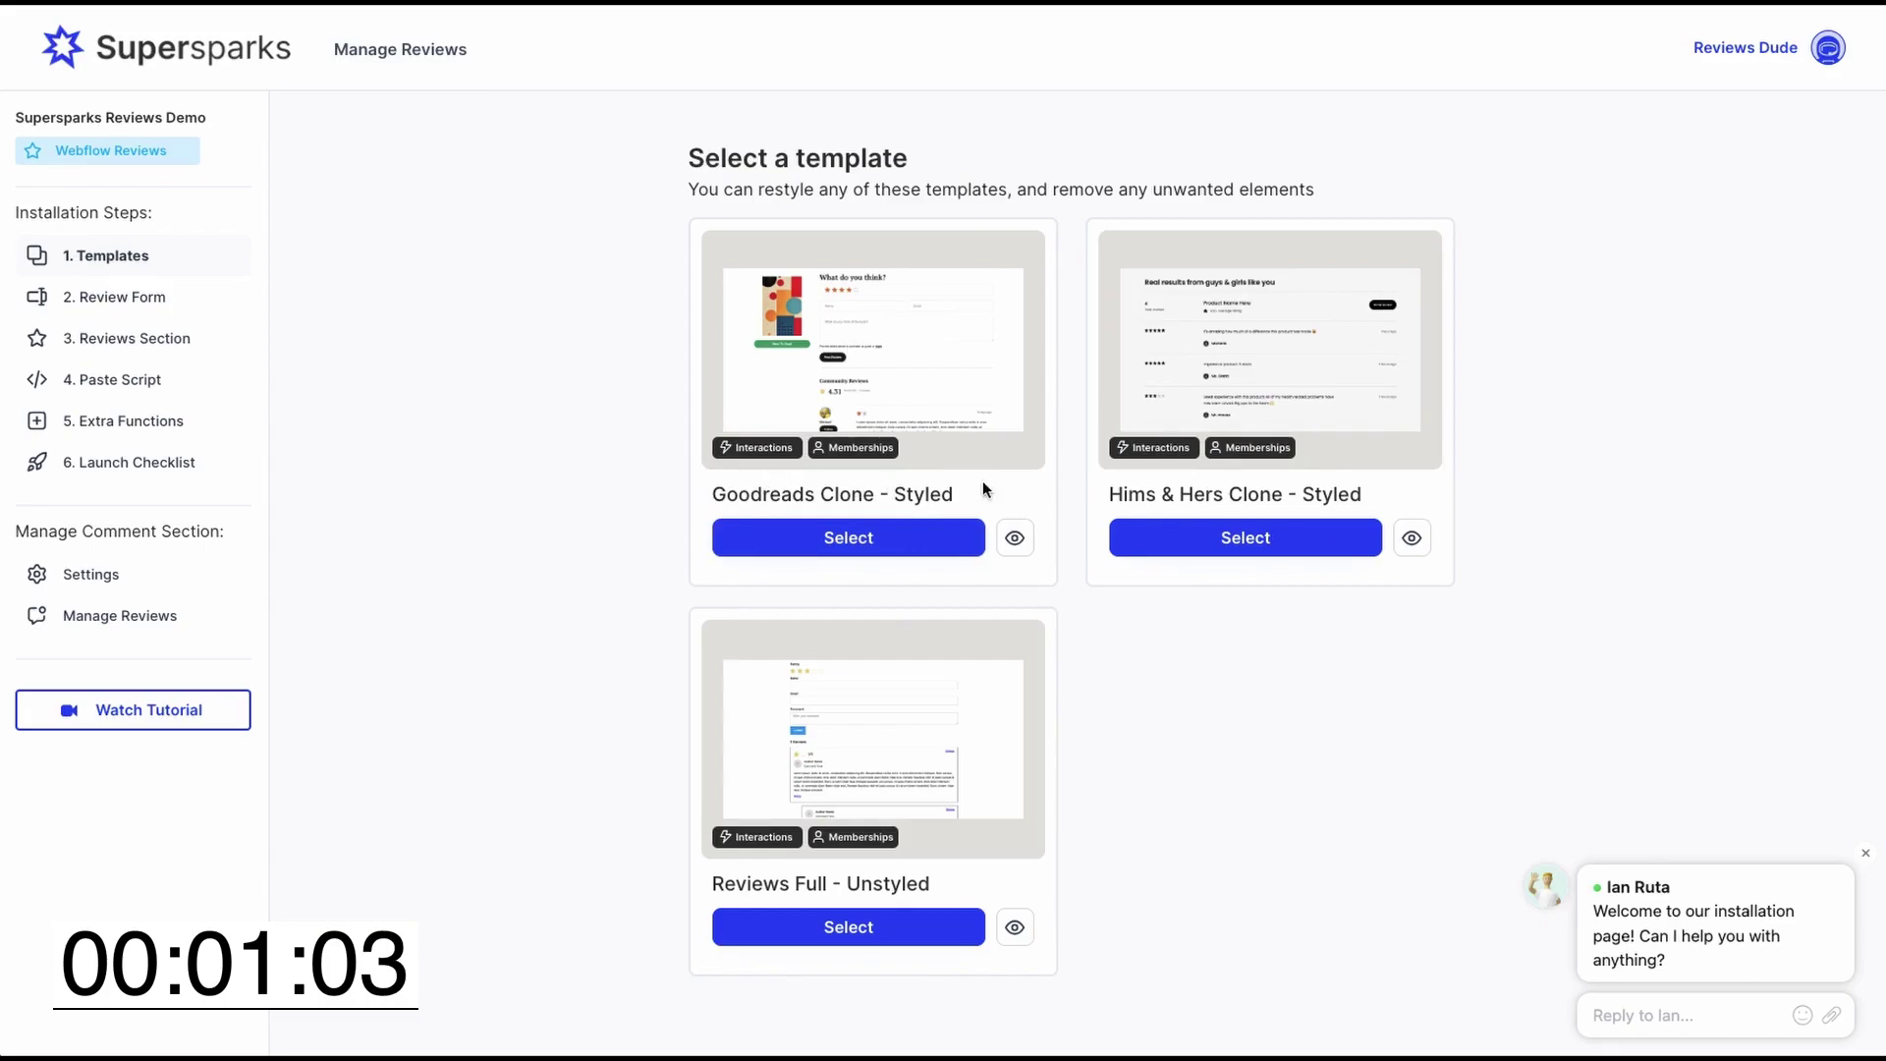
{"action": "left_click", "coordinate": [1228, 541]}
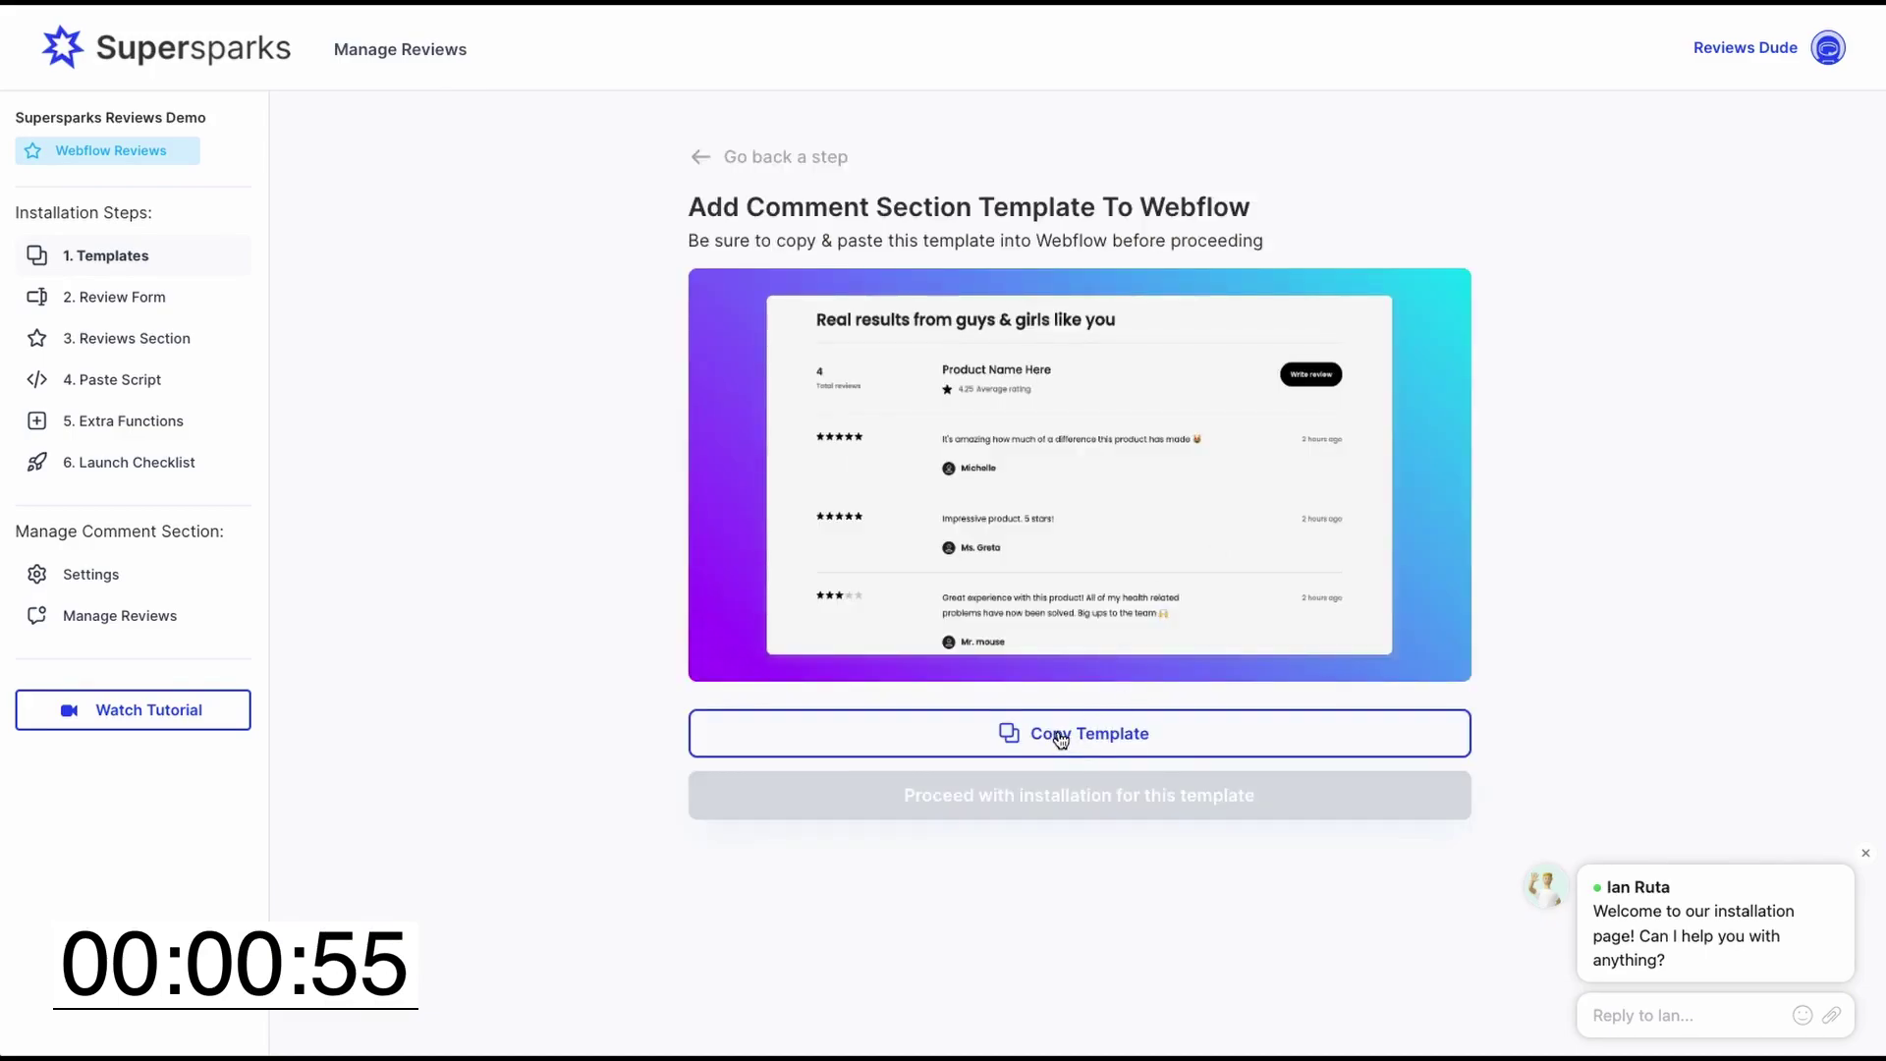
{"action": "left_click", "coordinate": [1060, 737]}
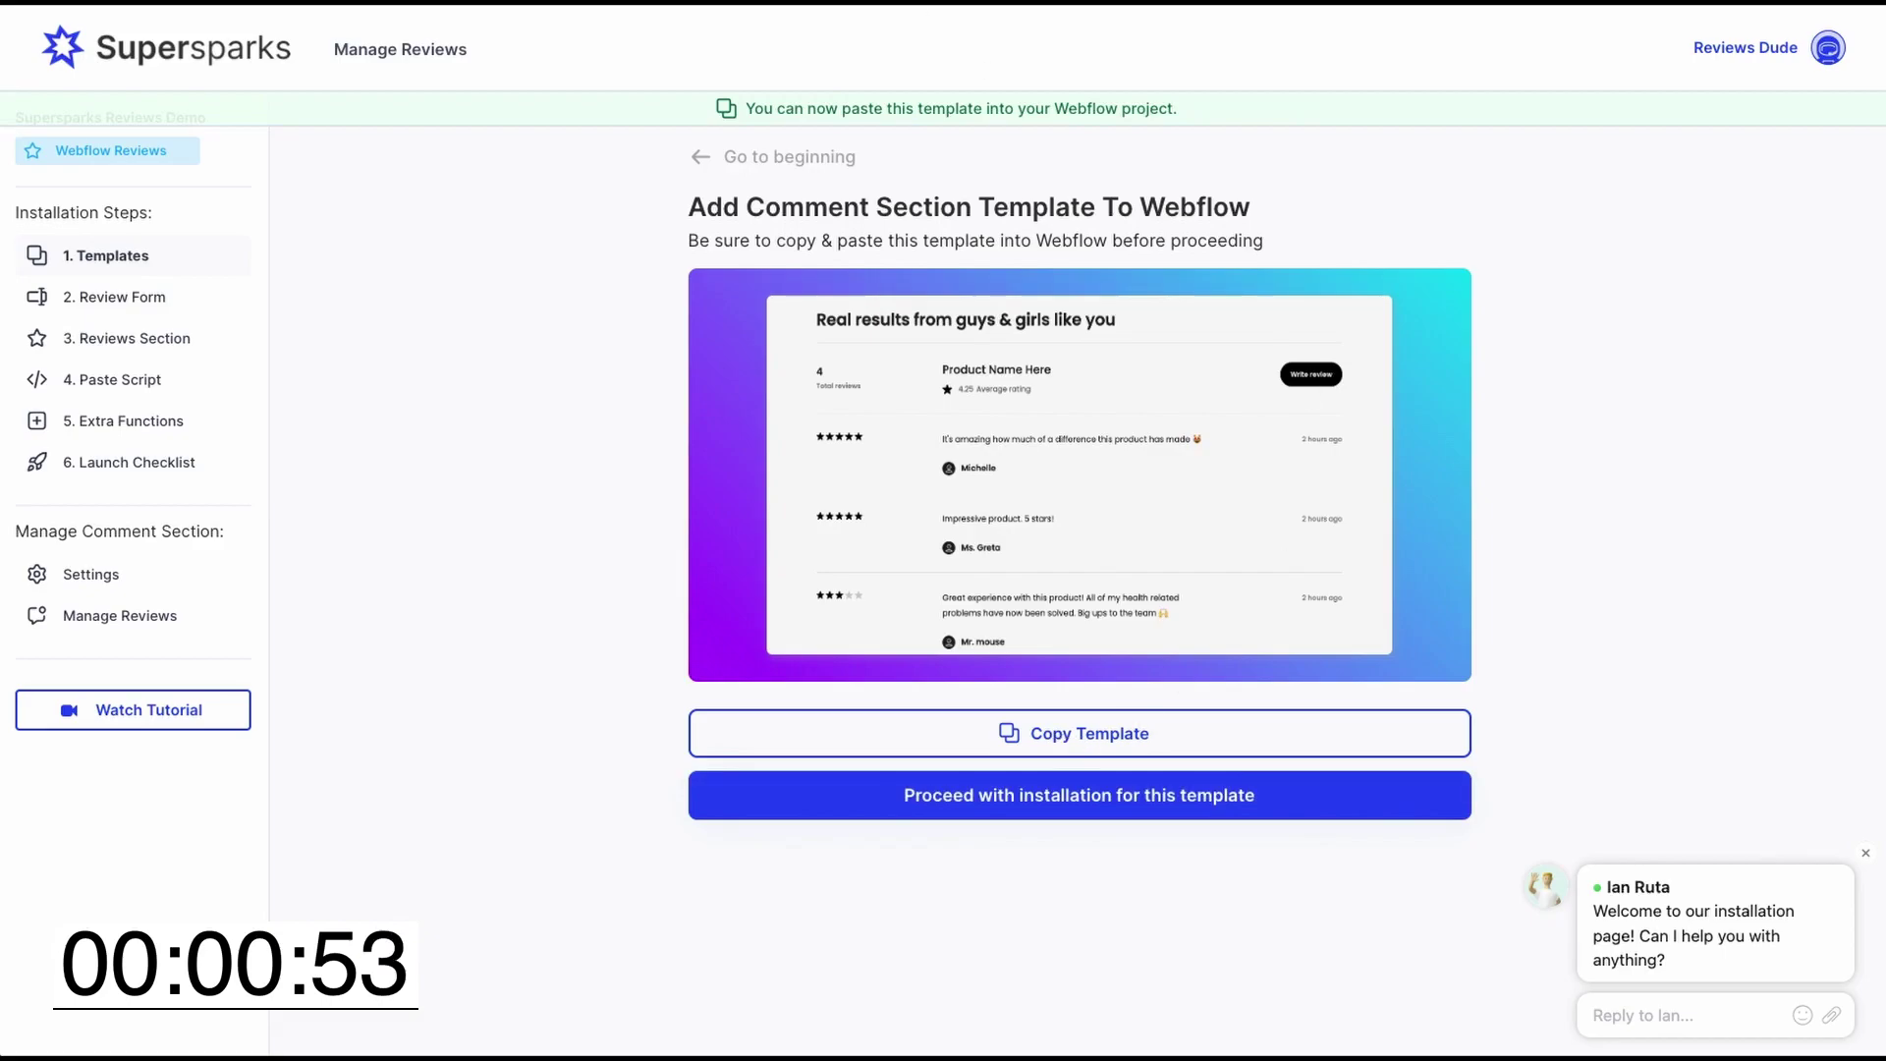
- Open the Movies Template page, select Body and paste the copied reviews section
{"action": "left_click", "coordinate": [226, 5]}
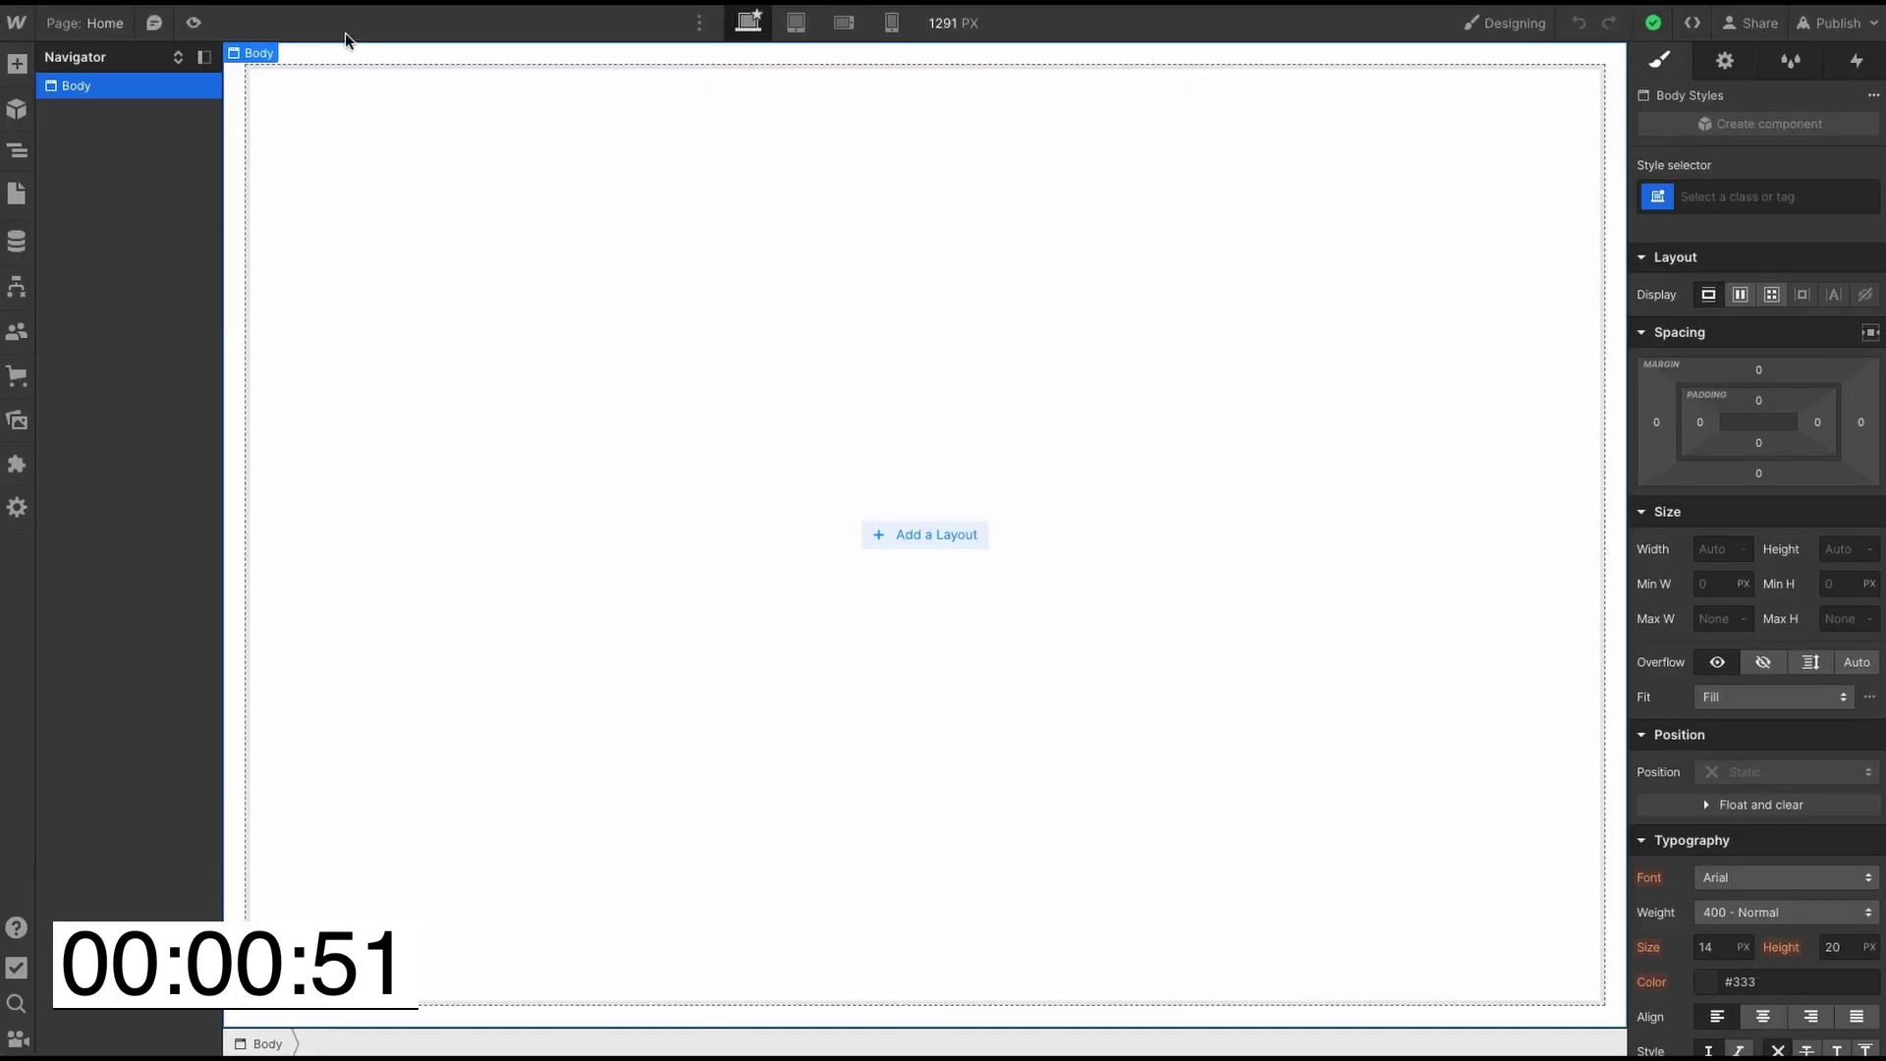
{"action": "left_click", "coordinate": [18, 192]}
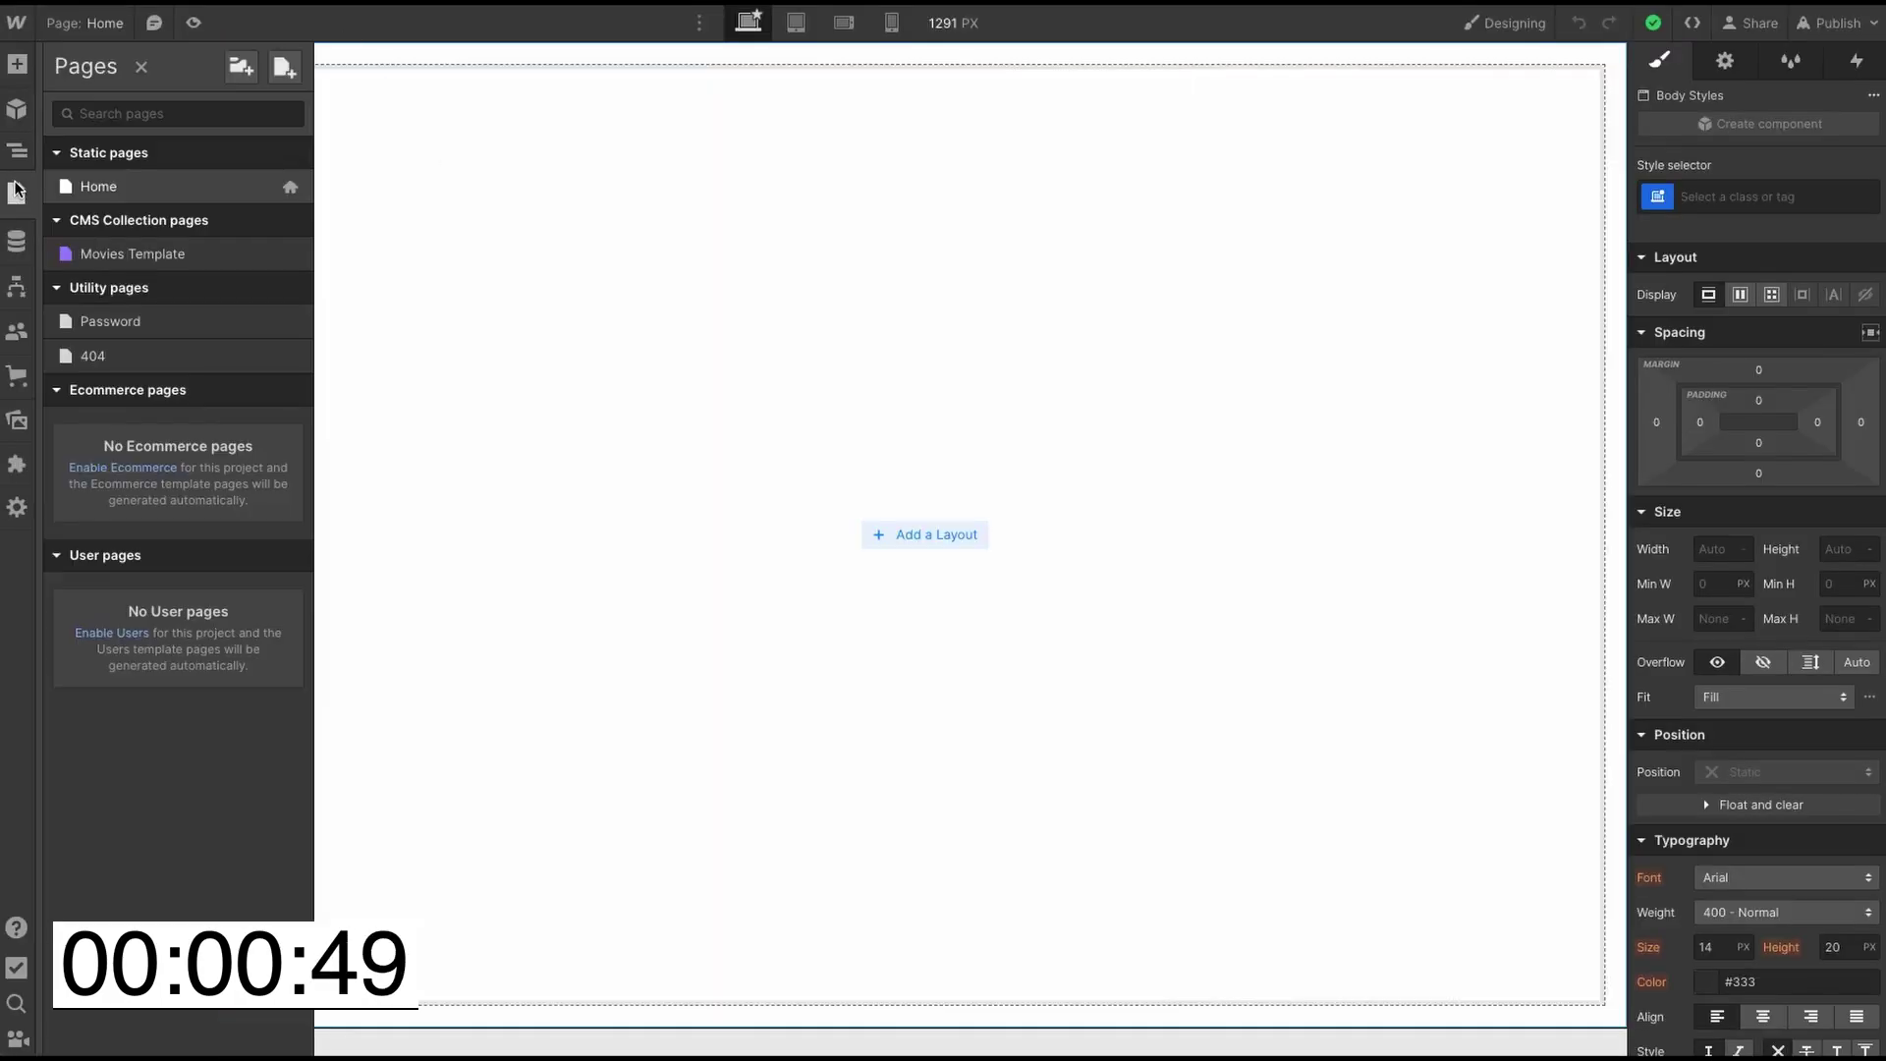
{"action": "left_click", "coordinate": [198, 256]}
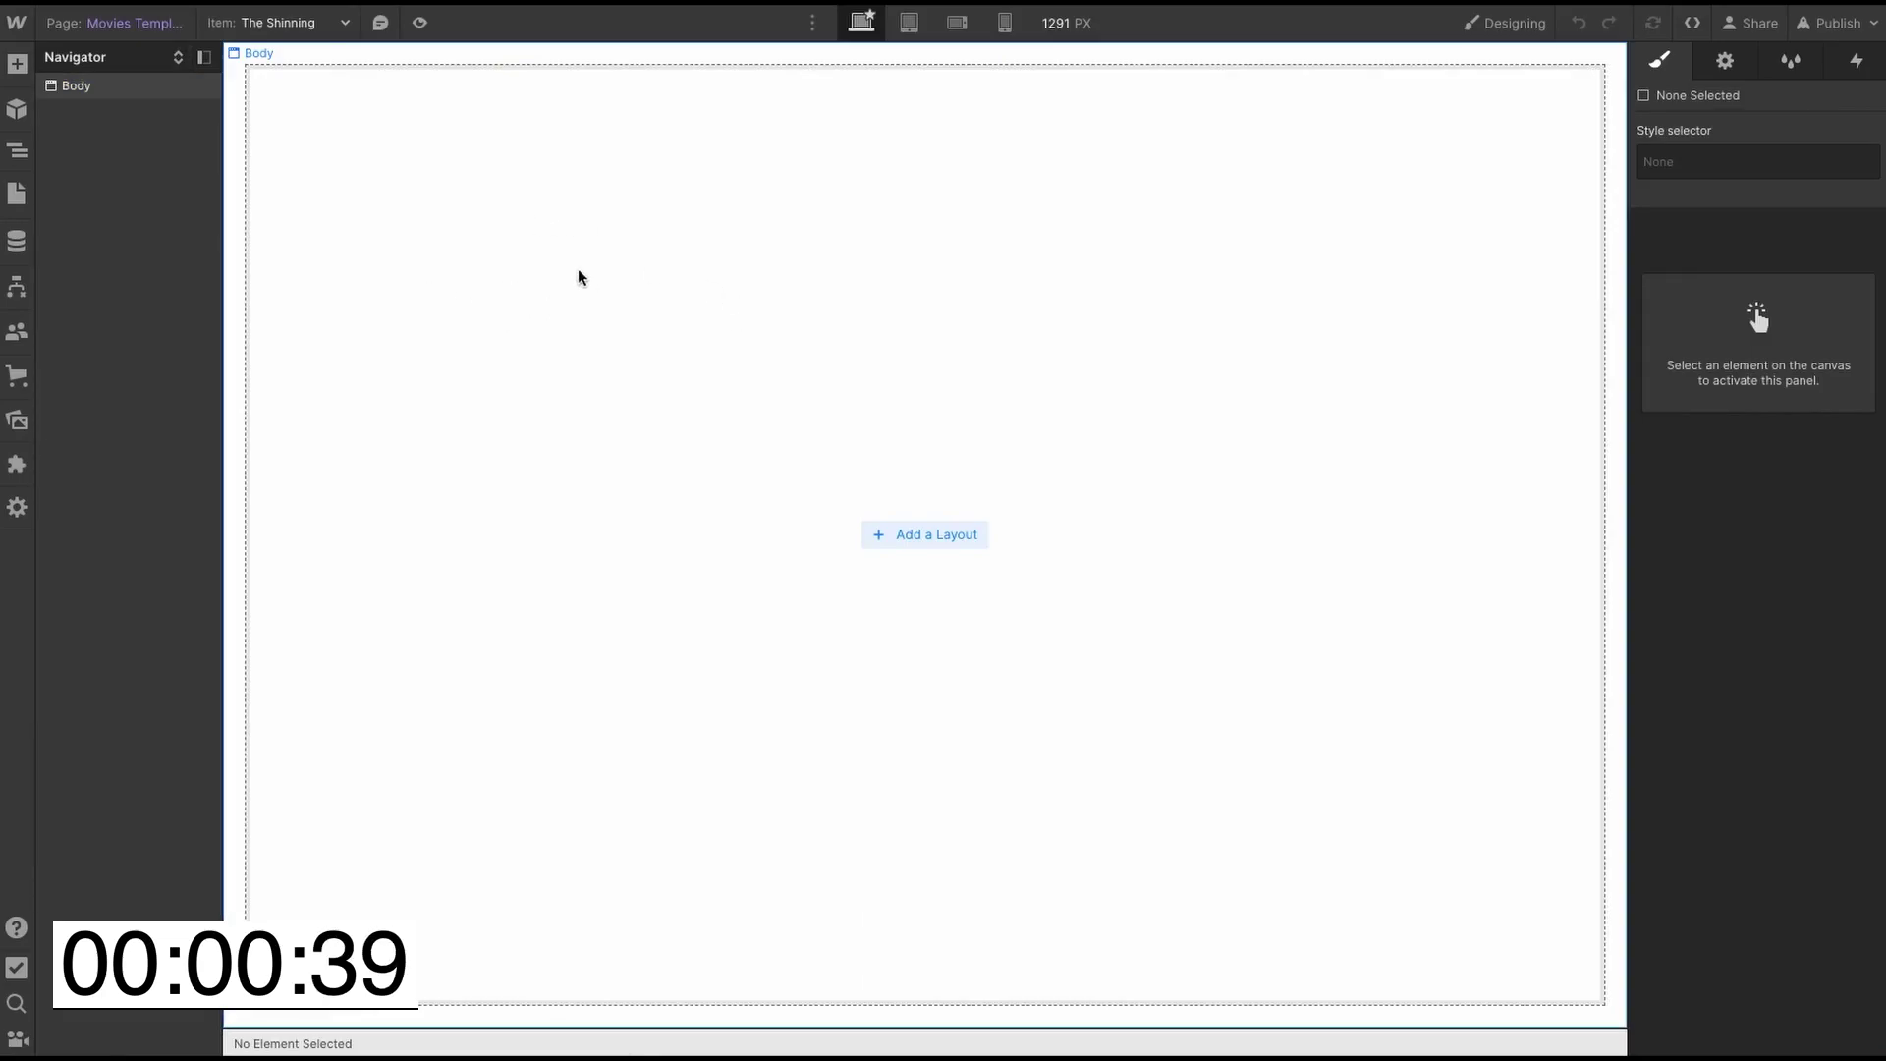
{"action": "left_click", "coordinate": [602, 229]}
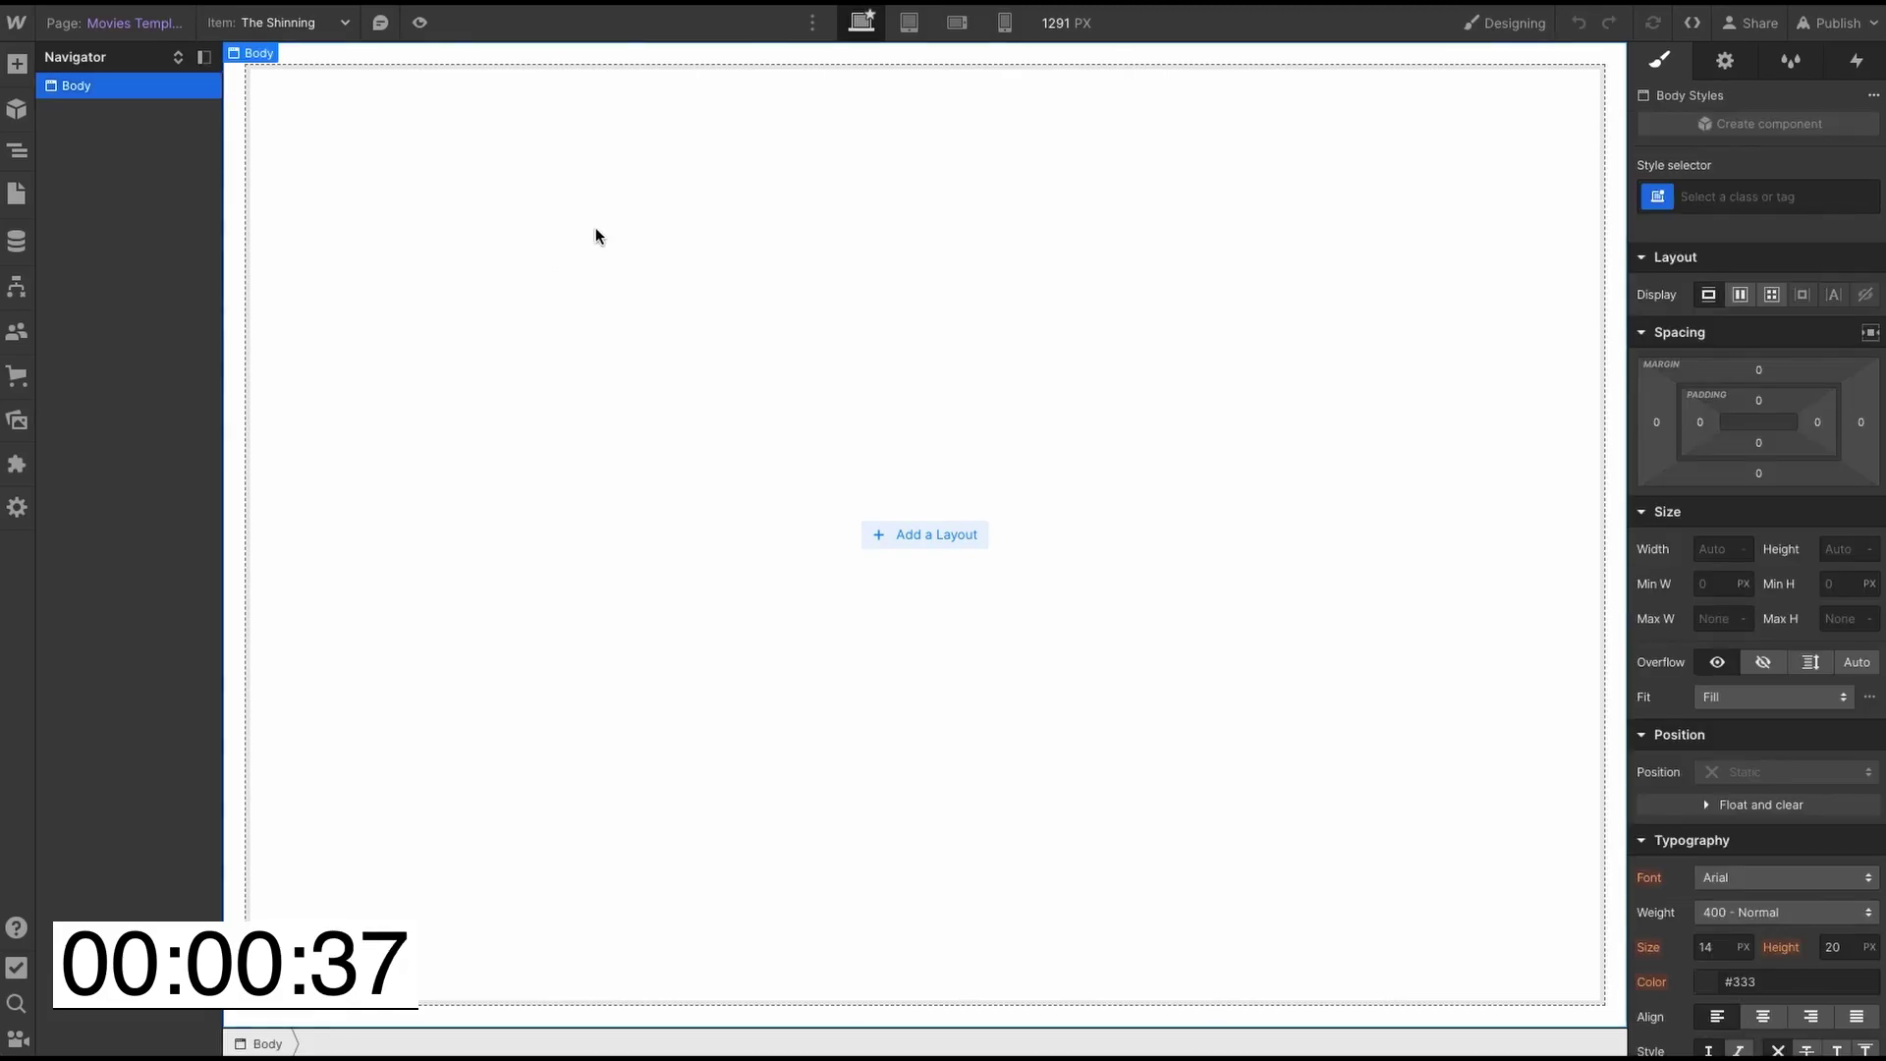
{"action": "key", "text": "ctrl+v"}
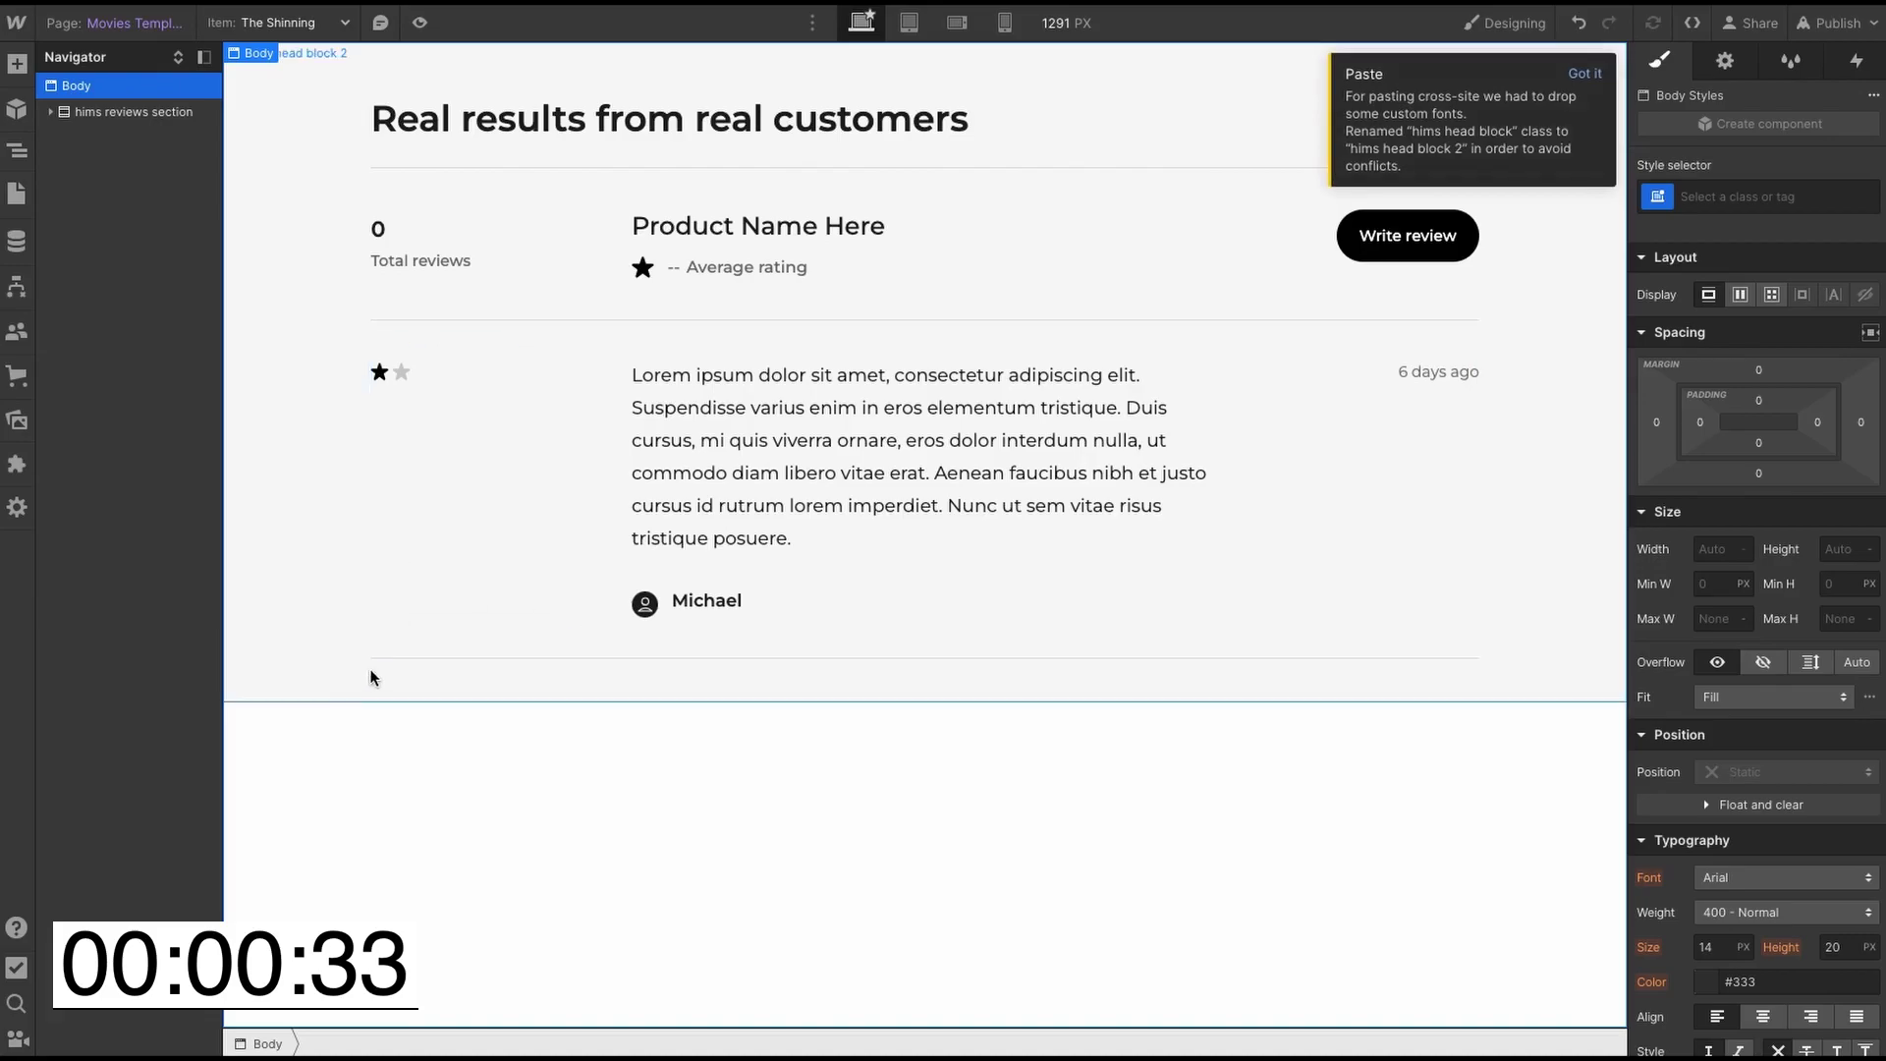
{"action": "left_click", "coordinate": [334, 674]}
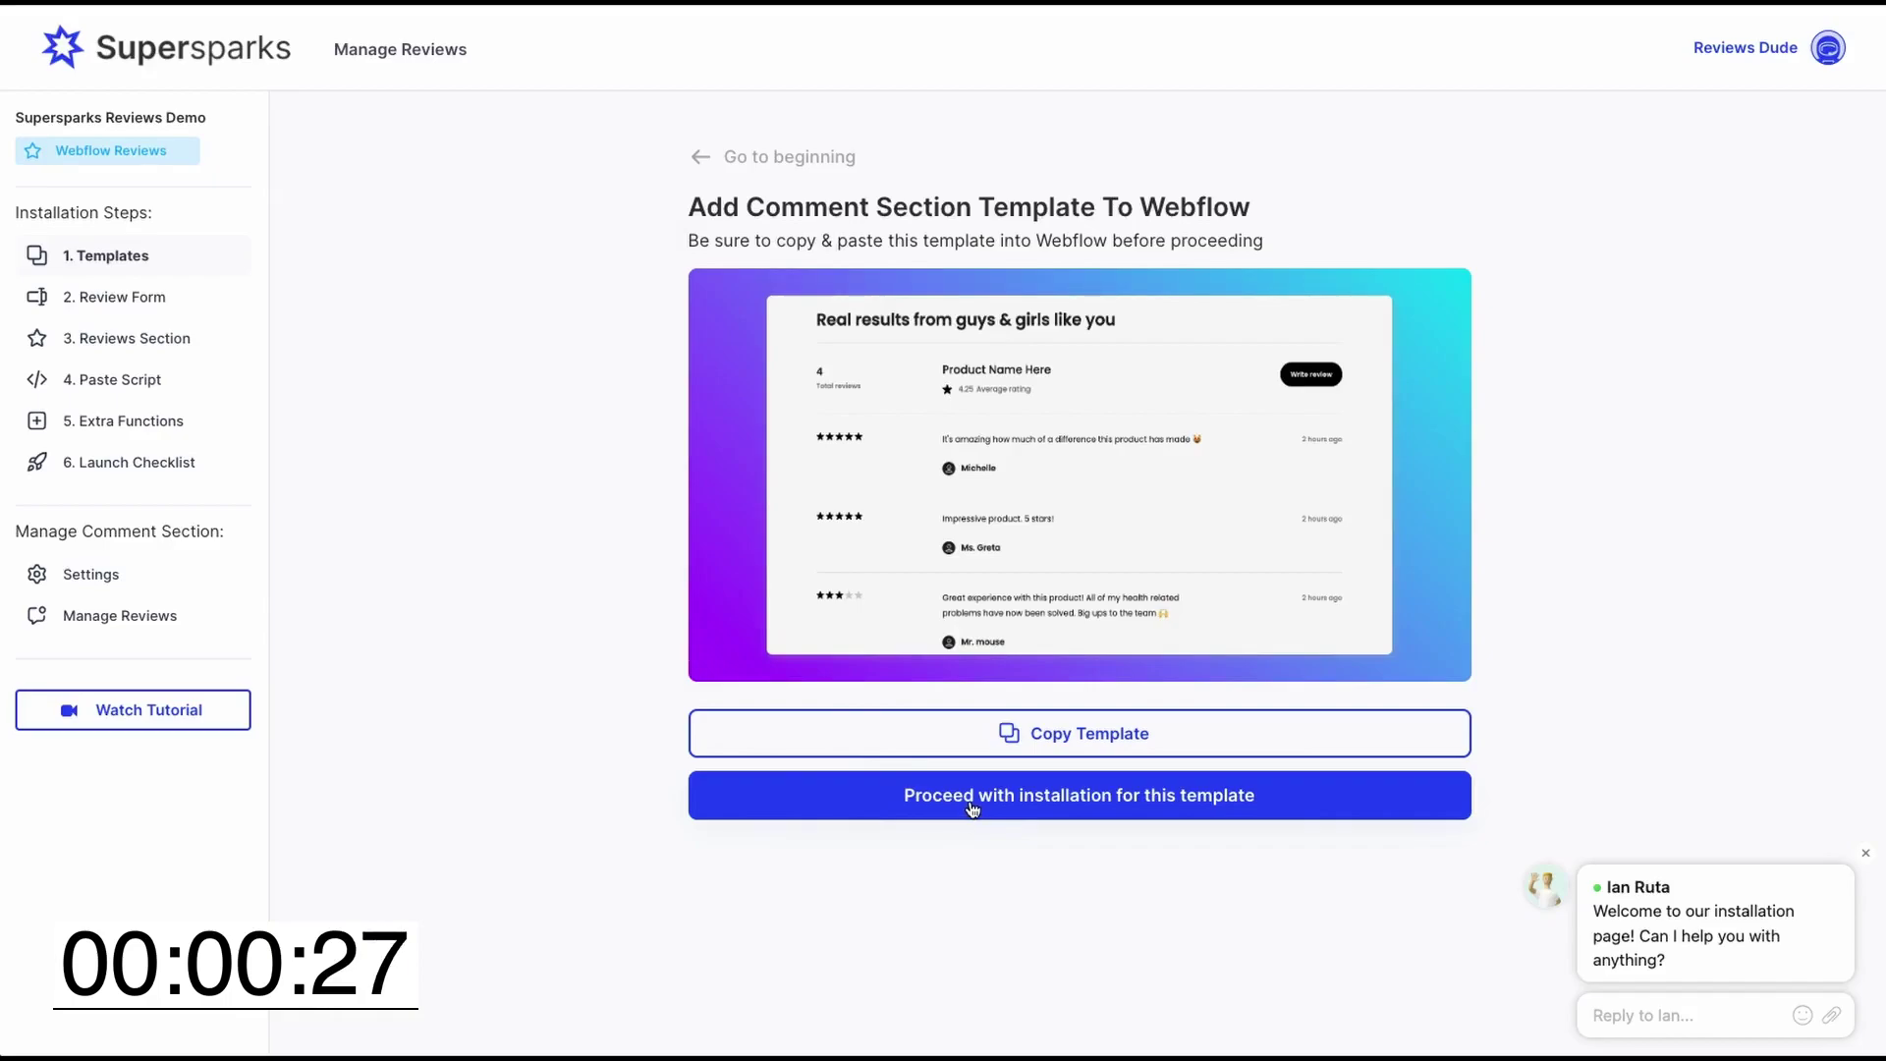
- Proceed past the template step, review Step 2, and copy the Step 4 head script
{"action": "left_click", "coordinate": [969, 808]}
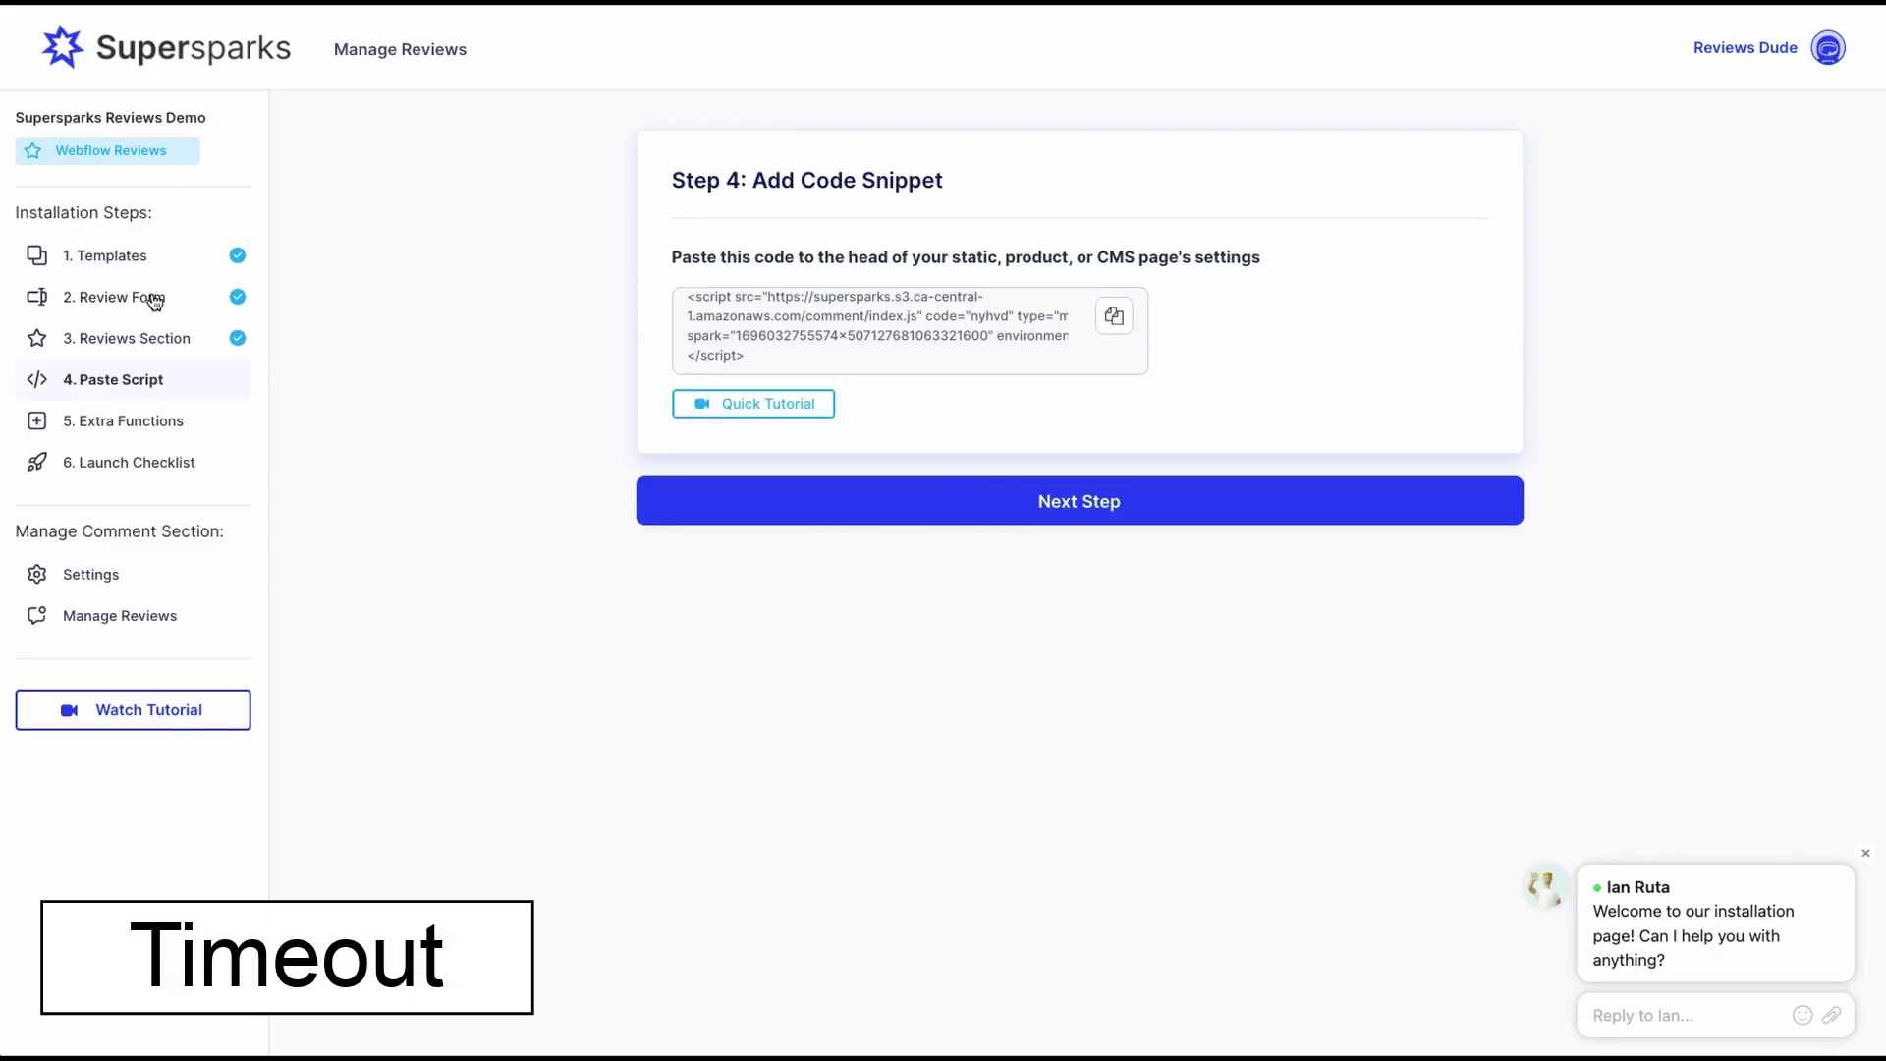
{"action": "left_click", "coordinate": [155, 298]}
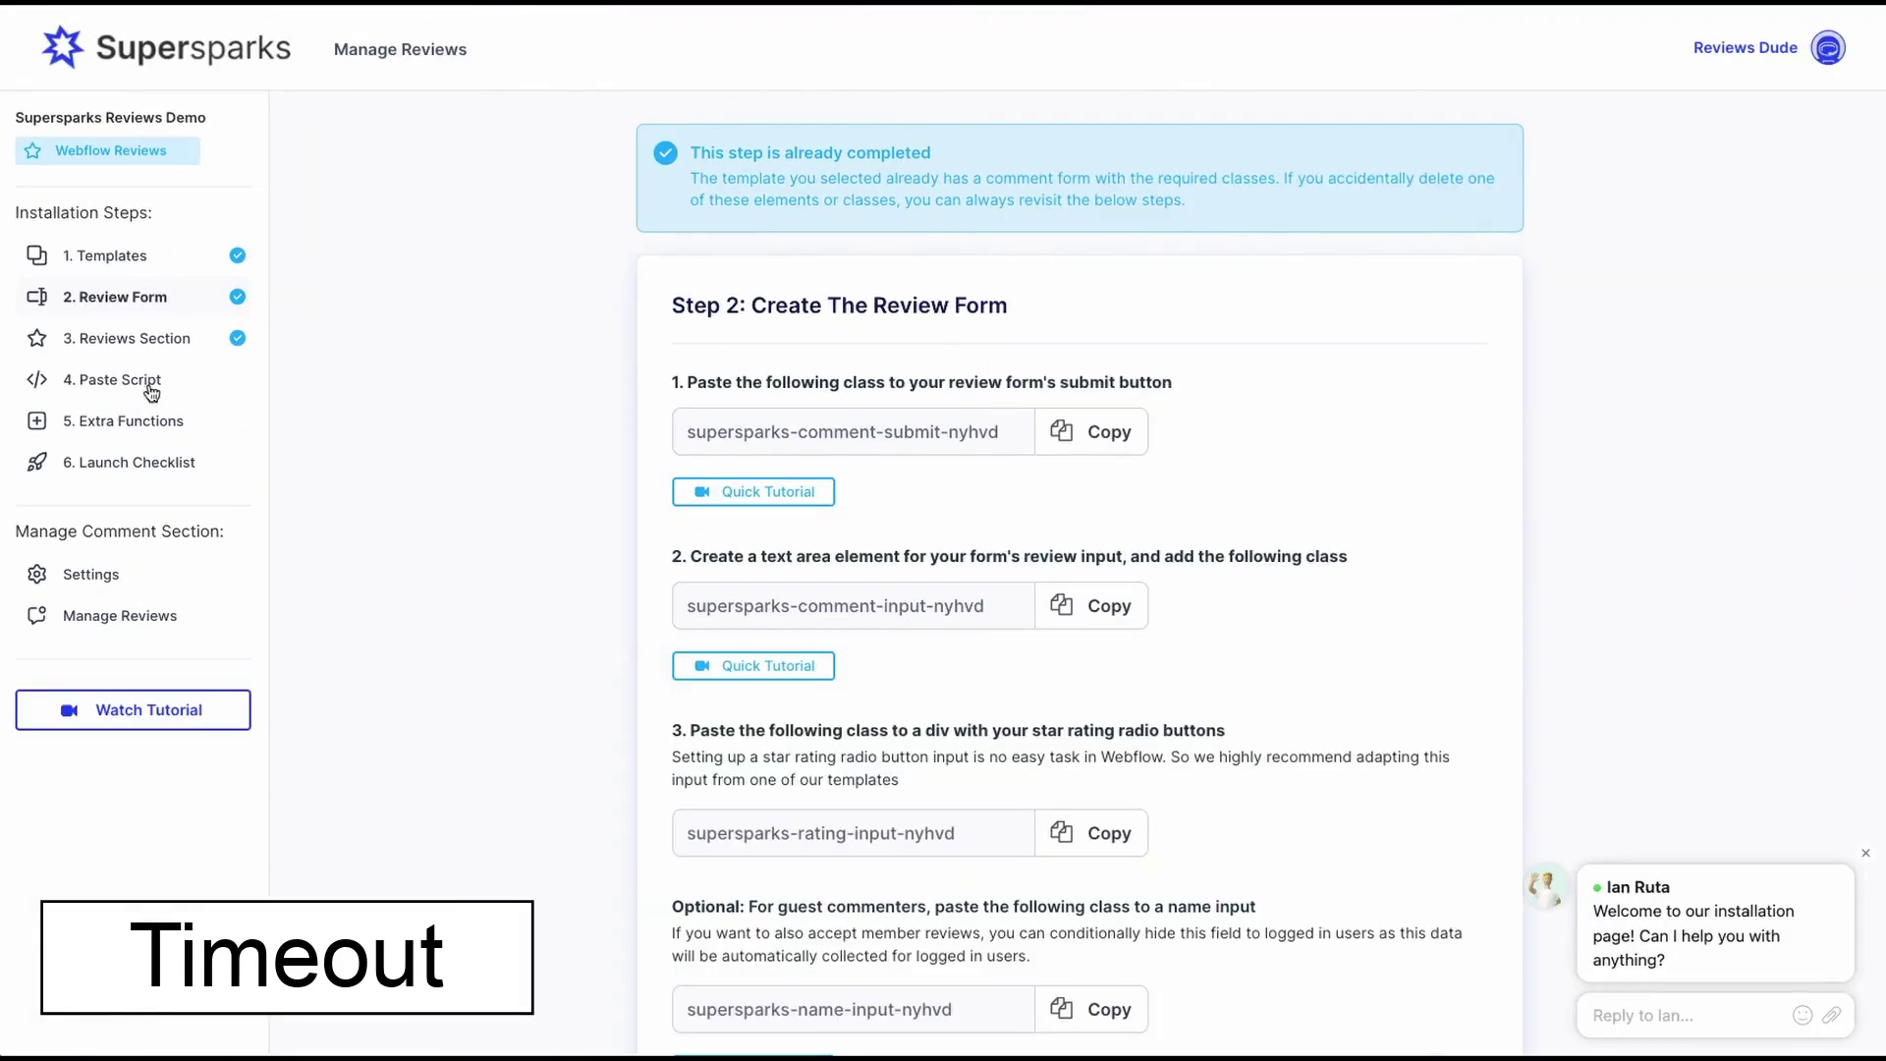
{"action": "left_click", "coordinate": [153, 381]}
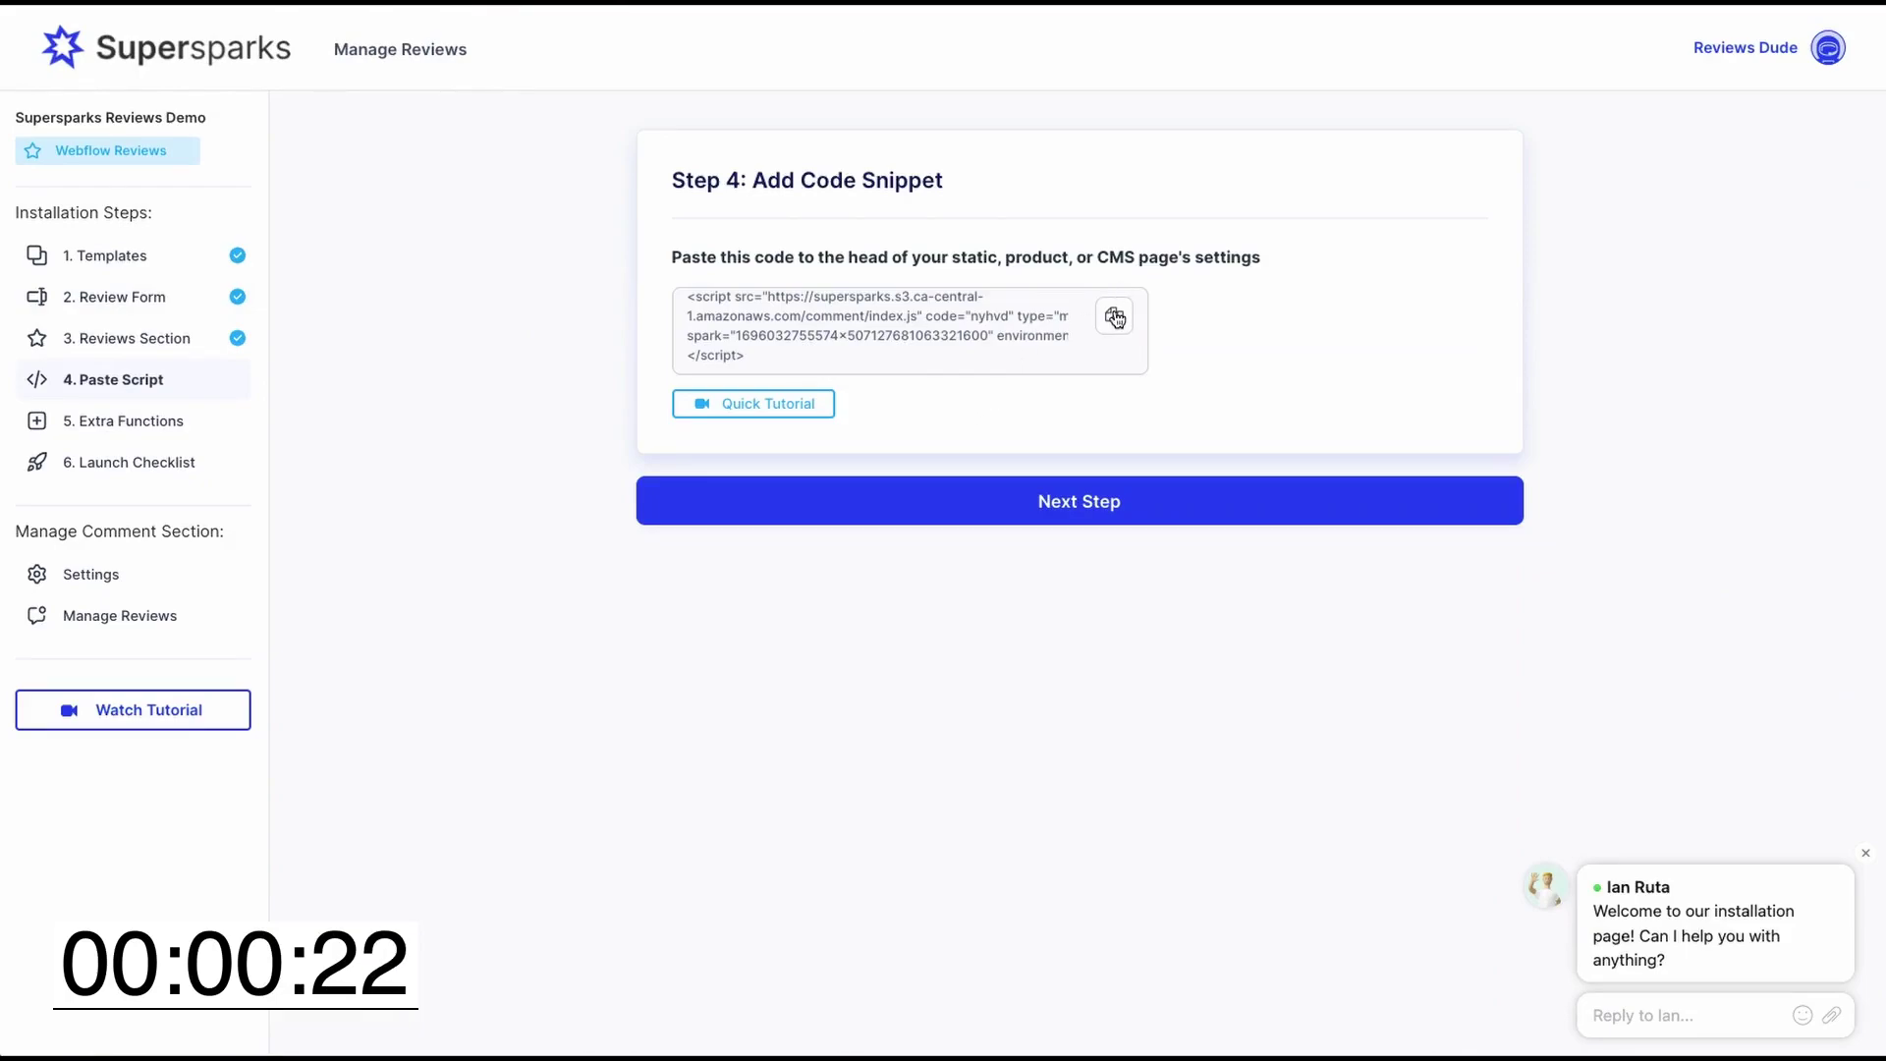
{"action": "left_click", "coordinate": [1115, 318]}
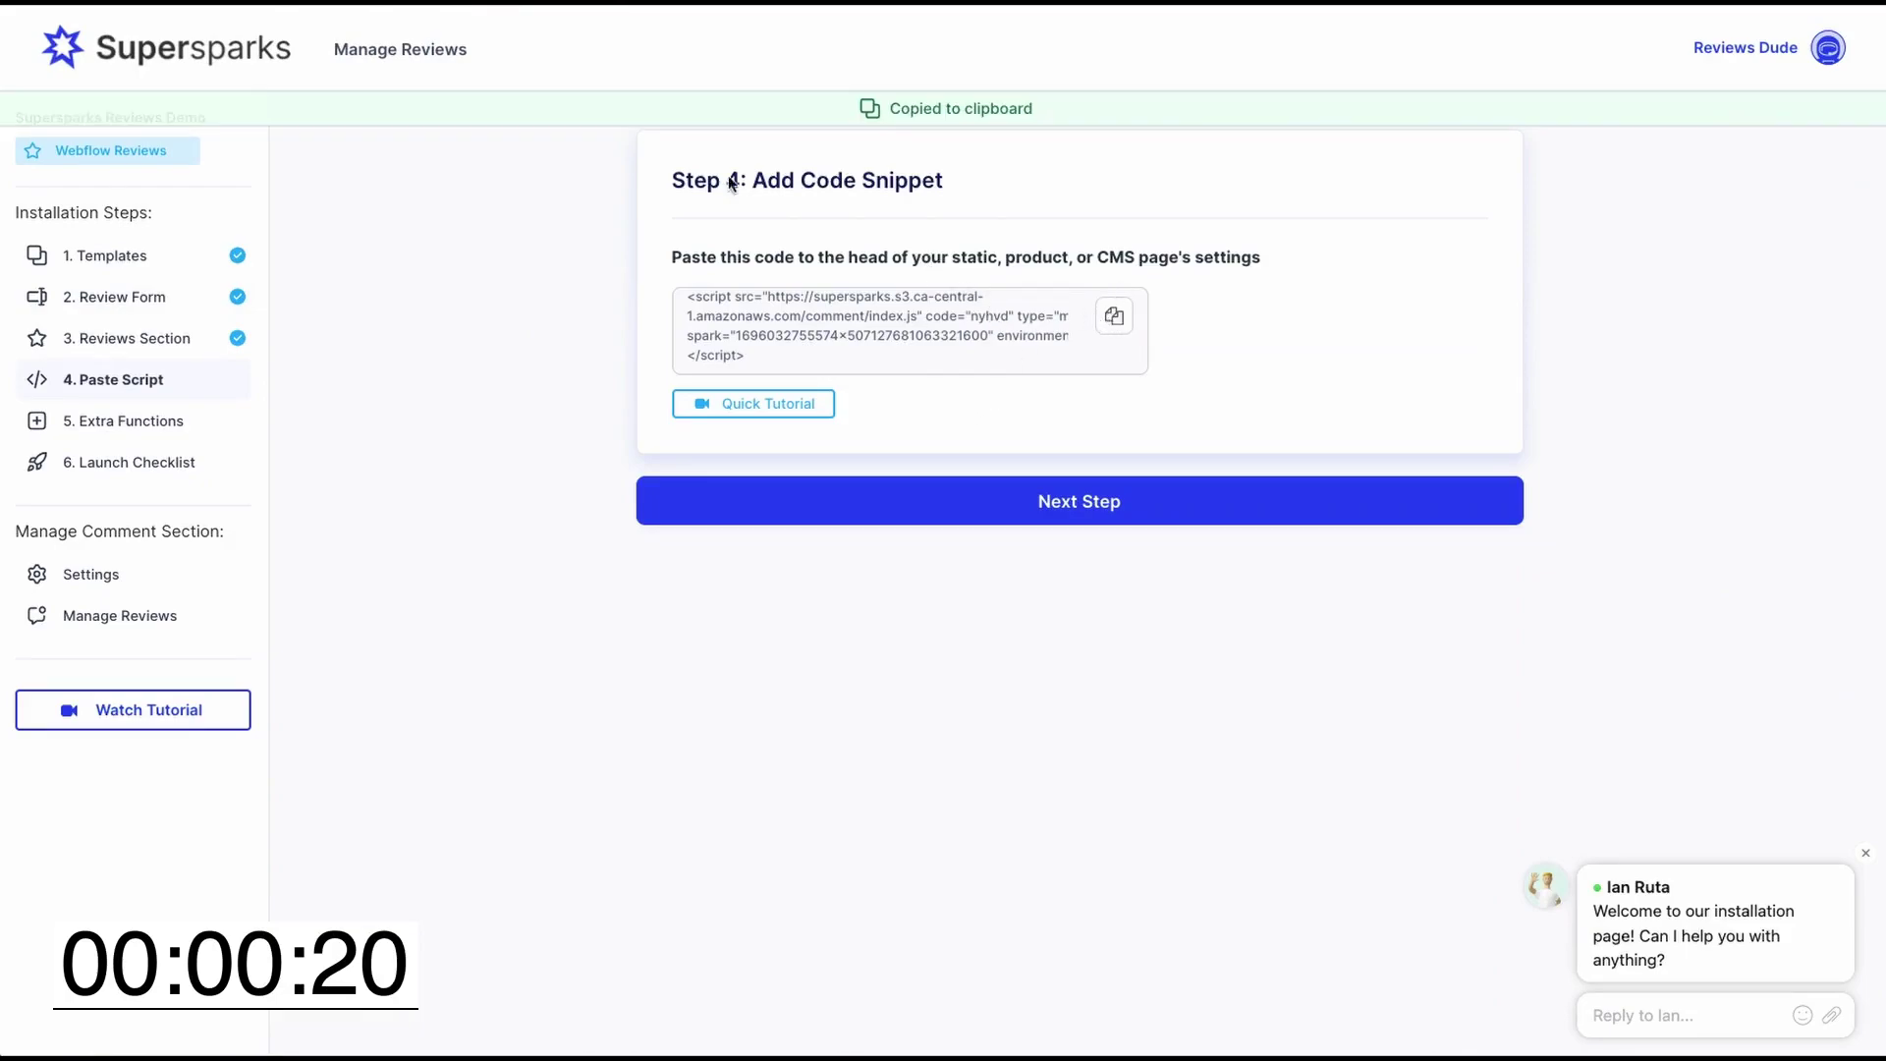
{"action": "key", "text": "ctrl+Tab"}
- Paste the Supersparks script into Movies Template's Inside <head> custom code and save the settings
{"action": "left_click", "coordinate": [25, 193]}
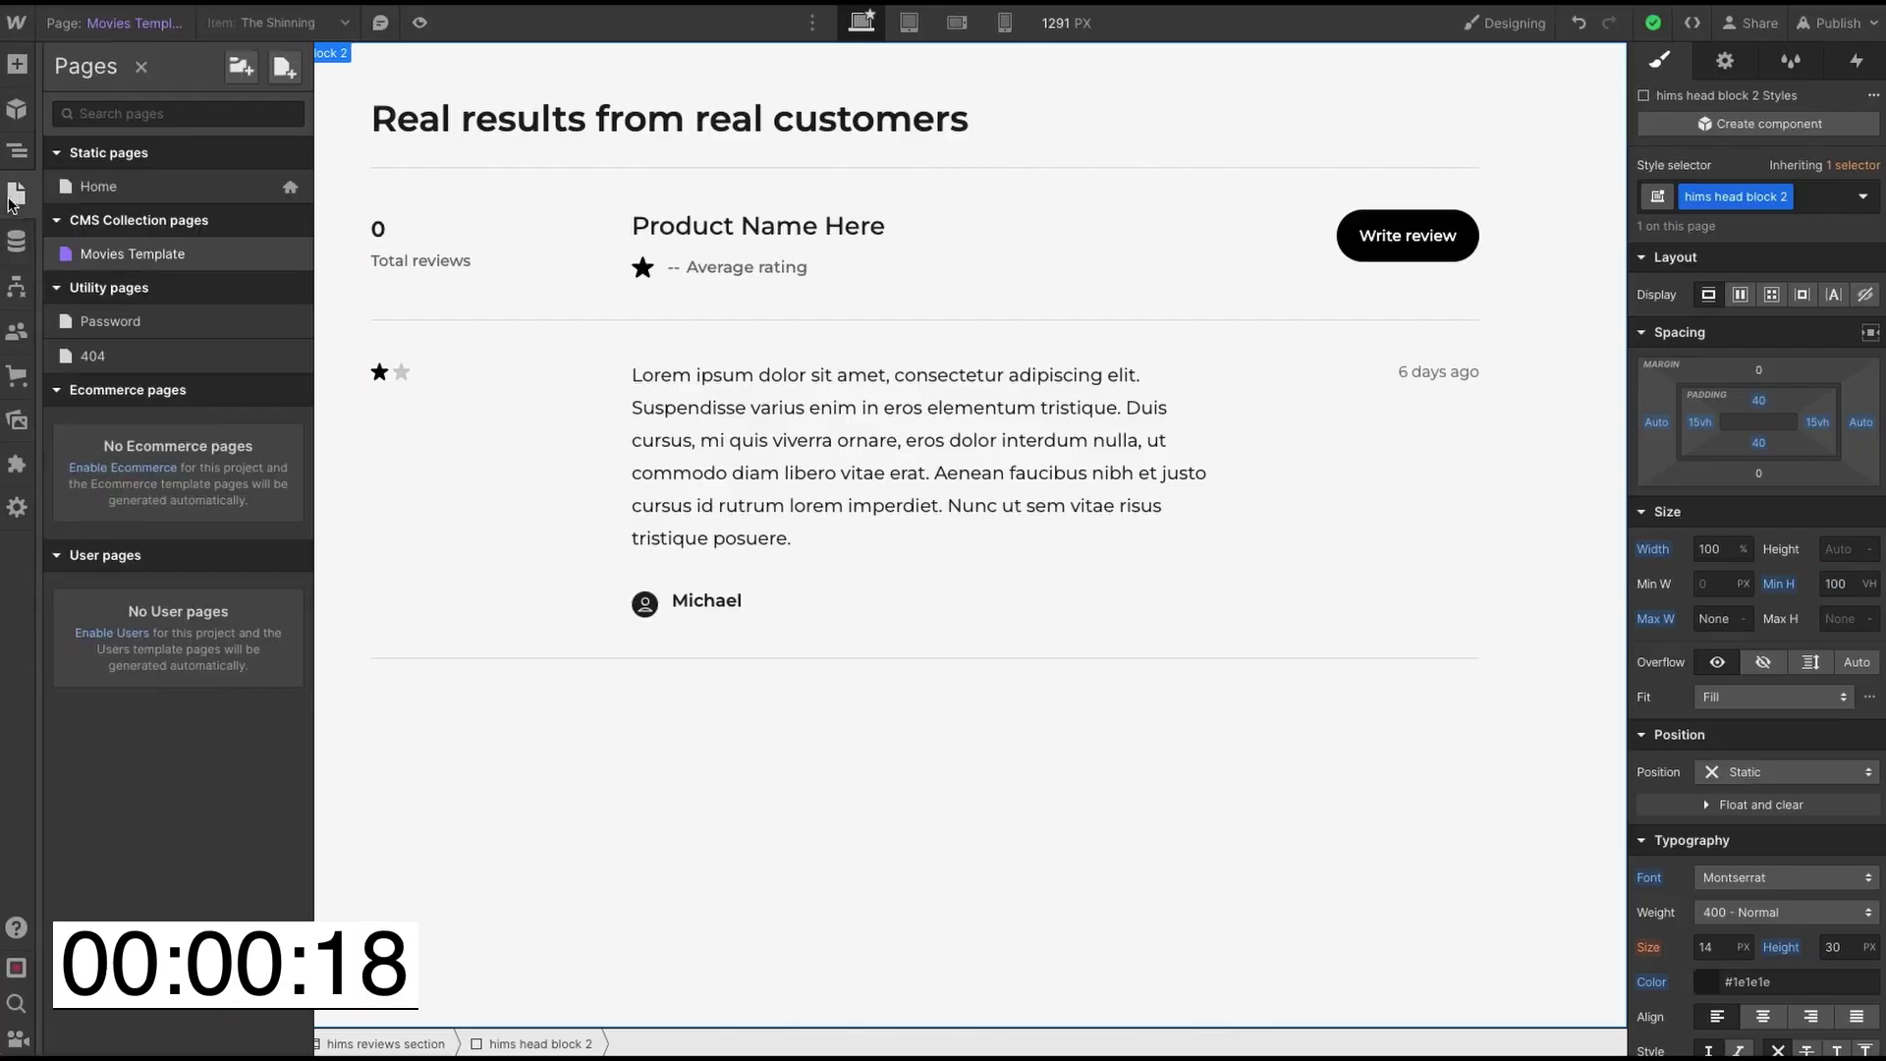
{"action": "left_click", "coordinate": [293, 253]}
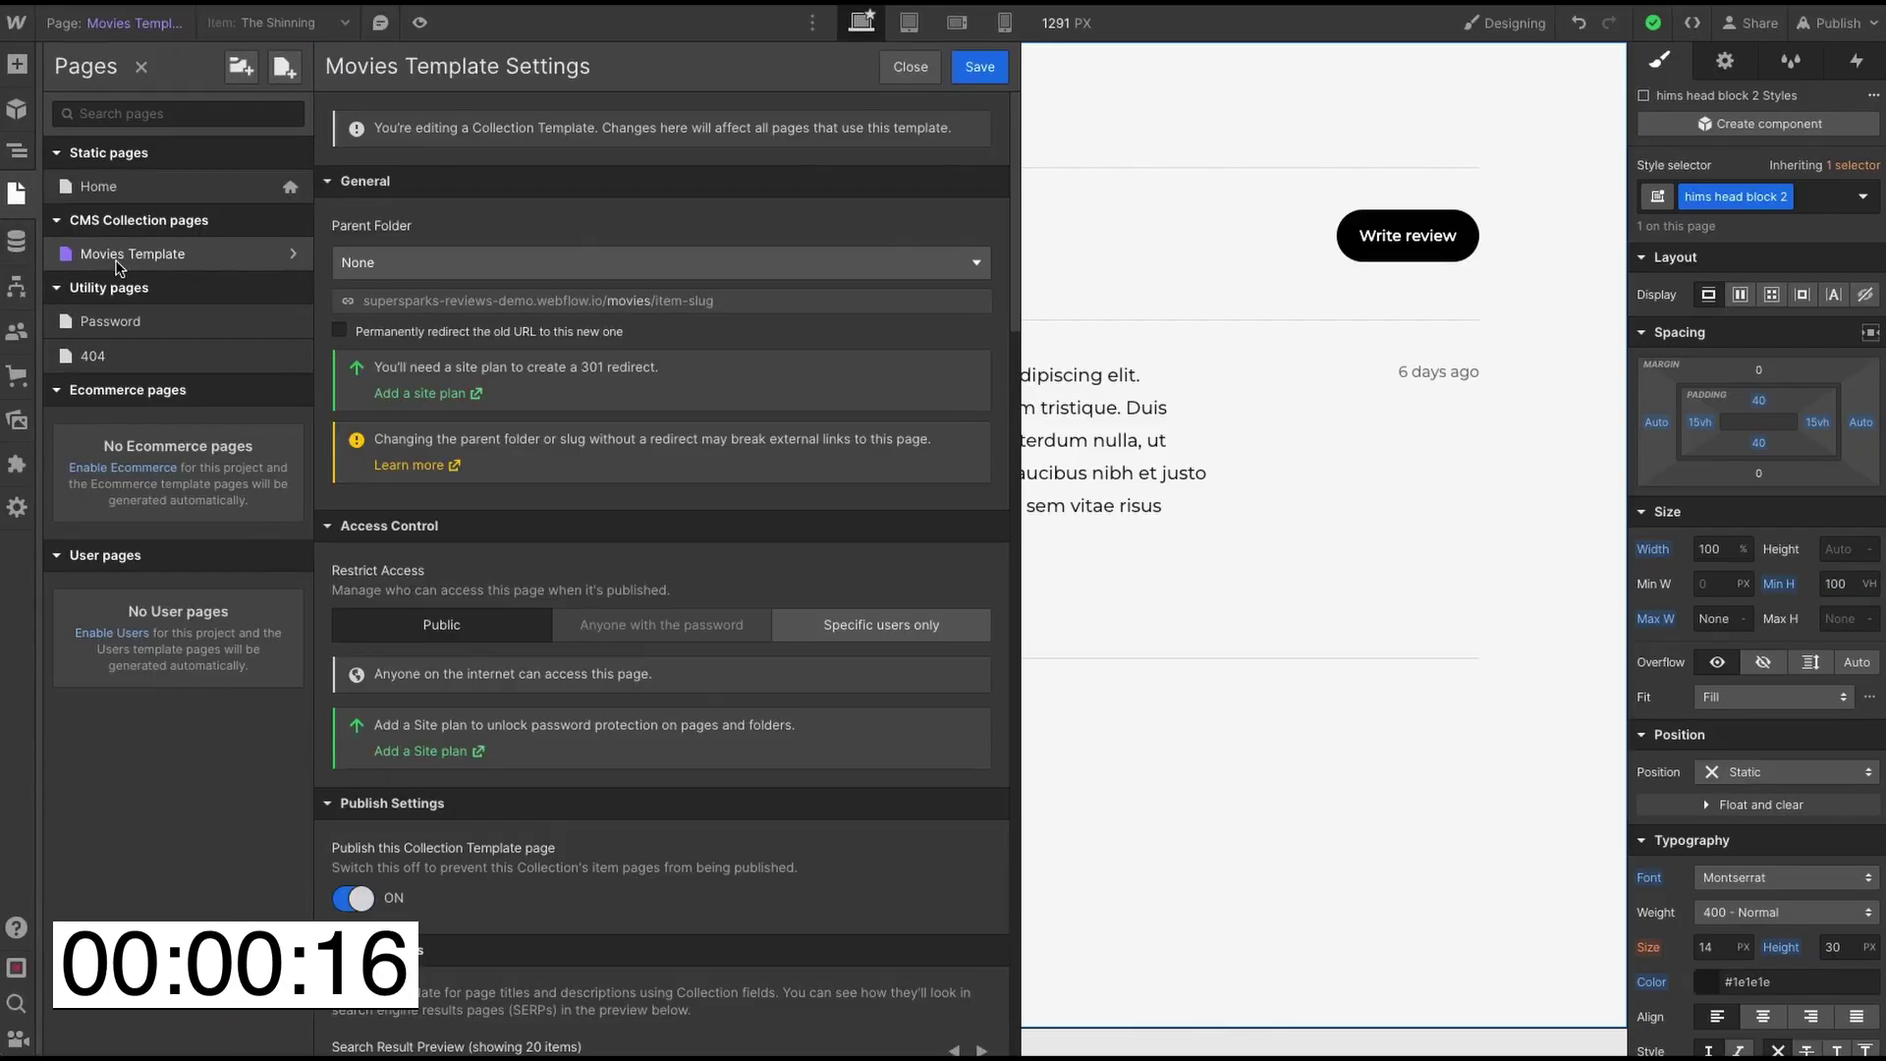
{"action": "scroll", "coordinate": [697, 510], "scroll_direction": "down", "scroll_amount": 10}
{"action": "scroll", "coordinate": [703, 520], "scroll_direction": "down", "scroll_amount": 15}
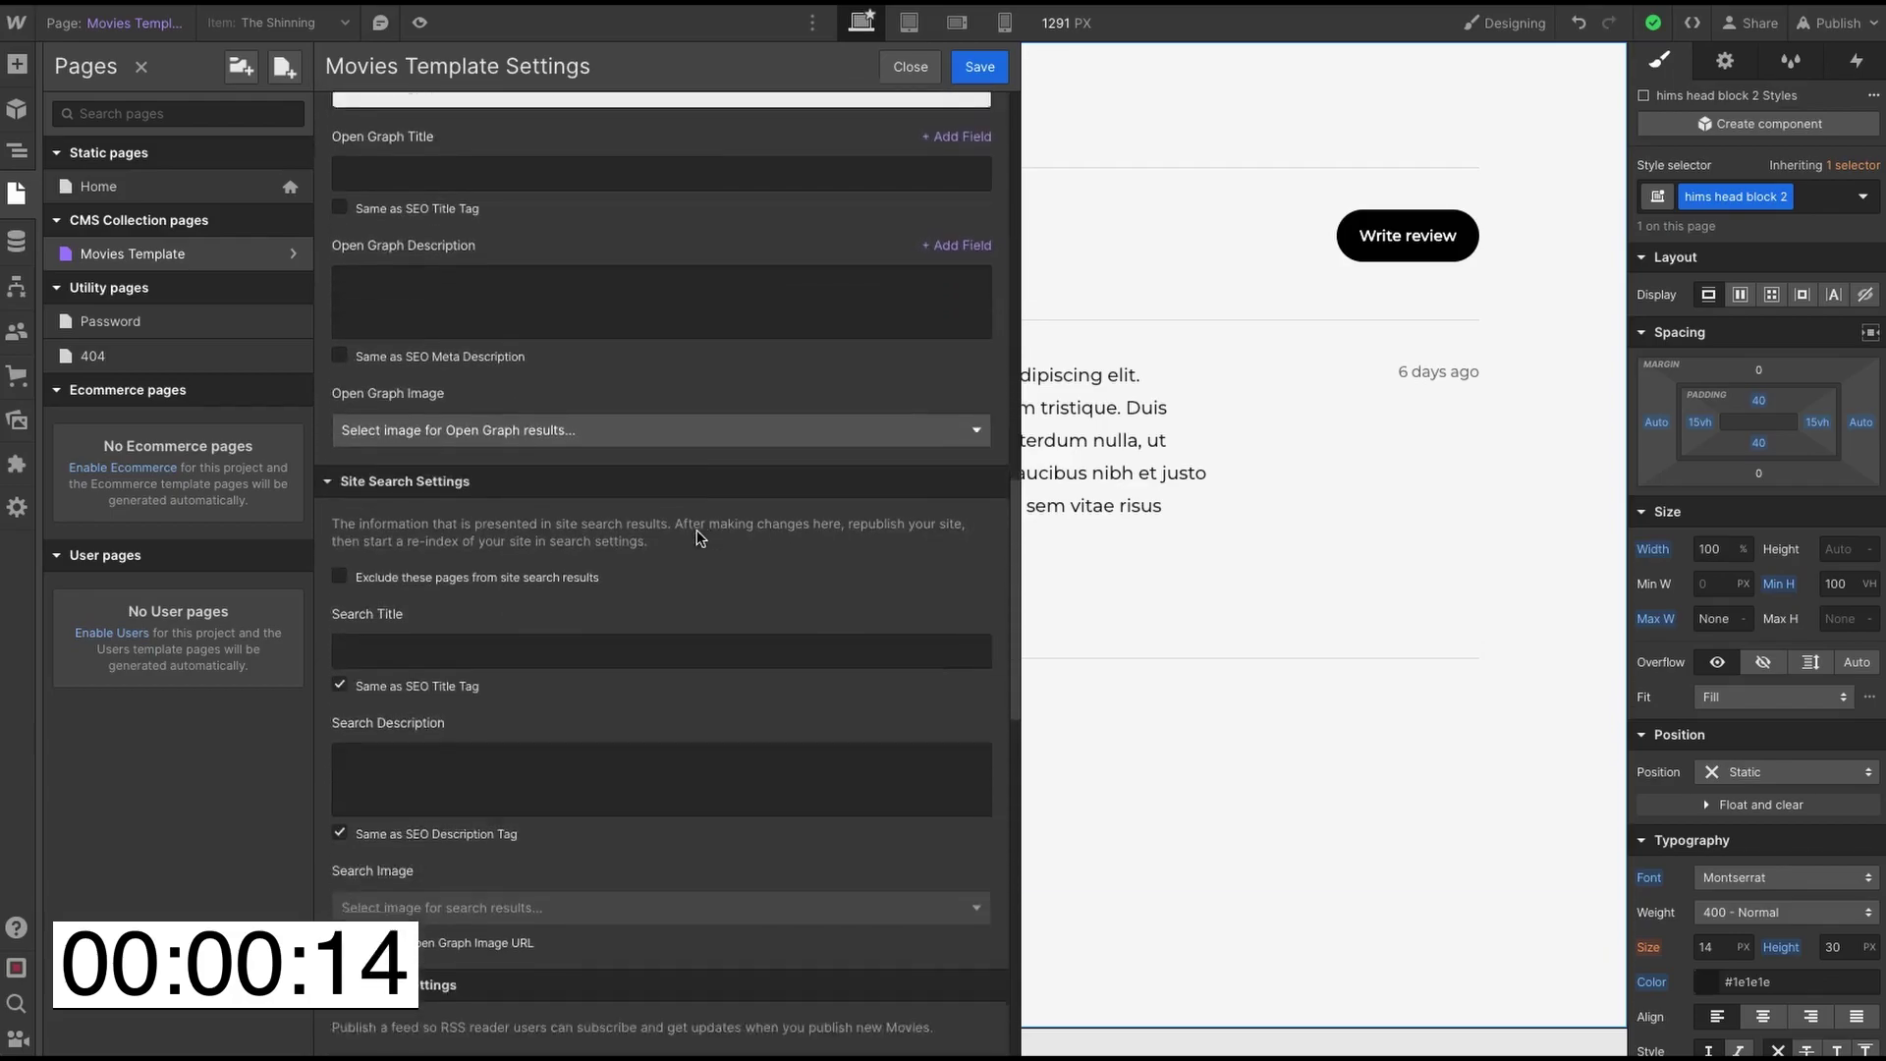
{"action": "scroll", "coordinate": [481, 353], "scroll_direction": "up", "scroll_amount": 1}
{"action": "left_click", "coordinate": [493, 372]}
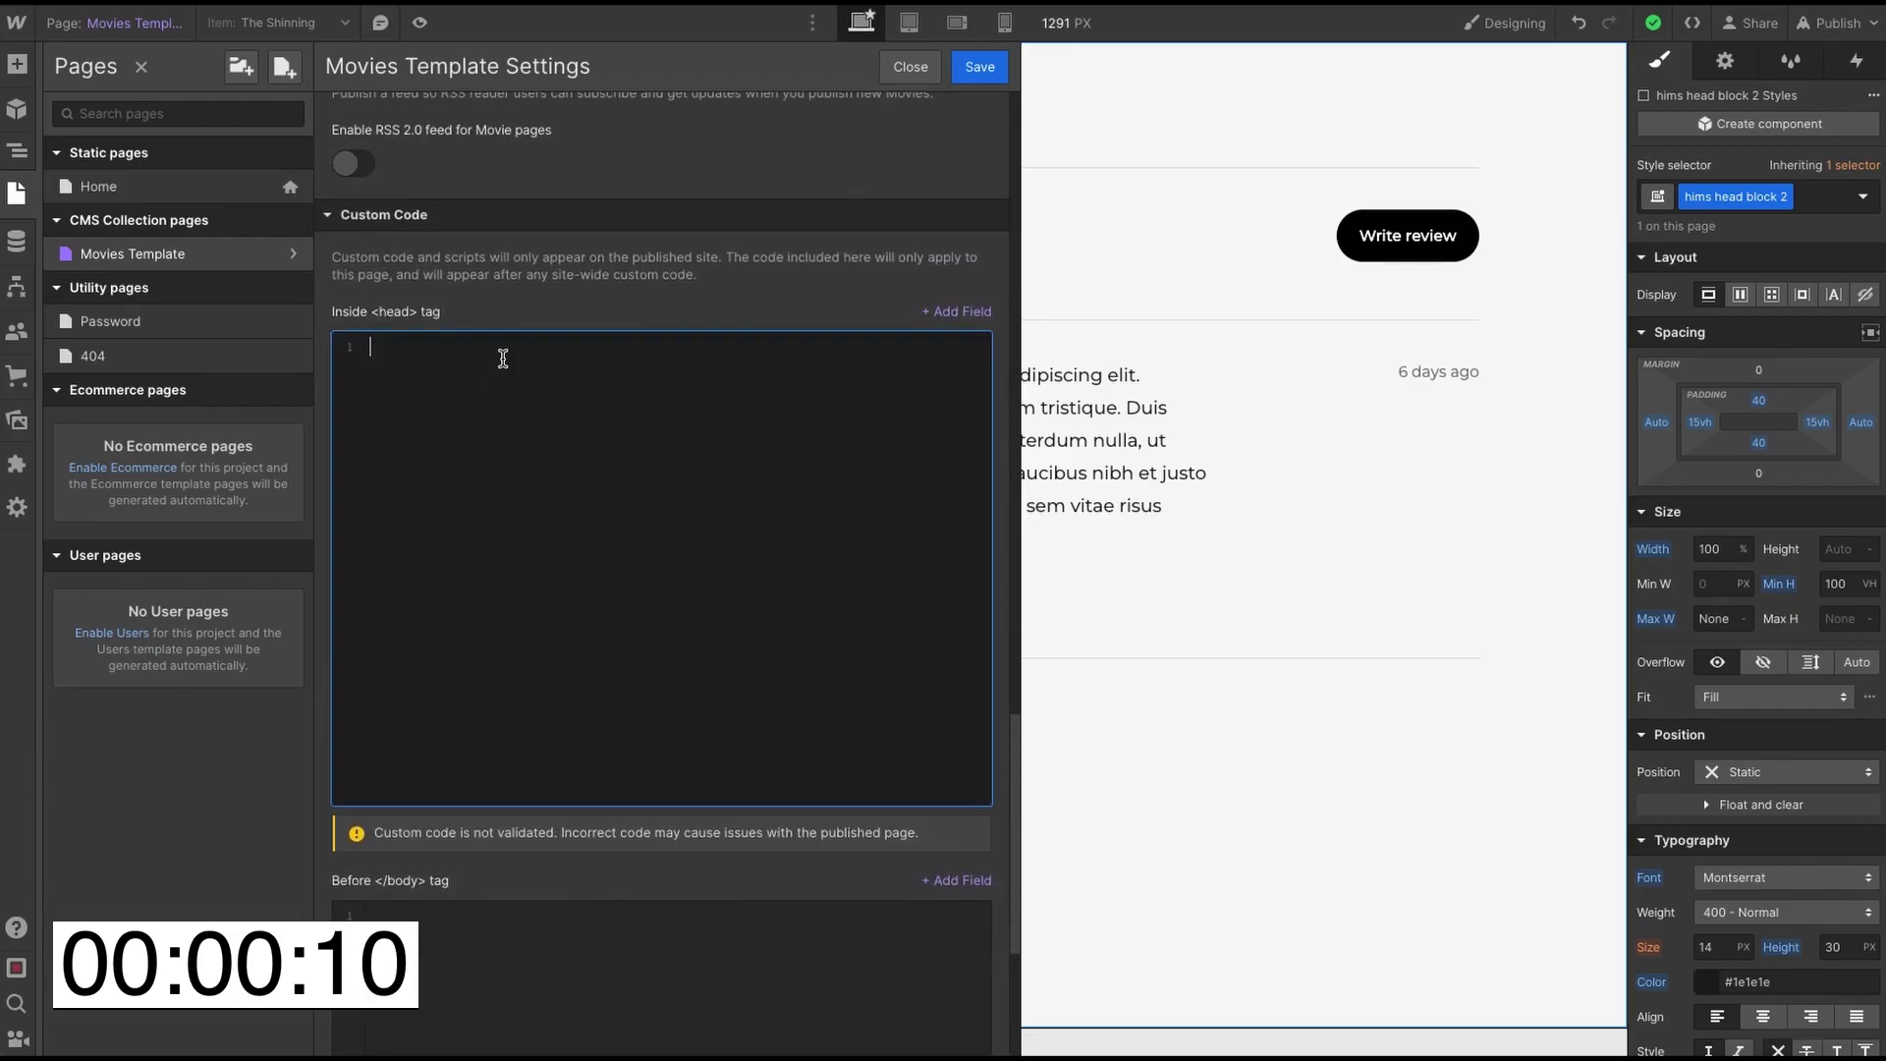
{"action": "key", "text": "ctrl+v"}
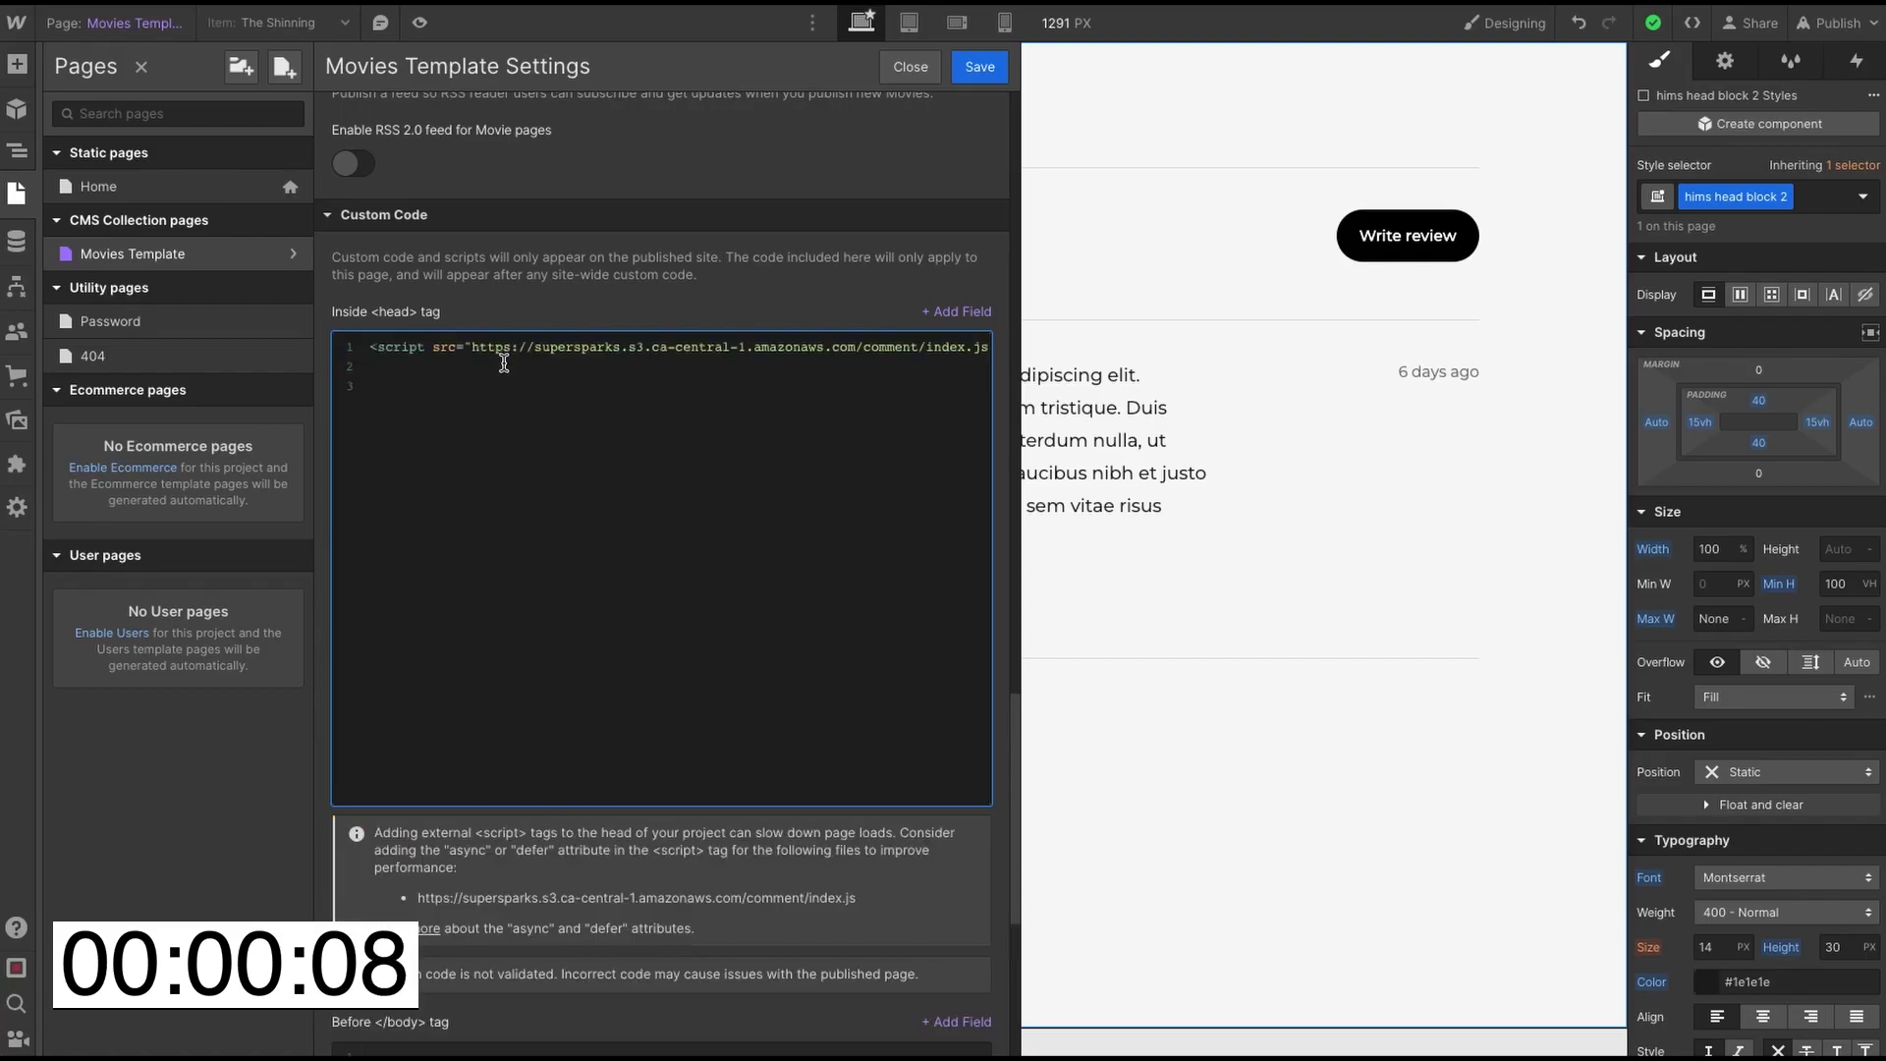
{"action": "key", "text": "BackSpace"}
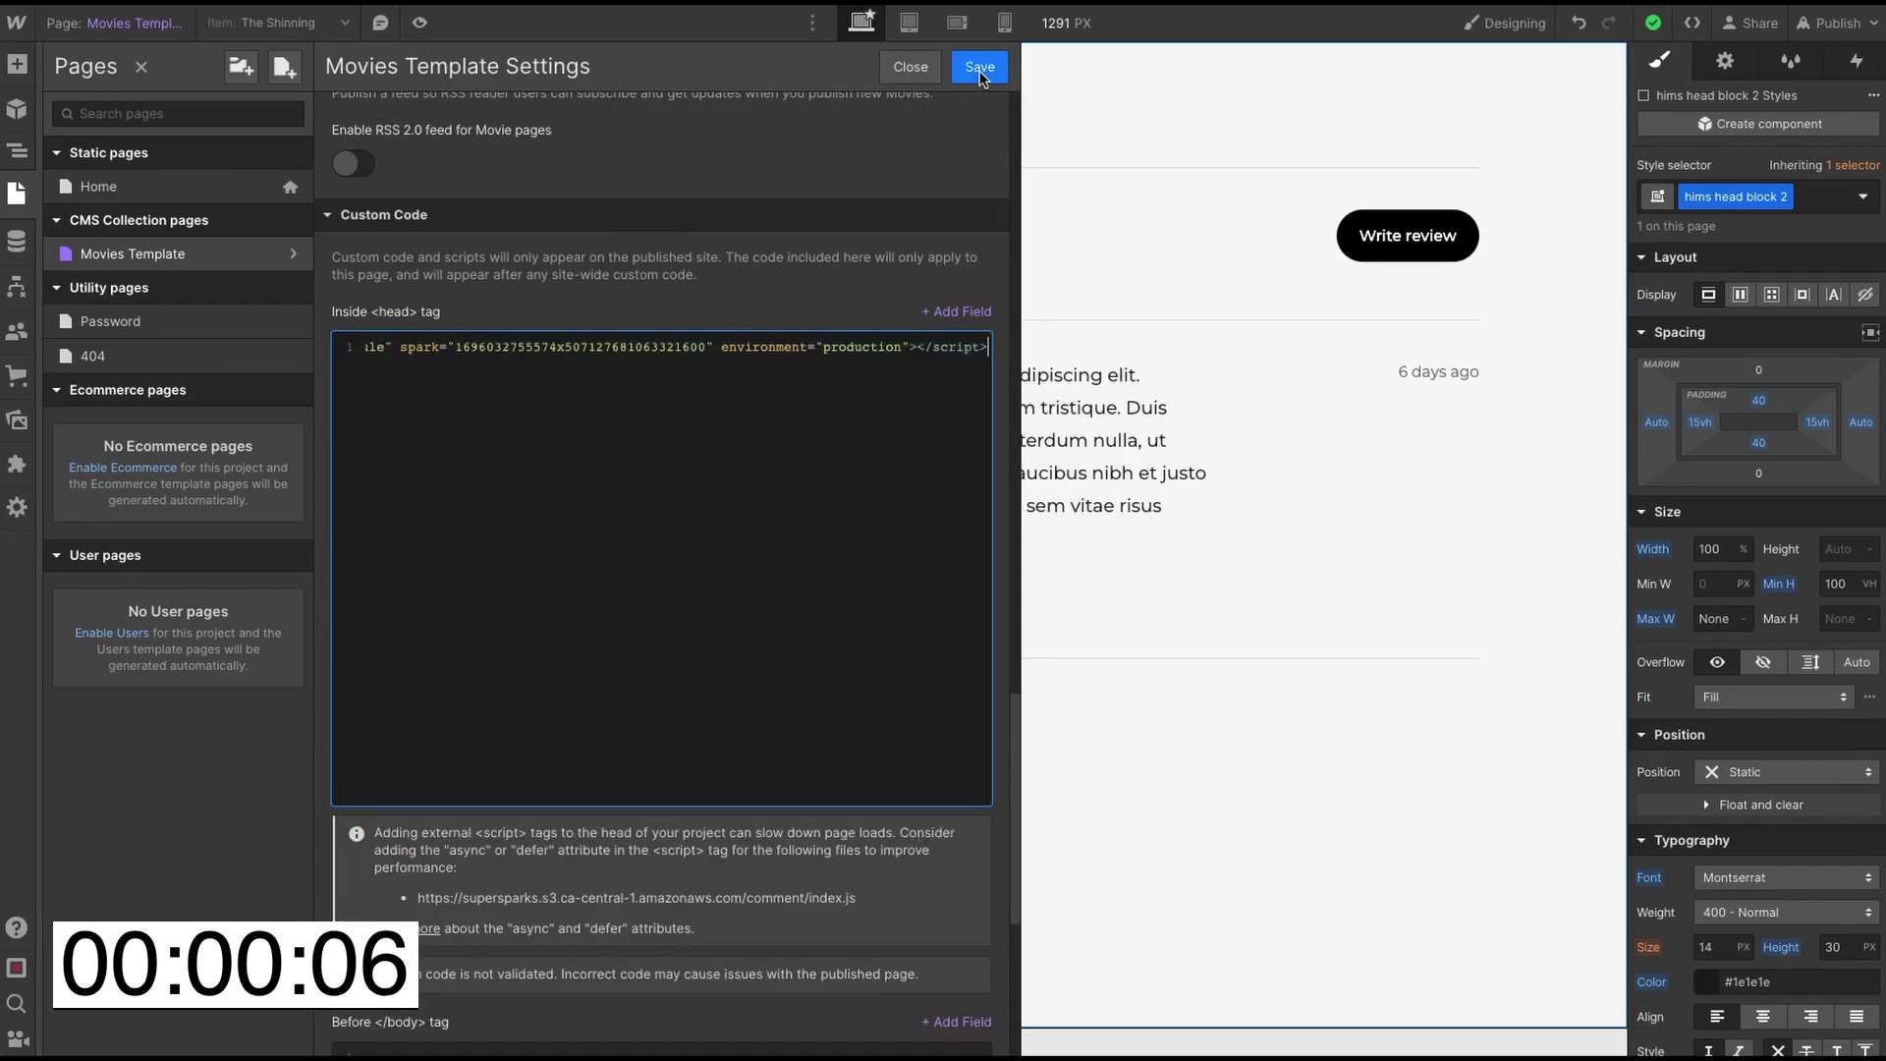
{"action": "left_click", "coordinate": [977, 68]}
- Publish the Webflow site to its selected webflow.io staging domain
{"action": "left_click", "coordinate": [1833, 22]}
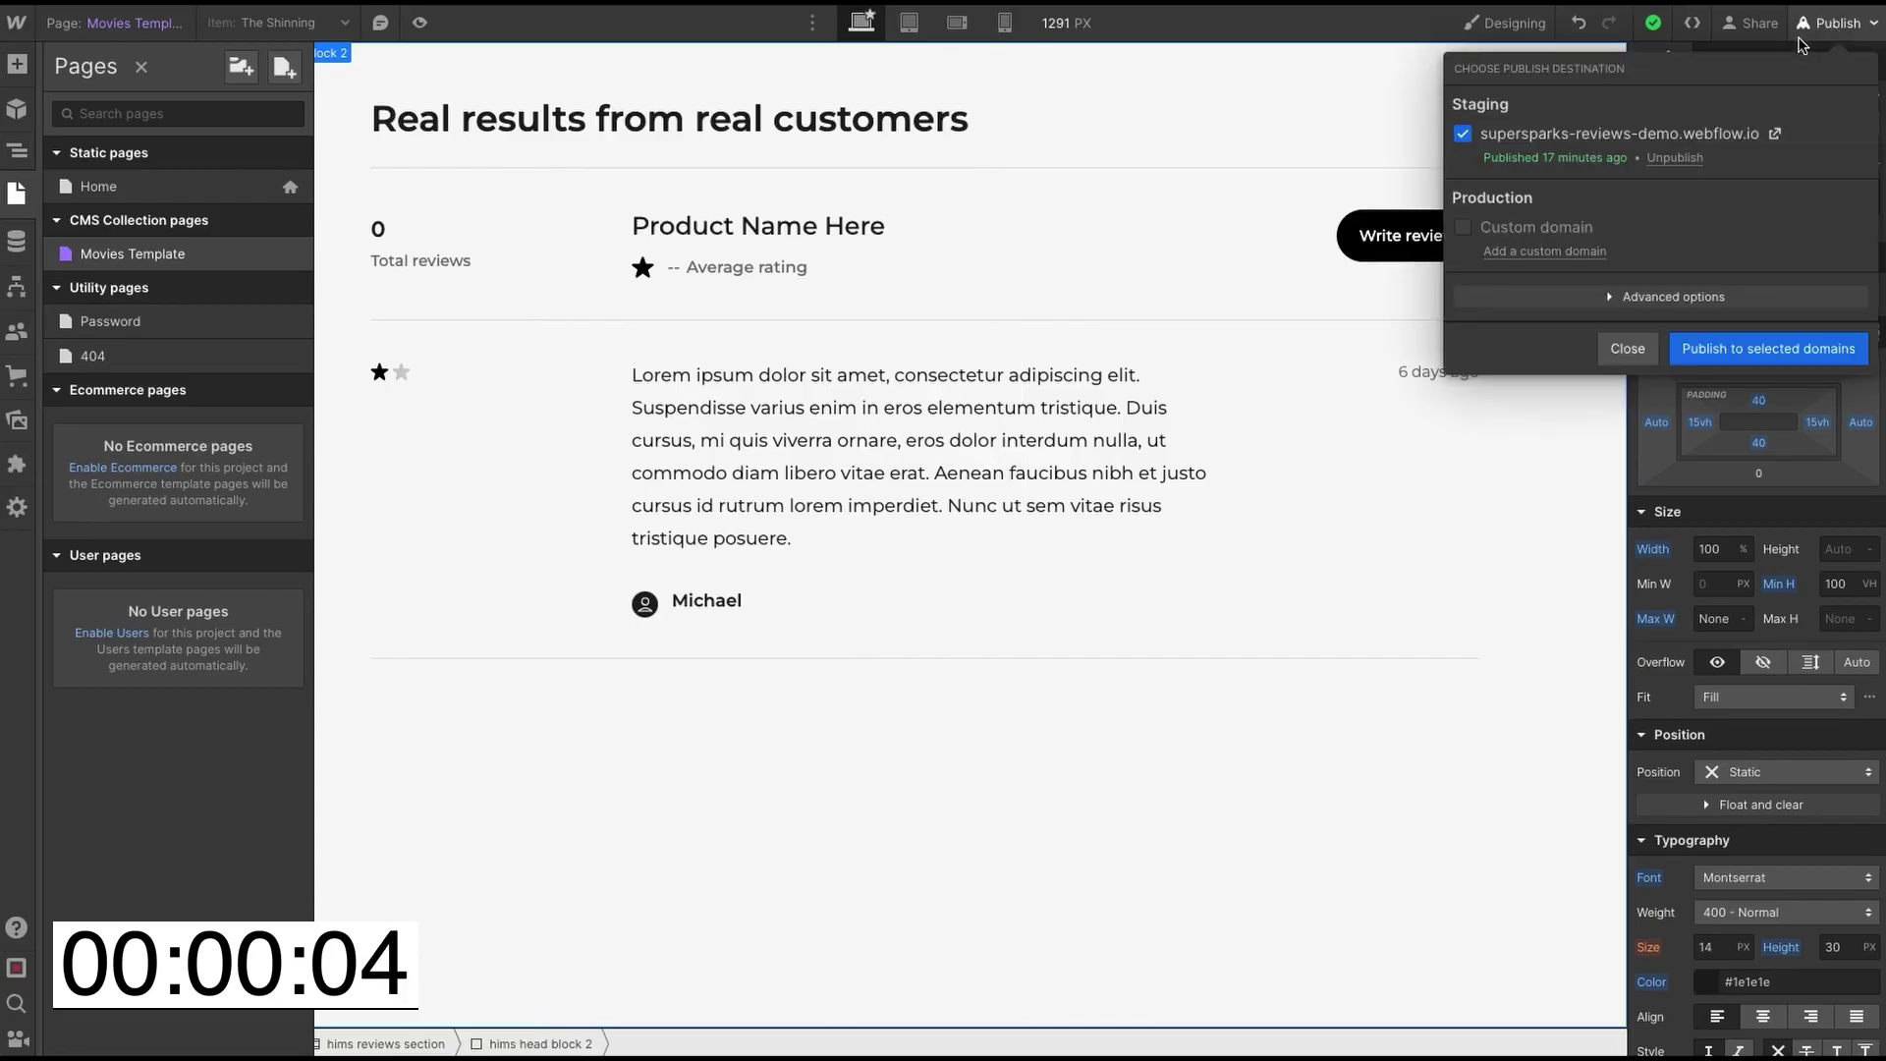
{"action": "left_click", "coordinate": [1740, 357]}
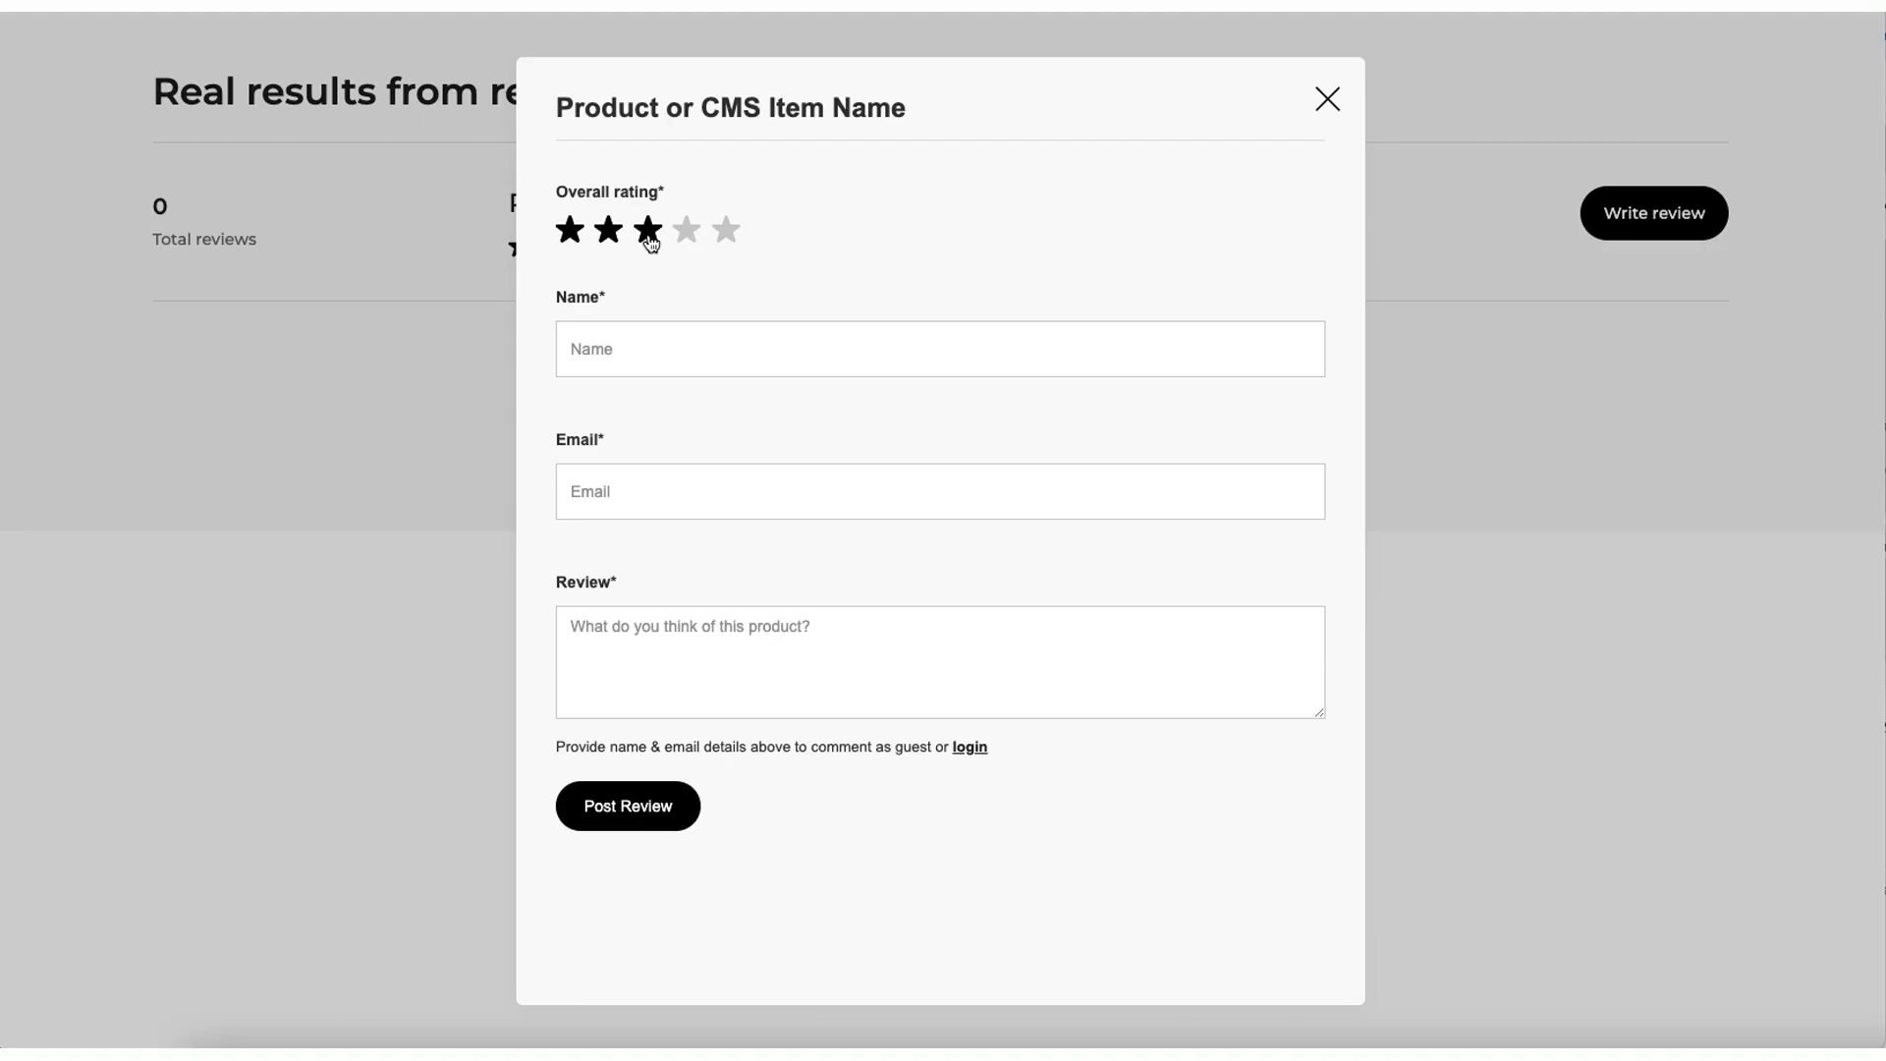
- Give a three-star rating and enter the reviewer's name, e-mail and review 'This movie was alright I guess'
{"action": "left_click", "coordinate": [648, 233]}
{"action": "left_click", "coordinate": [661, 343]}
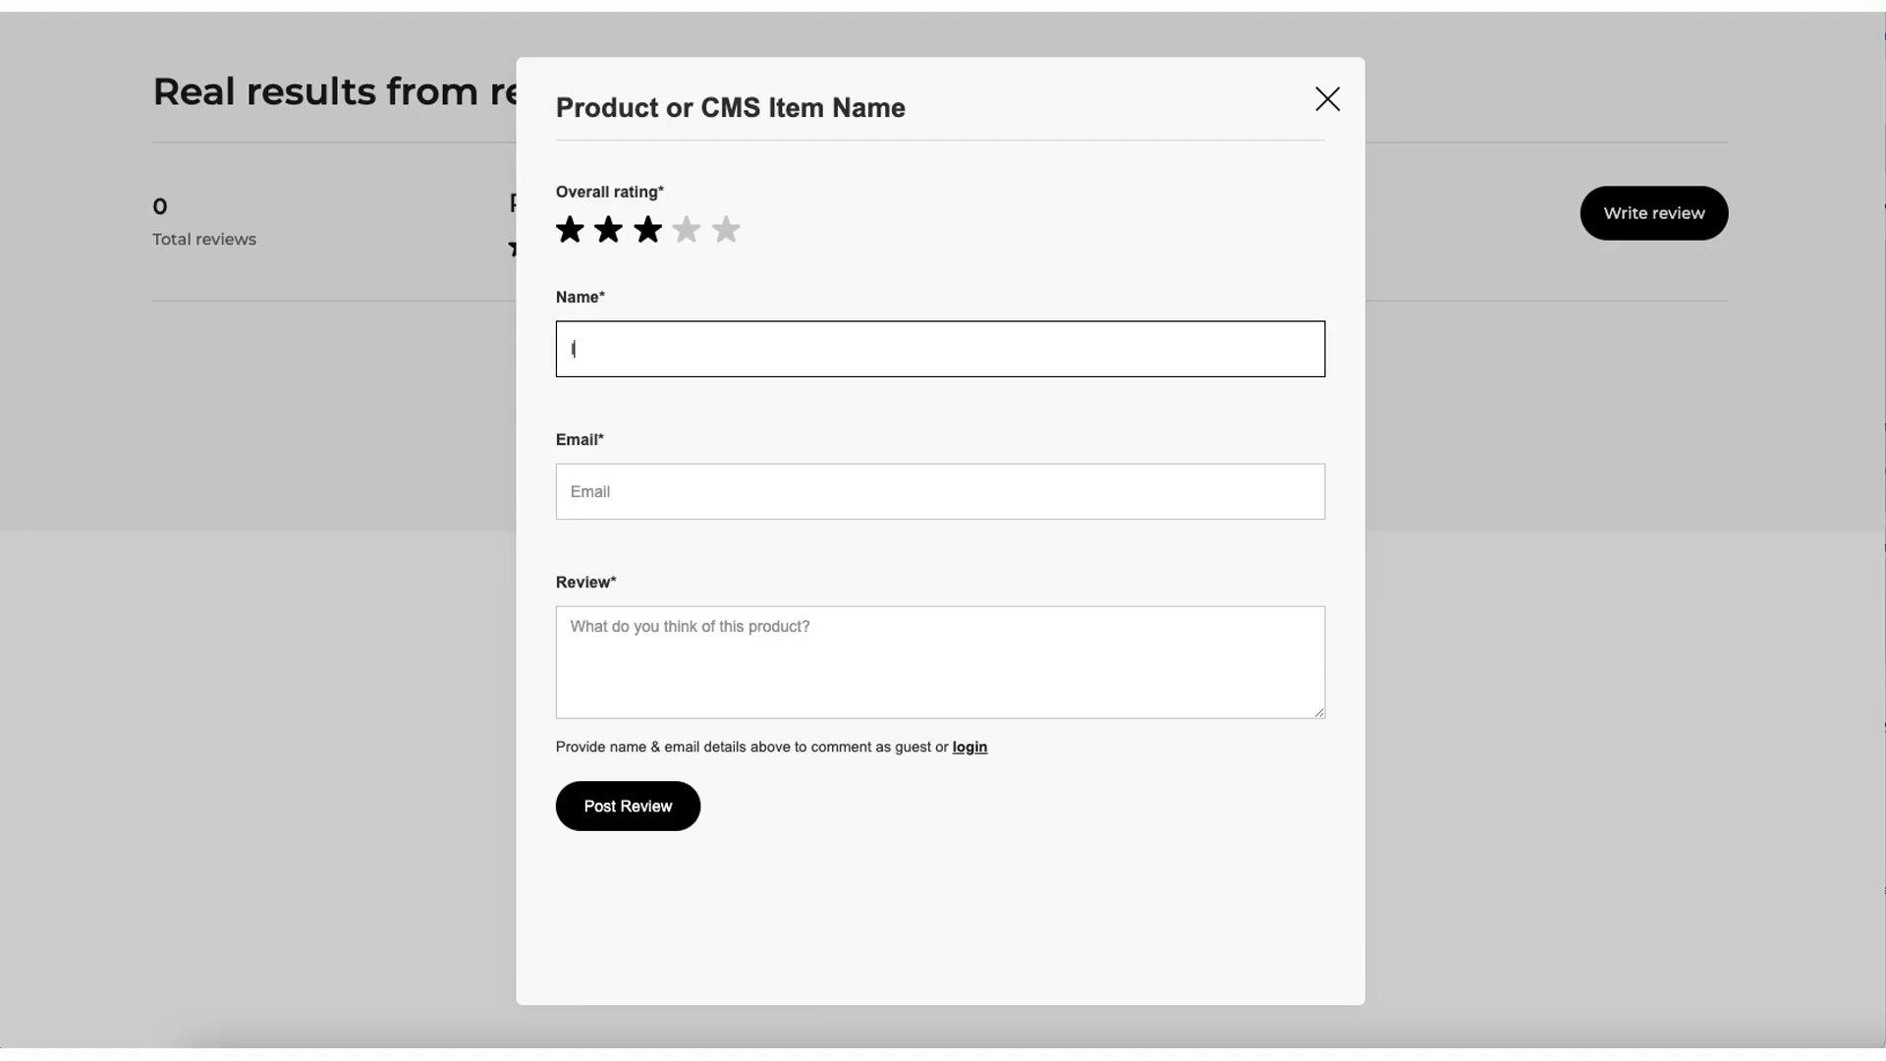
{"action": "type", "text": "Ian R"}
{"action": "left_click", "coordinate": [617, 501]}
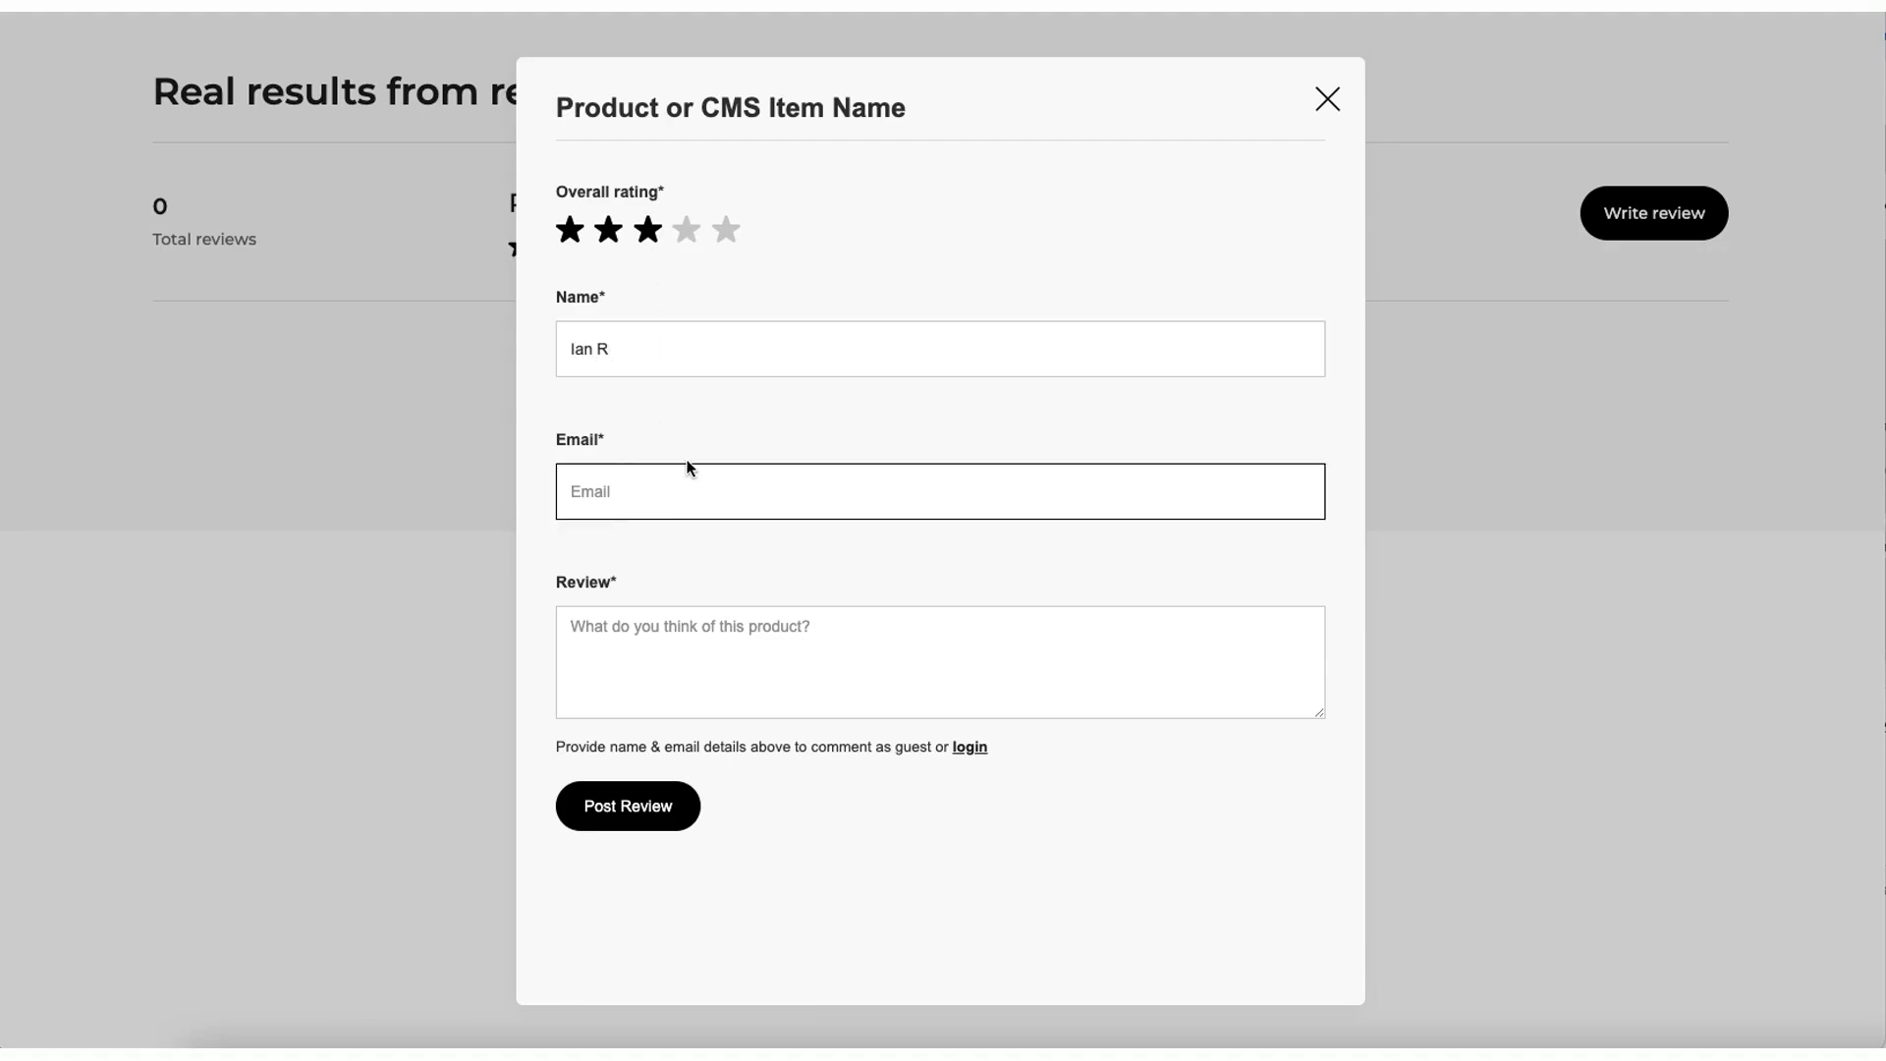
{"action": "left_click", "coordinate": [940, 661]}
{"action": "type", "text": "I"}
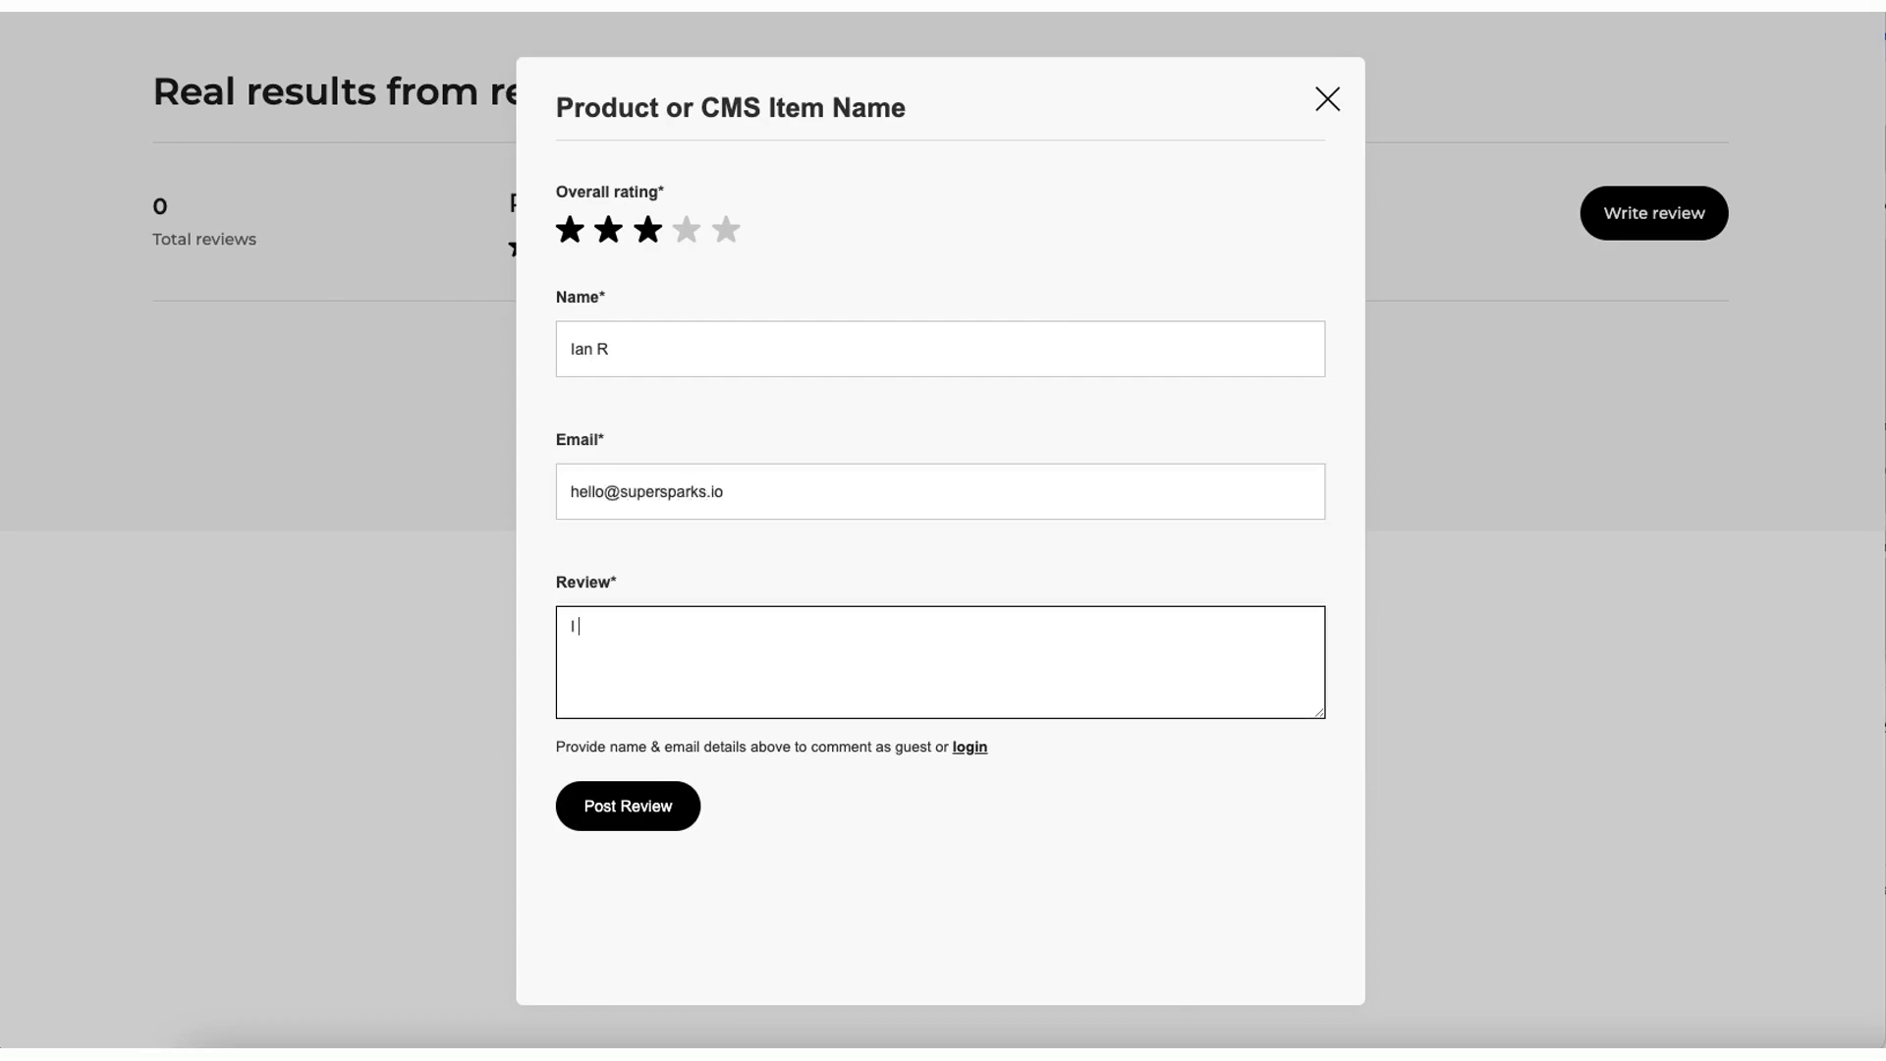
{"action": "type", "text": "his movie was alright I guess...."}
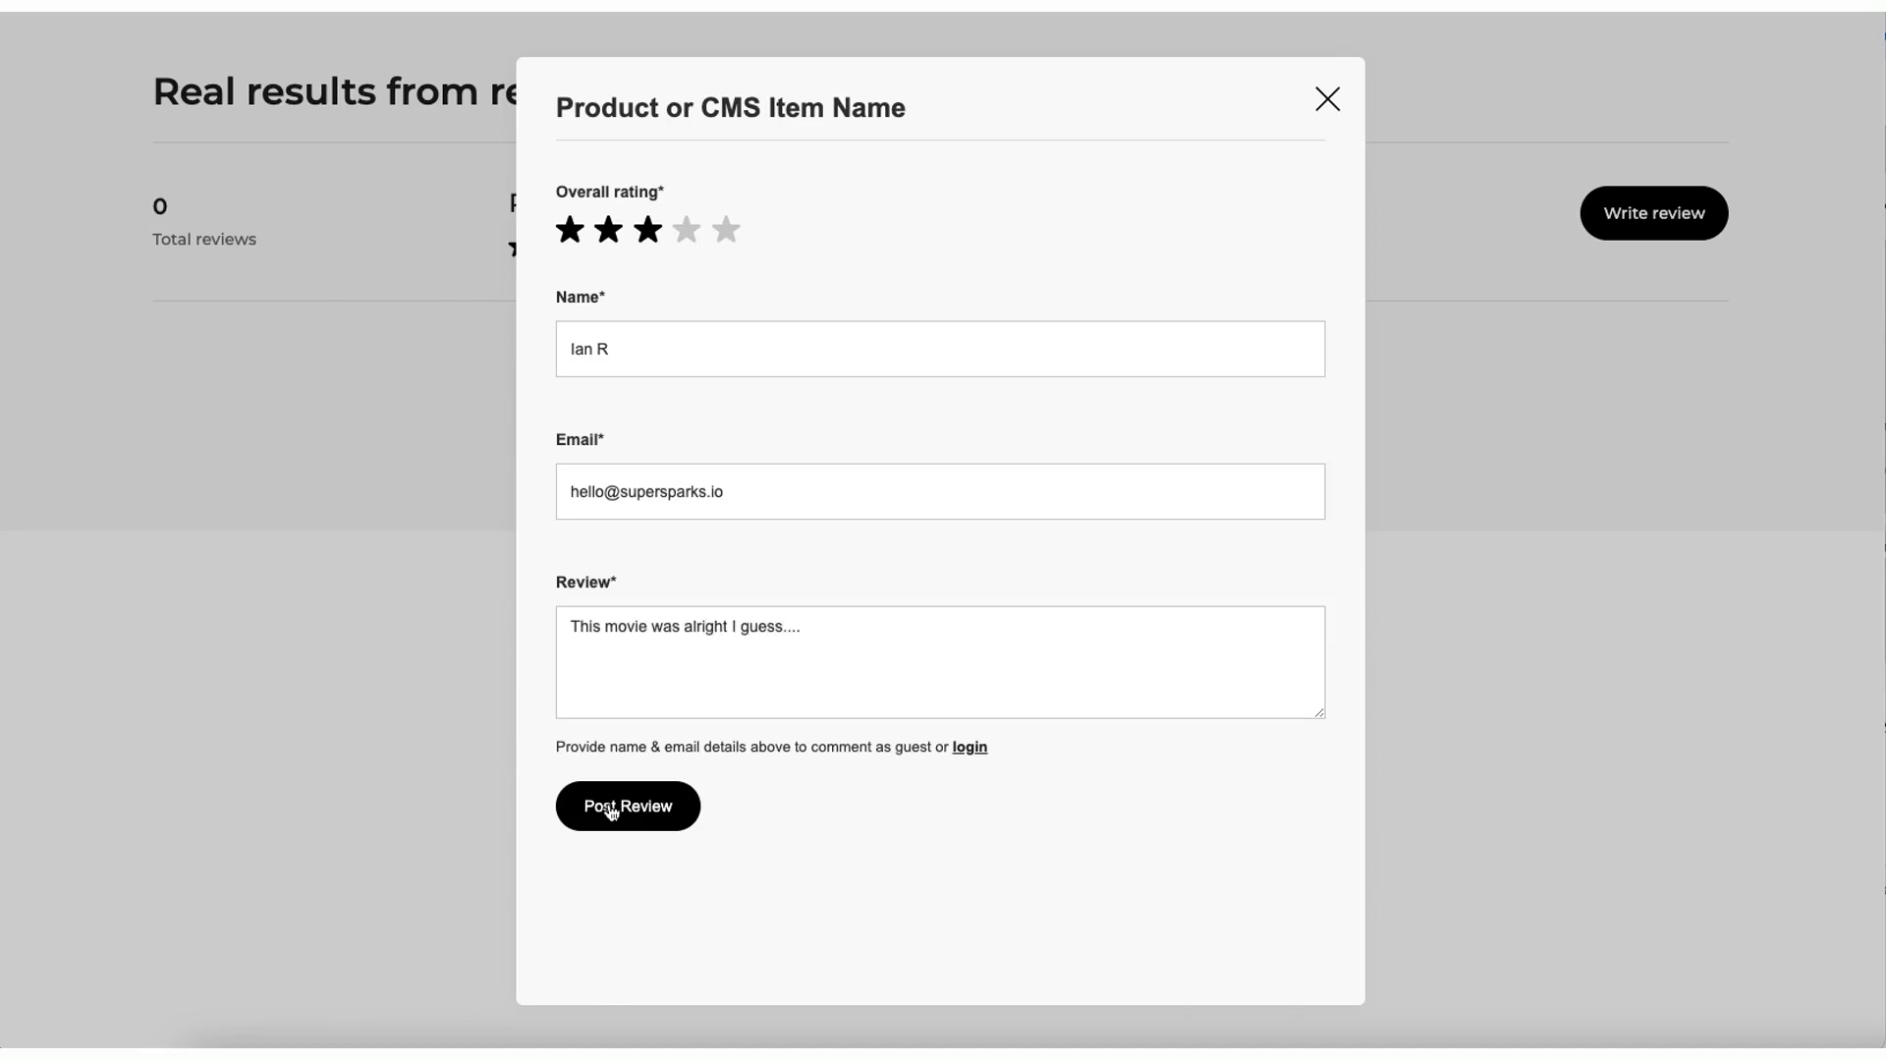
- Post the guest review, close the form and check the posted review text
{"action": "left_click", "coordinate": [610, 804]}
{"action": "left_click", "coordinate": [1328, 102]}
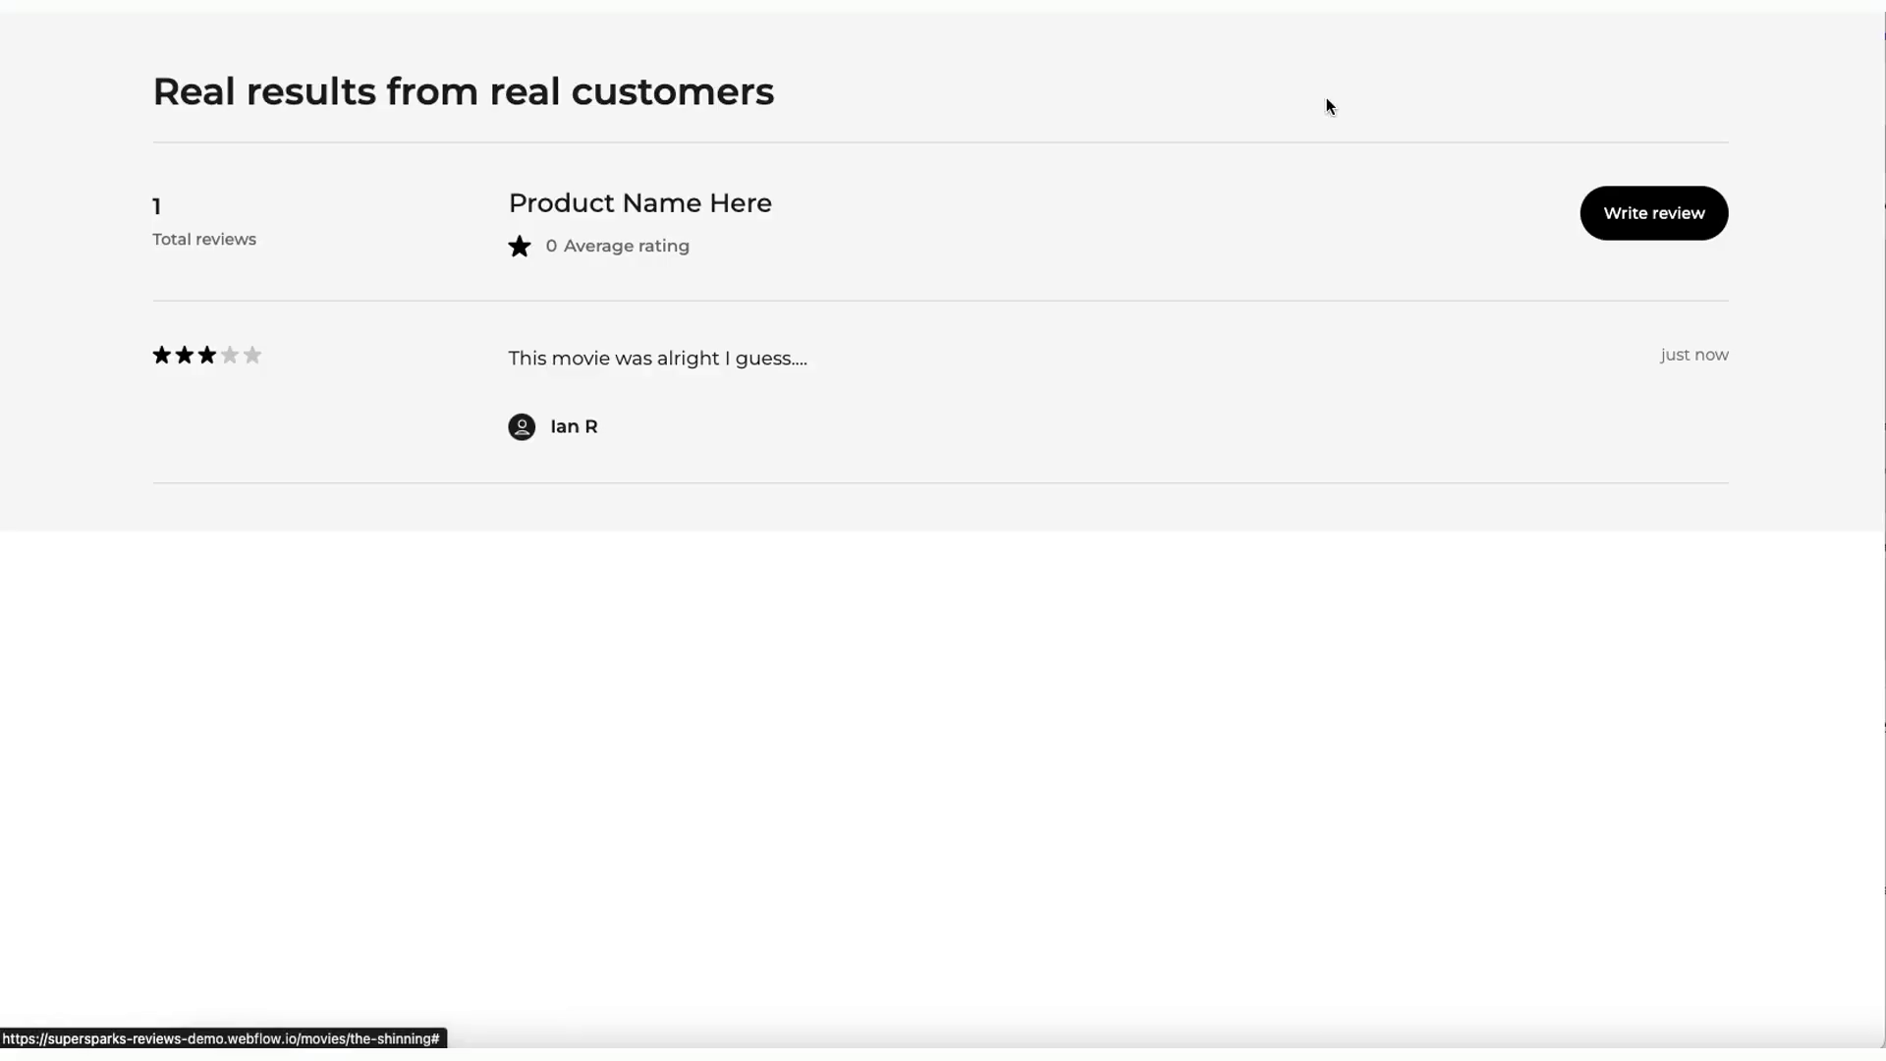
{"action": "triple_click", "coordinate": [553, 358]}
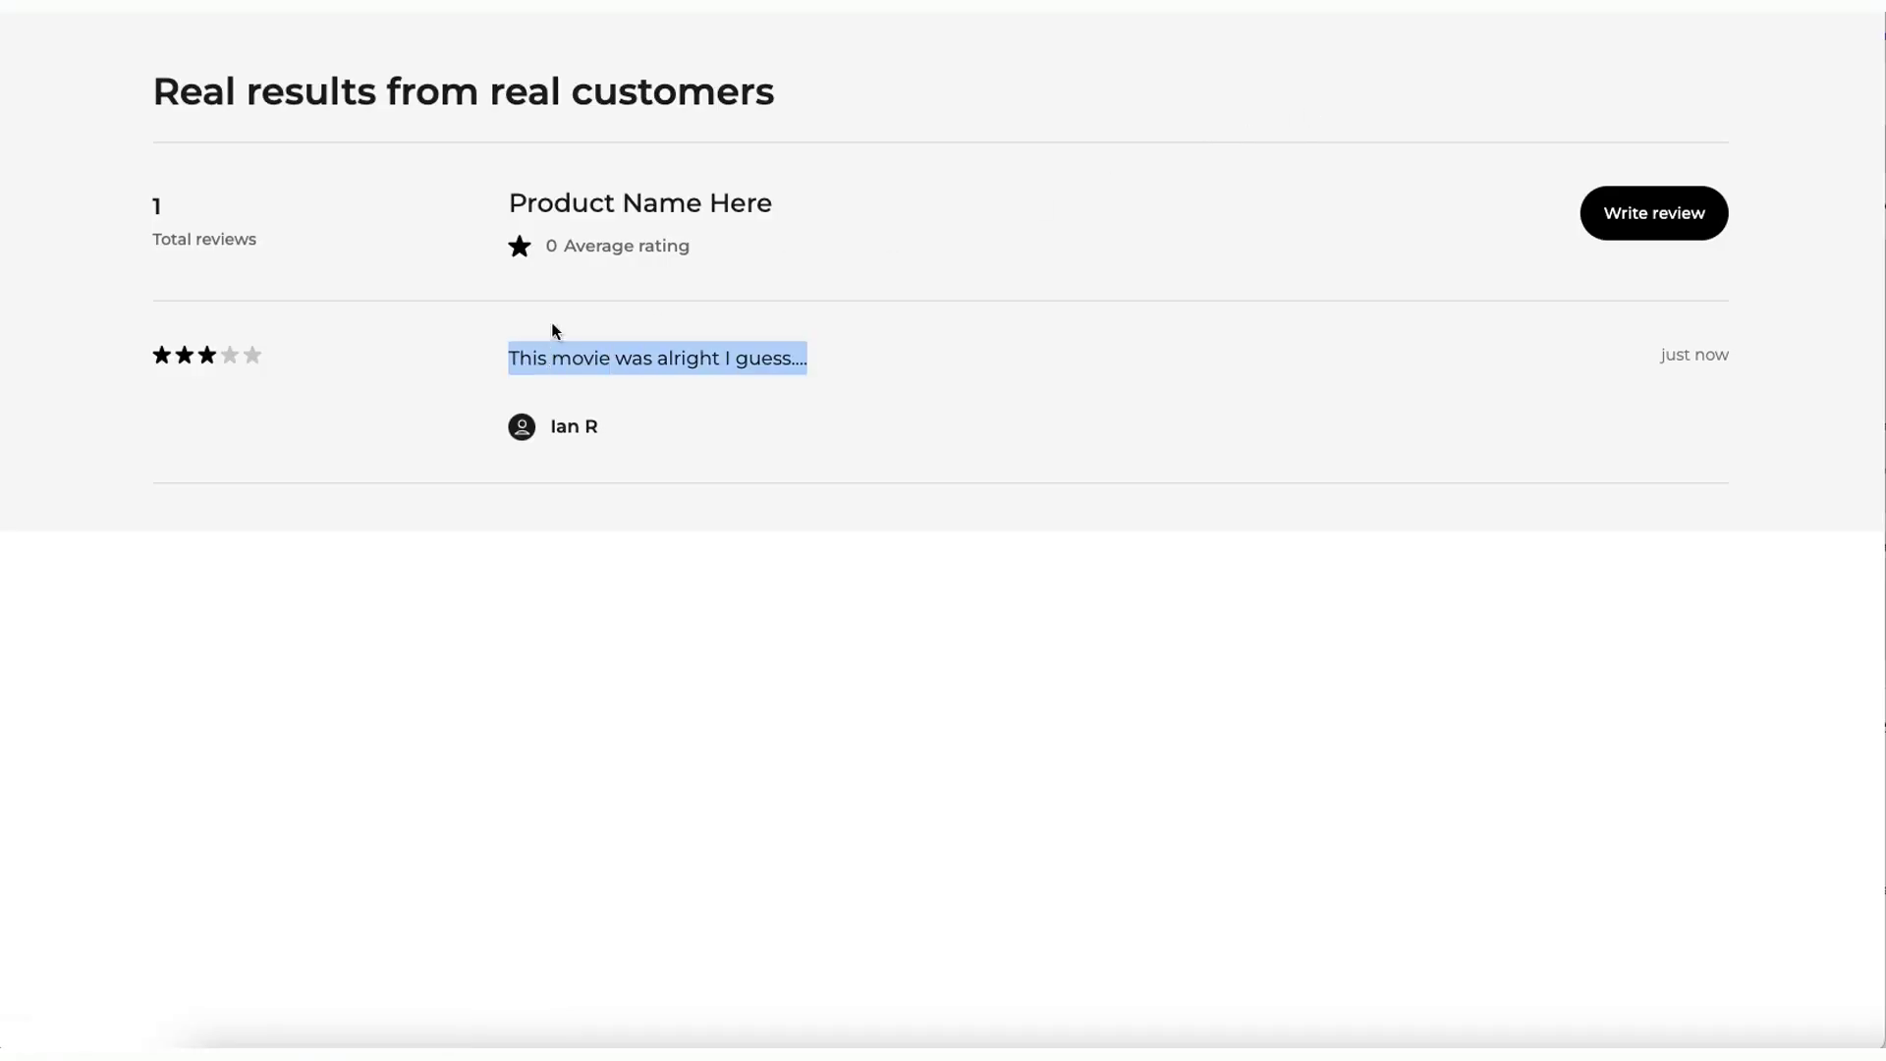
{"action": "left_click", "coordinate": [547, 206]}
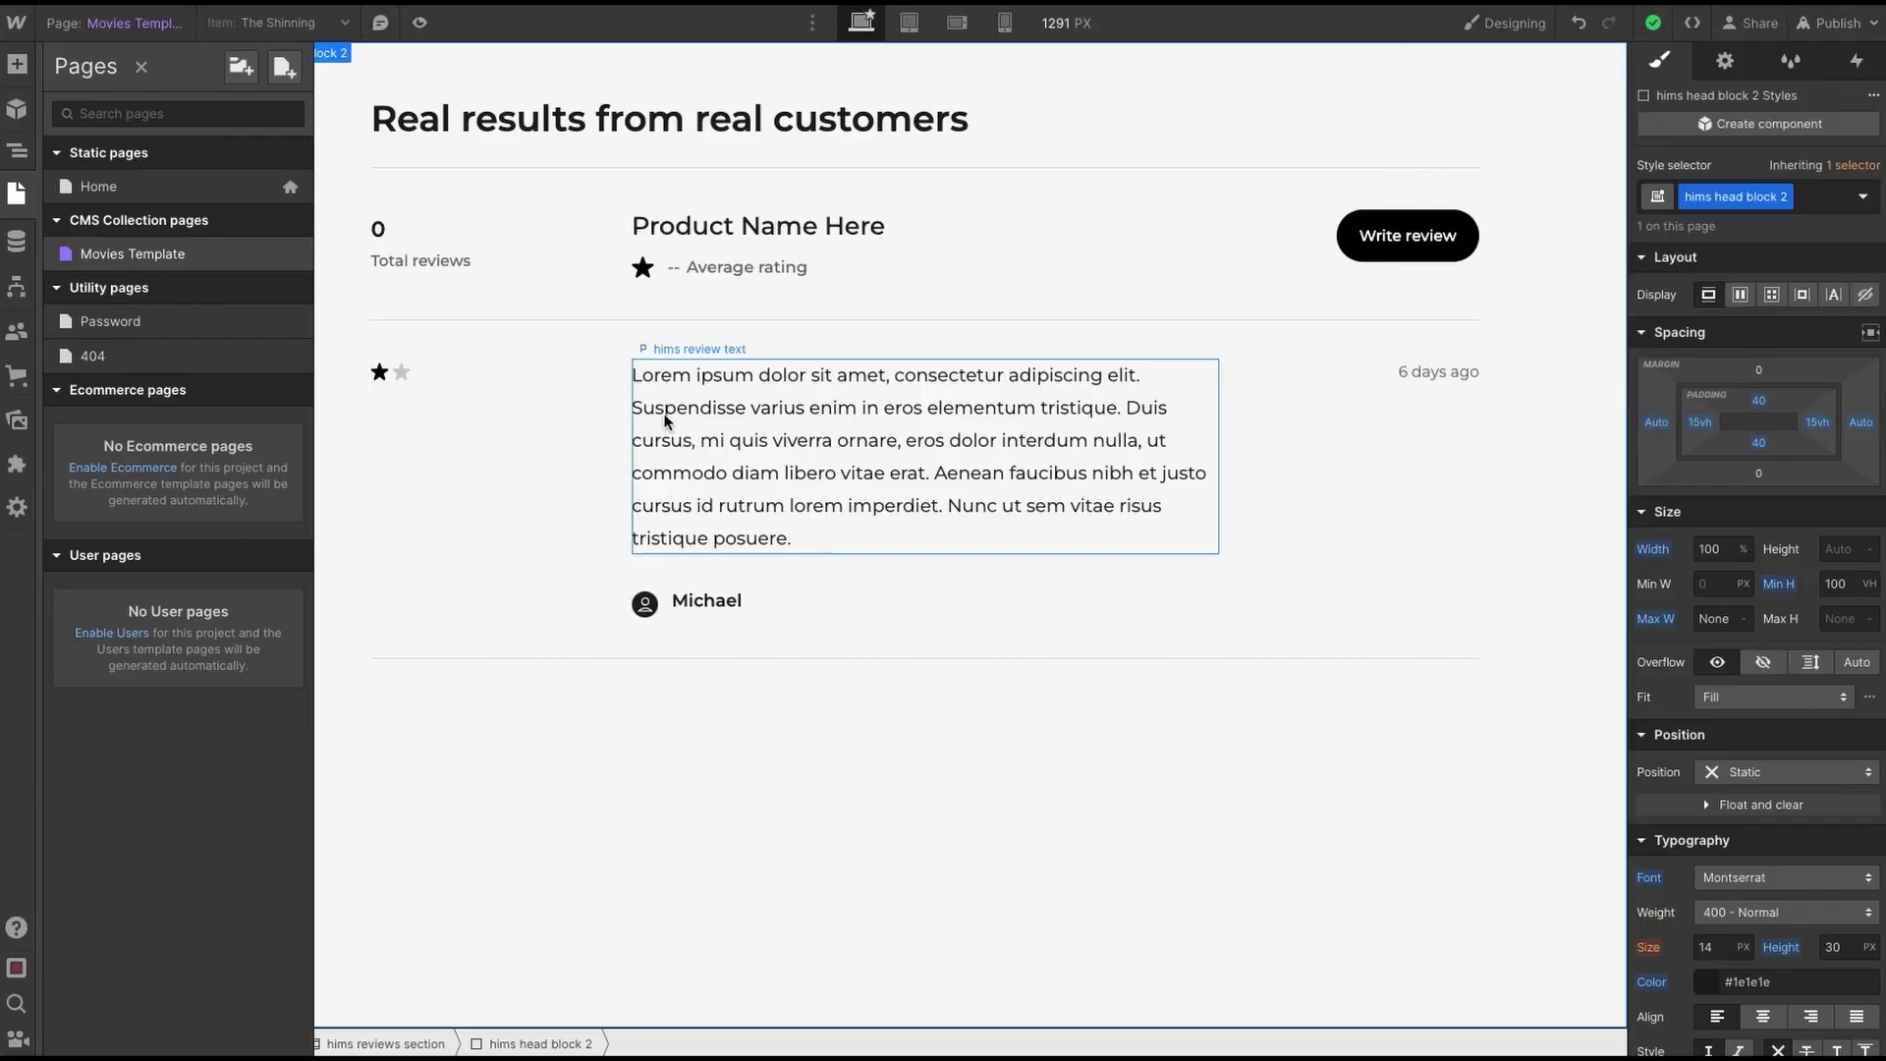
- Make the review popup visible and select the unfilled second star in the review row
{"action": "key", "text": "z"}
{"action": "left_click", "coordinate": [403, 368]}
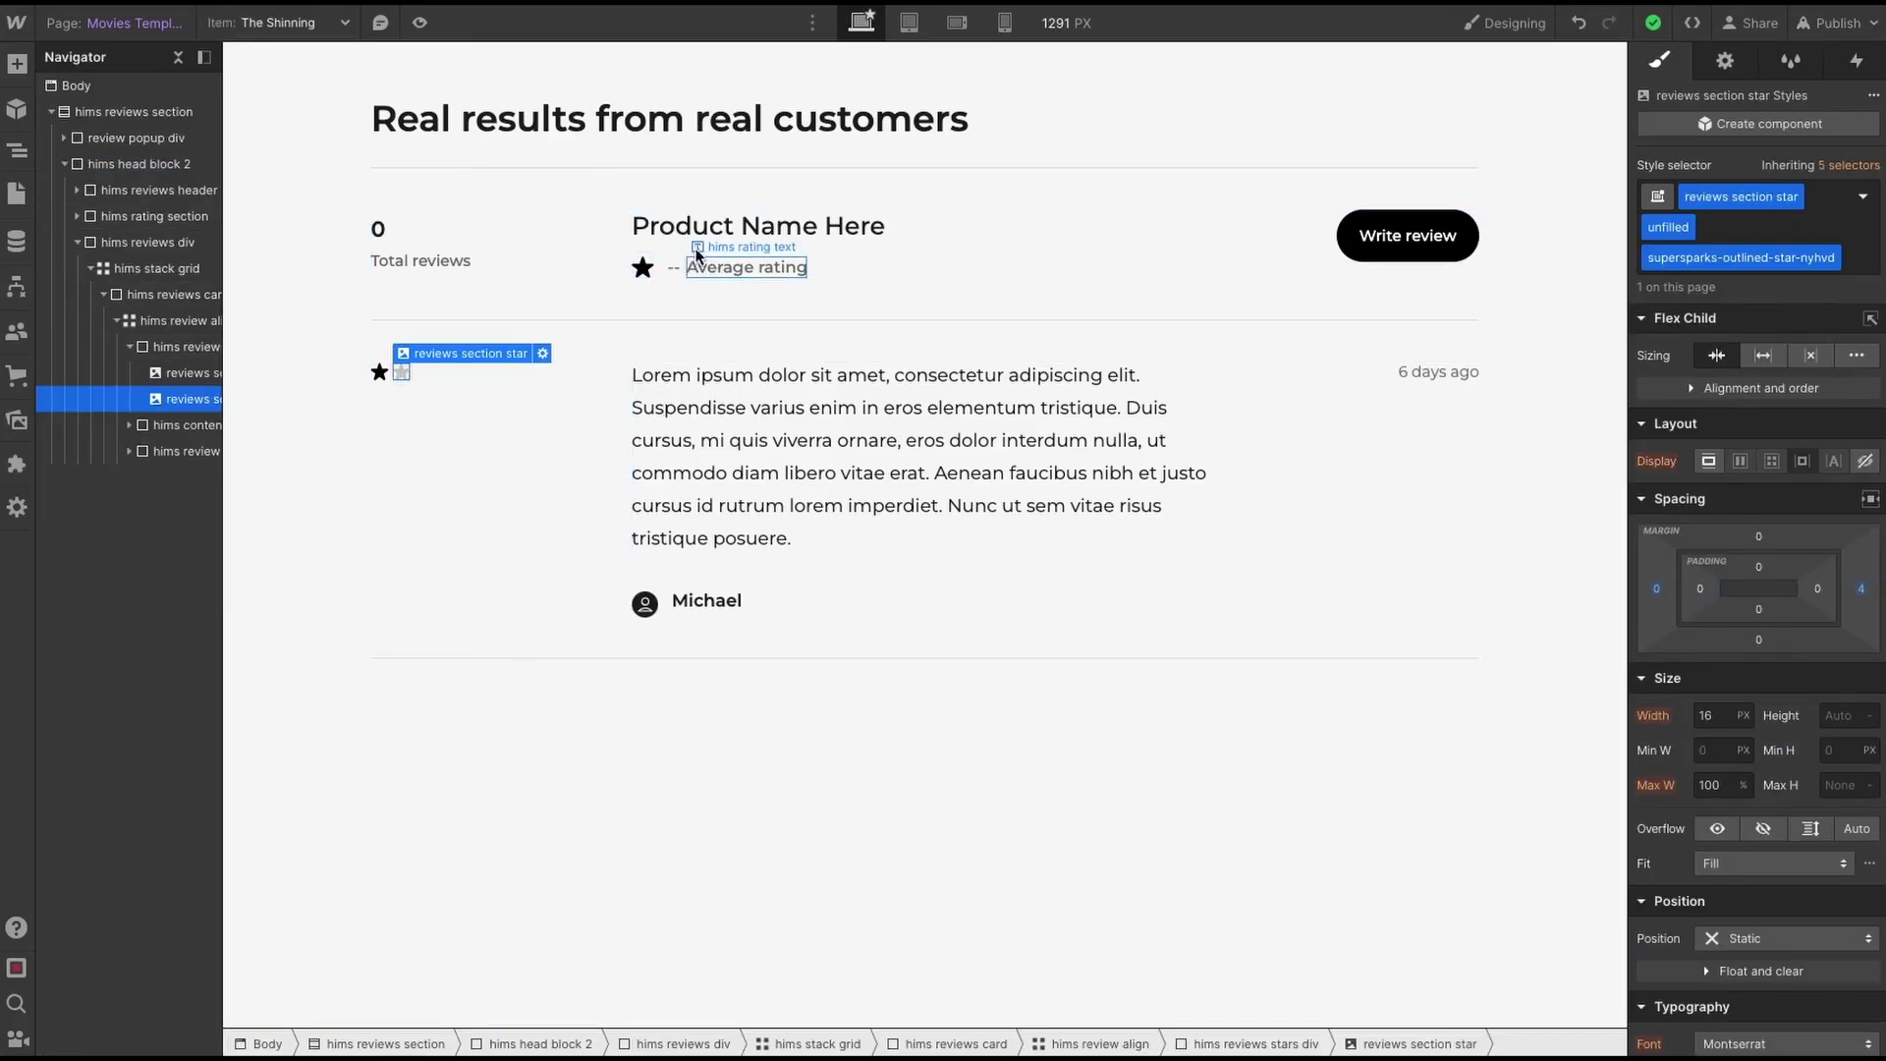
{"action": "left_click", "coordinate": [130, 139]}
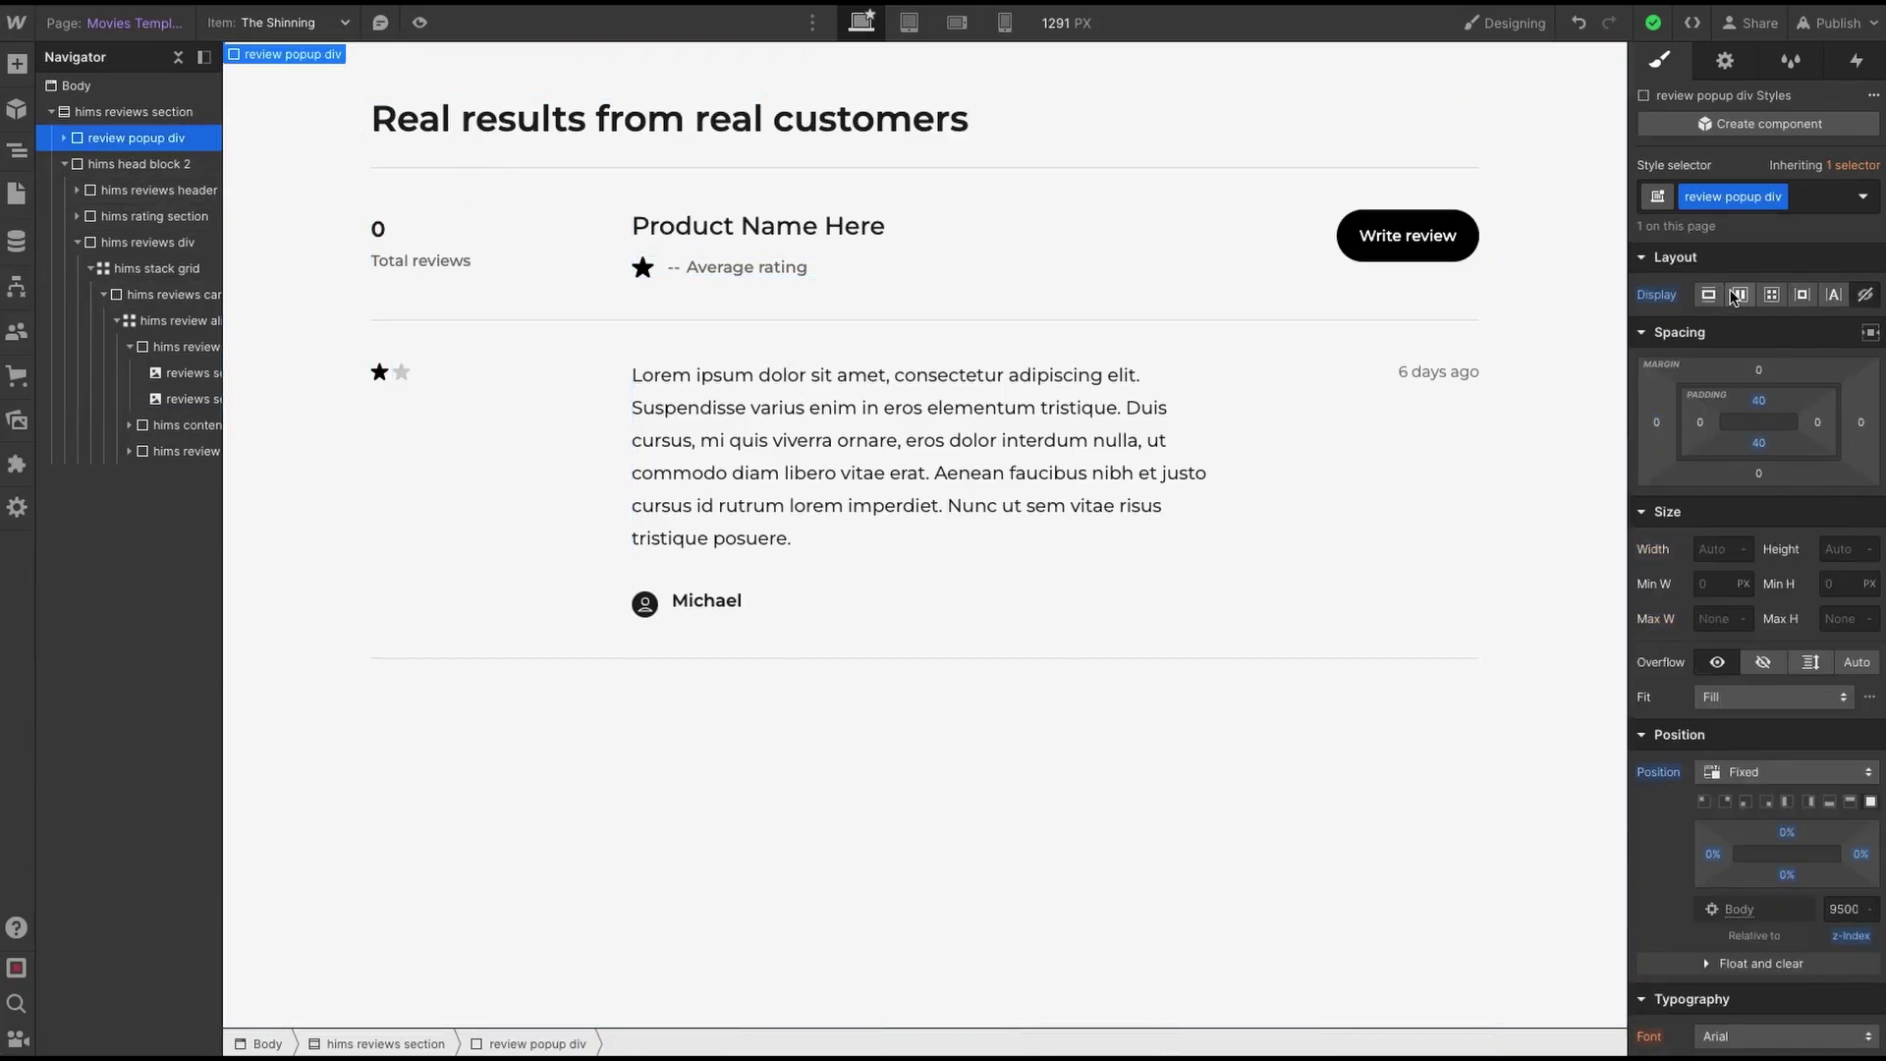
{"action": "left_click", "coordinate": [1739, 297]}
{"action": "left_click", "coordinate": [133, 505]}
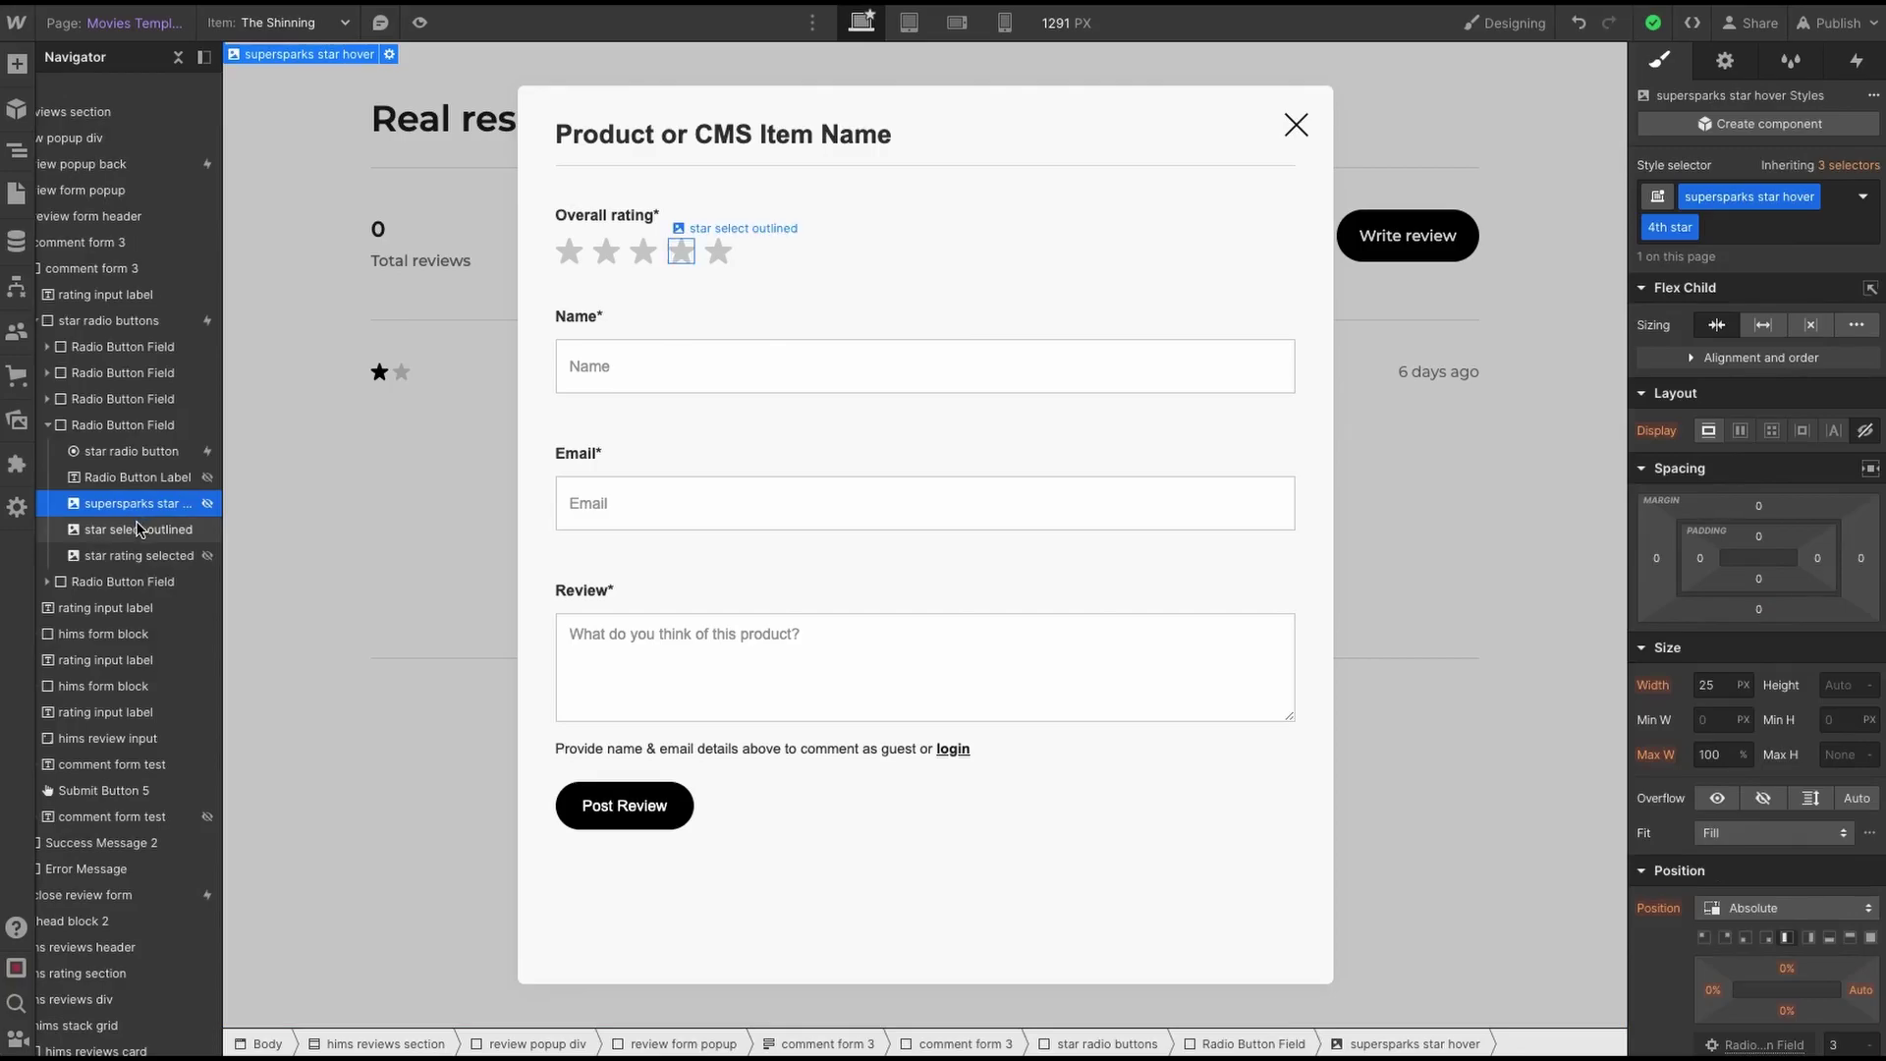
{"action": "left_click", "coordinate": [430, 422]}
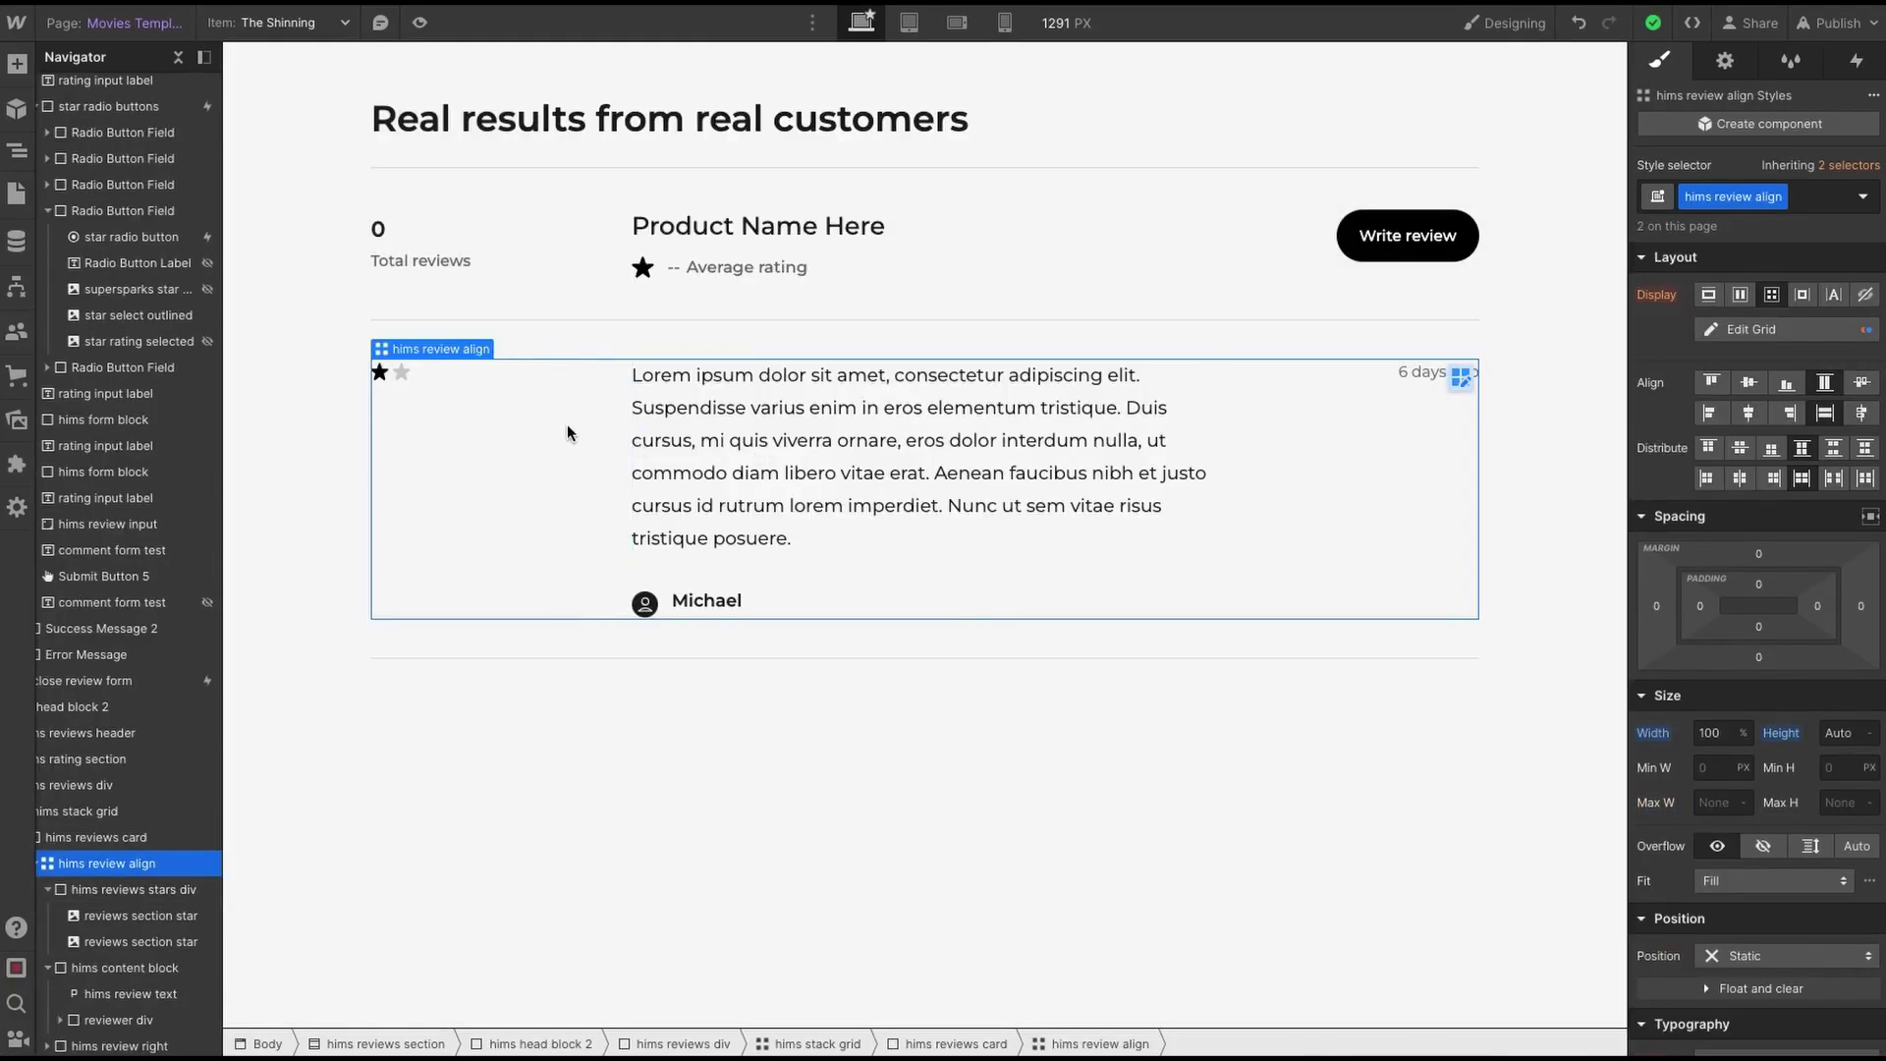
{"action": "left_click", "coordinate": [379, 373]}
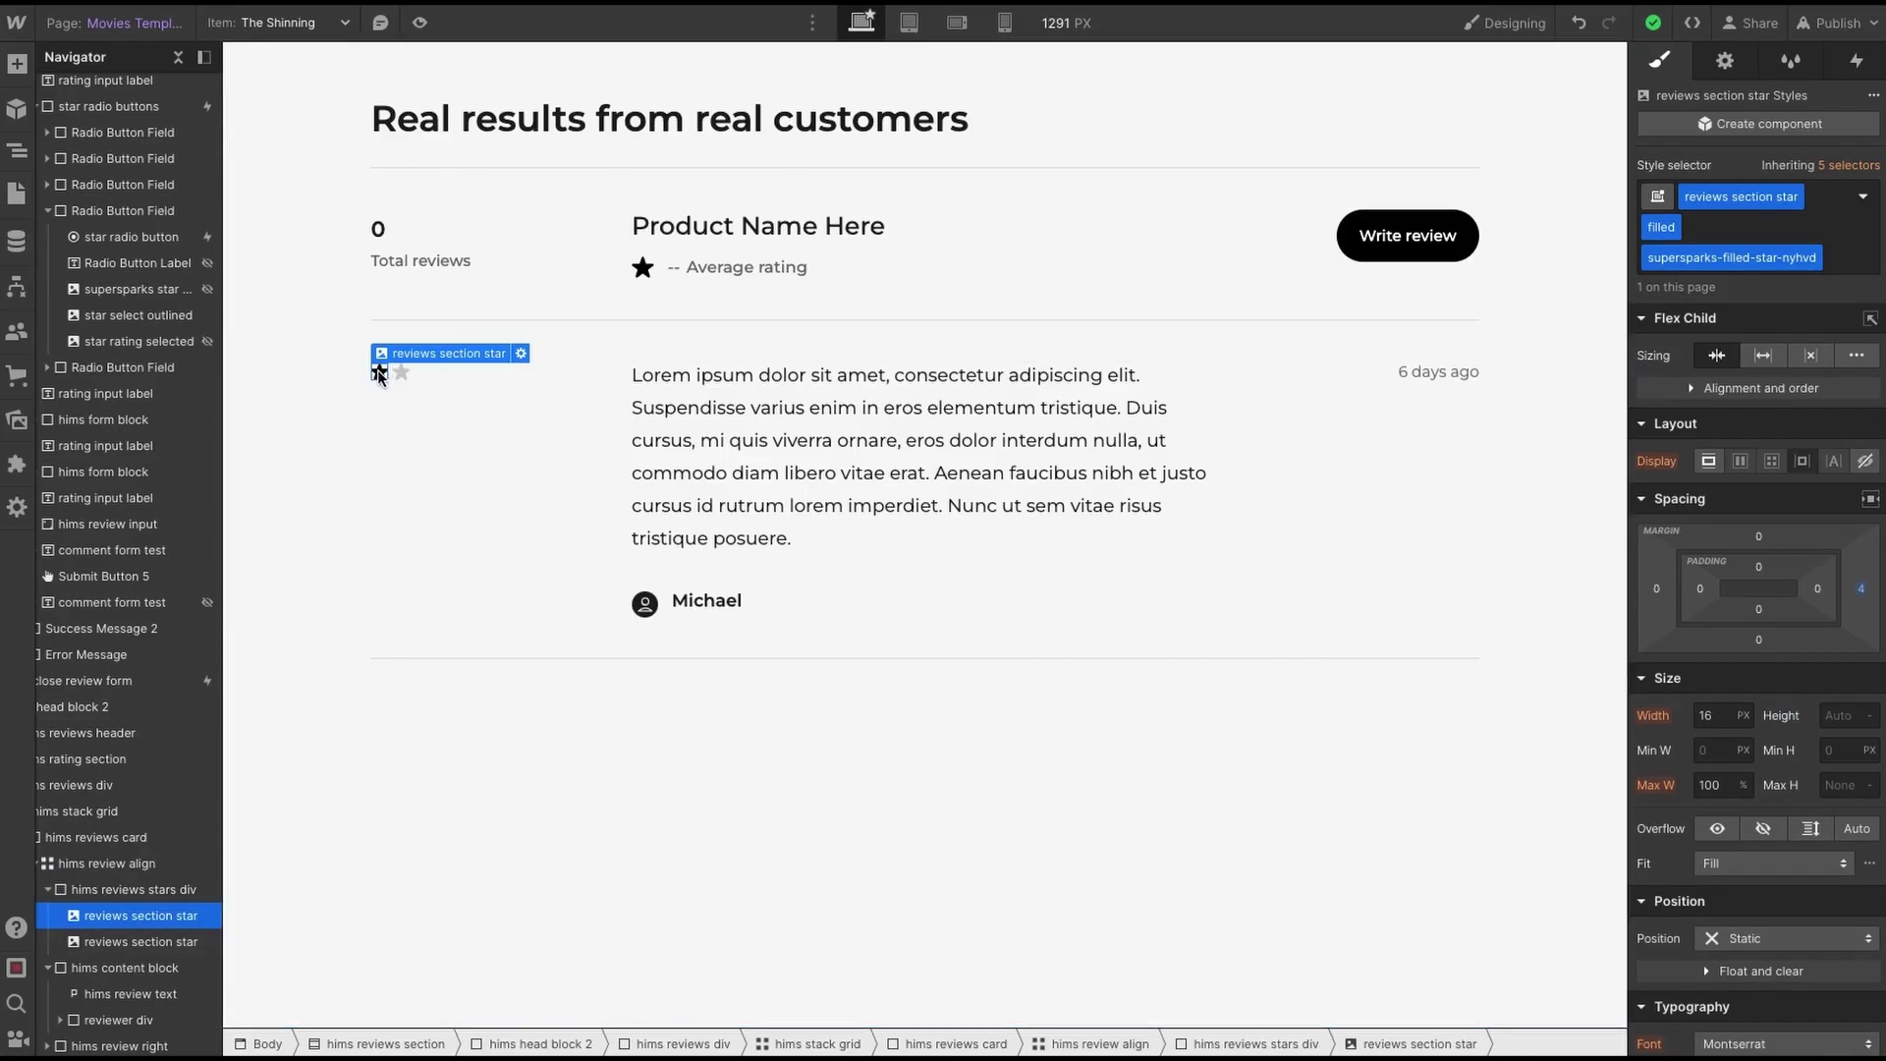
{"action": "left_click", "coordinate": [398, 370]}
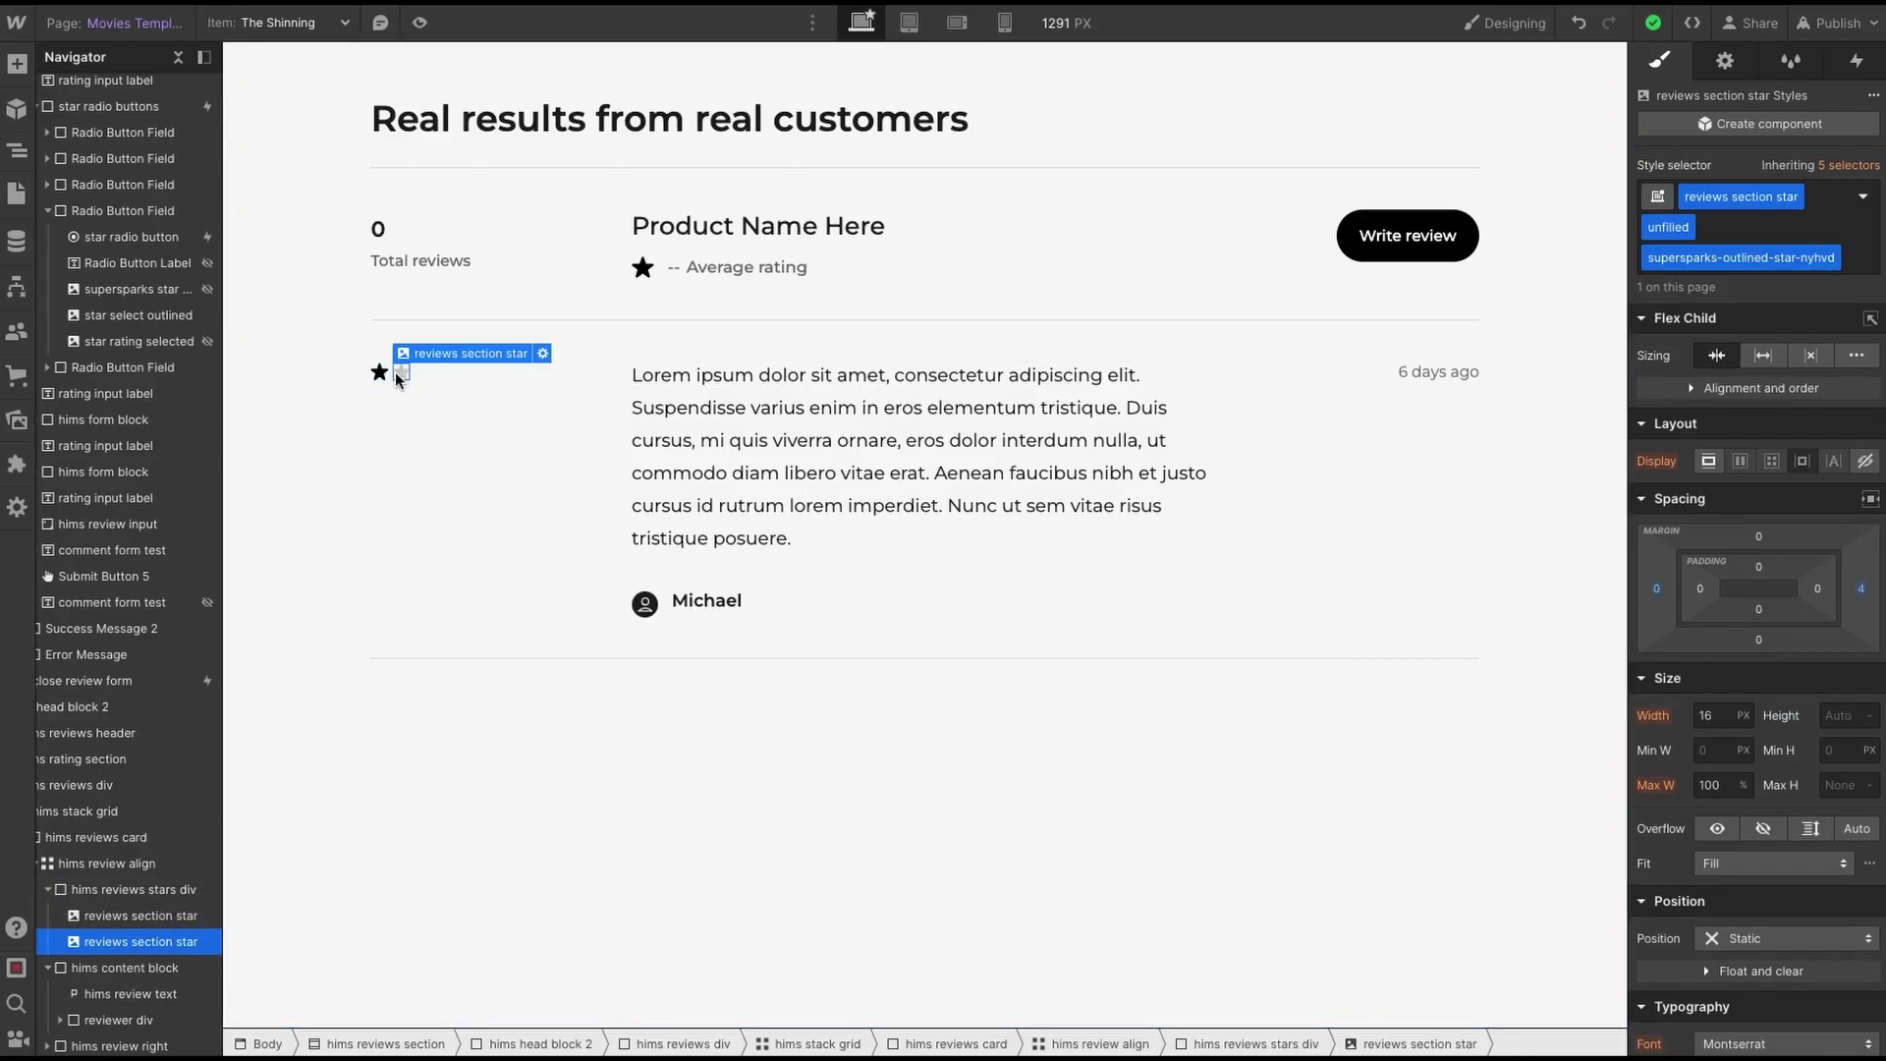
- Replace the unfilled star's image with star-01 (5).svg from Assets
{"action": "left_click", "coordinate": [543, 354]}
{"action": "left_click", "coordinate": [527, 451]}
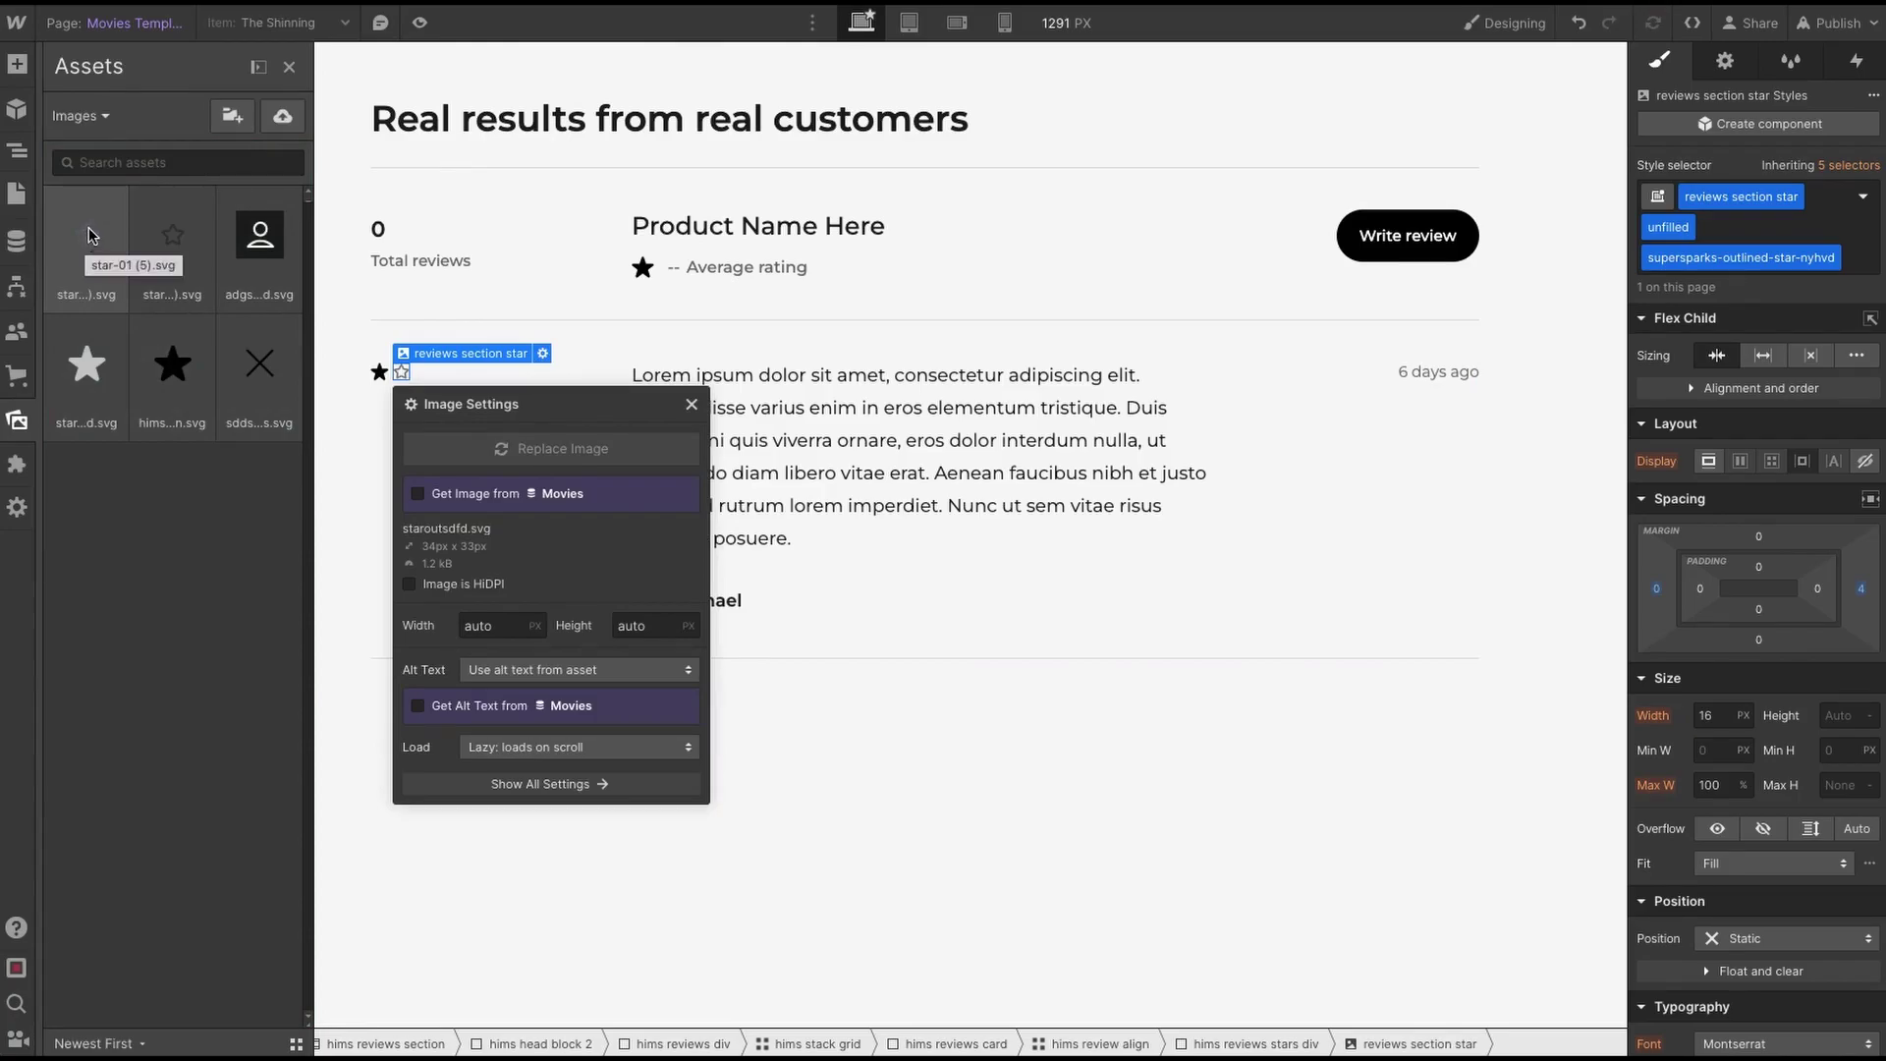
{"action": "left_click", "coordinate": [88, 236]}
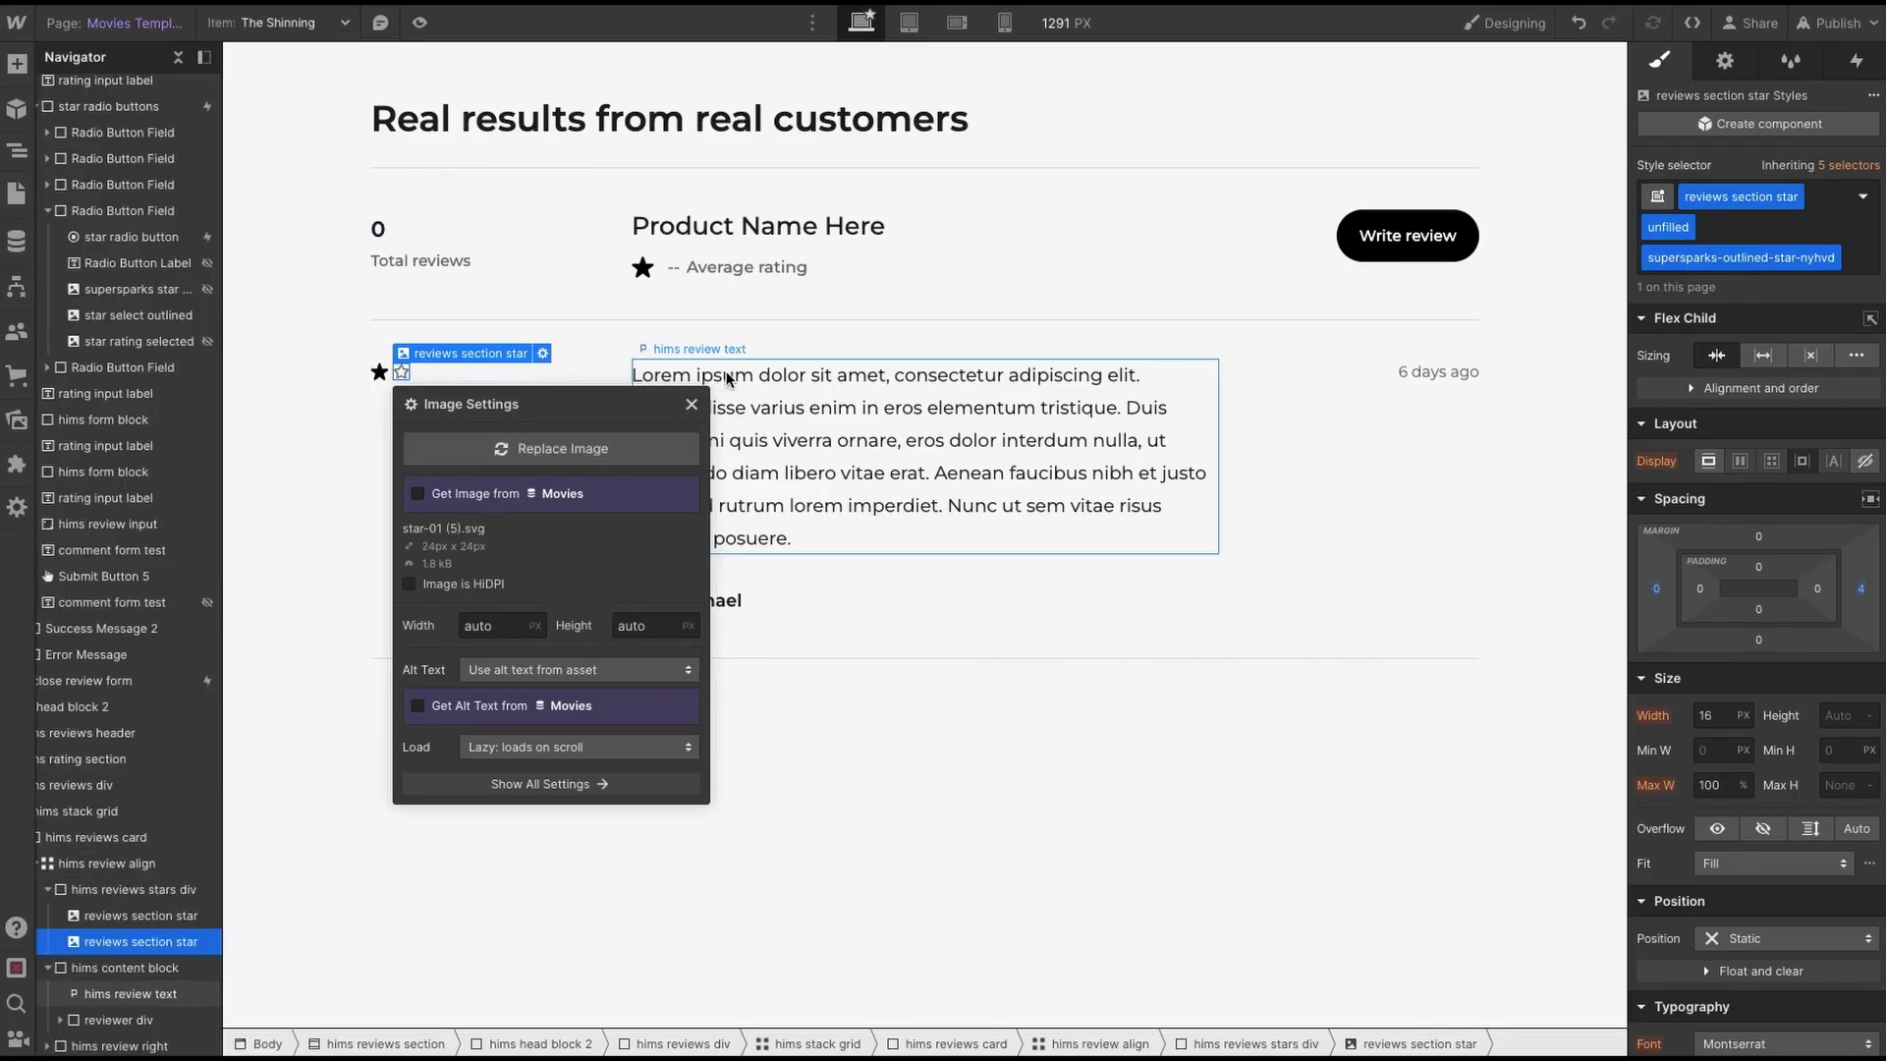
{"action": "left_click", "coordinate": [379, 372]}
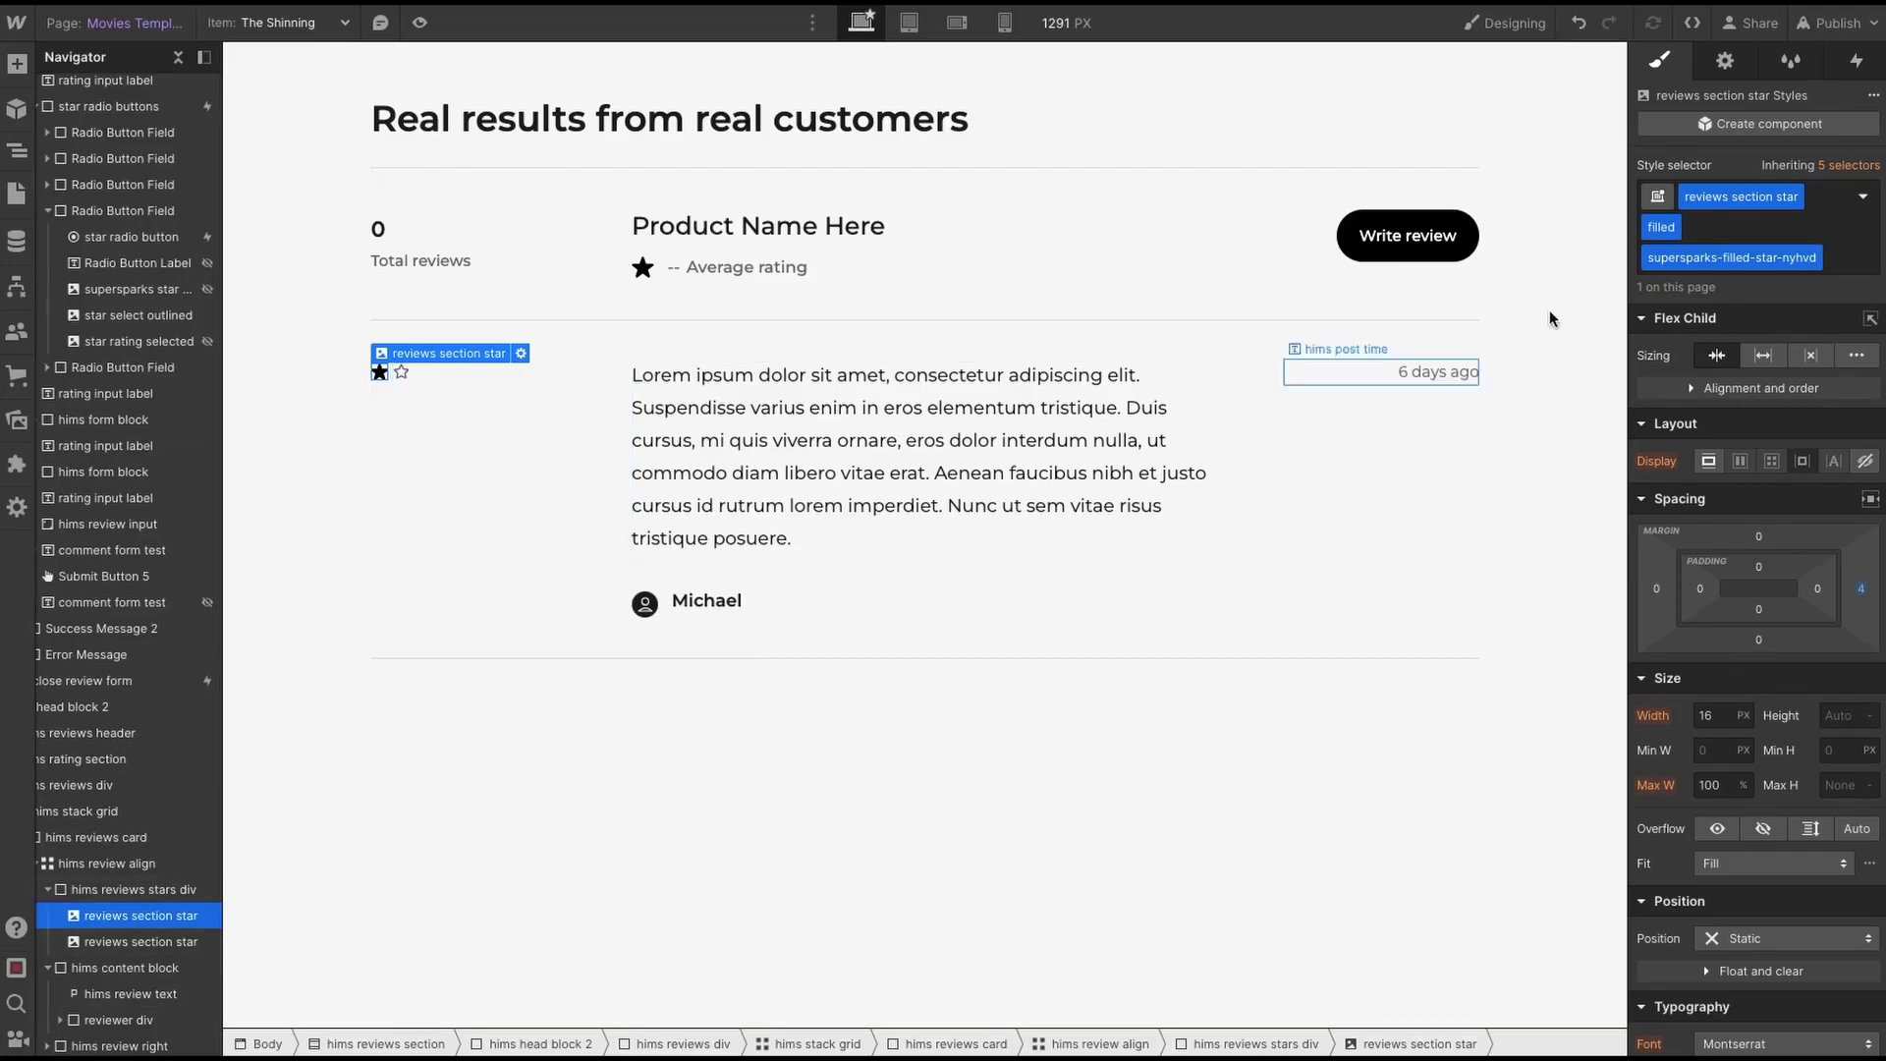
- Publish to the webflow.io staging domain and open the live staging site
{"action": "left_click", "coordinate": [1837, 22]}
{"action": "left_click", "coordinate": [1768, 348]}
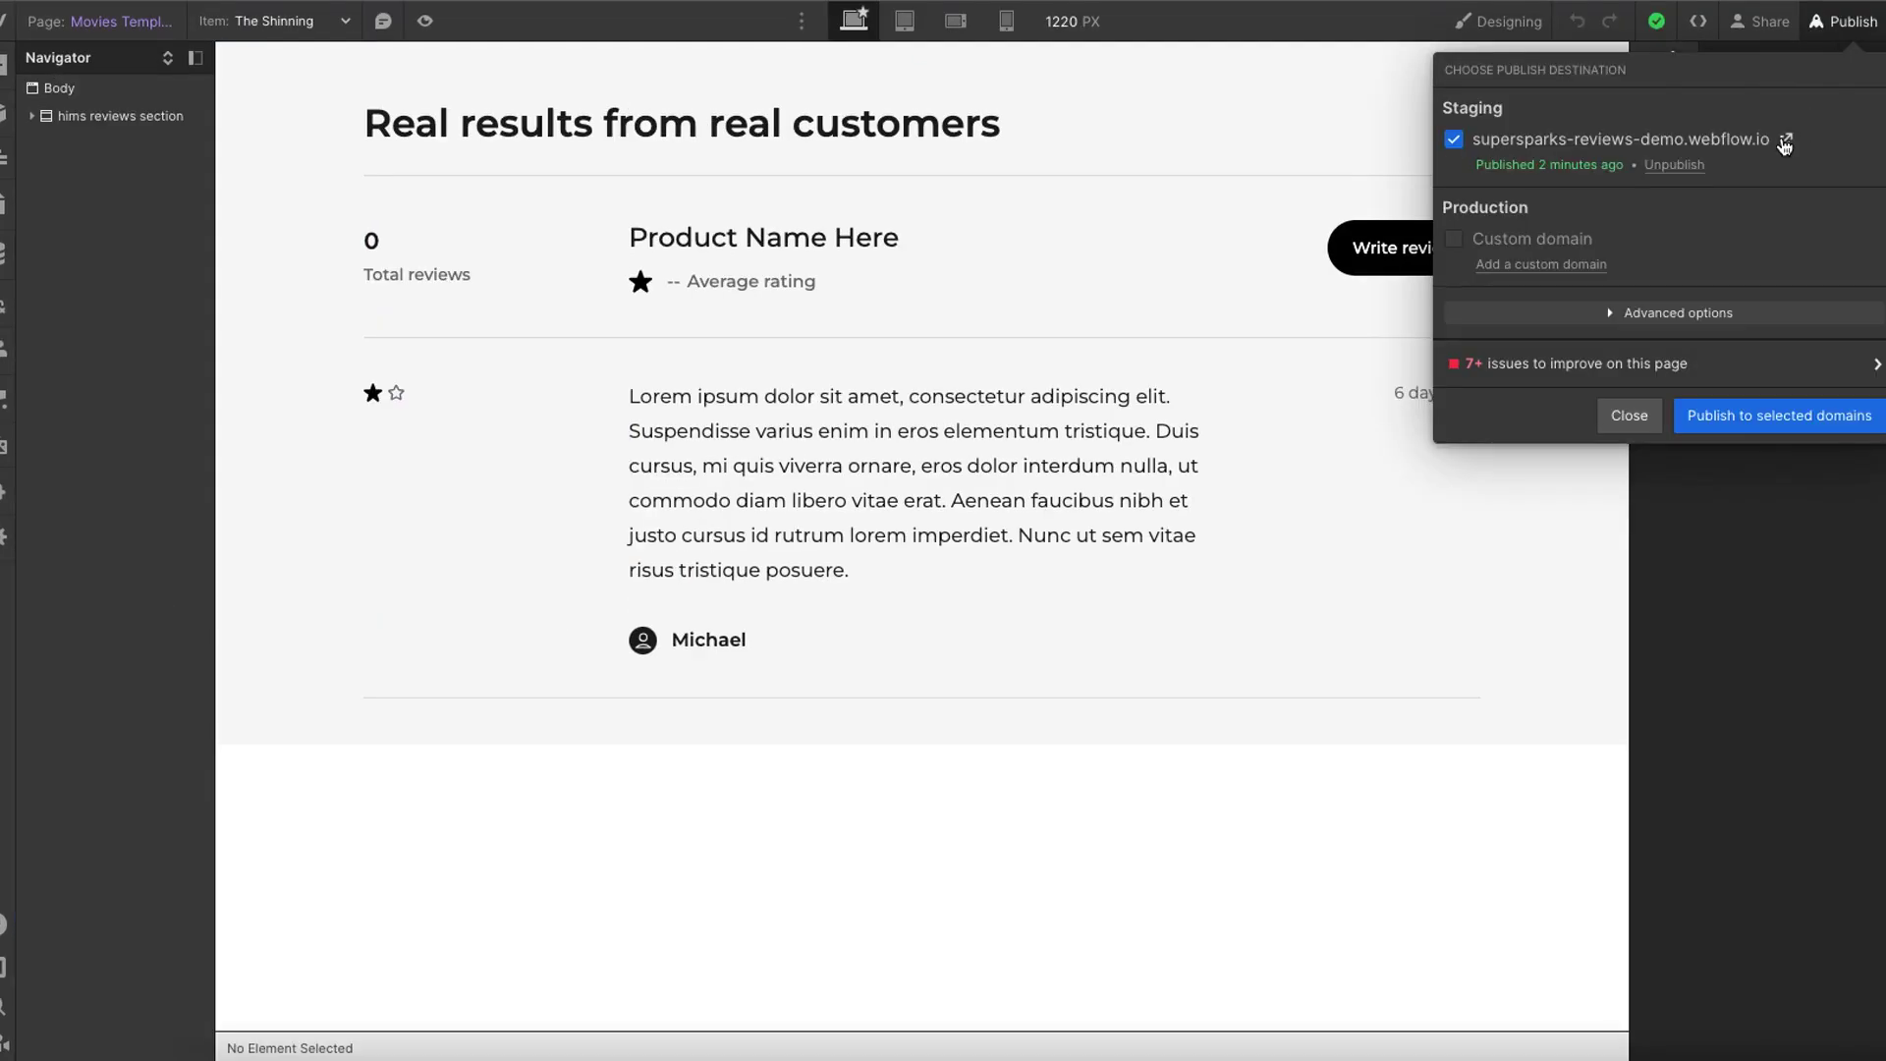
{"action": "left_click", "coordinate": [1782, 138]}
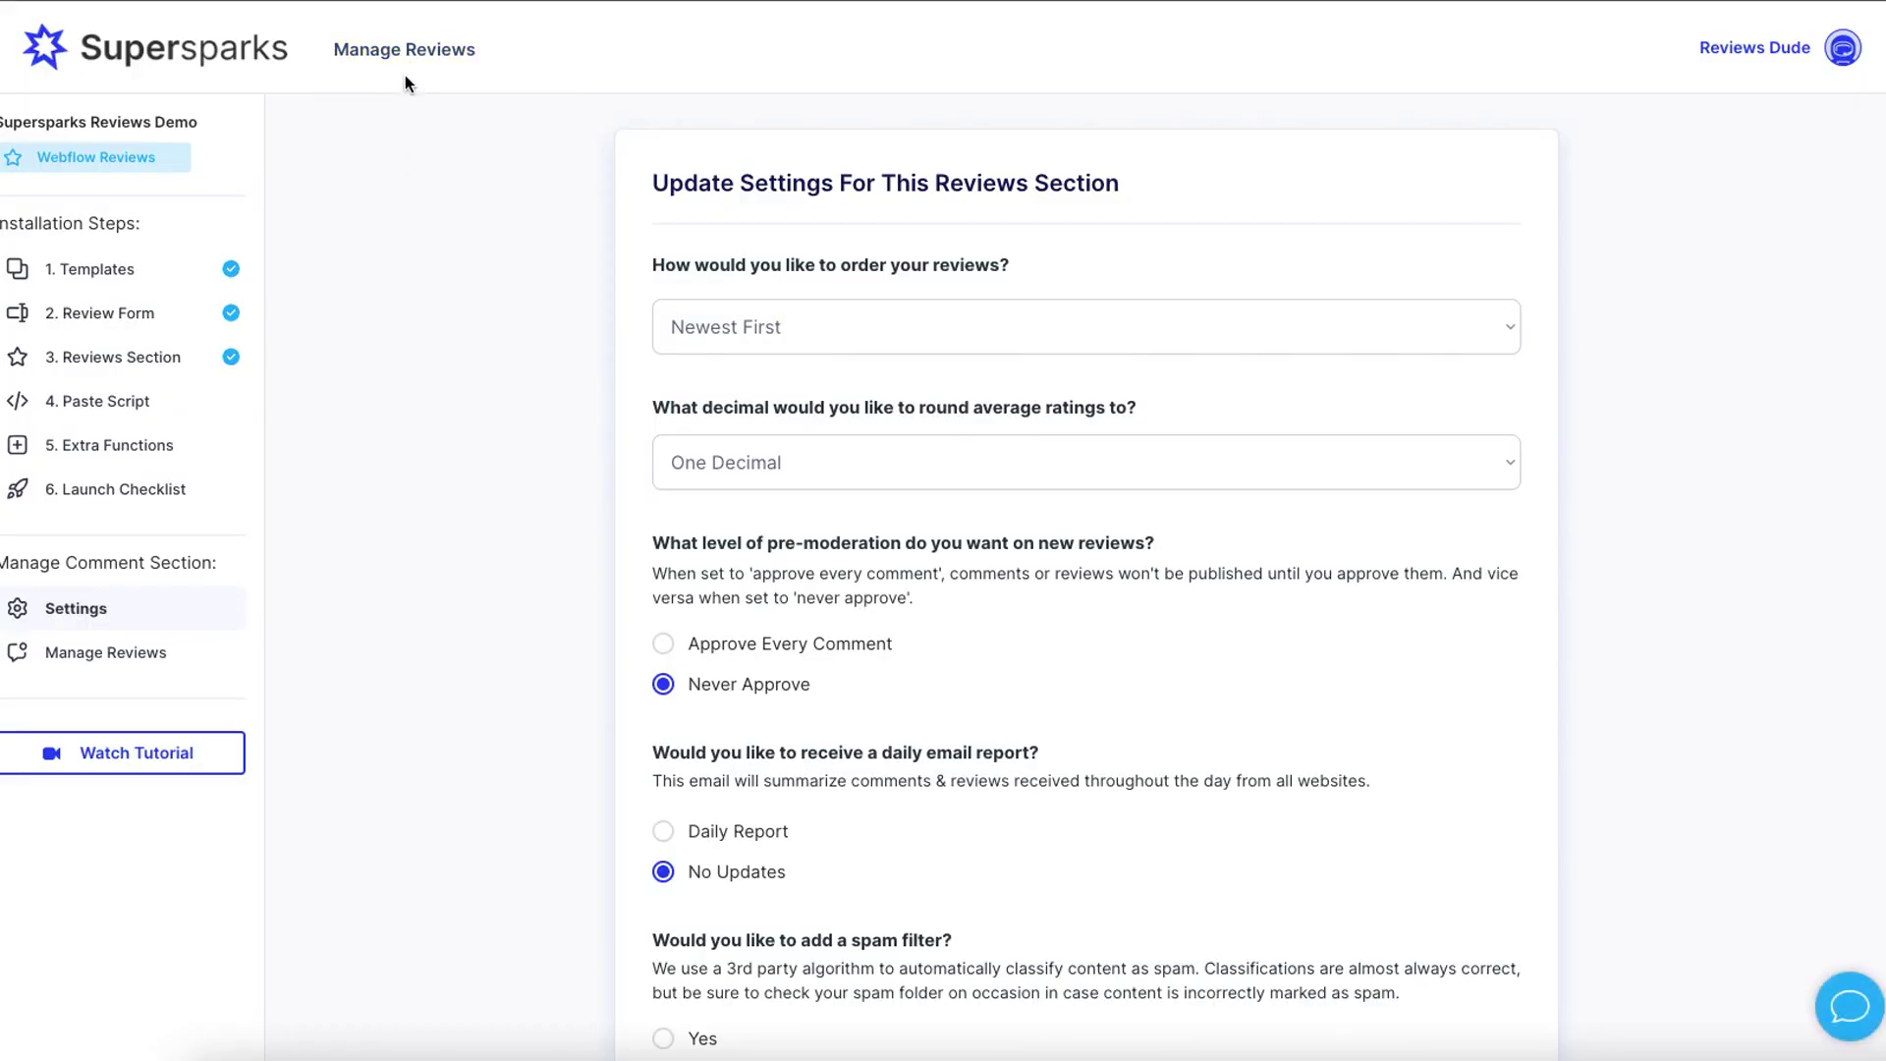
- In Manage Reviews, delete the three-star 'movie was alright' review from its Full Details
{"action": "left_click", "coordinate": [400, 55]}
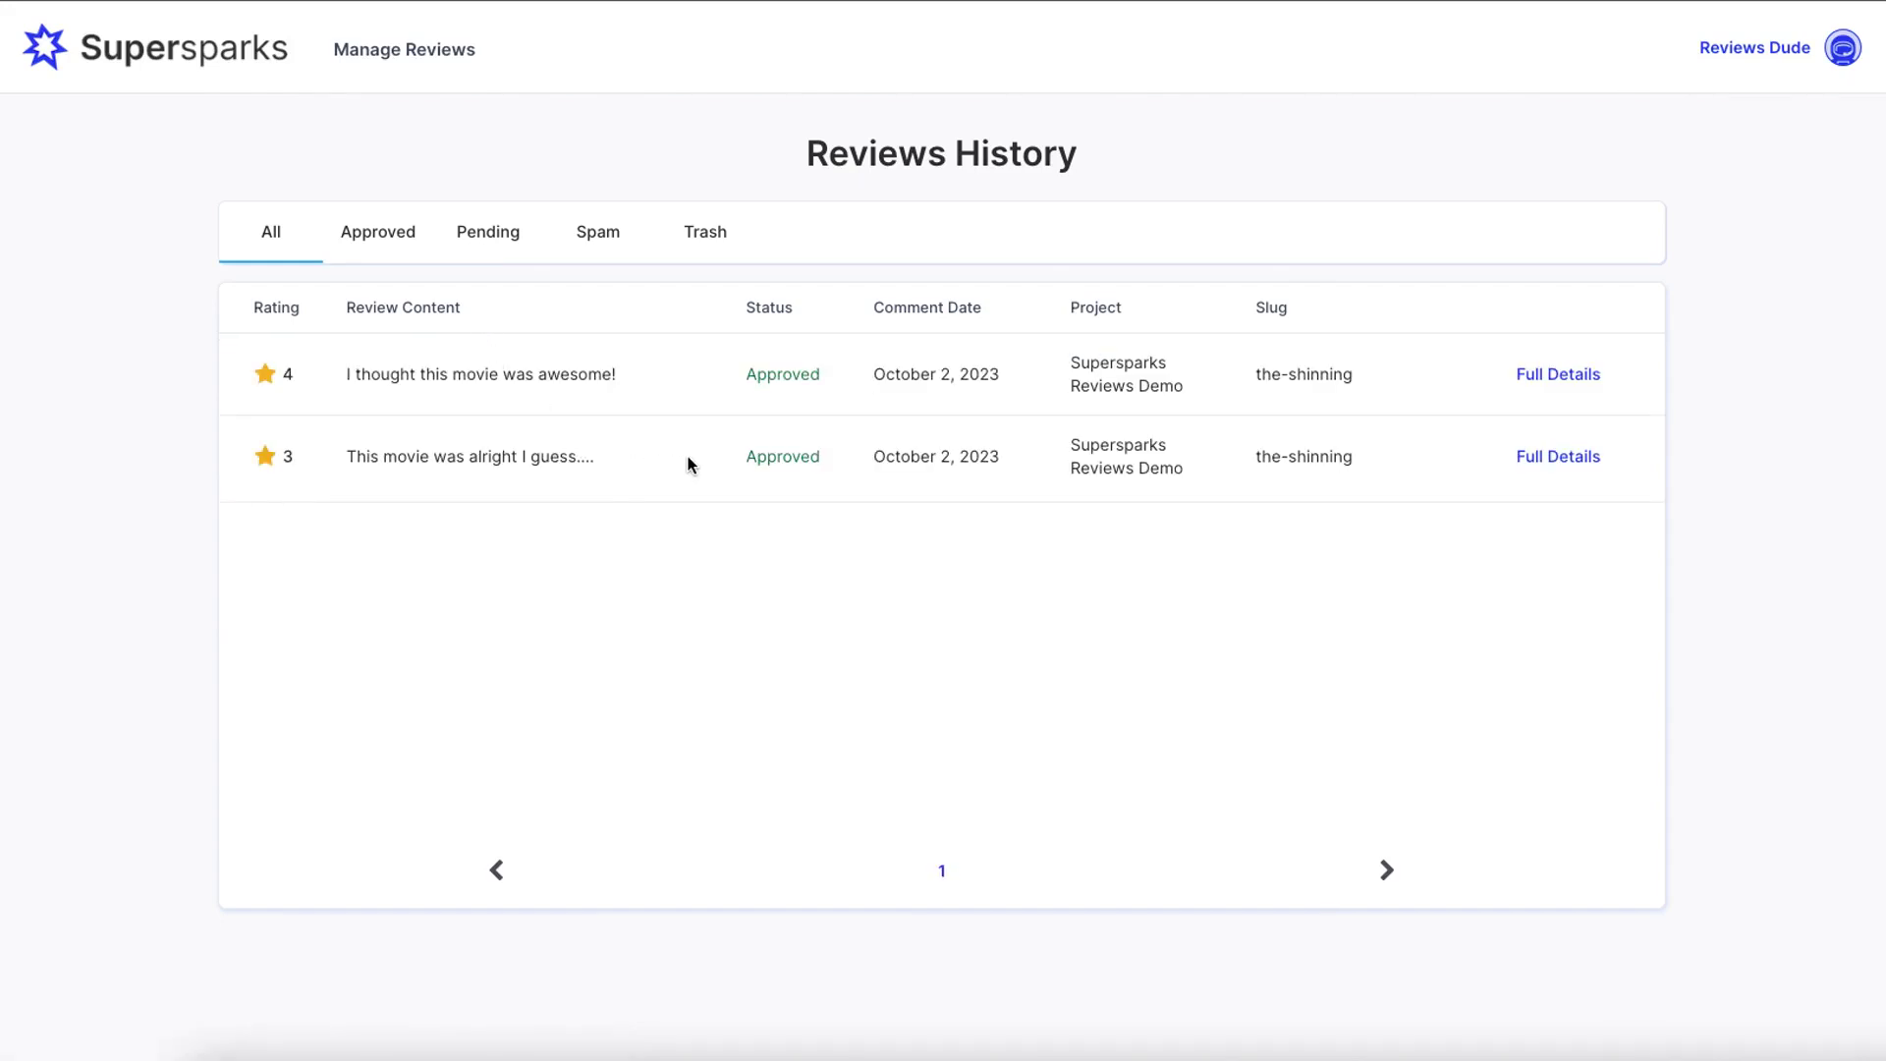
{"action": "left_click", "coordinate": [1548, 459]}
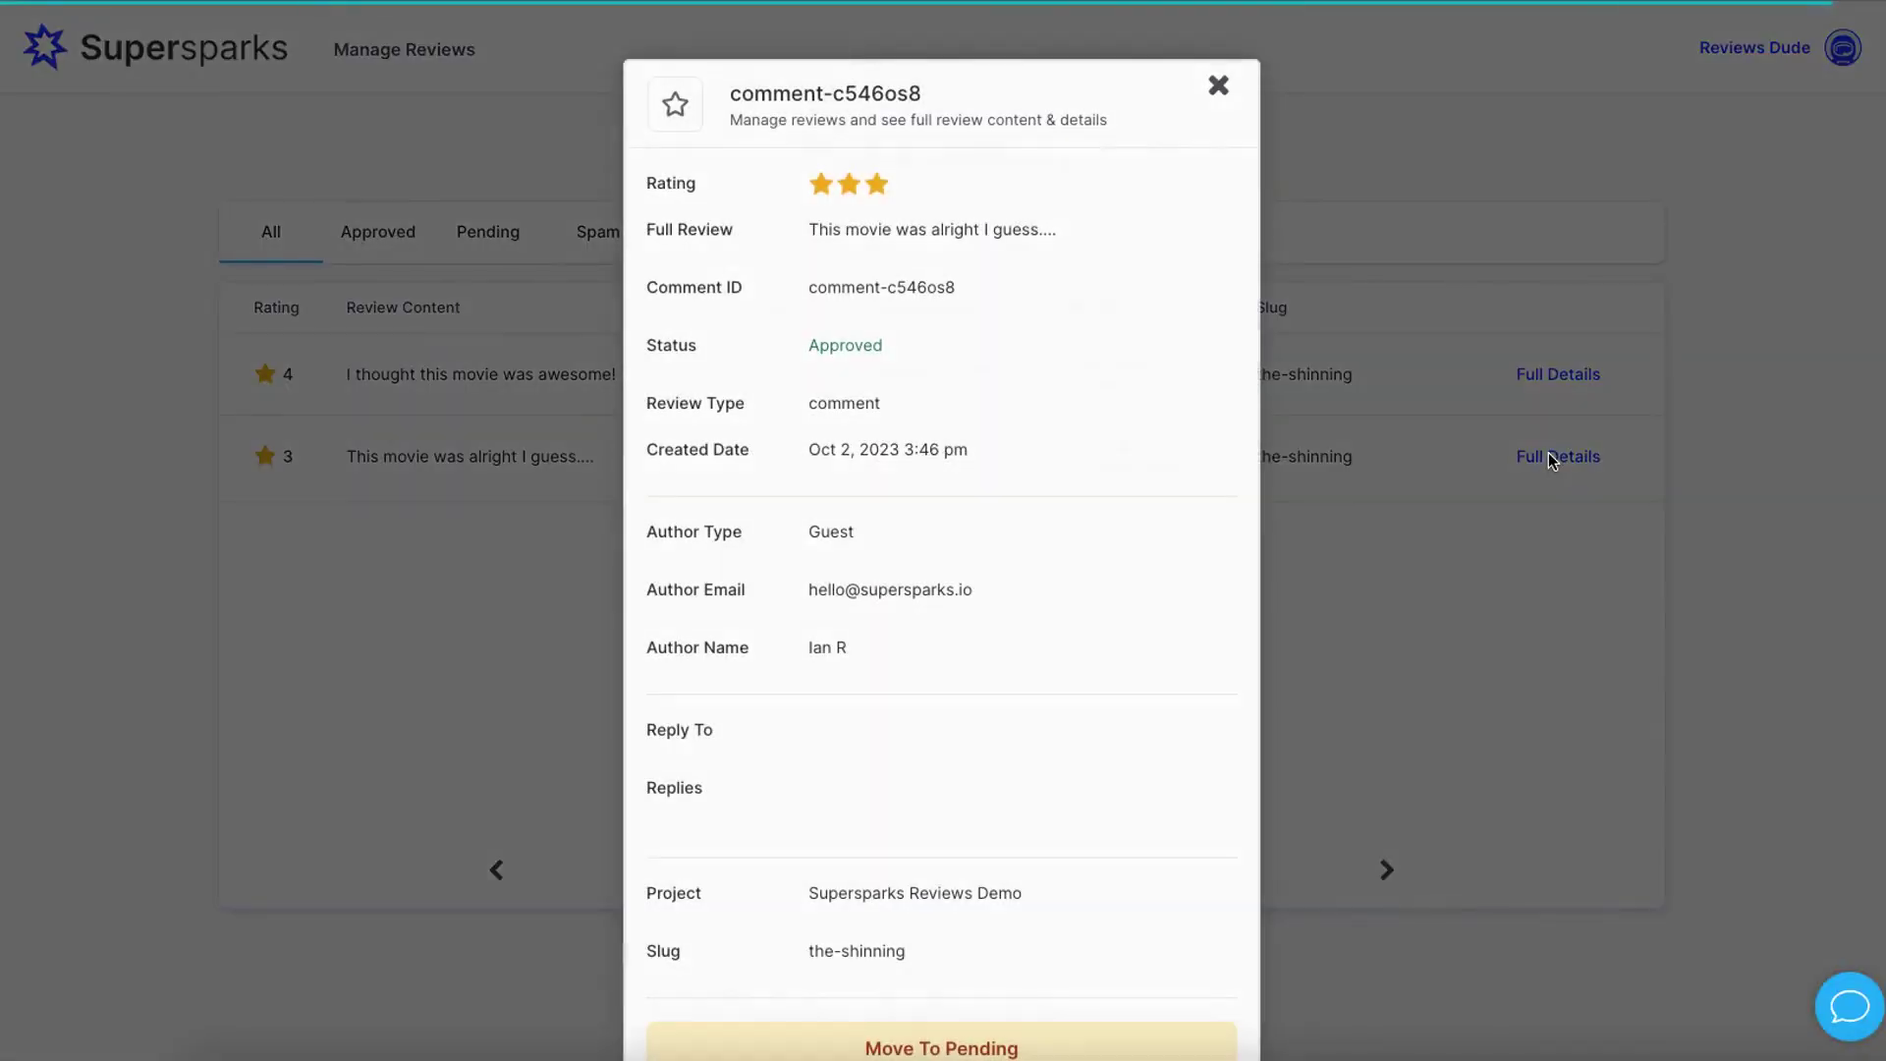
{"action": "scroll", "coordinate": [862, 469], "scroll_direction": "down", "scroll_amount": 2}
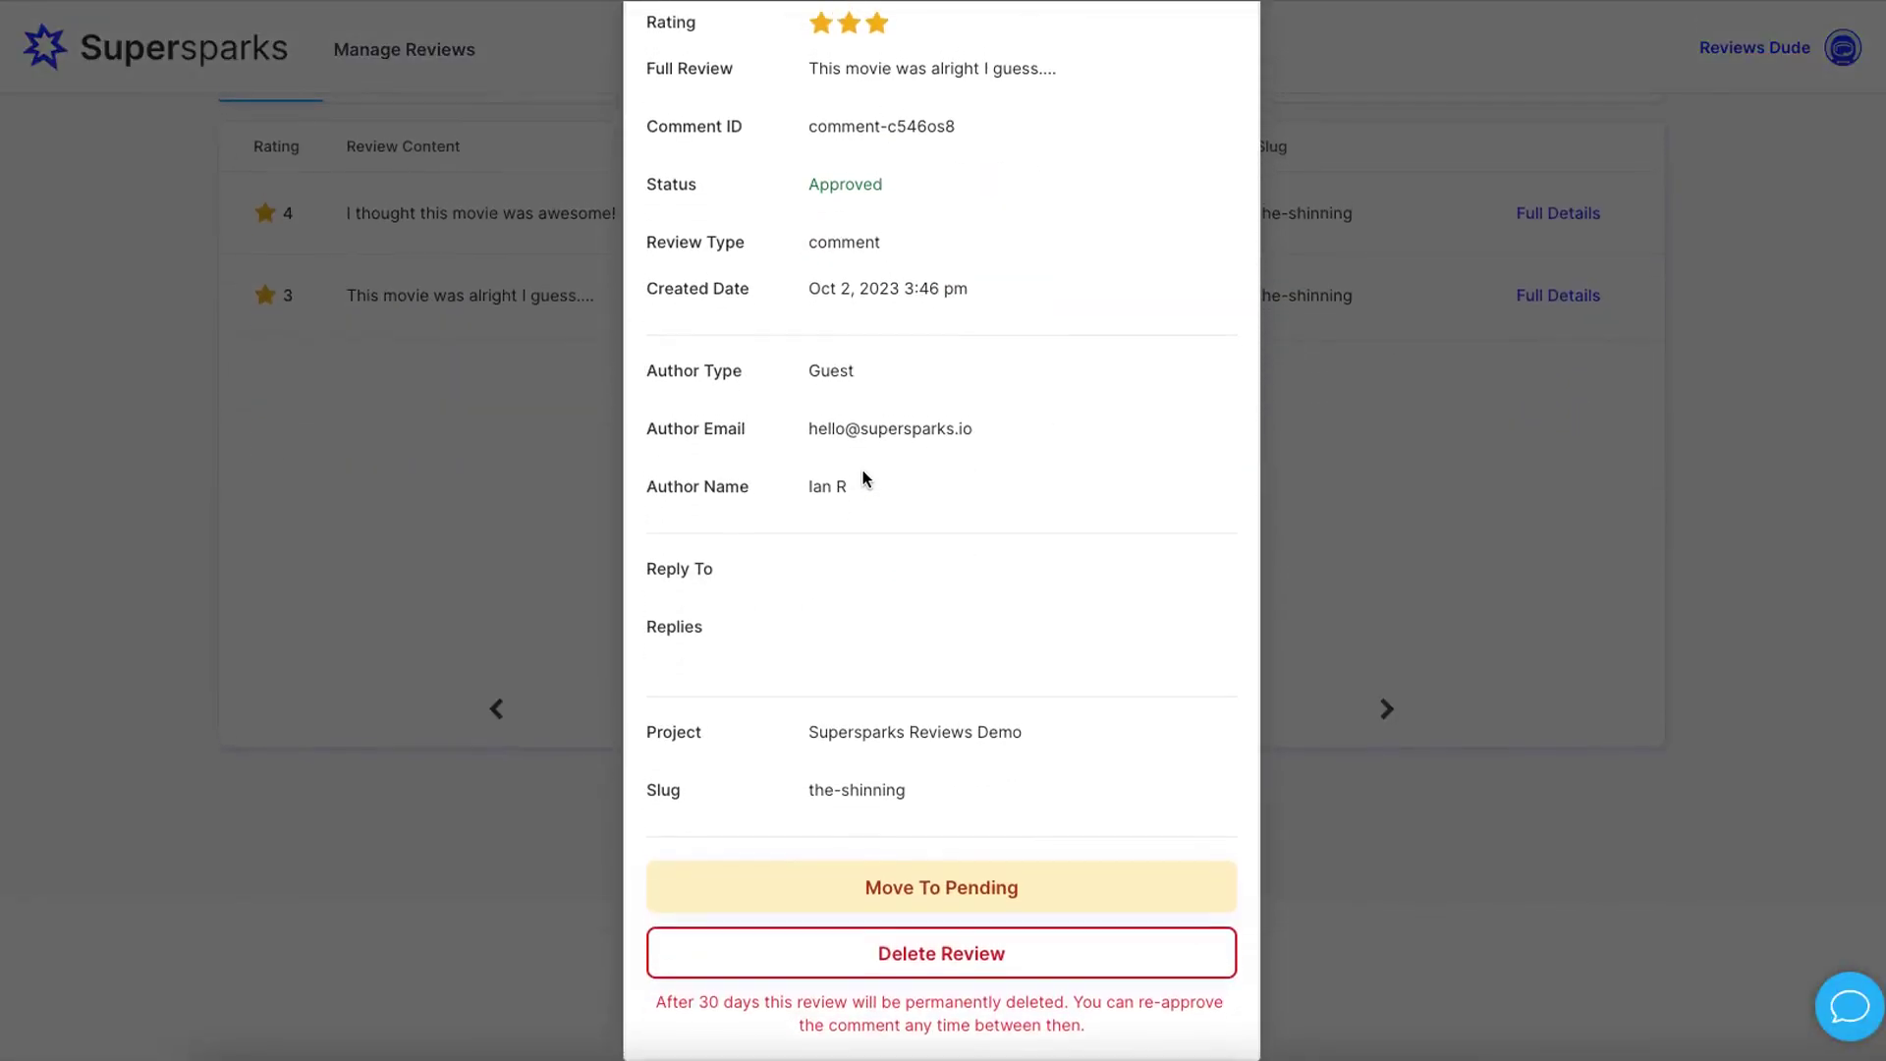
{"action": "left_click", "coordinate": [923, 968]}
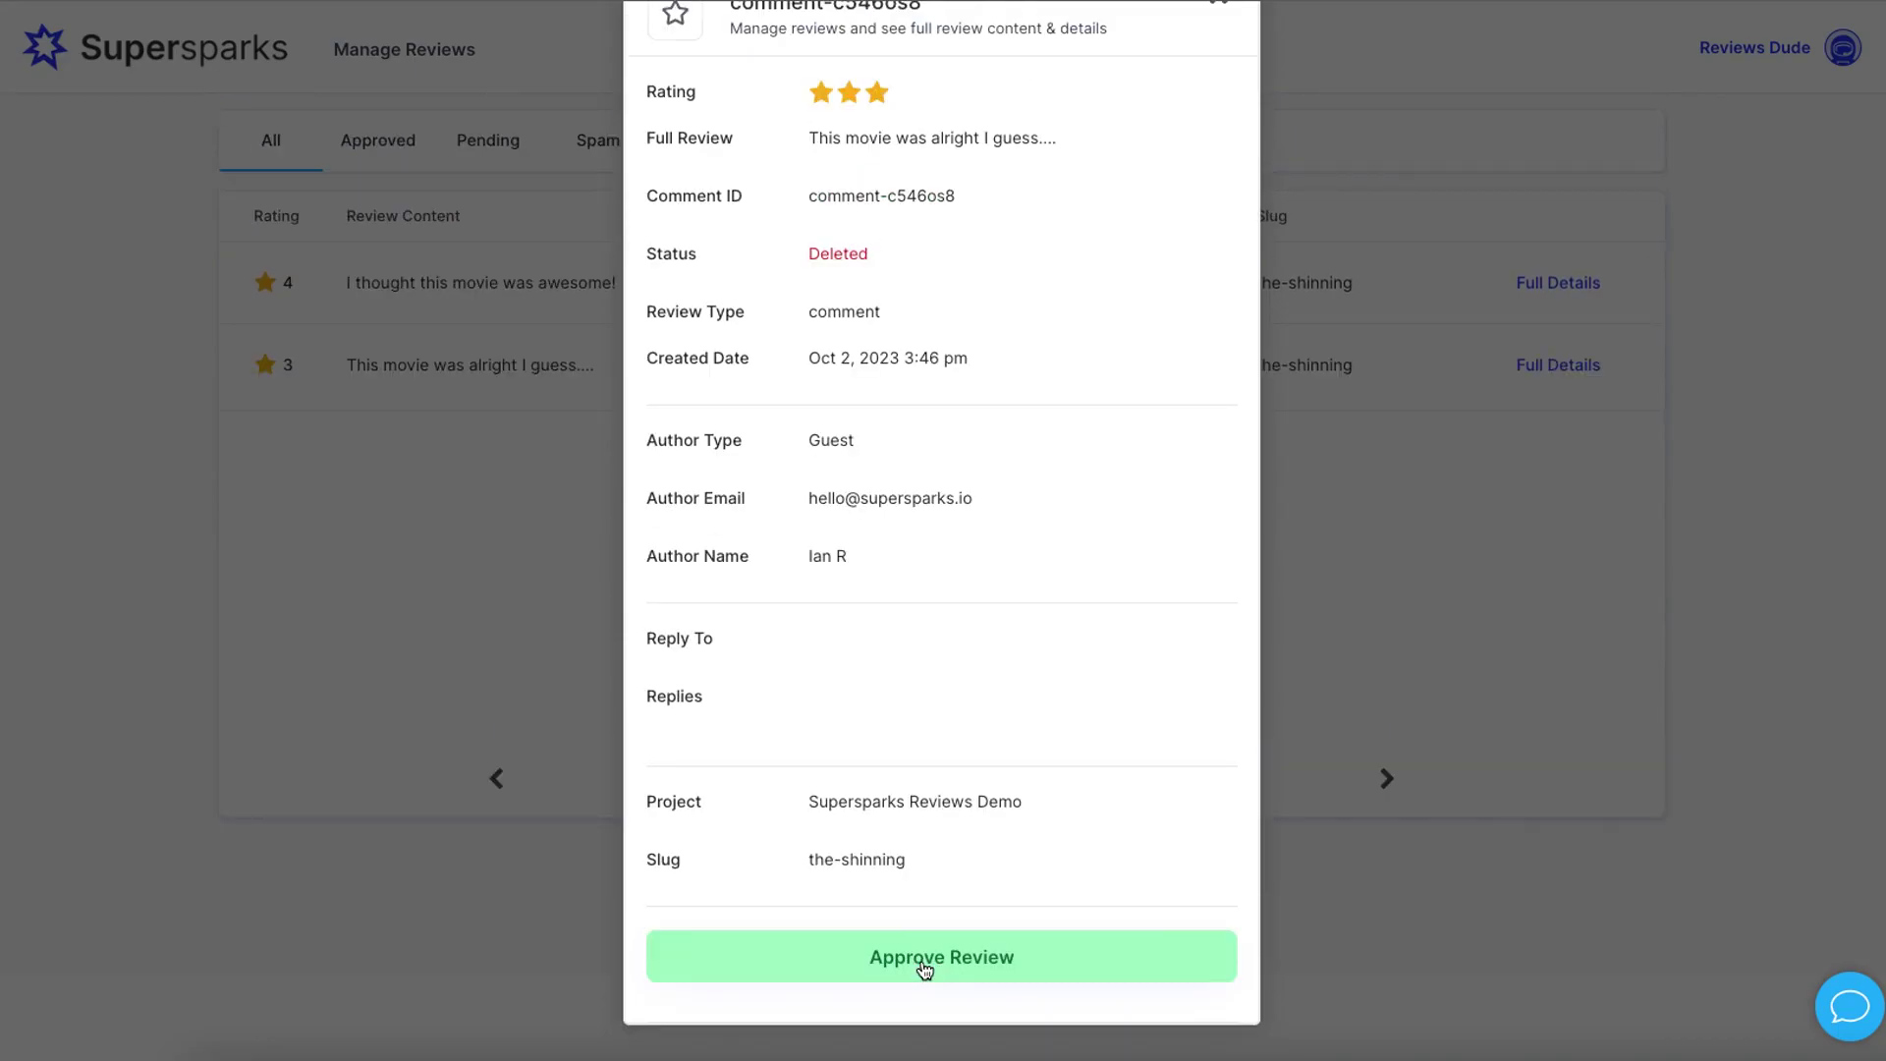
{"action": "left_click", "coordinate": [444, 670]}
{"action": "scroll", "coordinate": [444, 670], "scroll_direction": "up", "scroll_amount": 1}
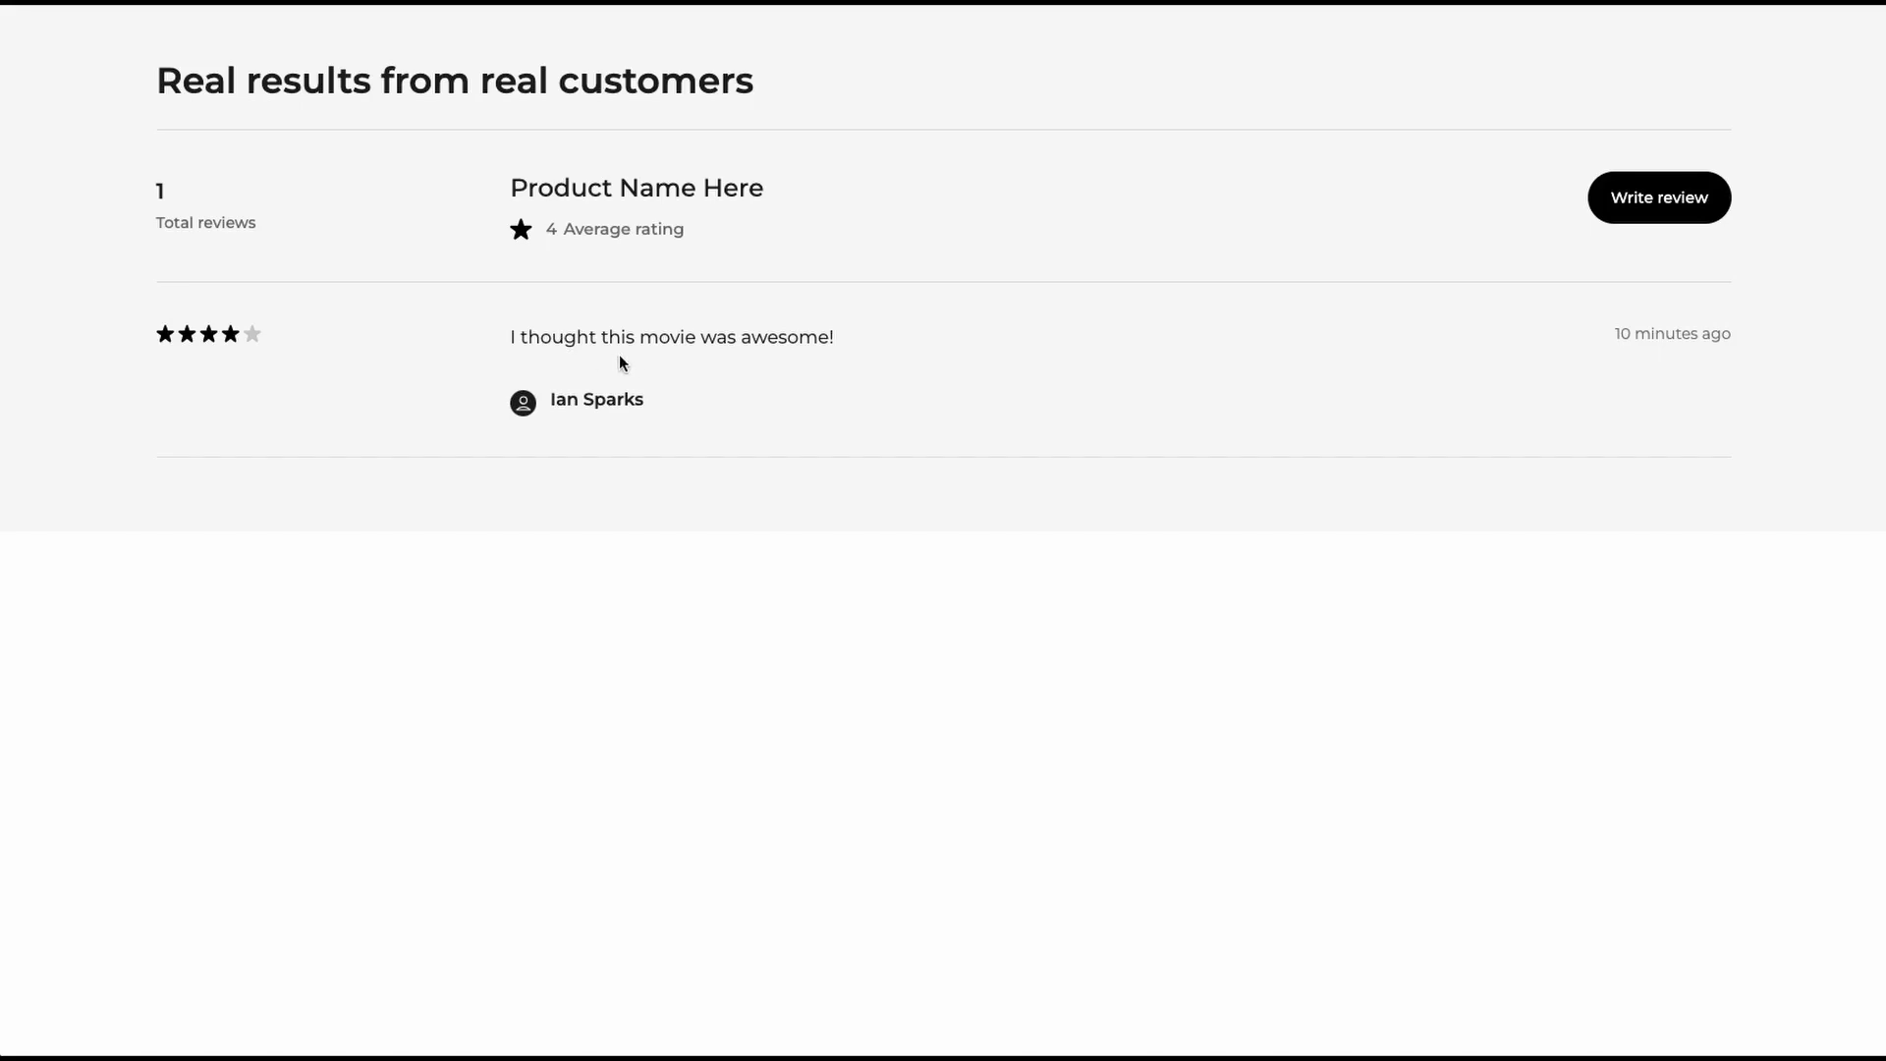
- Confirm the live page shows 1 total review with a 4 average rating
{"action": "double_click", "coordinate": [550, 230]}
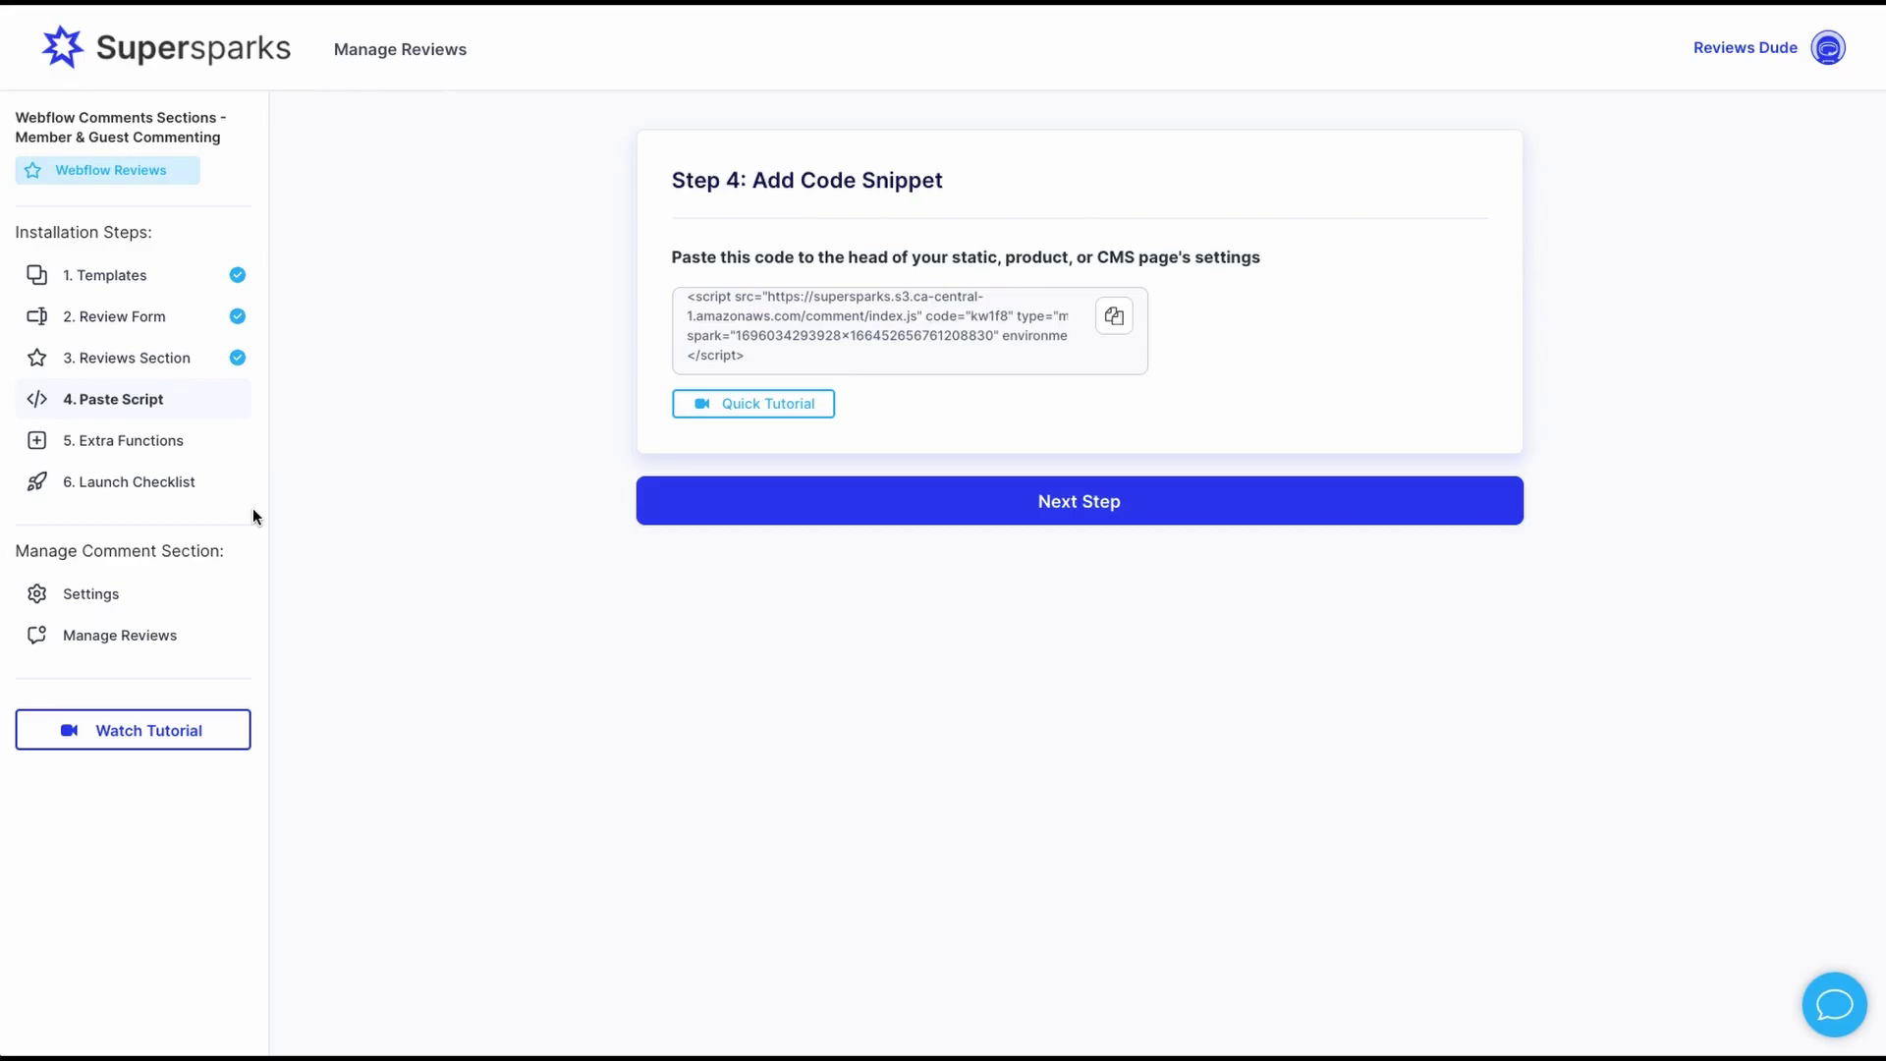
- Open Step 5 Extra Functions and browse the template features, including Profile Image
{"action": "left_click", "coordinate": [120, 444]}
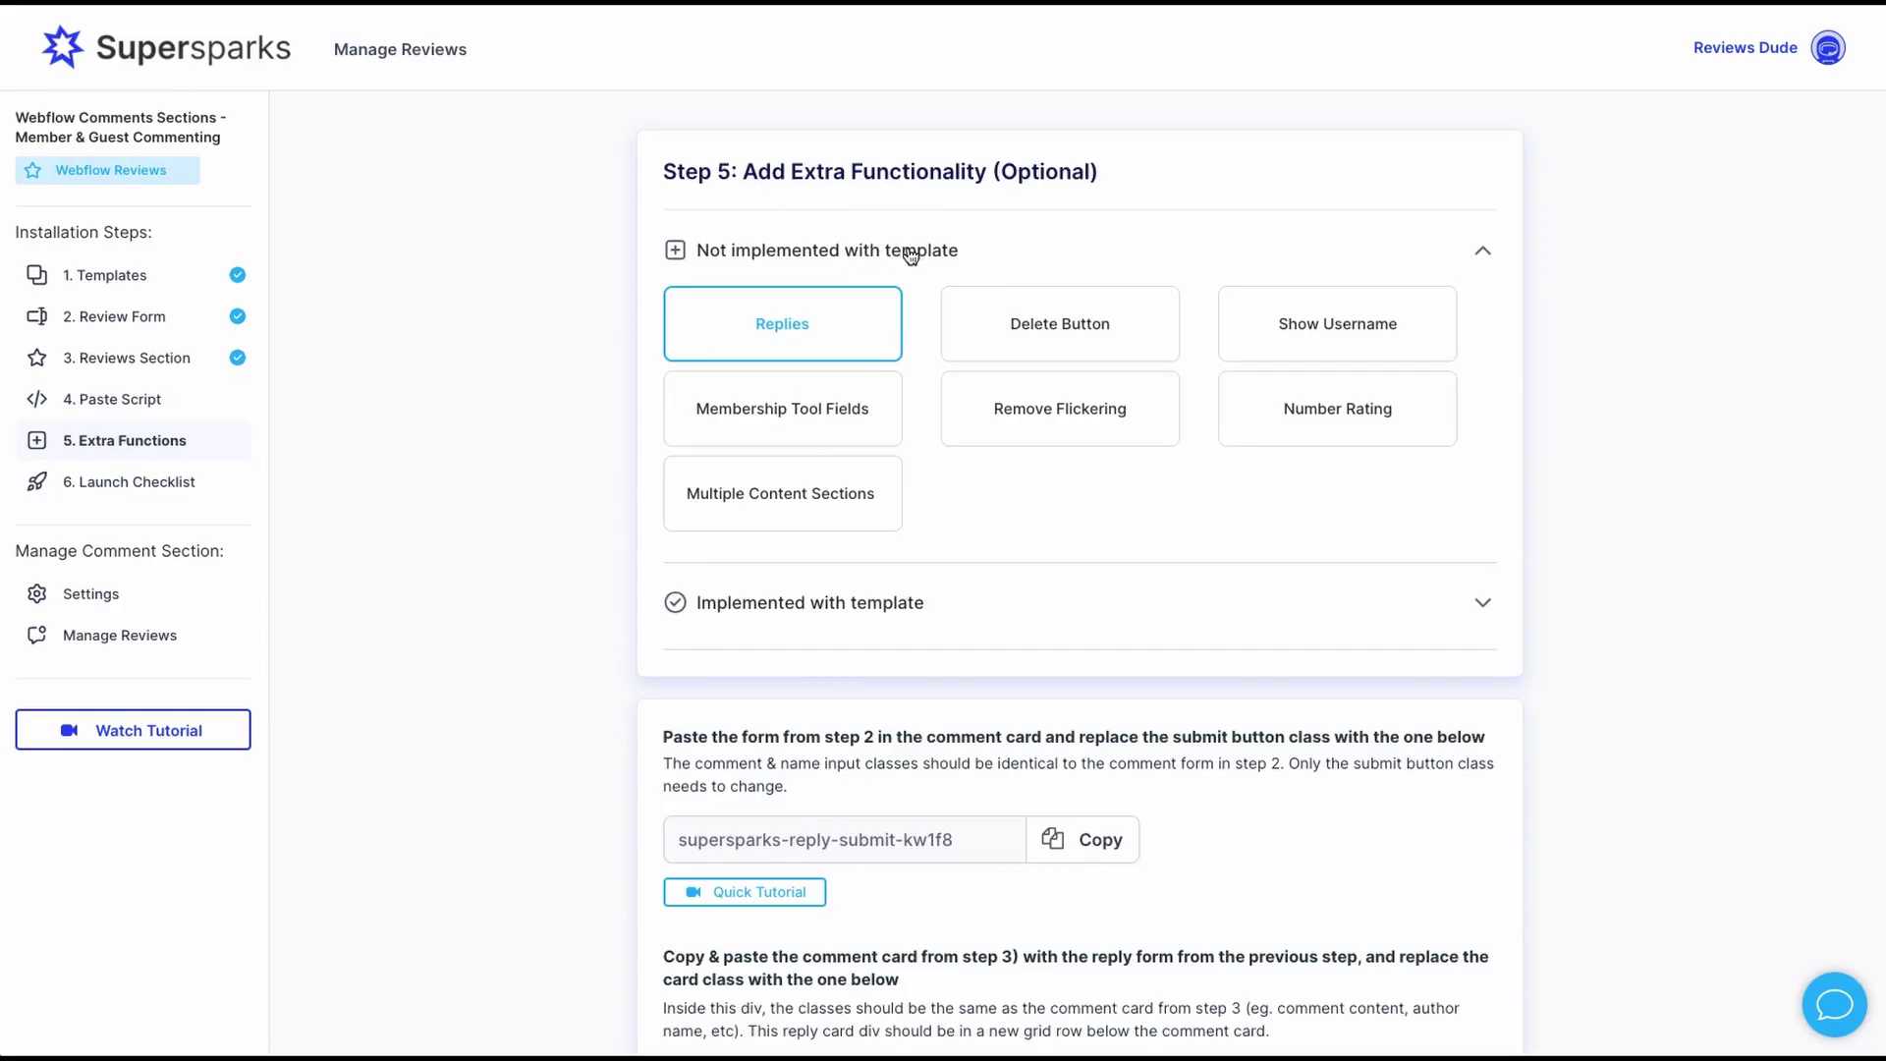
{"action": "left_click", "coordinate": [889, 599]}
{"action": "scroll", "coordinate": [894, 589], "scroll_direction": "down", "scroll_amount": 3}
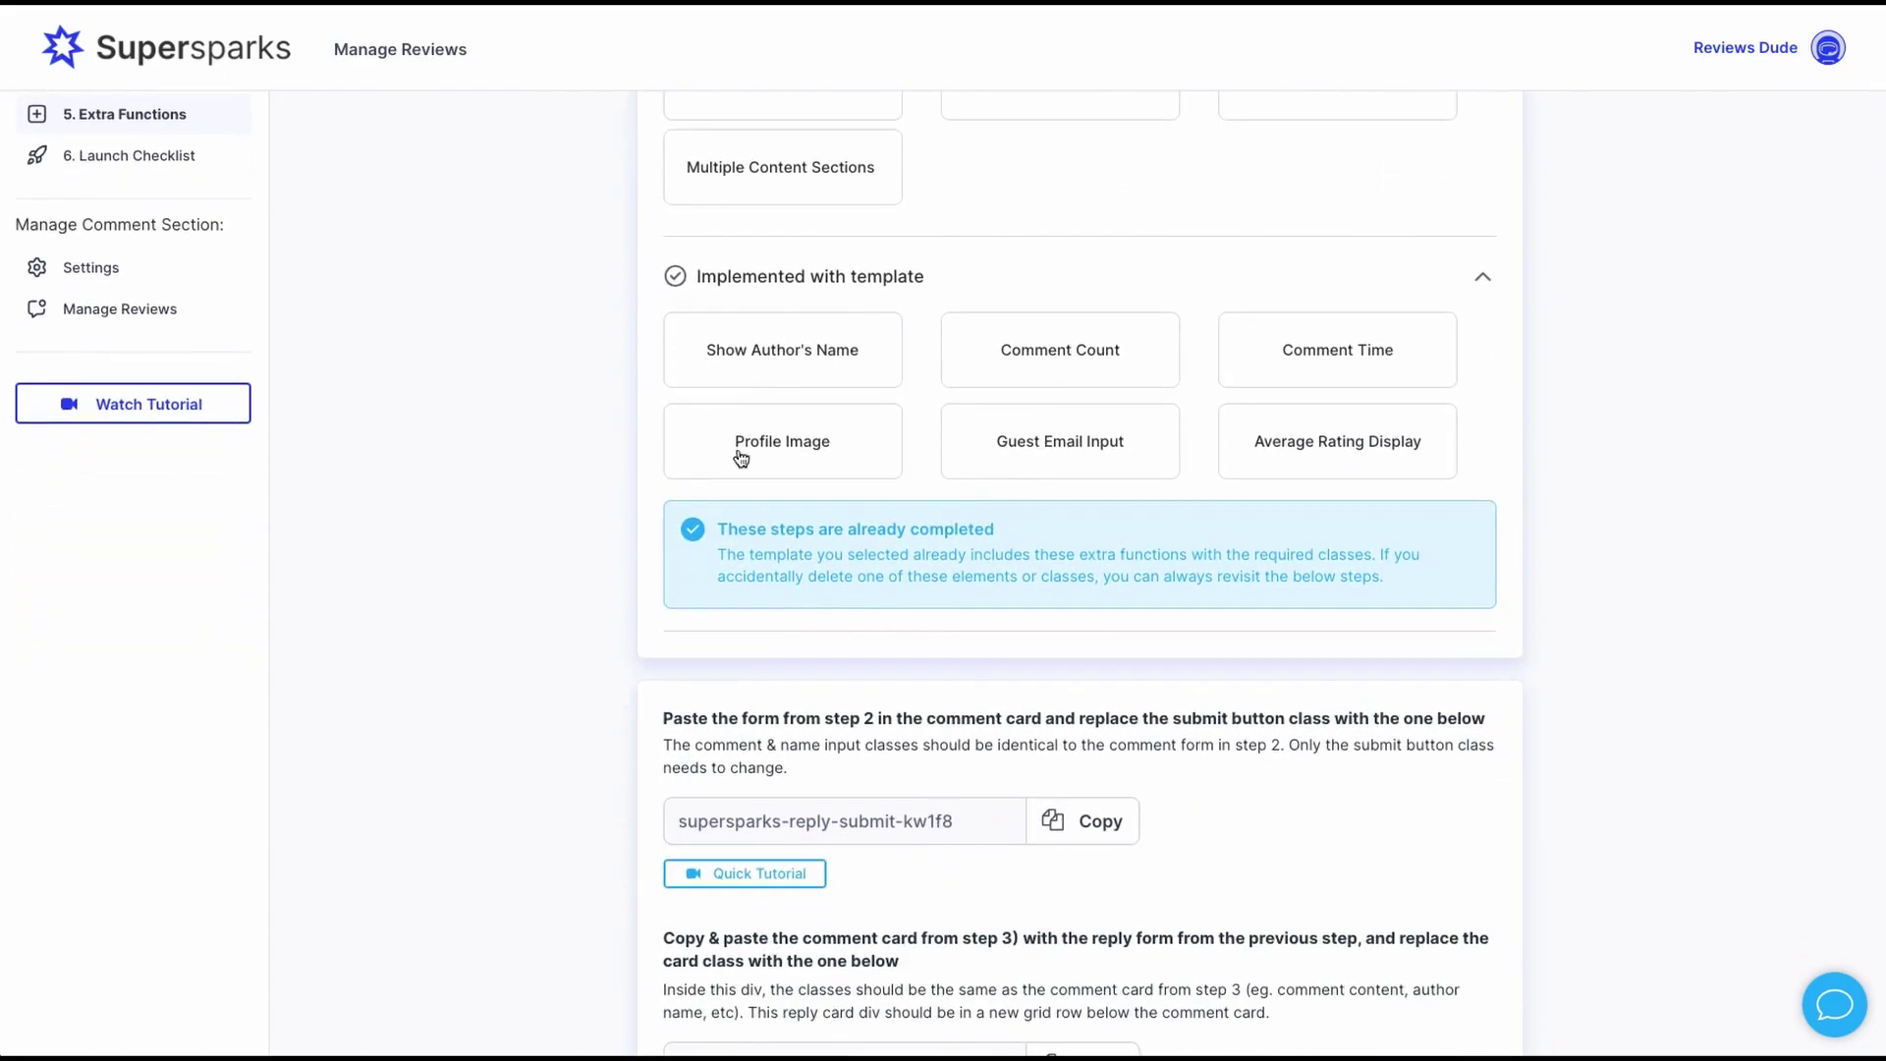
{"action": "left_click", "coordinate": [773, 418]}
{"action": "left_click", "coordinate": [809, 285]}
- View the Replies and Membership Tool Fields feature instructions
{"action": "left_click", "coordinate": [791, 324]}
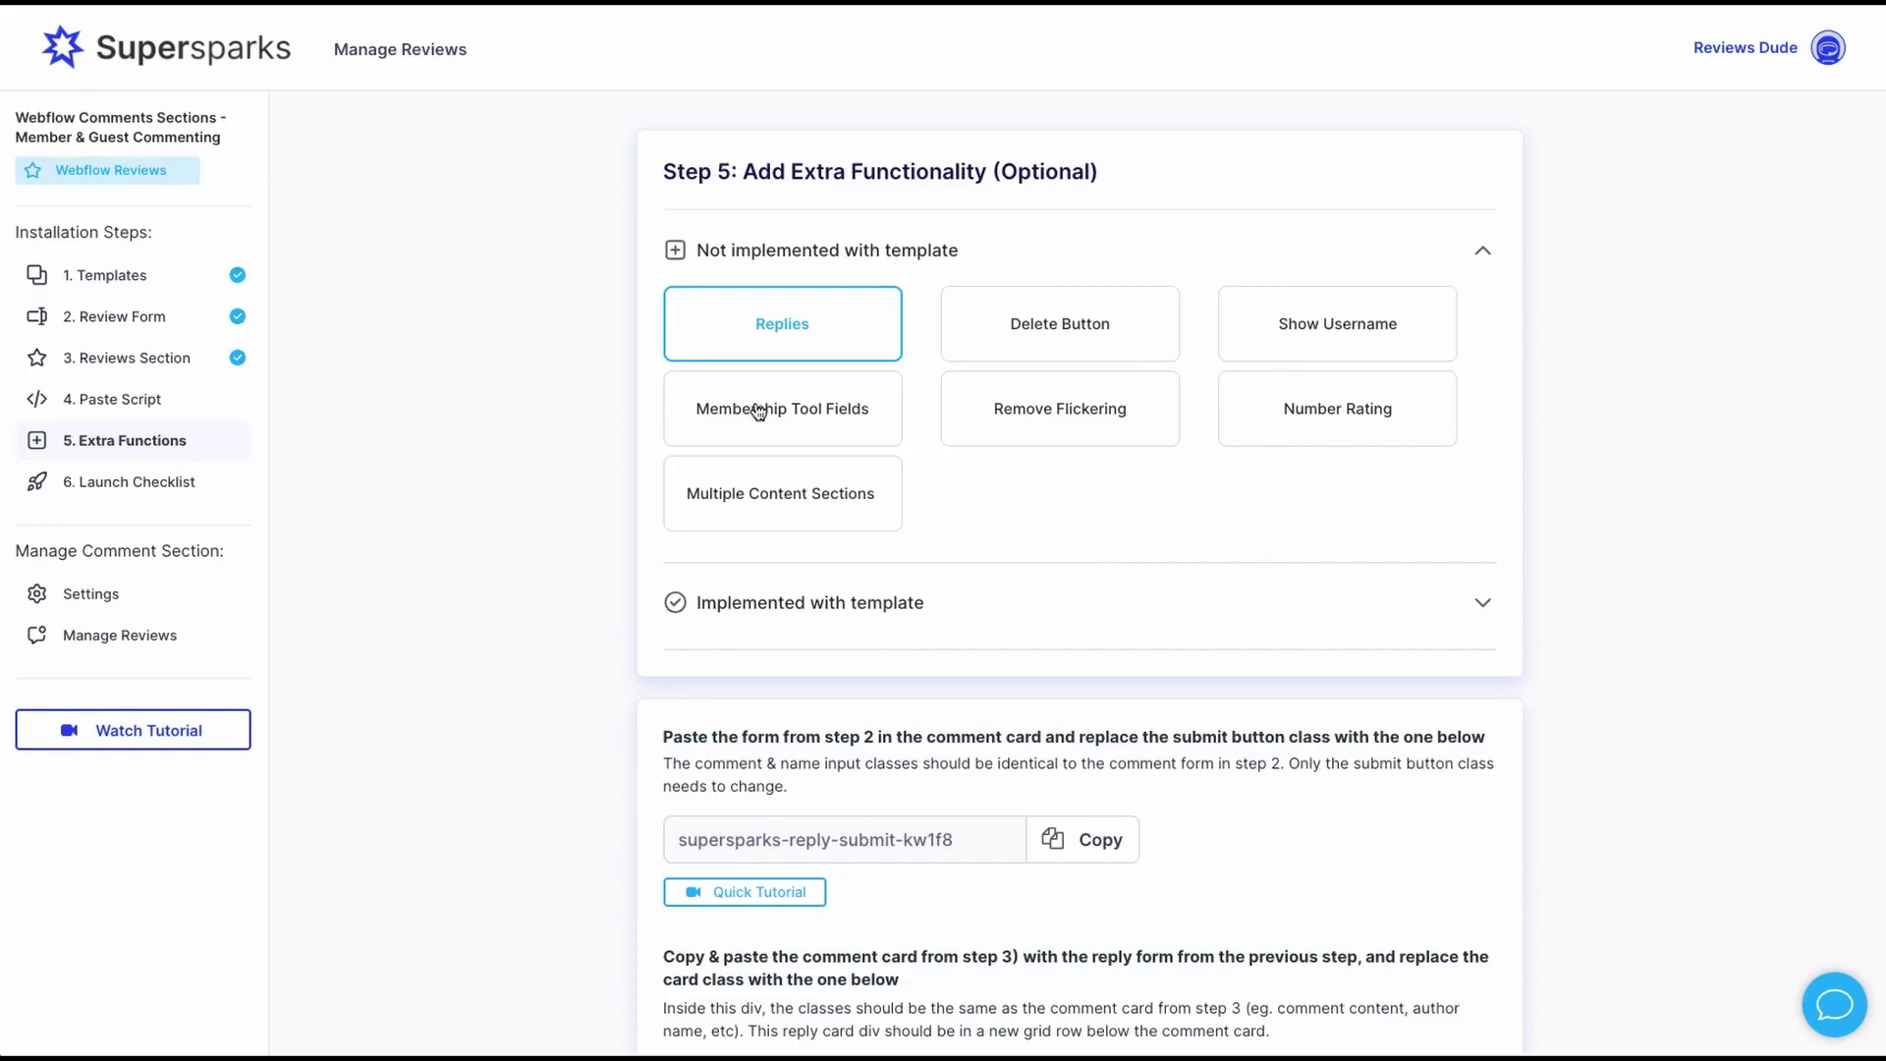
{"action": "left_click", "coordinate": [759, 412]}
{"action": "scroll", "coordinate": [757, 413], "scroll_direction": "down", "scroll_amount": 3}
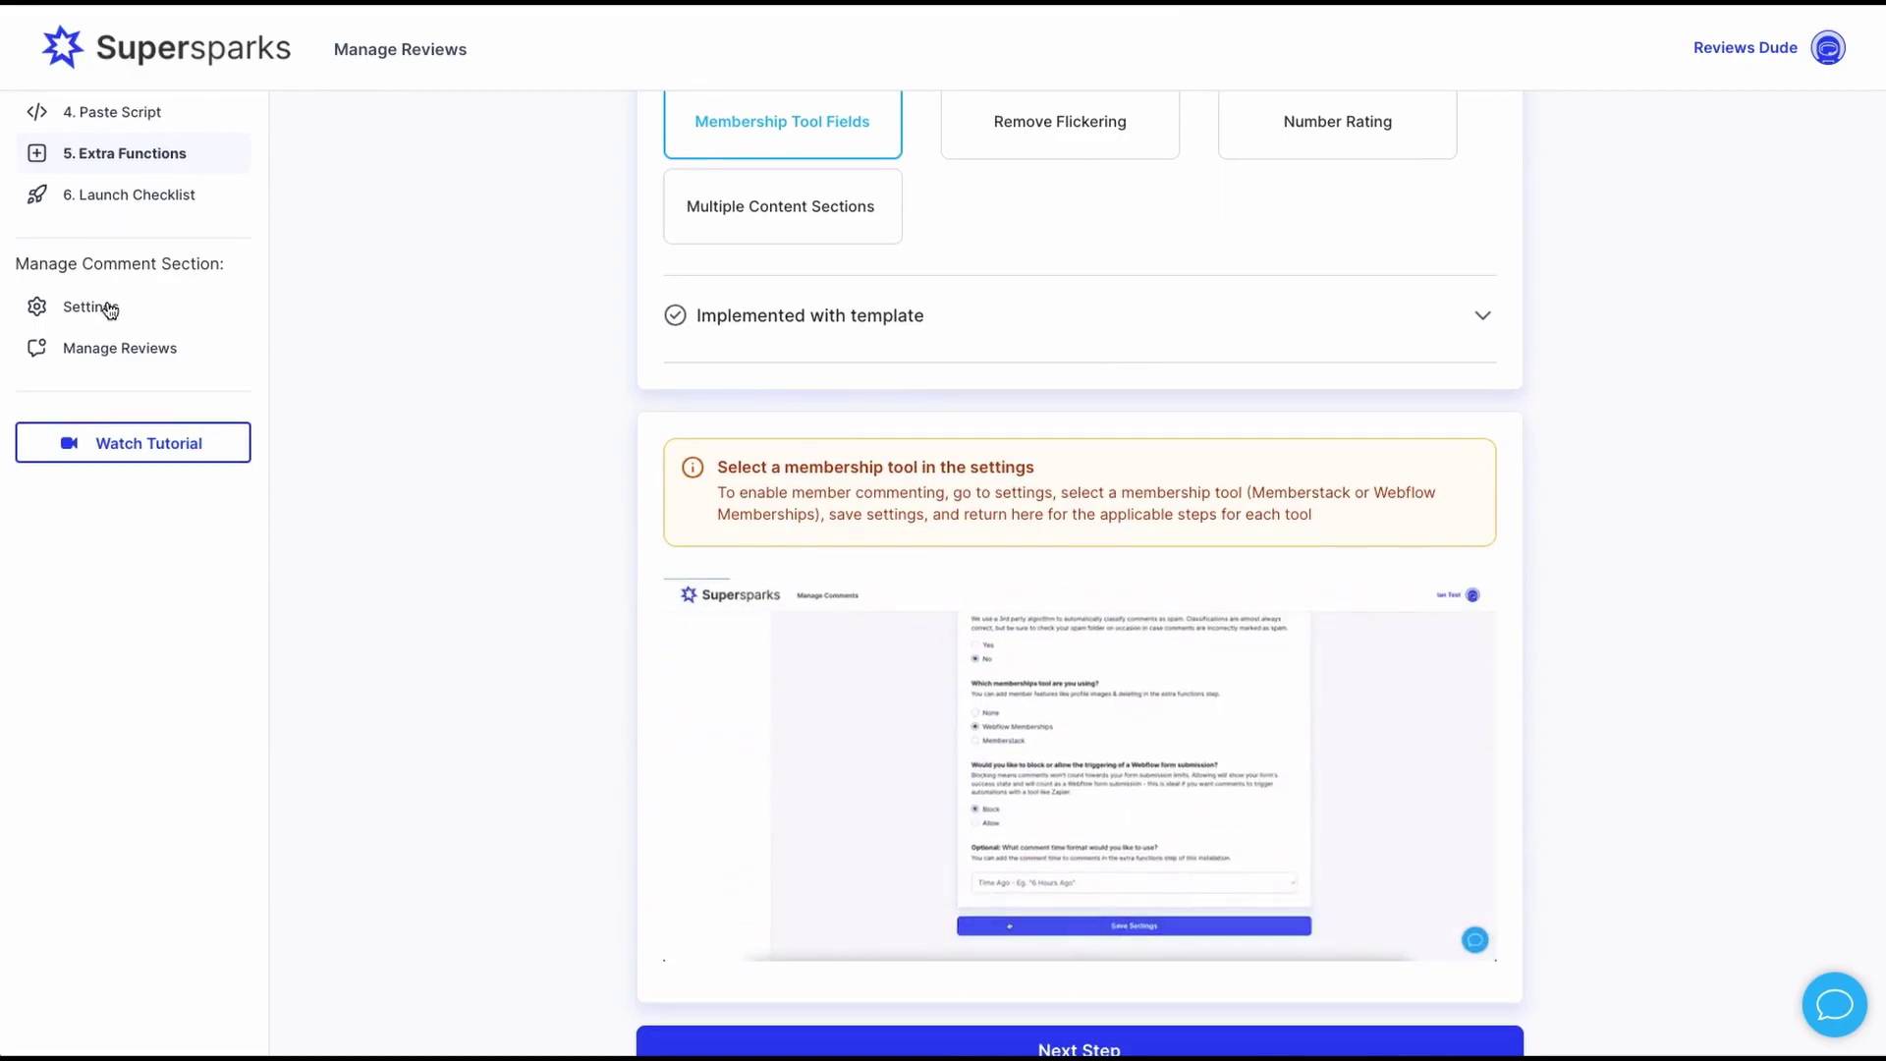
- Choose Webflow Memberships as the membership tool, leave rounding unchanged, and save the settings
{"action": "left_click", "coordinate": [109, 310]}
{"action": "scroll", "coordinate": [767, 422], "scroll_direction": "up", "scroll_amount": 3}
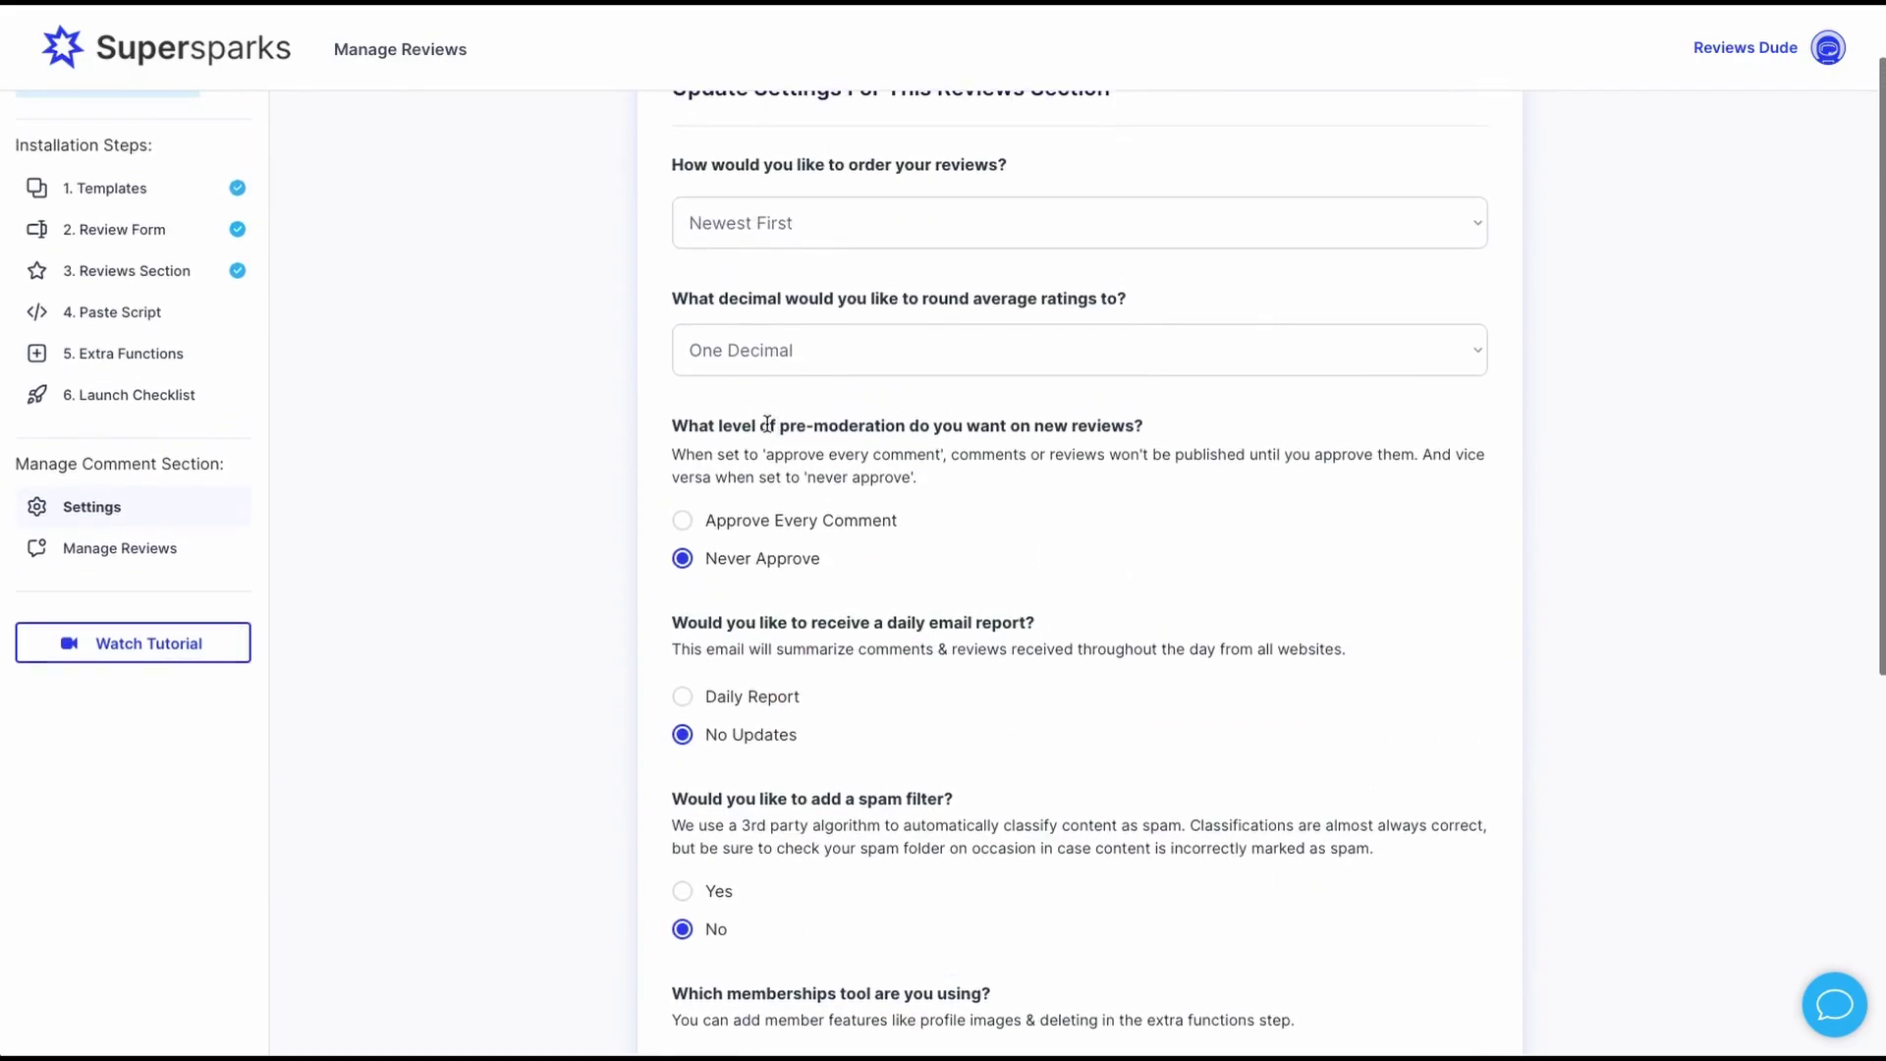
{"action": "left_click", "coordinate": [744, 350]}
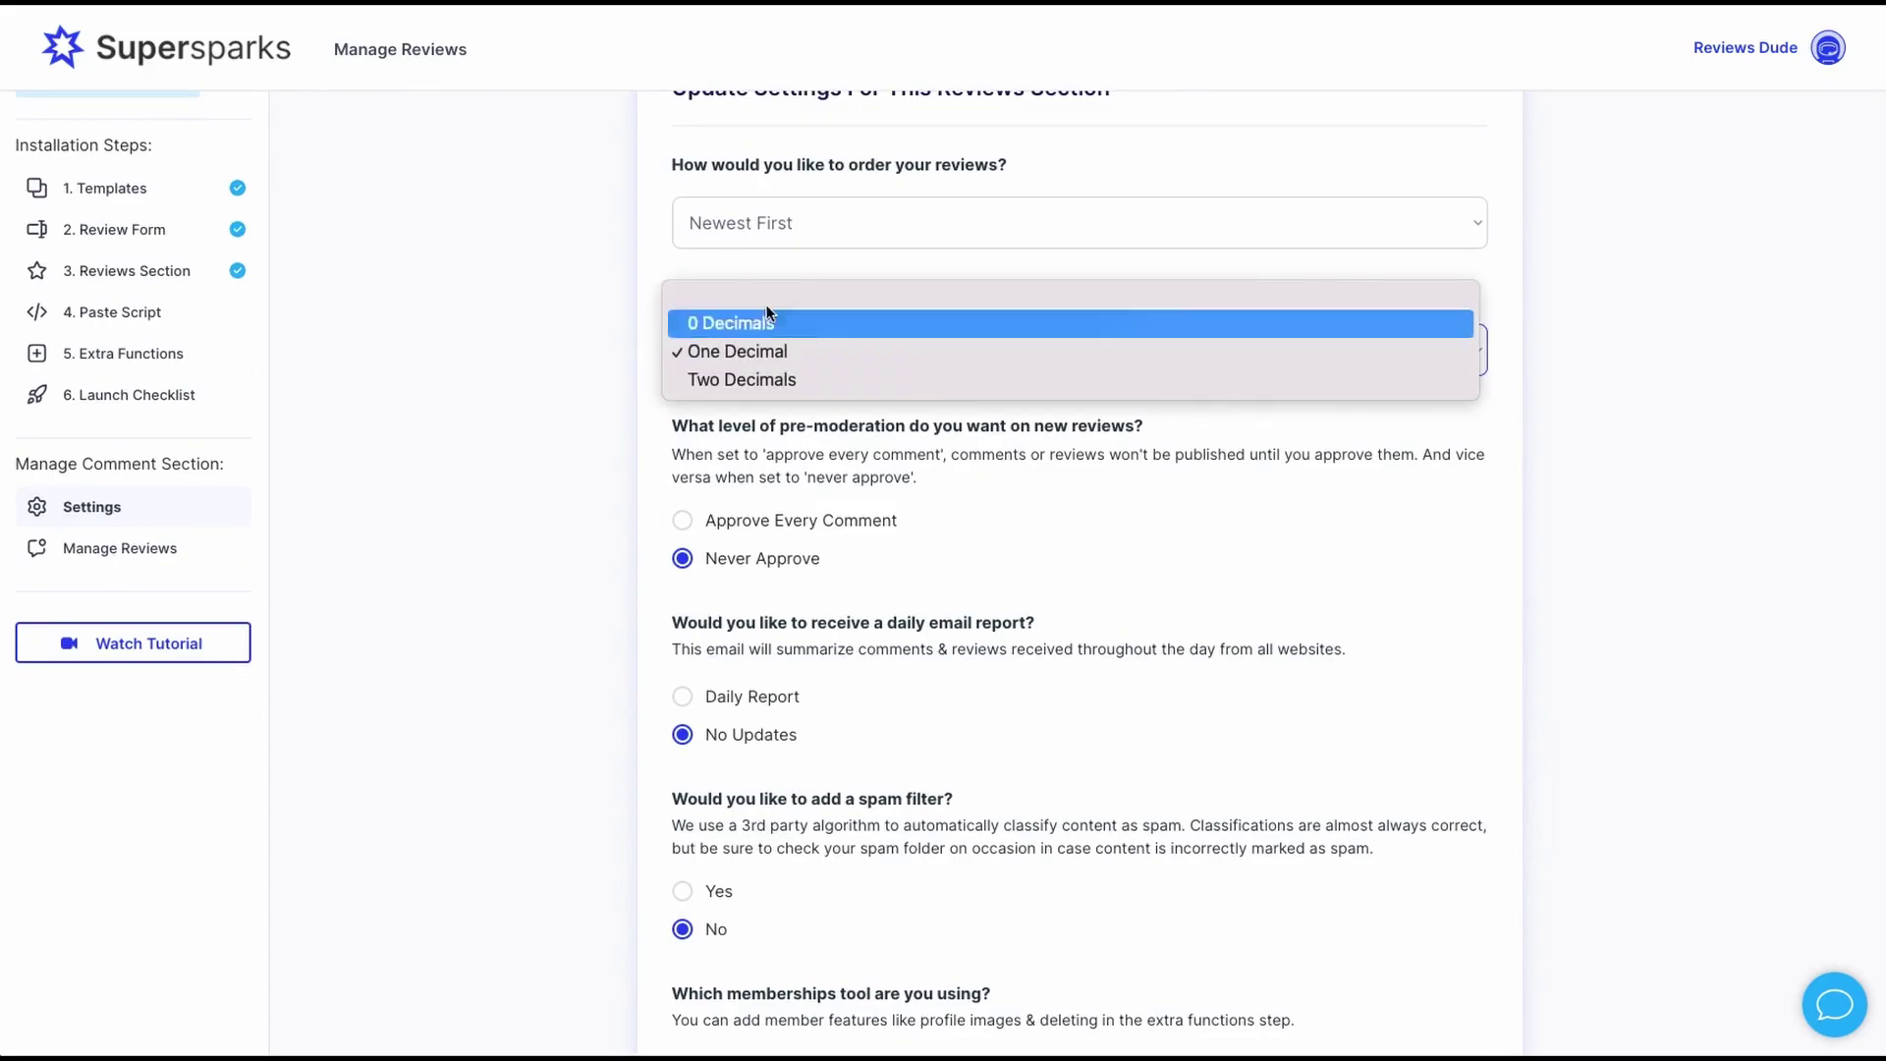
{"action": "left_click", "coordinate": [744, 260]}
{"action": "scroll", "coordinate": [786, 295], "scroll_direction": "down", "scroll_amount": 5}
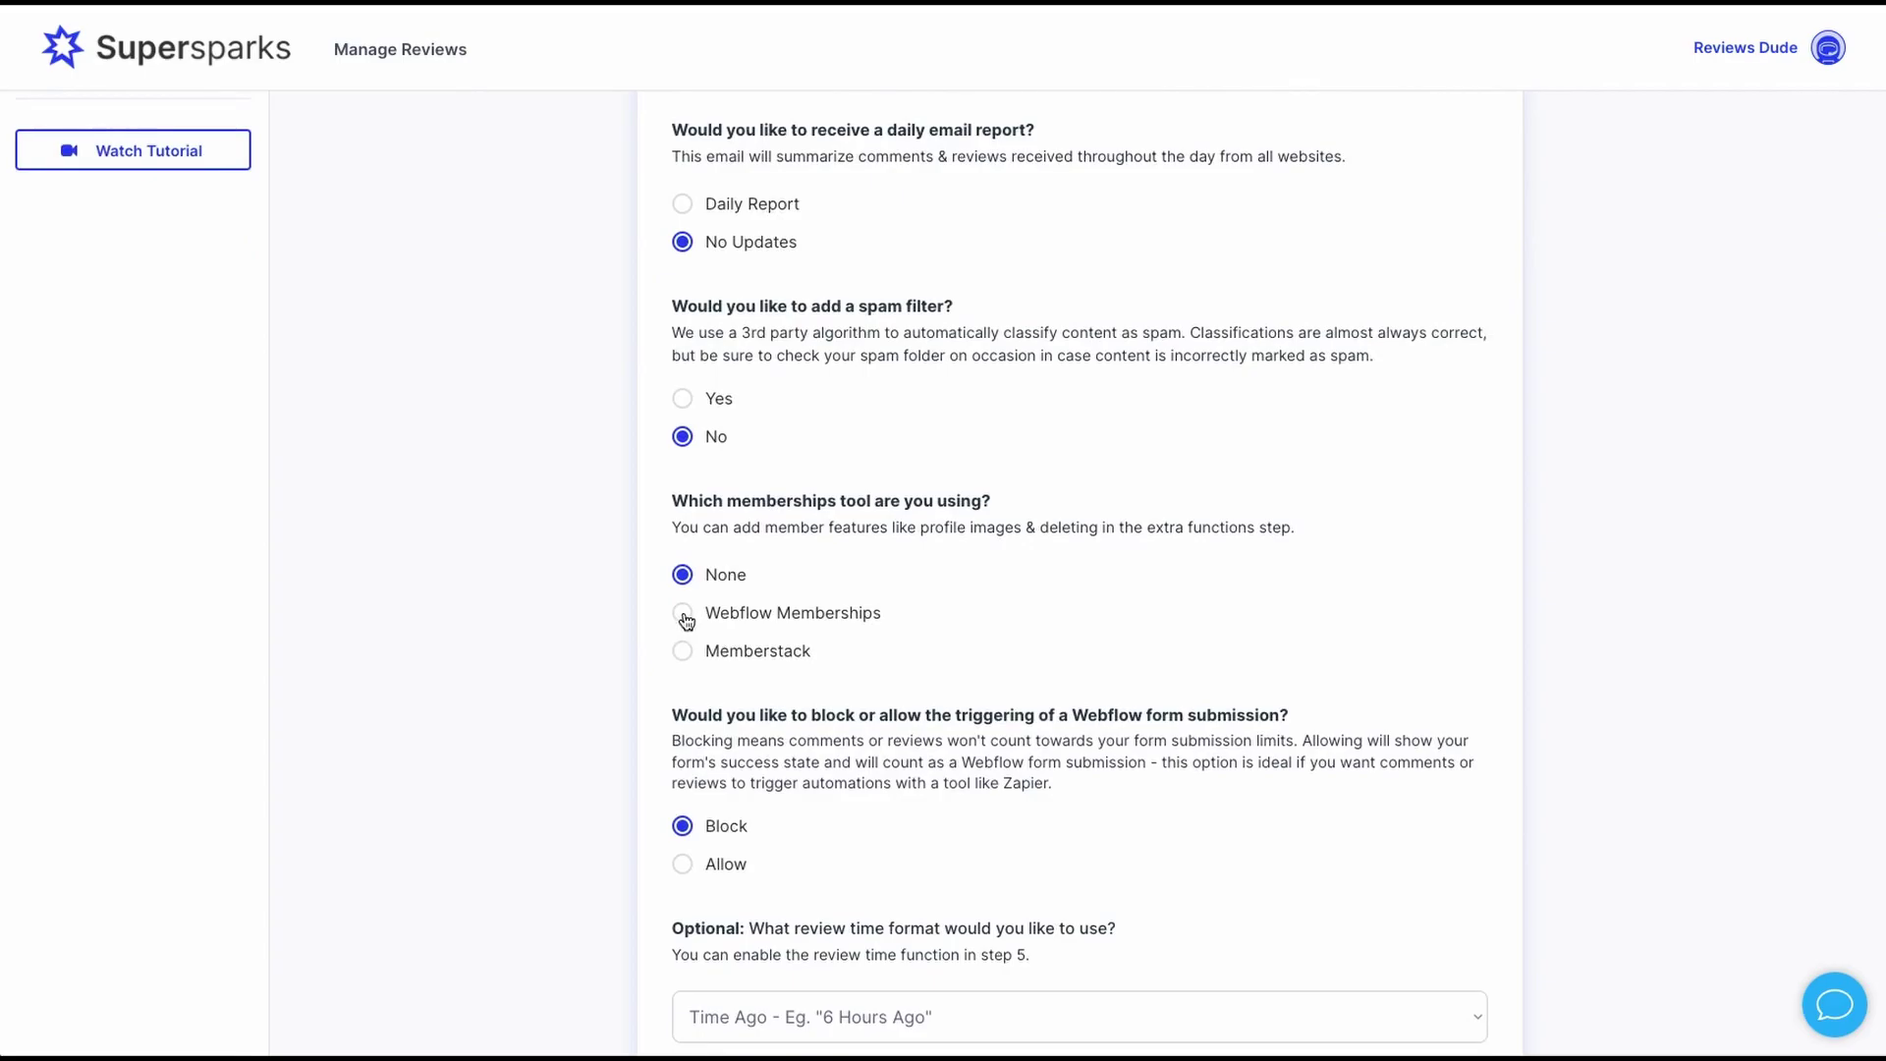
{"action": "left_click", "coordinate": [686, 620]}
{"action": "scroll", "coordinate": [752, 613], "scroll_direction": "down", "scroll_amount": 3}
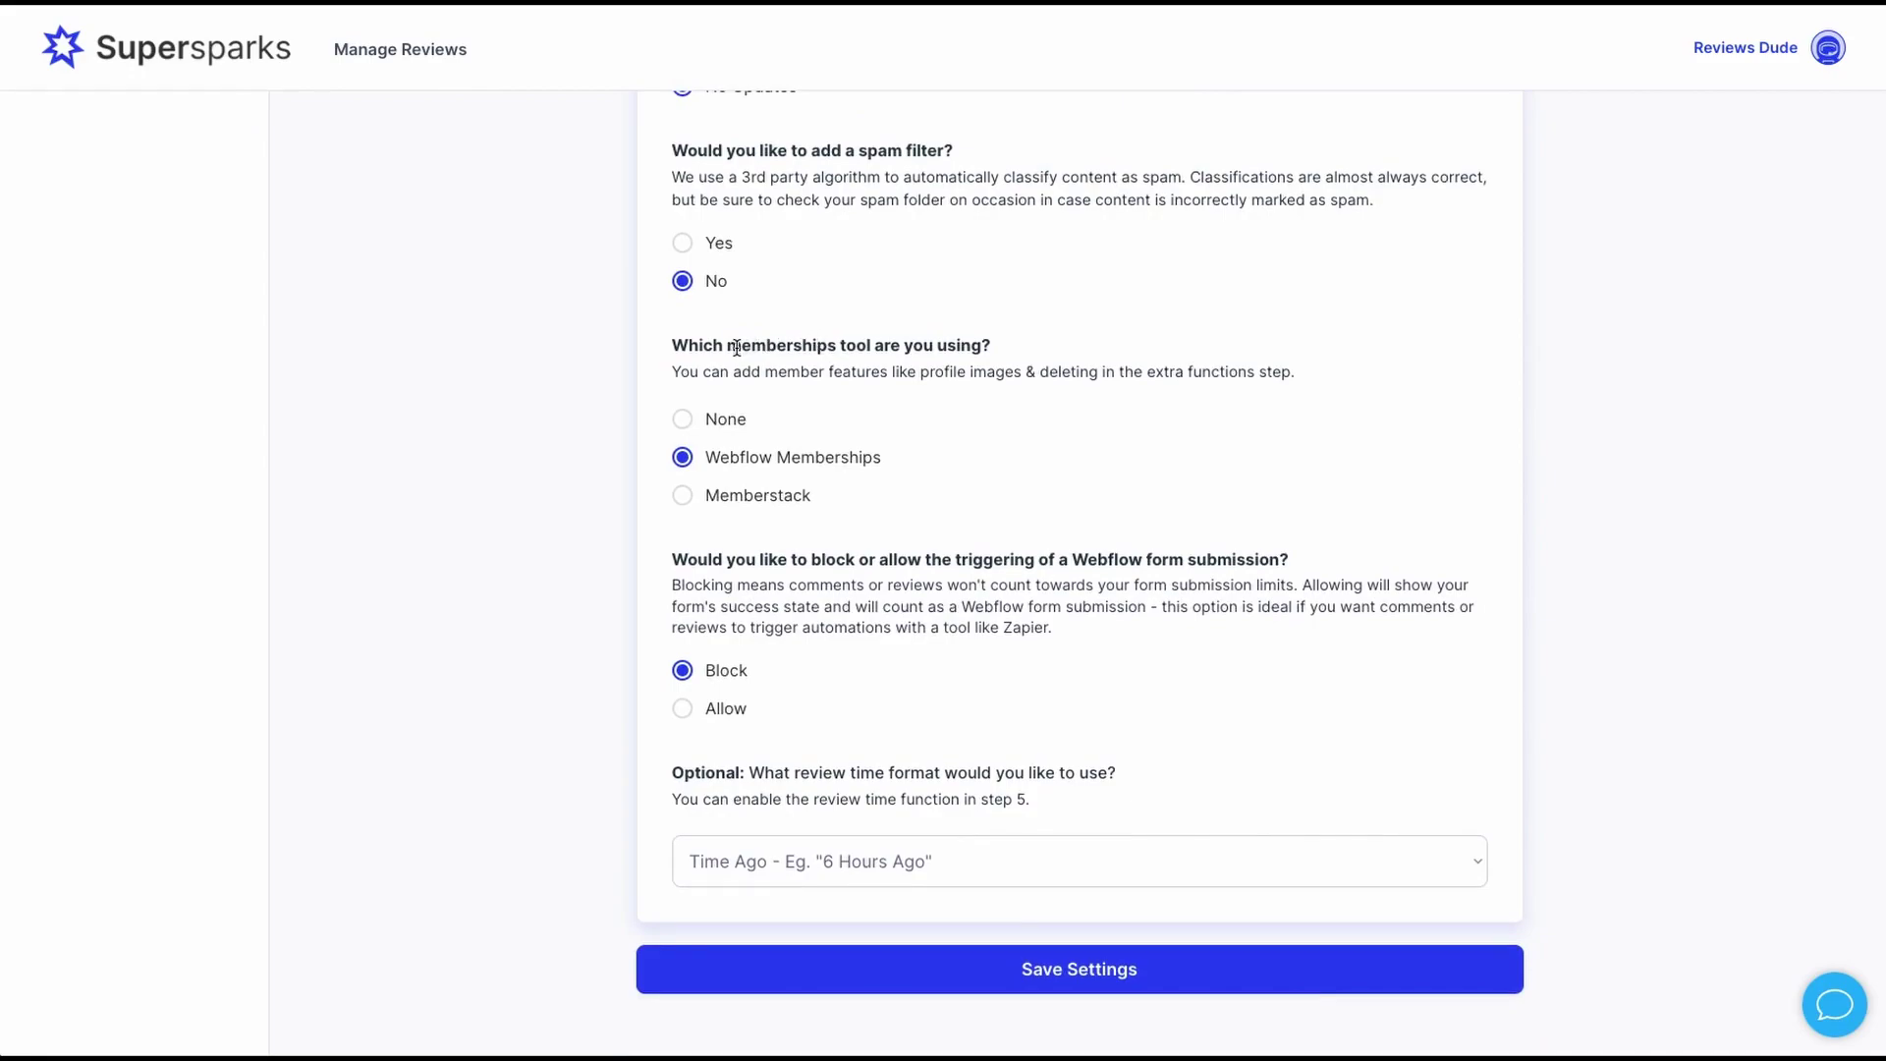
{"action": "left_click", "coordinate": [1028, 971]}
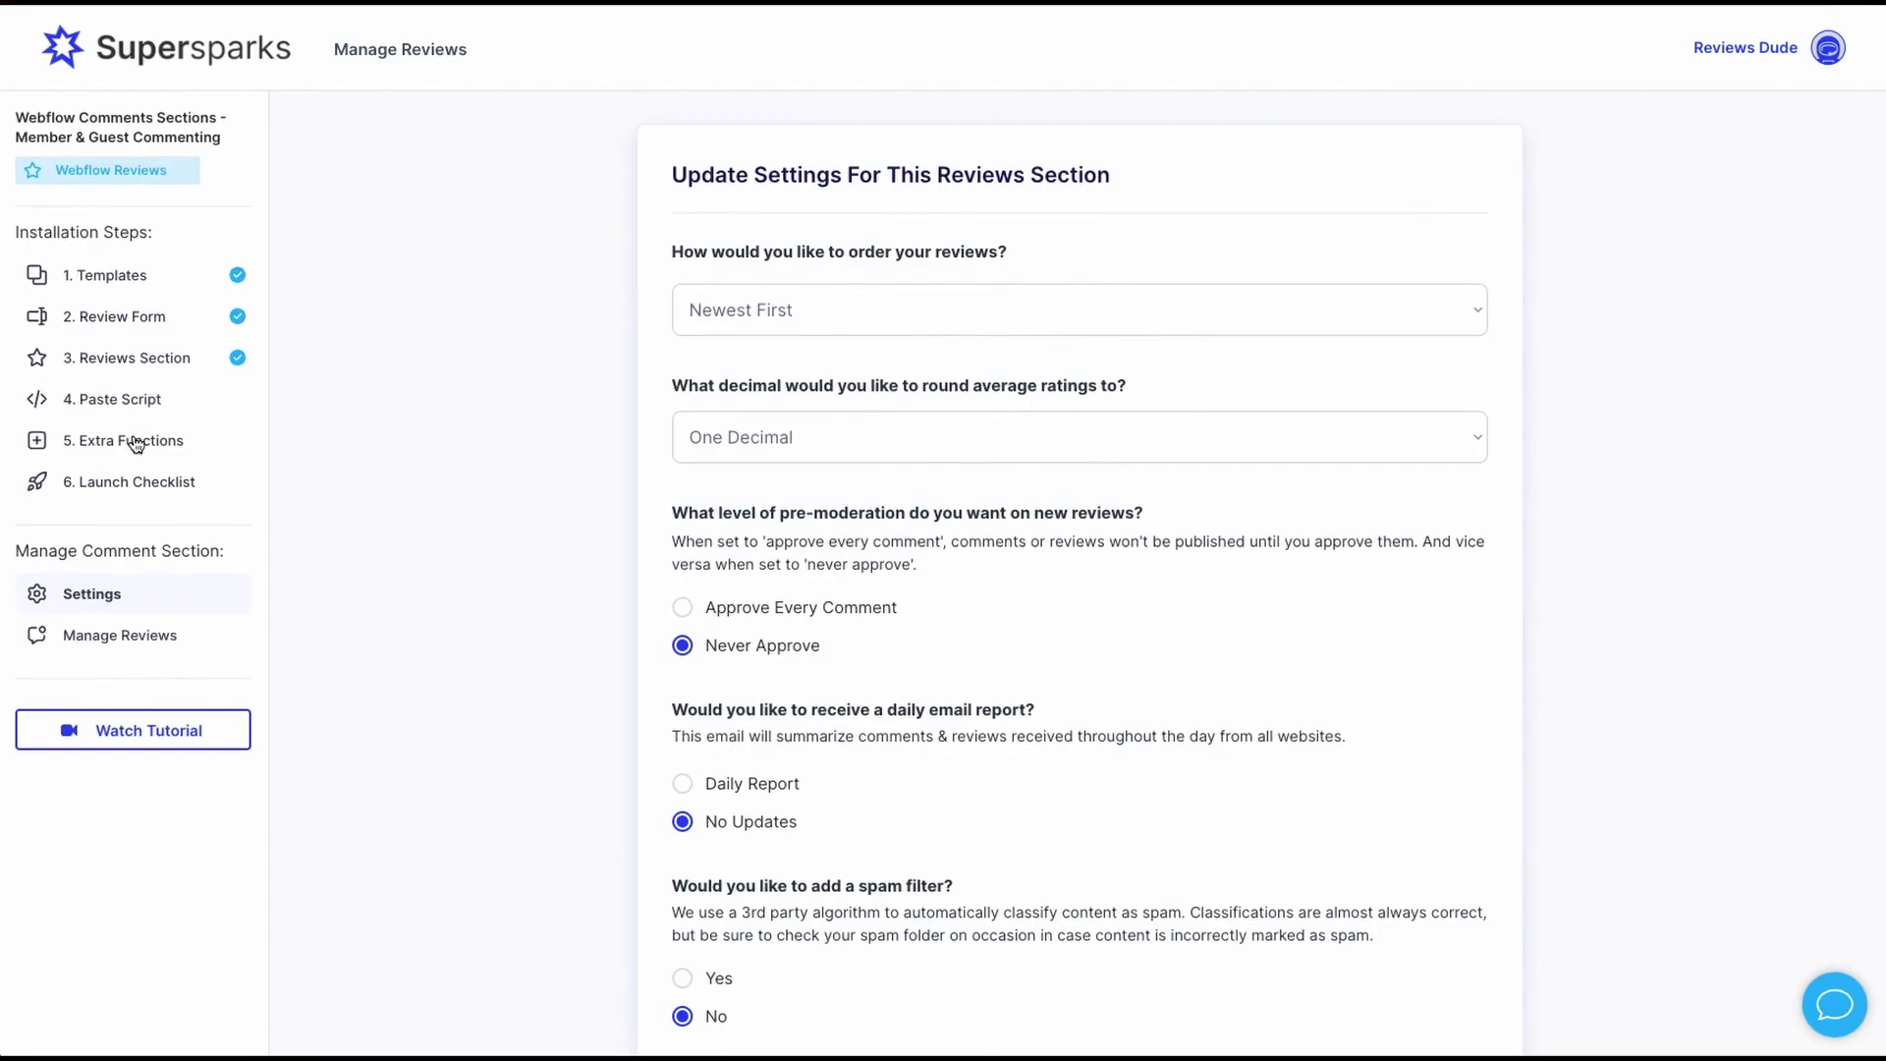
- Read the username and profile-images slugs under Step 5 Membership Tool Fields
{"action": "left_click", "coordinate": [135, 442]}
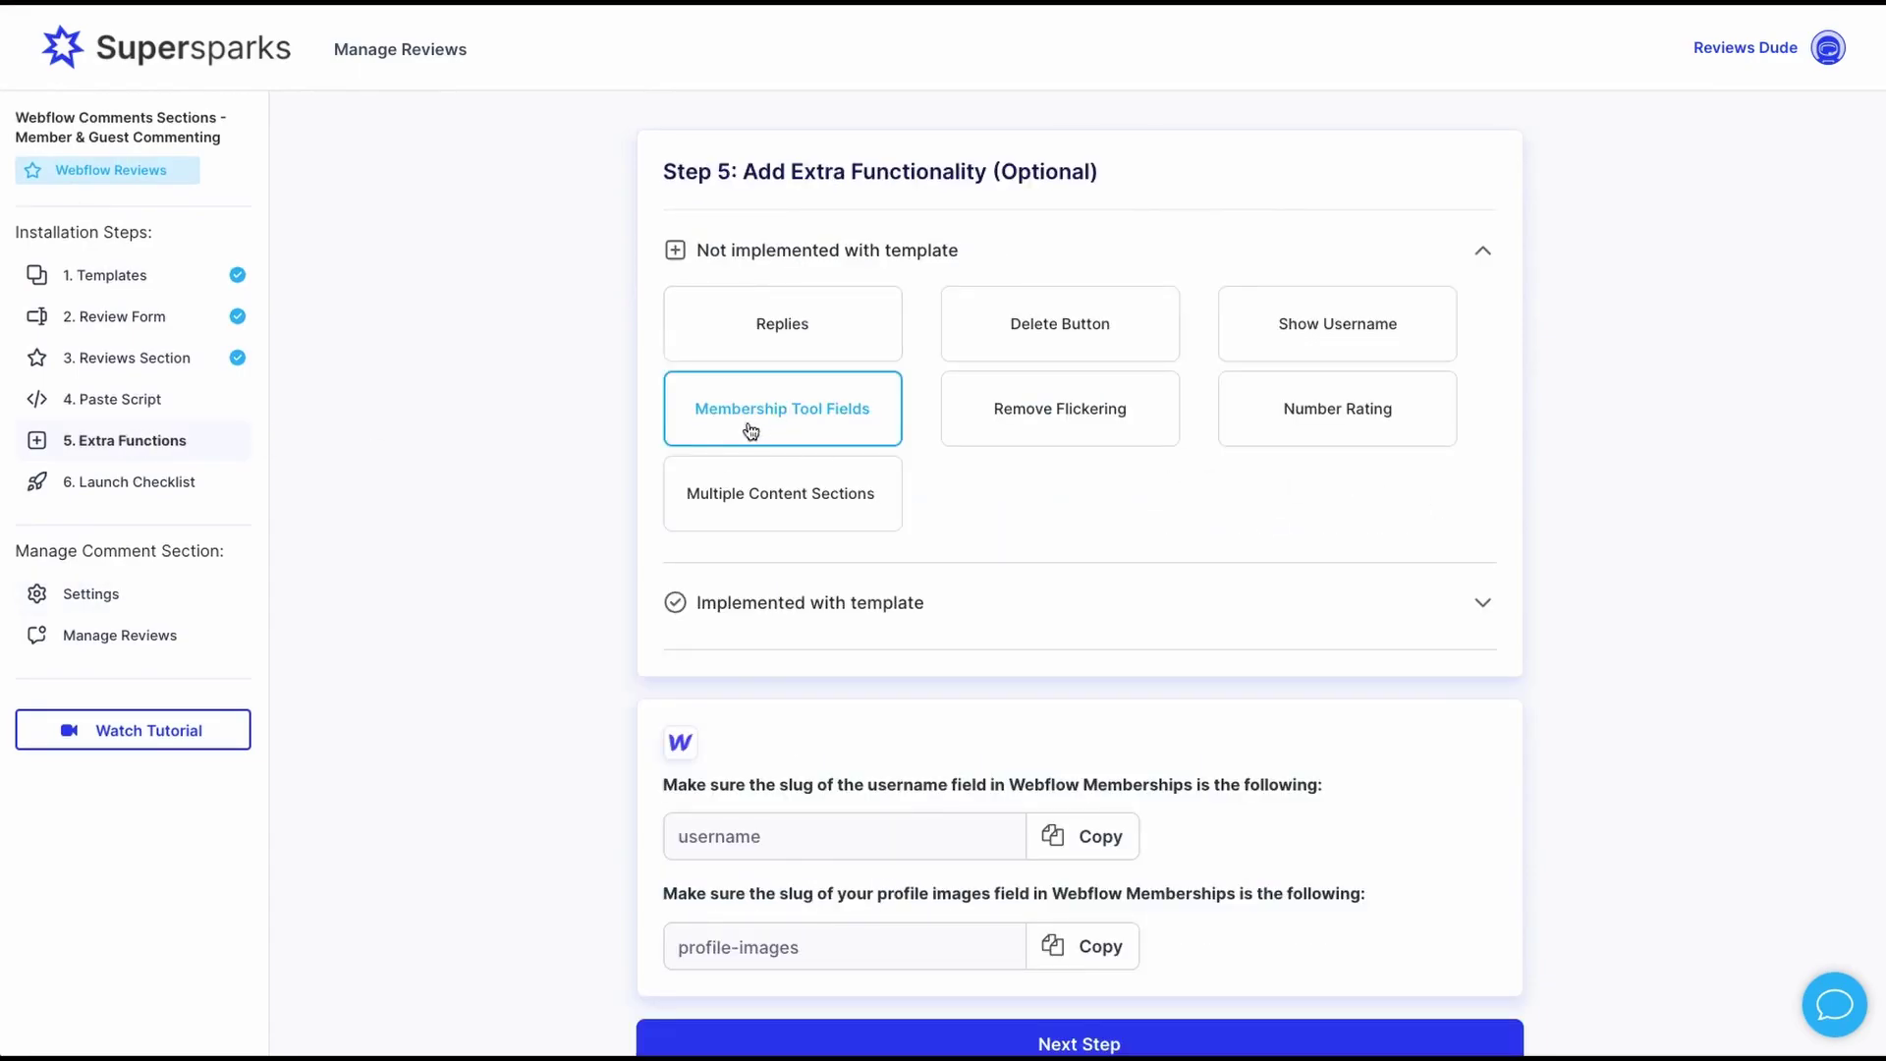
{"action": "scroll", "coordinate": [917, 463], "scroll_direction": "down", "scroll_amount": 1}
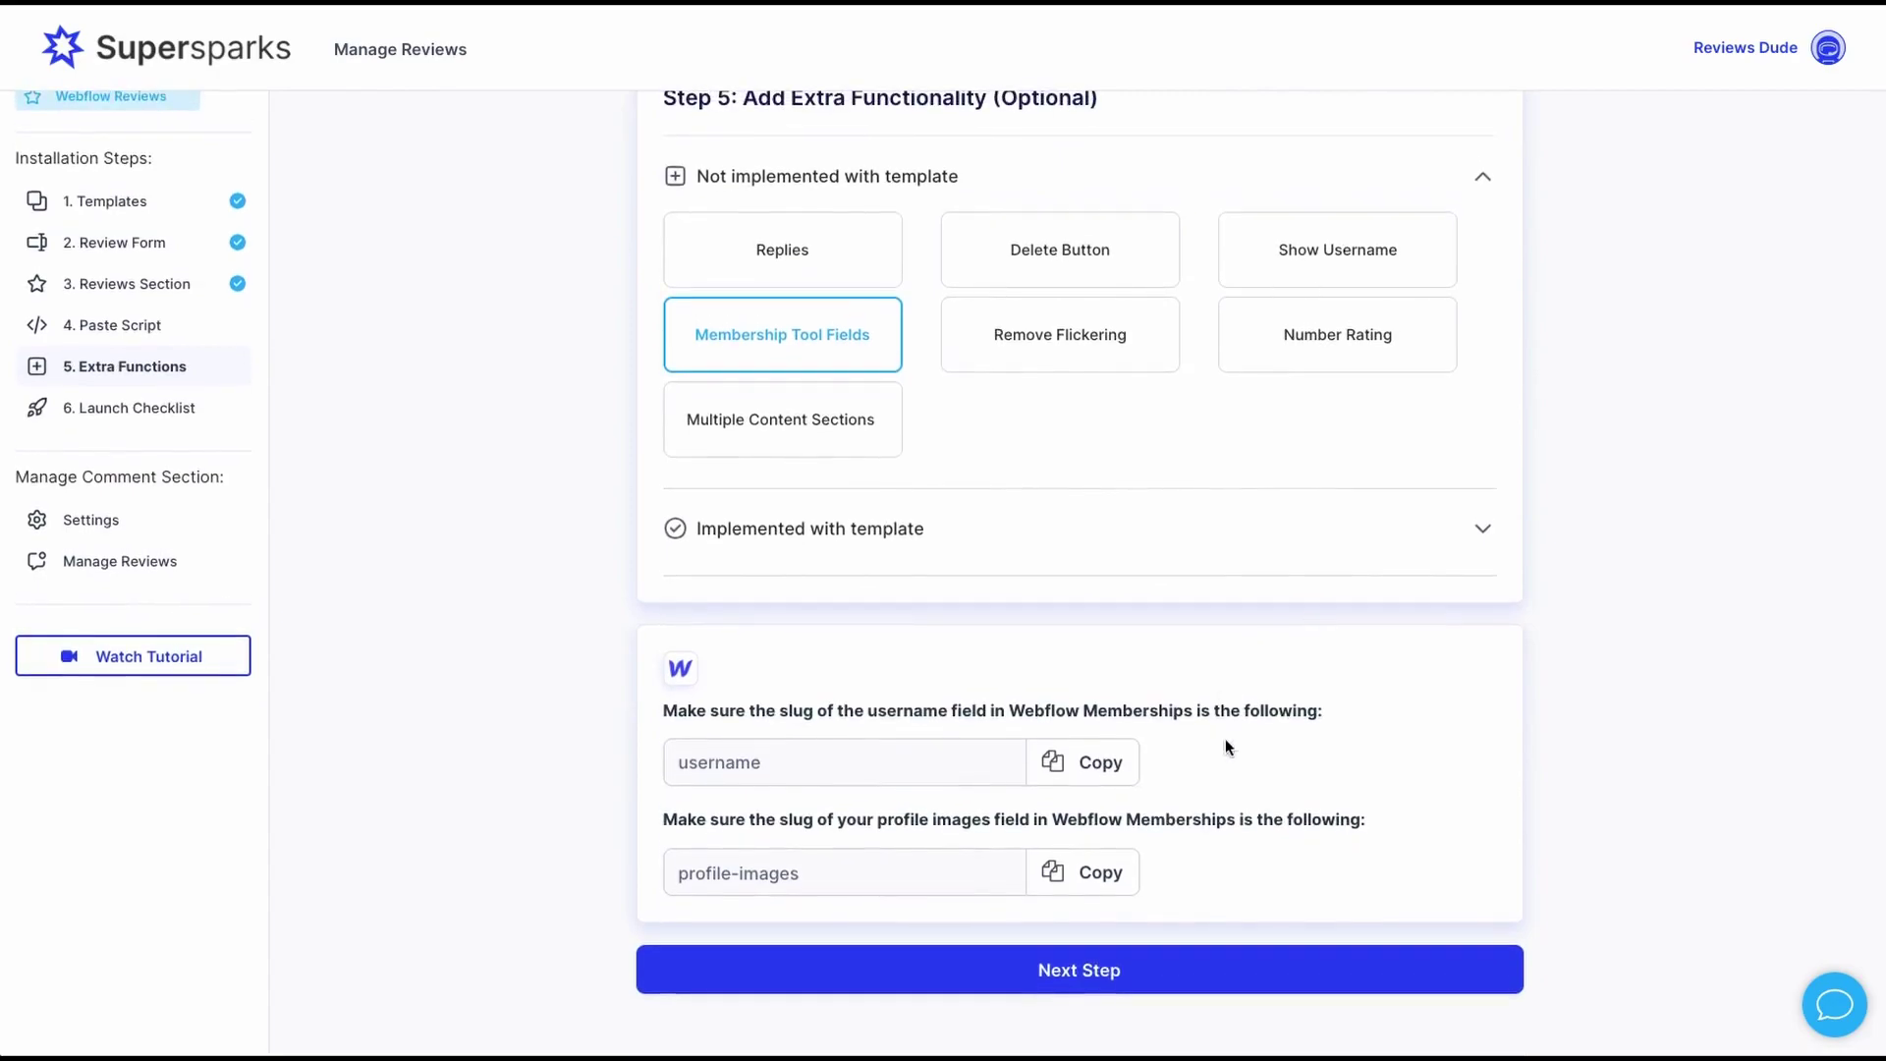
{"action": "left_click", "coordinate": [1328, 252]}
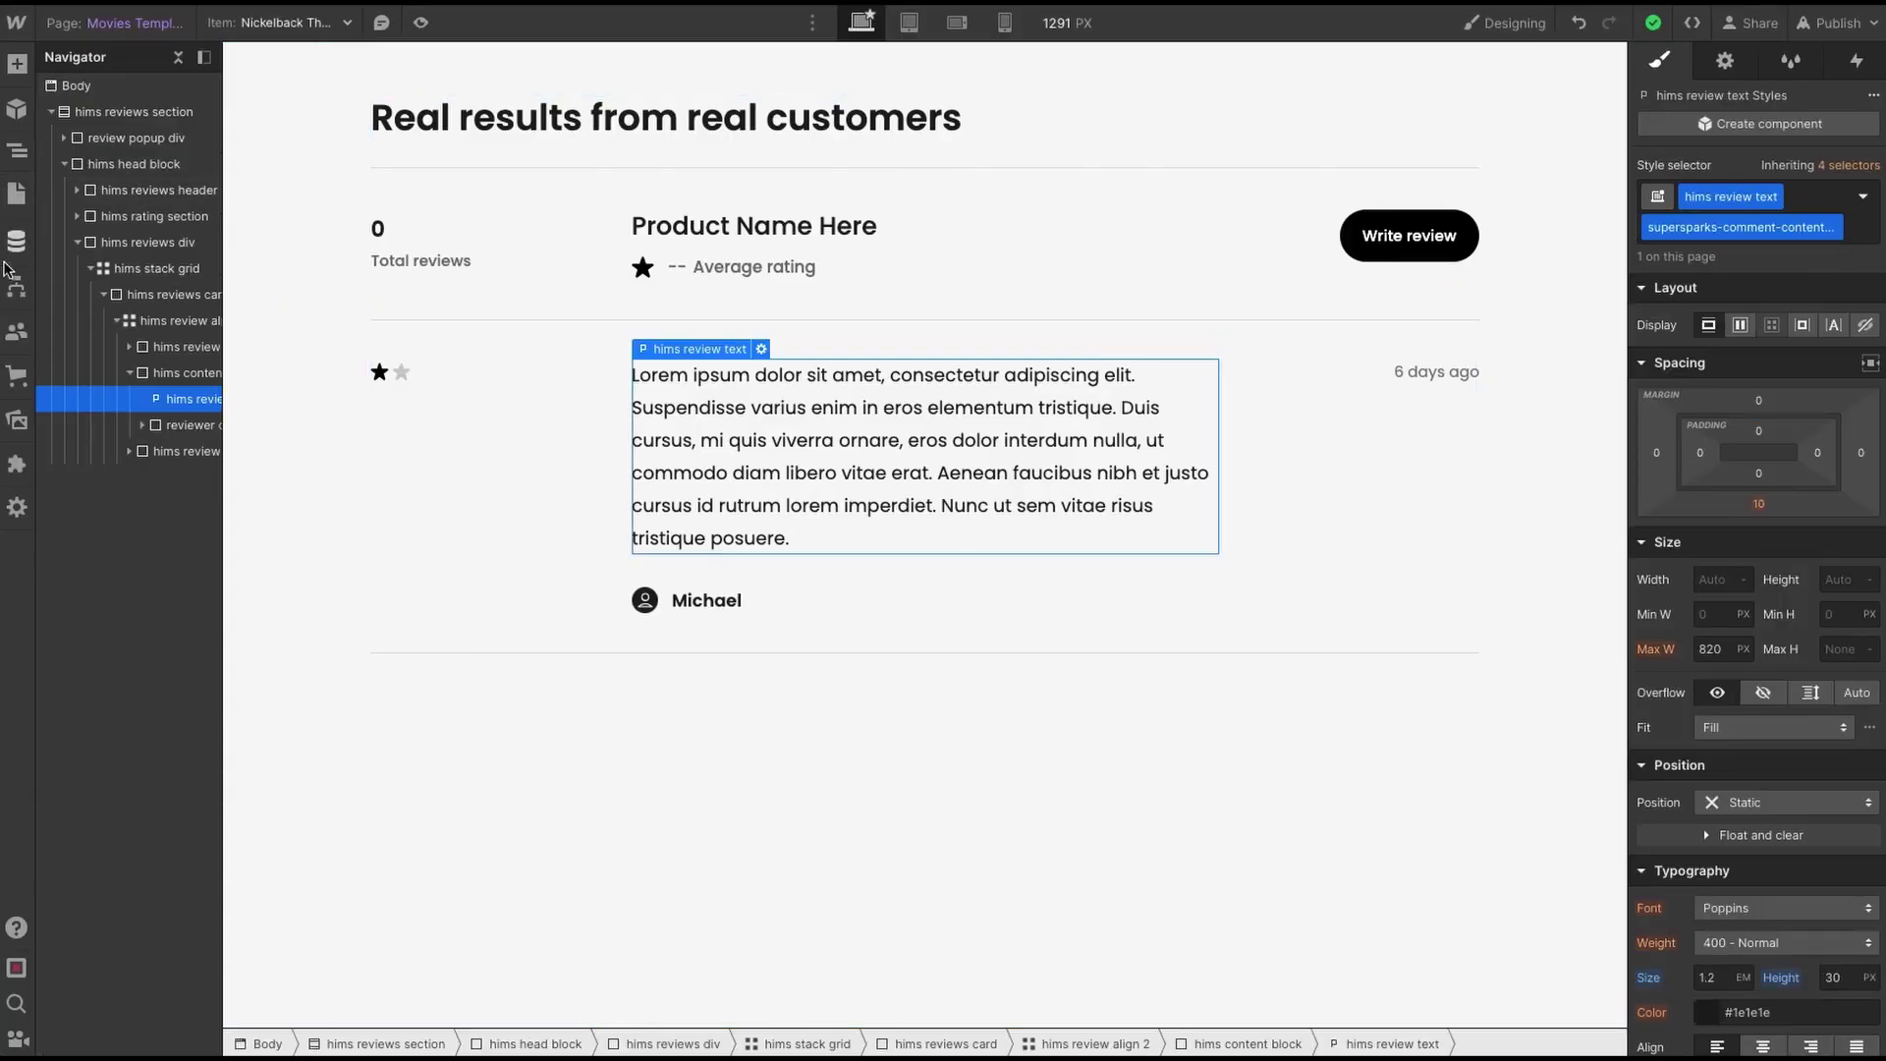
- Open the site's User accounts list and view a verified member's account details
{"action": "left_click", "coordinate": [16, 331]}
{"action": "left_click", "coordinate": [144, 181]}
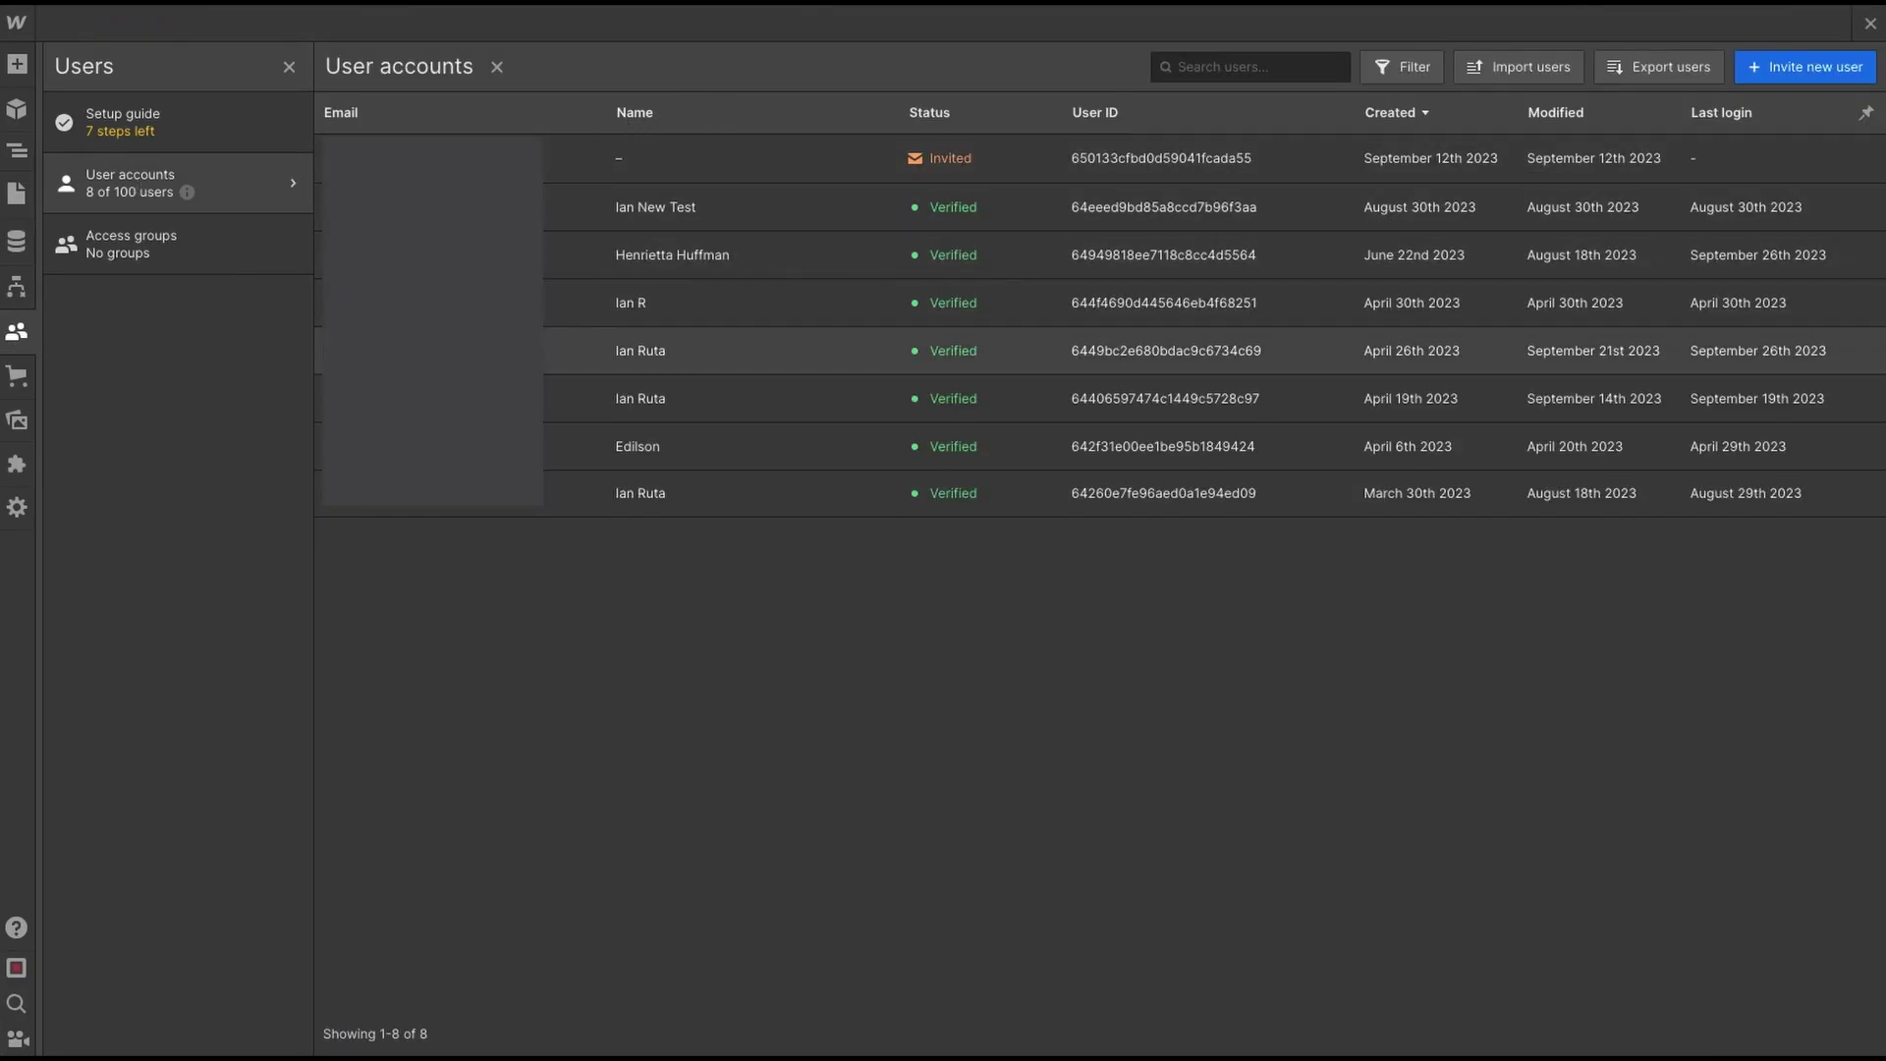
{"action": "left_click", "coordinate": [688, 350]}
{"action": "scroll", "coordinate": [757, 717], "scroll_direction": "down", "scroll_amount": 3}
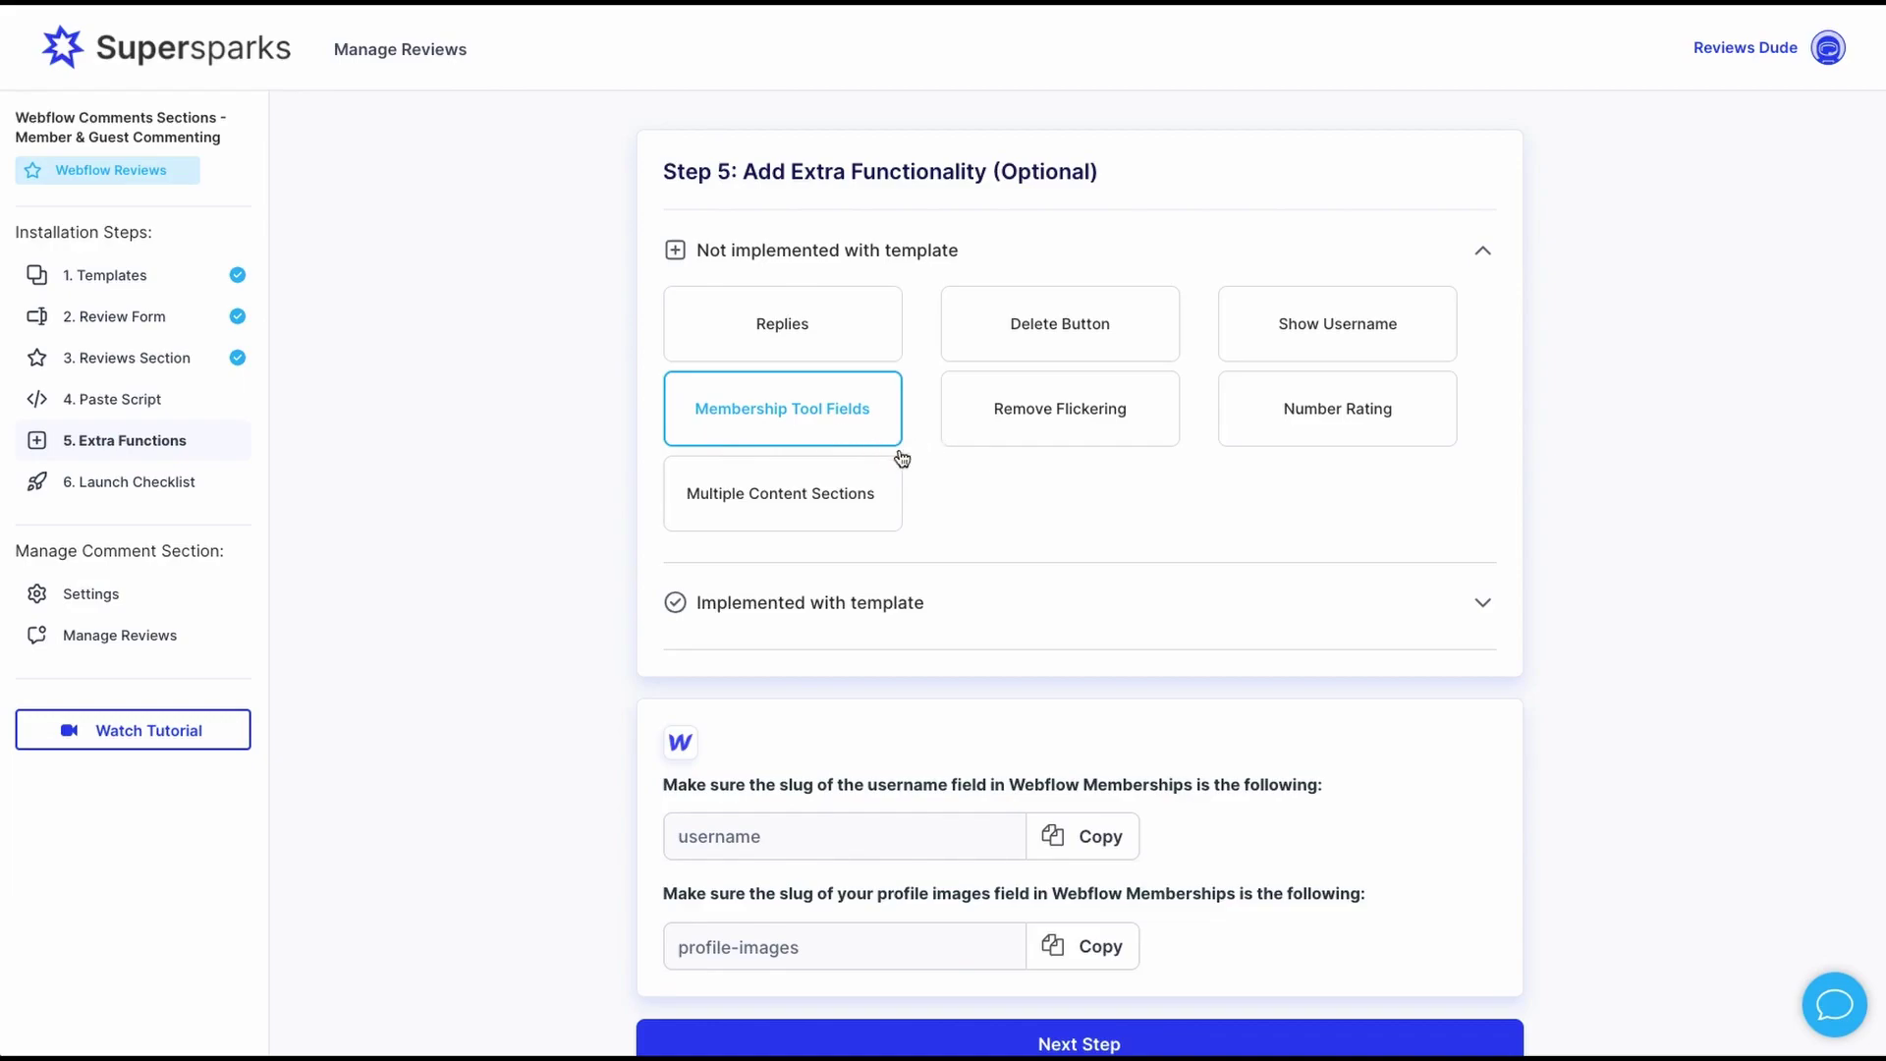
- Scroll through the Membership Tool Fields slugs on Supersparks' Step 5 page
{"action": "scroll", "coordinate": [922, 462], "scroll_direction": "down", "scroll_amount": 1}
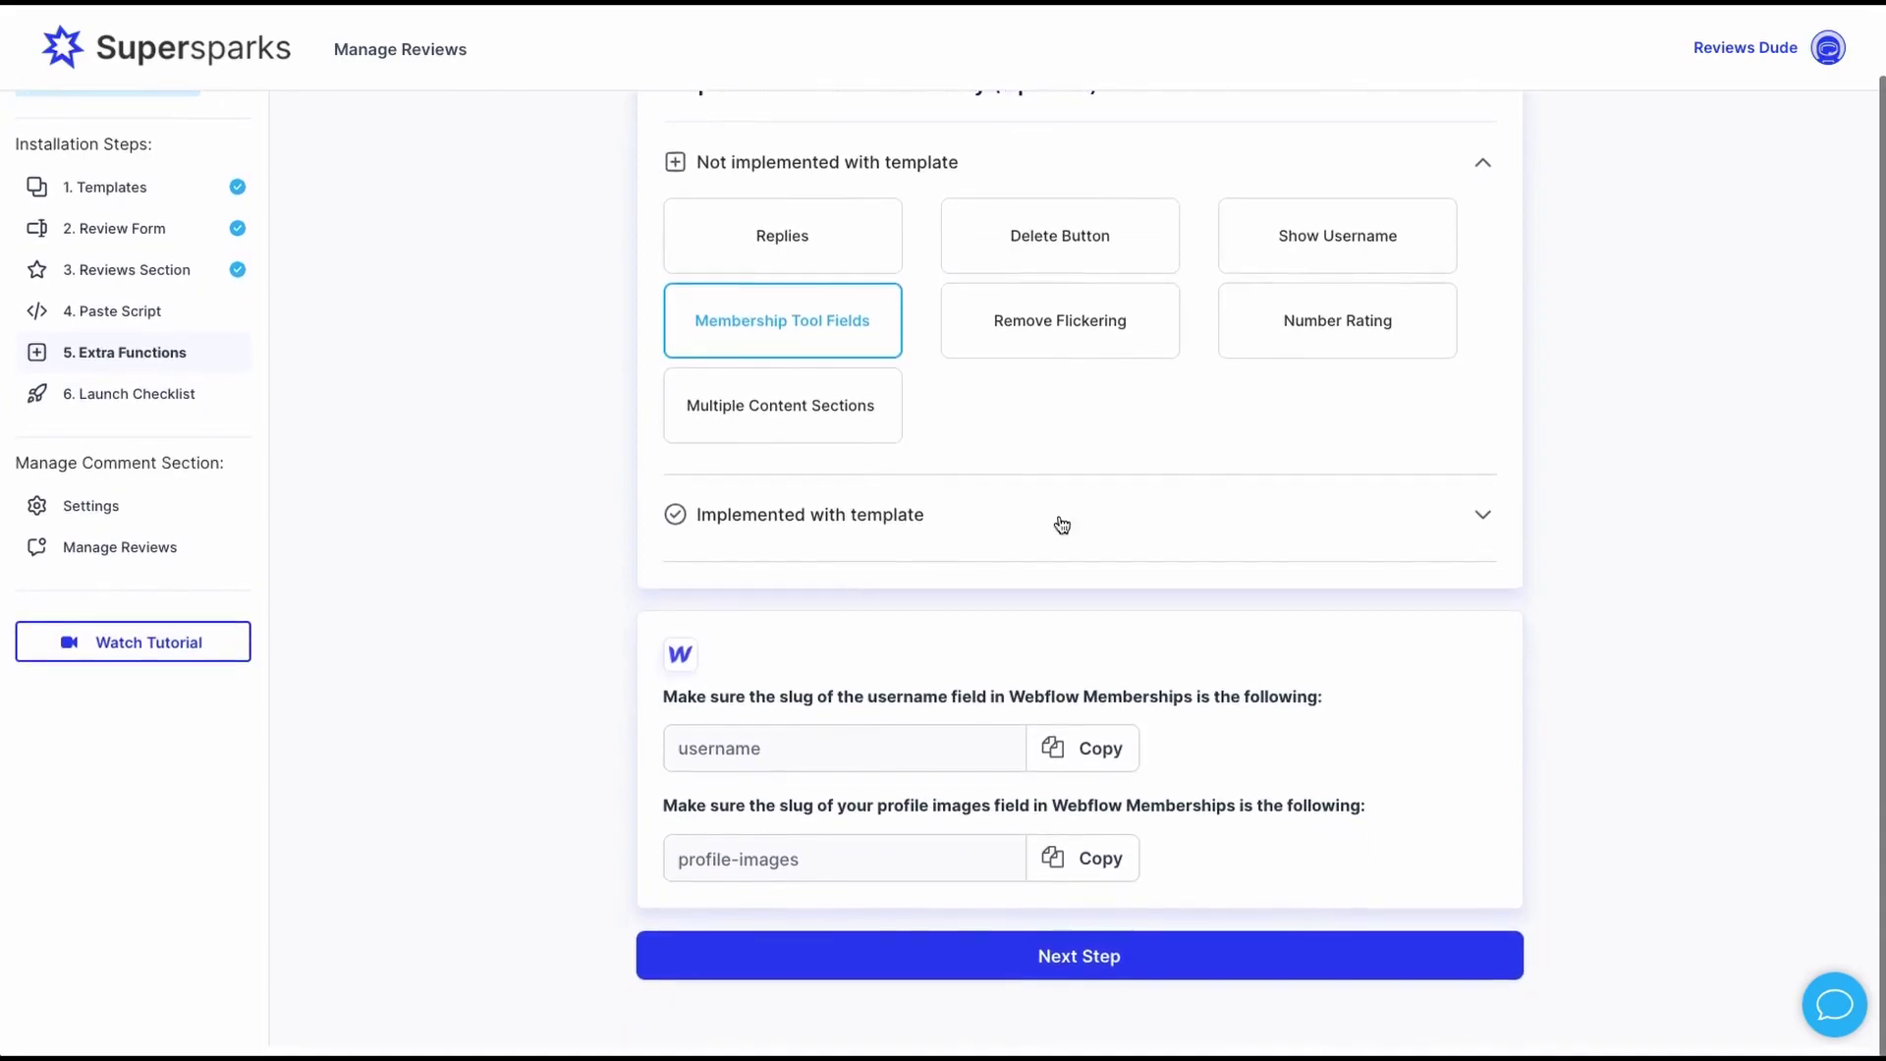
{"action": "scroll", "coordinate": [1307, 619], "scroll_direction": "up", "scroll_amount": 1}
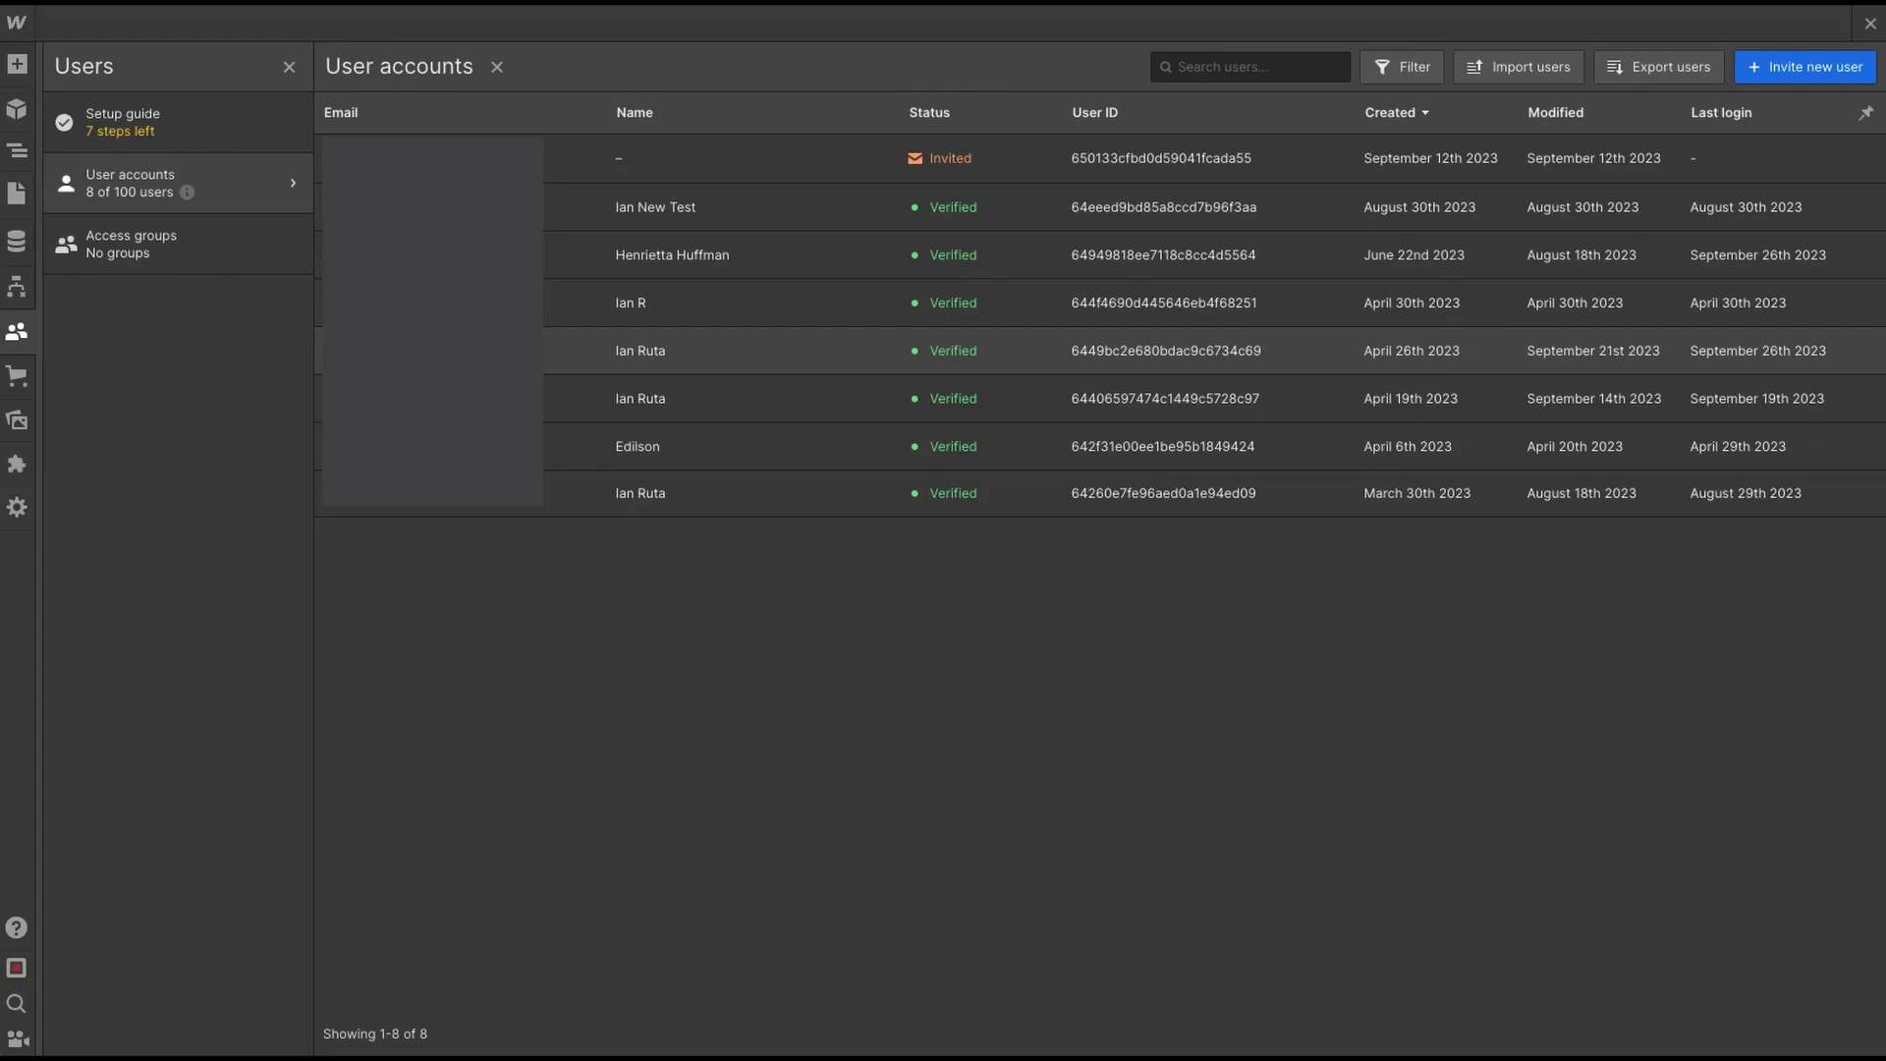
- Open a member's account and scroll to its Profile Images and Username custom fields
{"action": "left_click", "coordinate": [1159, 351]}
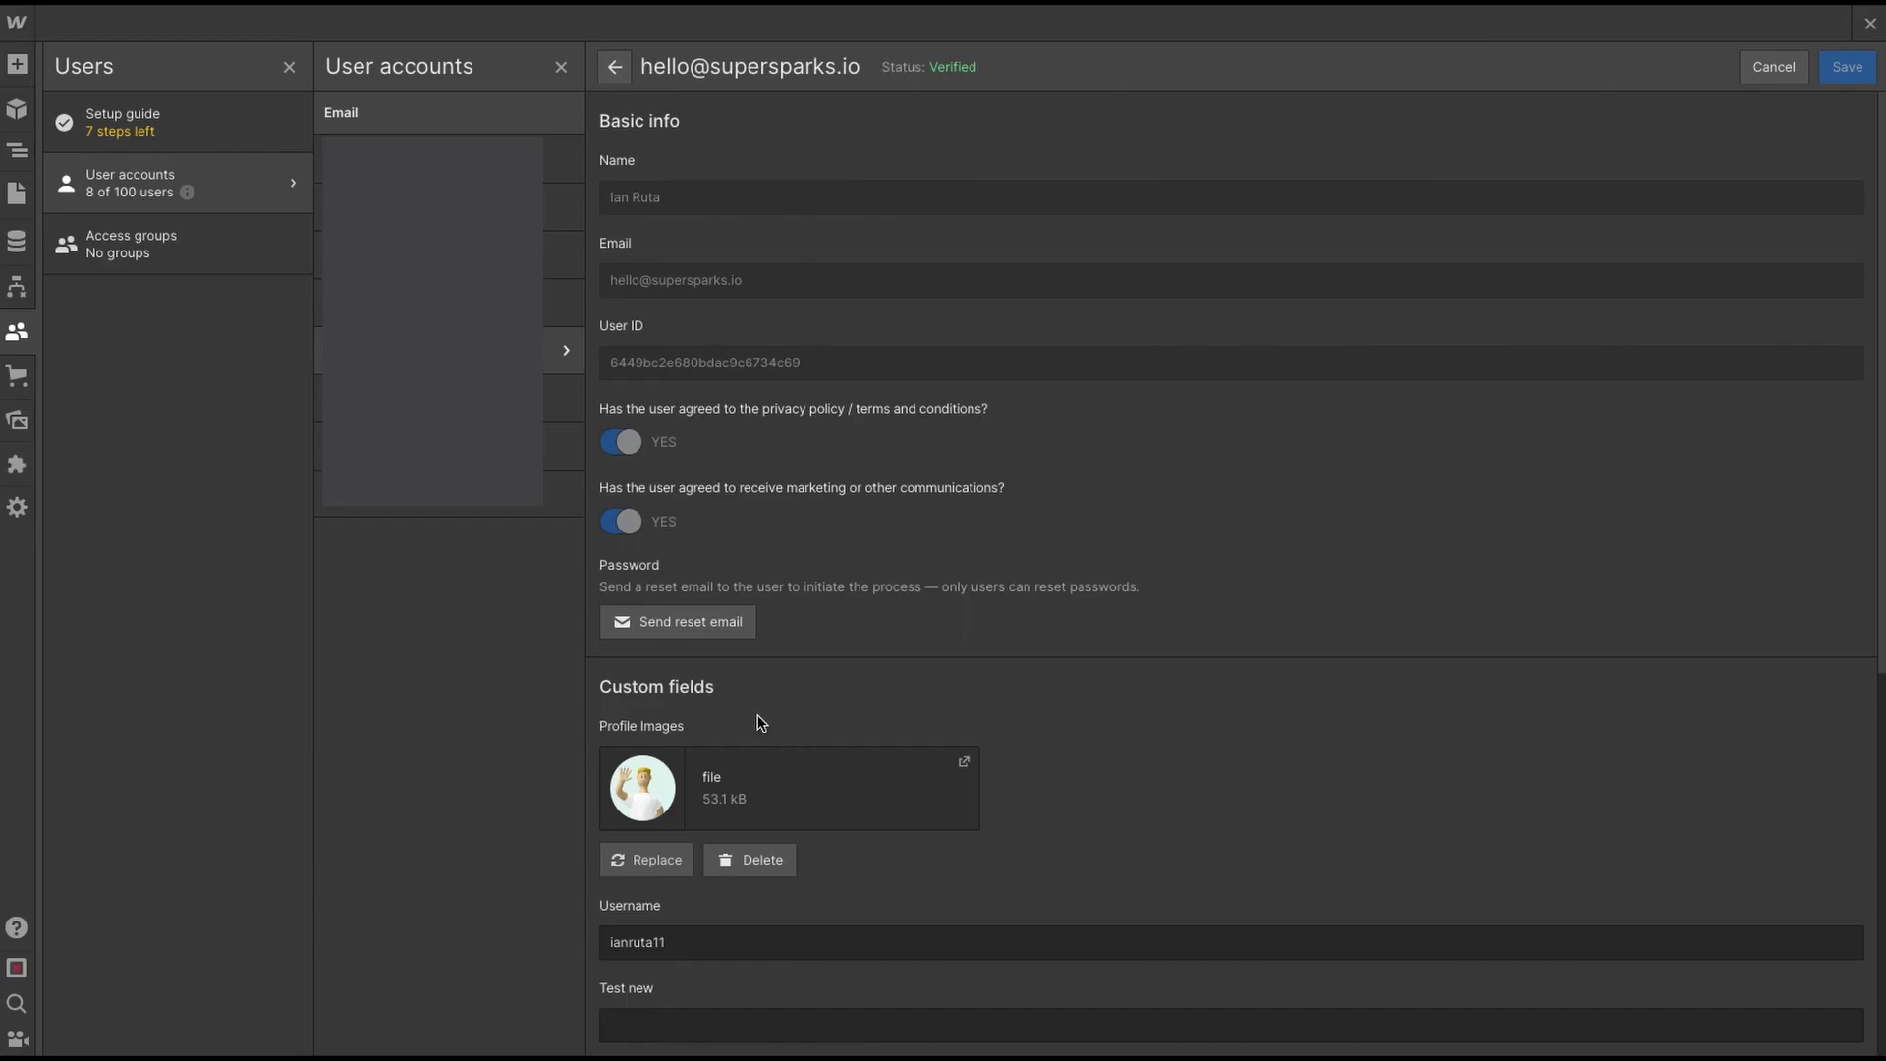
{"action": "scroll", "coordinate": [761, 723], "scroll_direction": "down", "scroll_amount": 3}
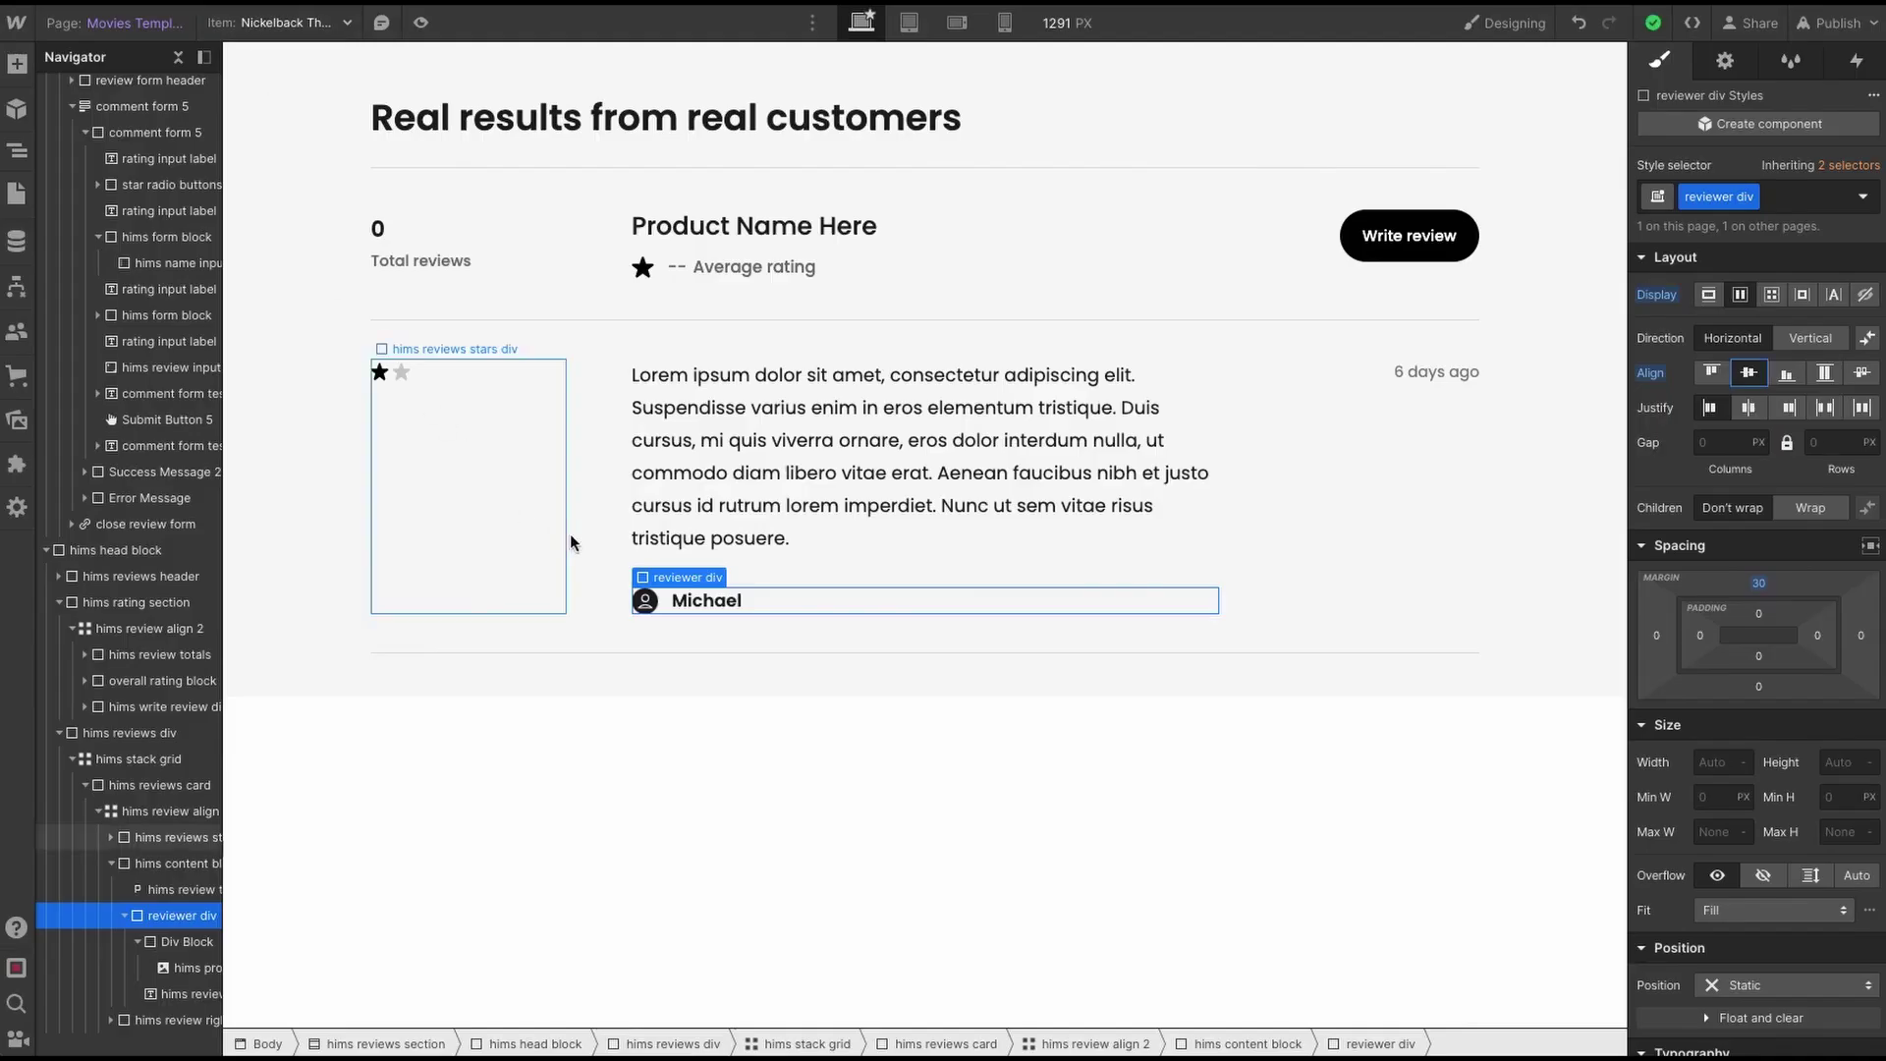
- Add a text block beside the reviewer's name, coloured Supersparks Blue with left margin 6
{"action": "left_click", "coordinate": [17, 64]}
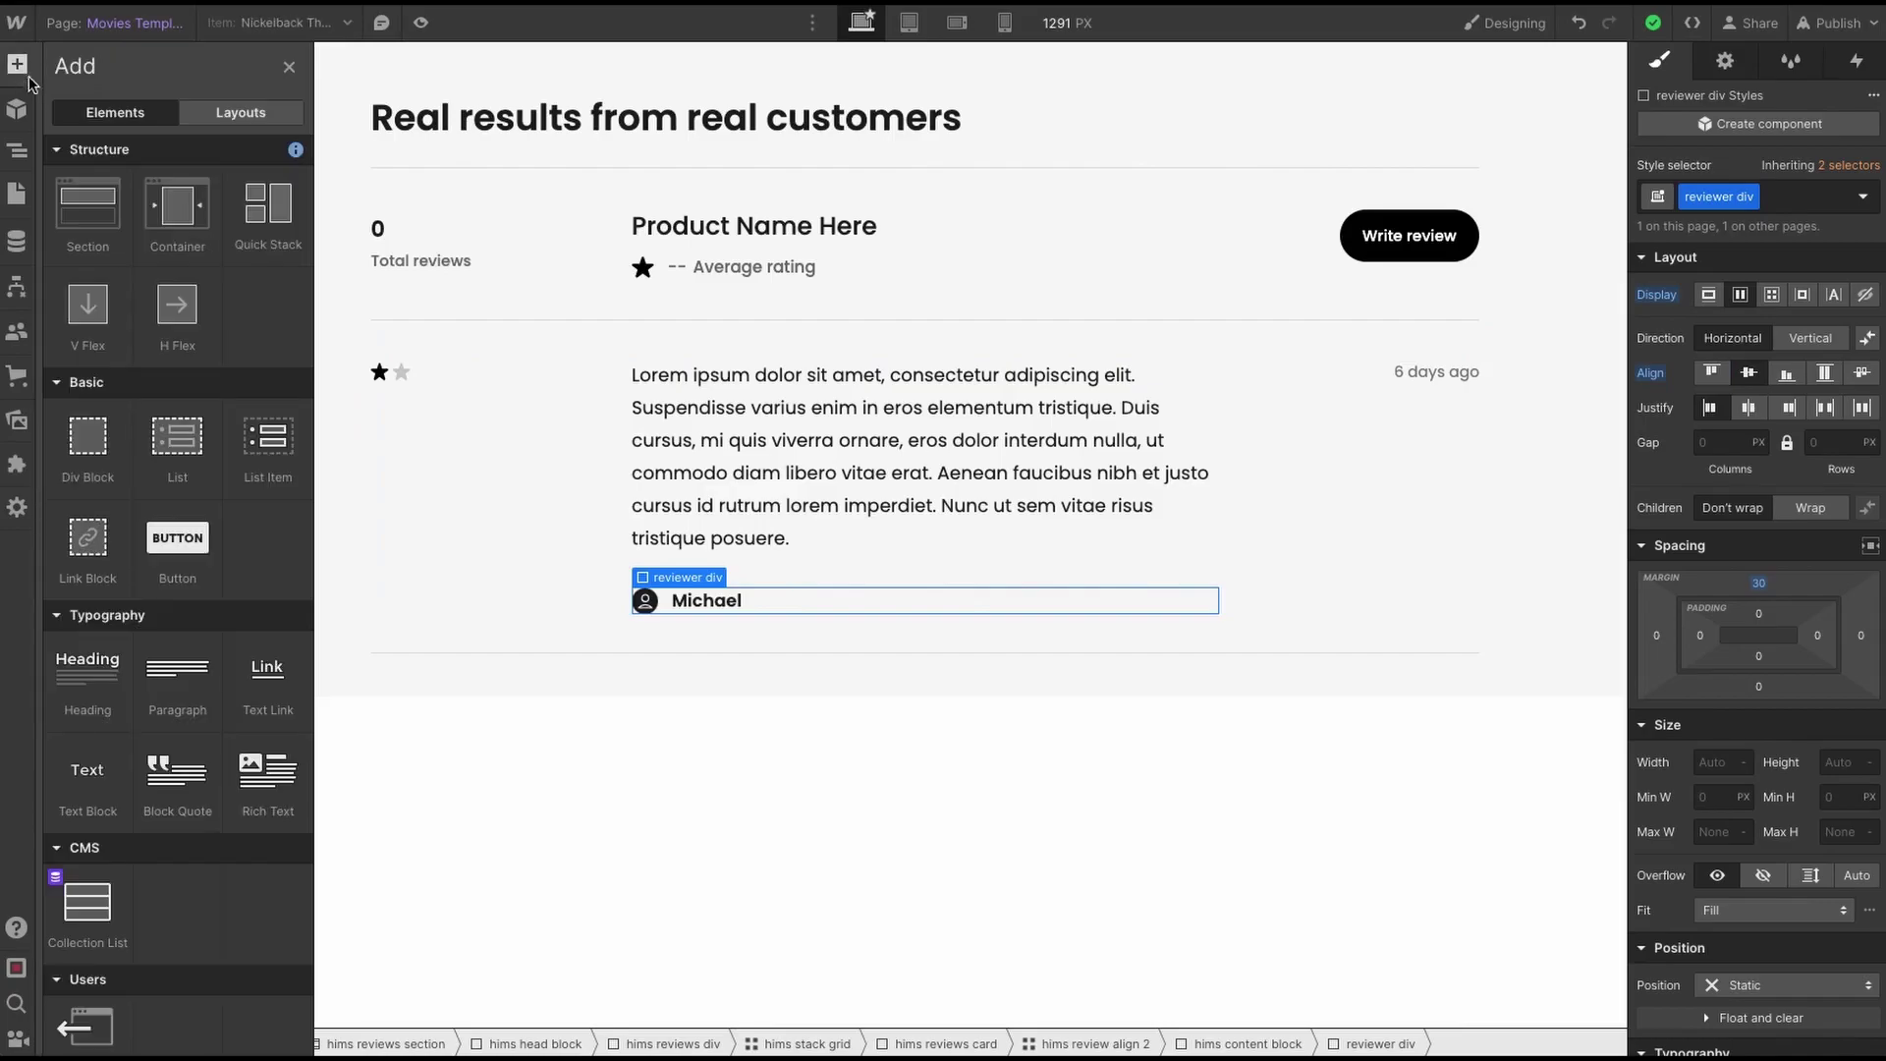
{"action": "left_click", "coordinate": [88, 771]}
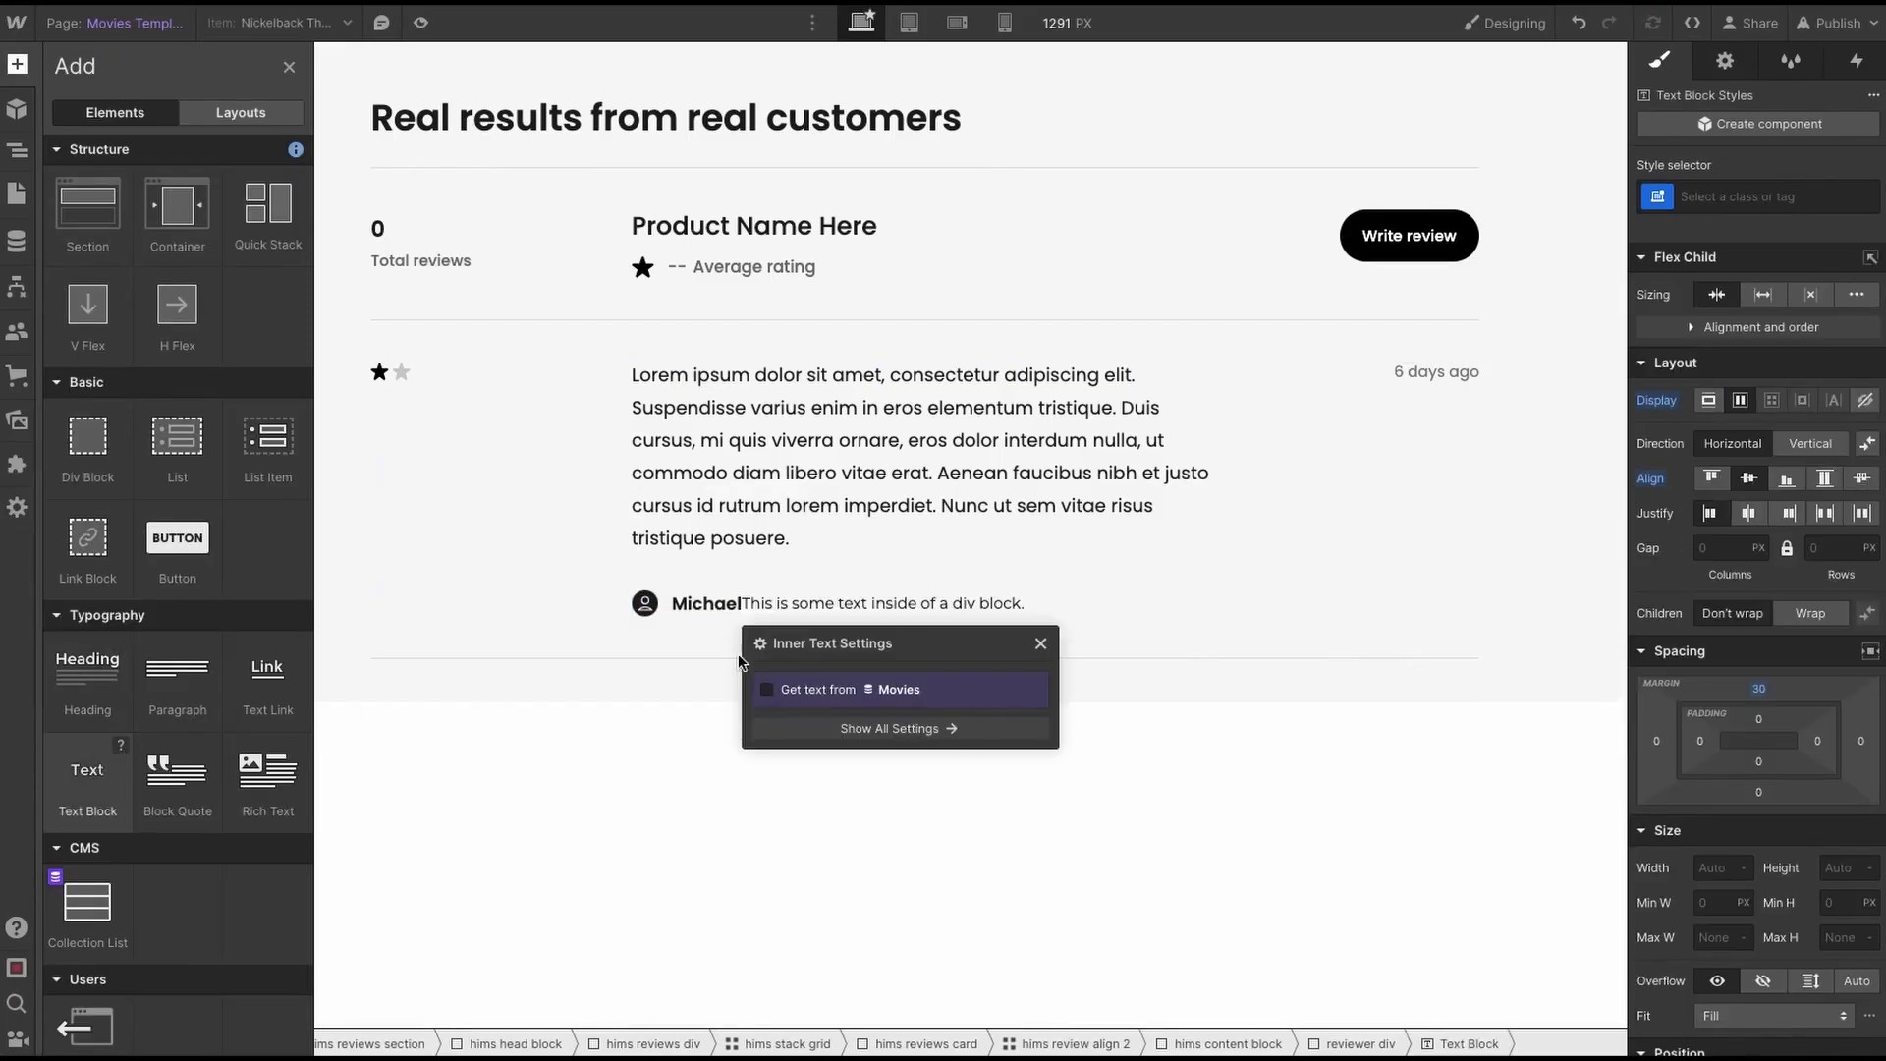
{"action": "scroll", "coordinate": [1808, 766], "scroll_direction": "down", "scroll_amount": 3}
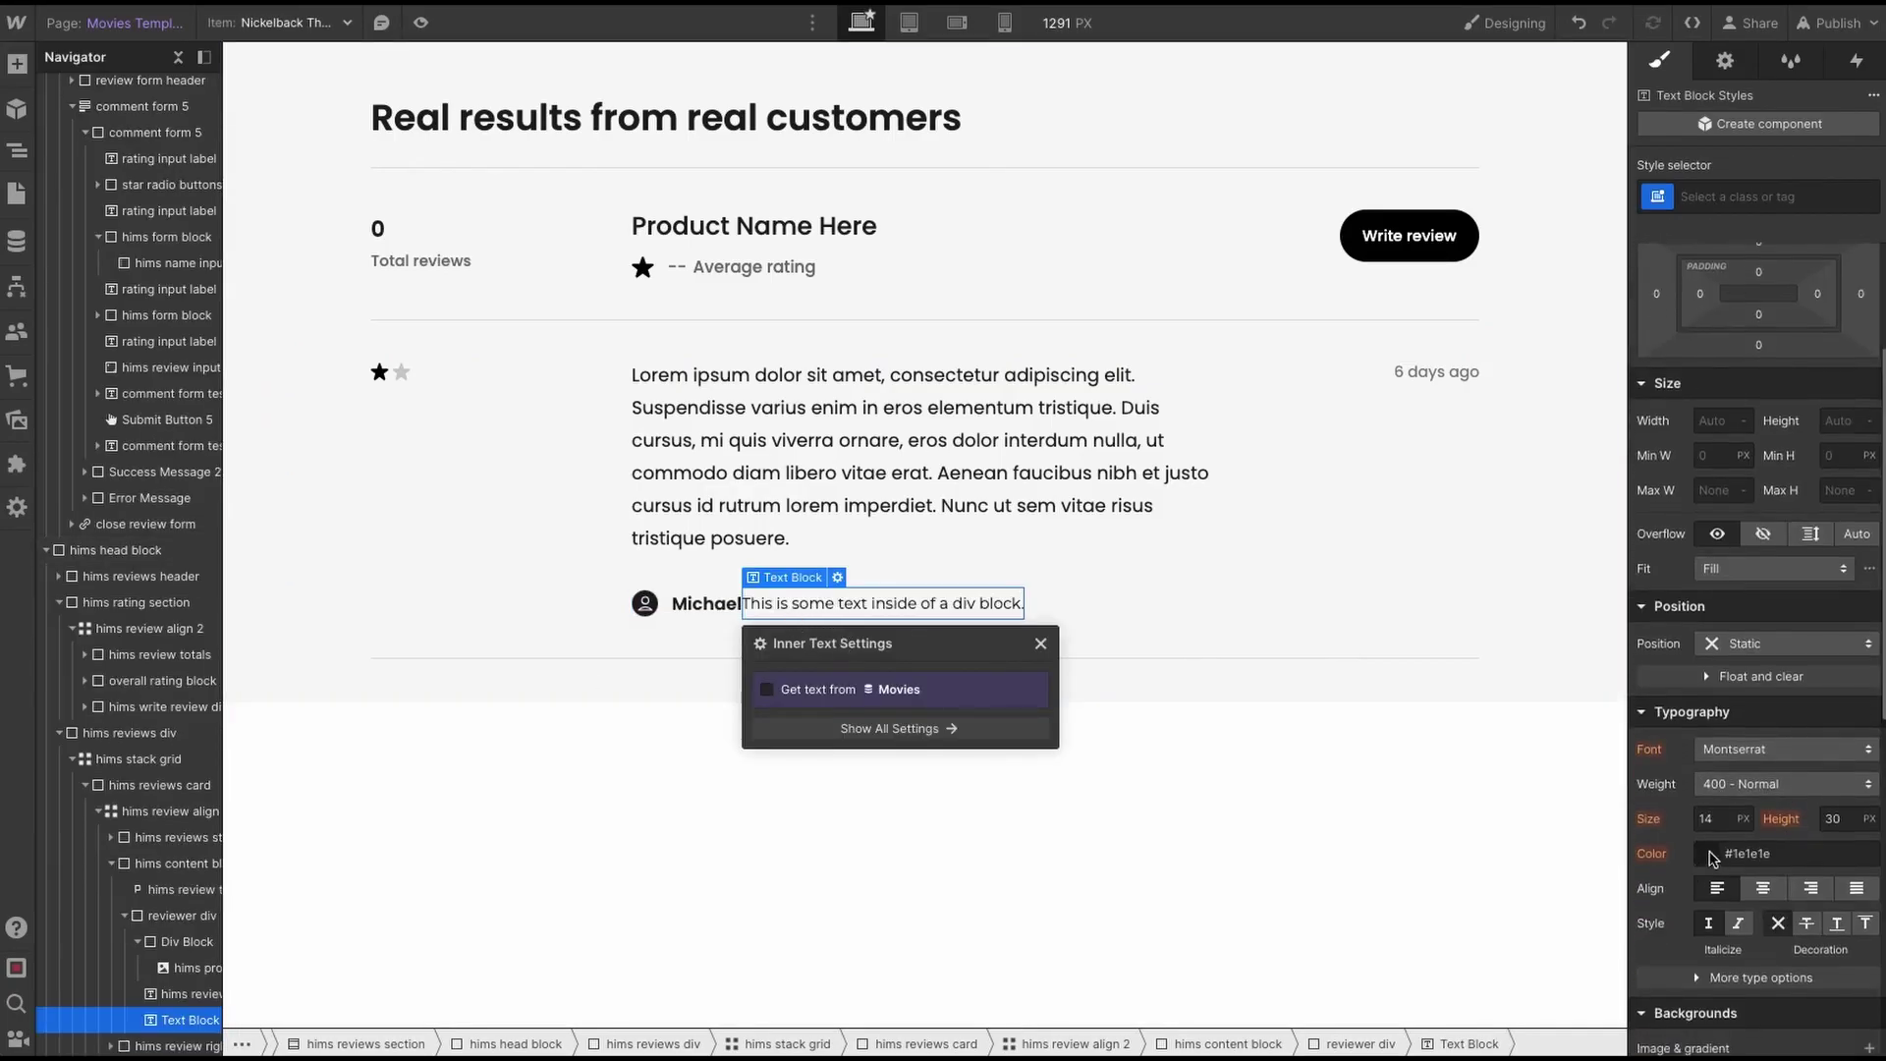
{"action": "left_click", "coordinate": [1714, 854]}
{"action": "left_click", "coordinate": [1711, 813]}
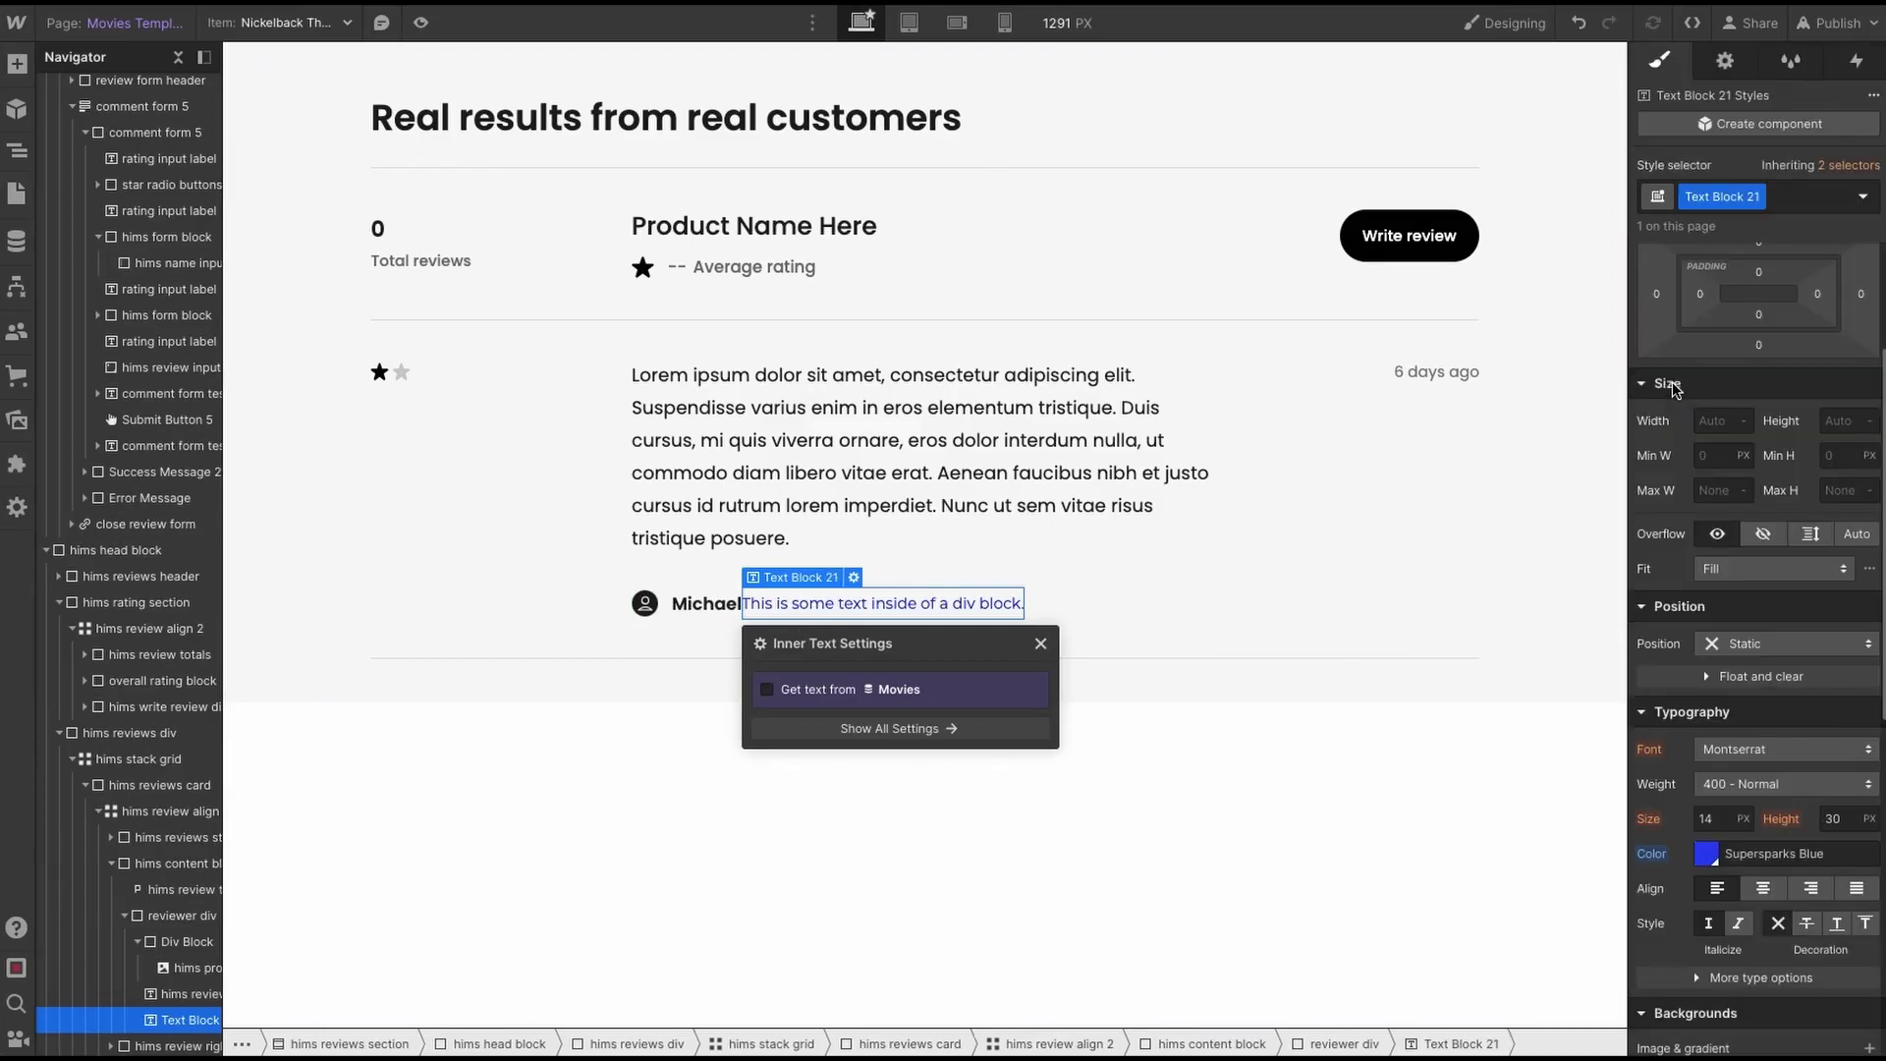
{"action": "left_click_drag", "start_coordinate": [1656, 303], "coordinate": [1660, 297]}
{"action": "left_click", "coordinate": [862, 602]}
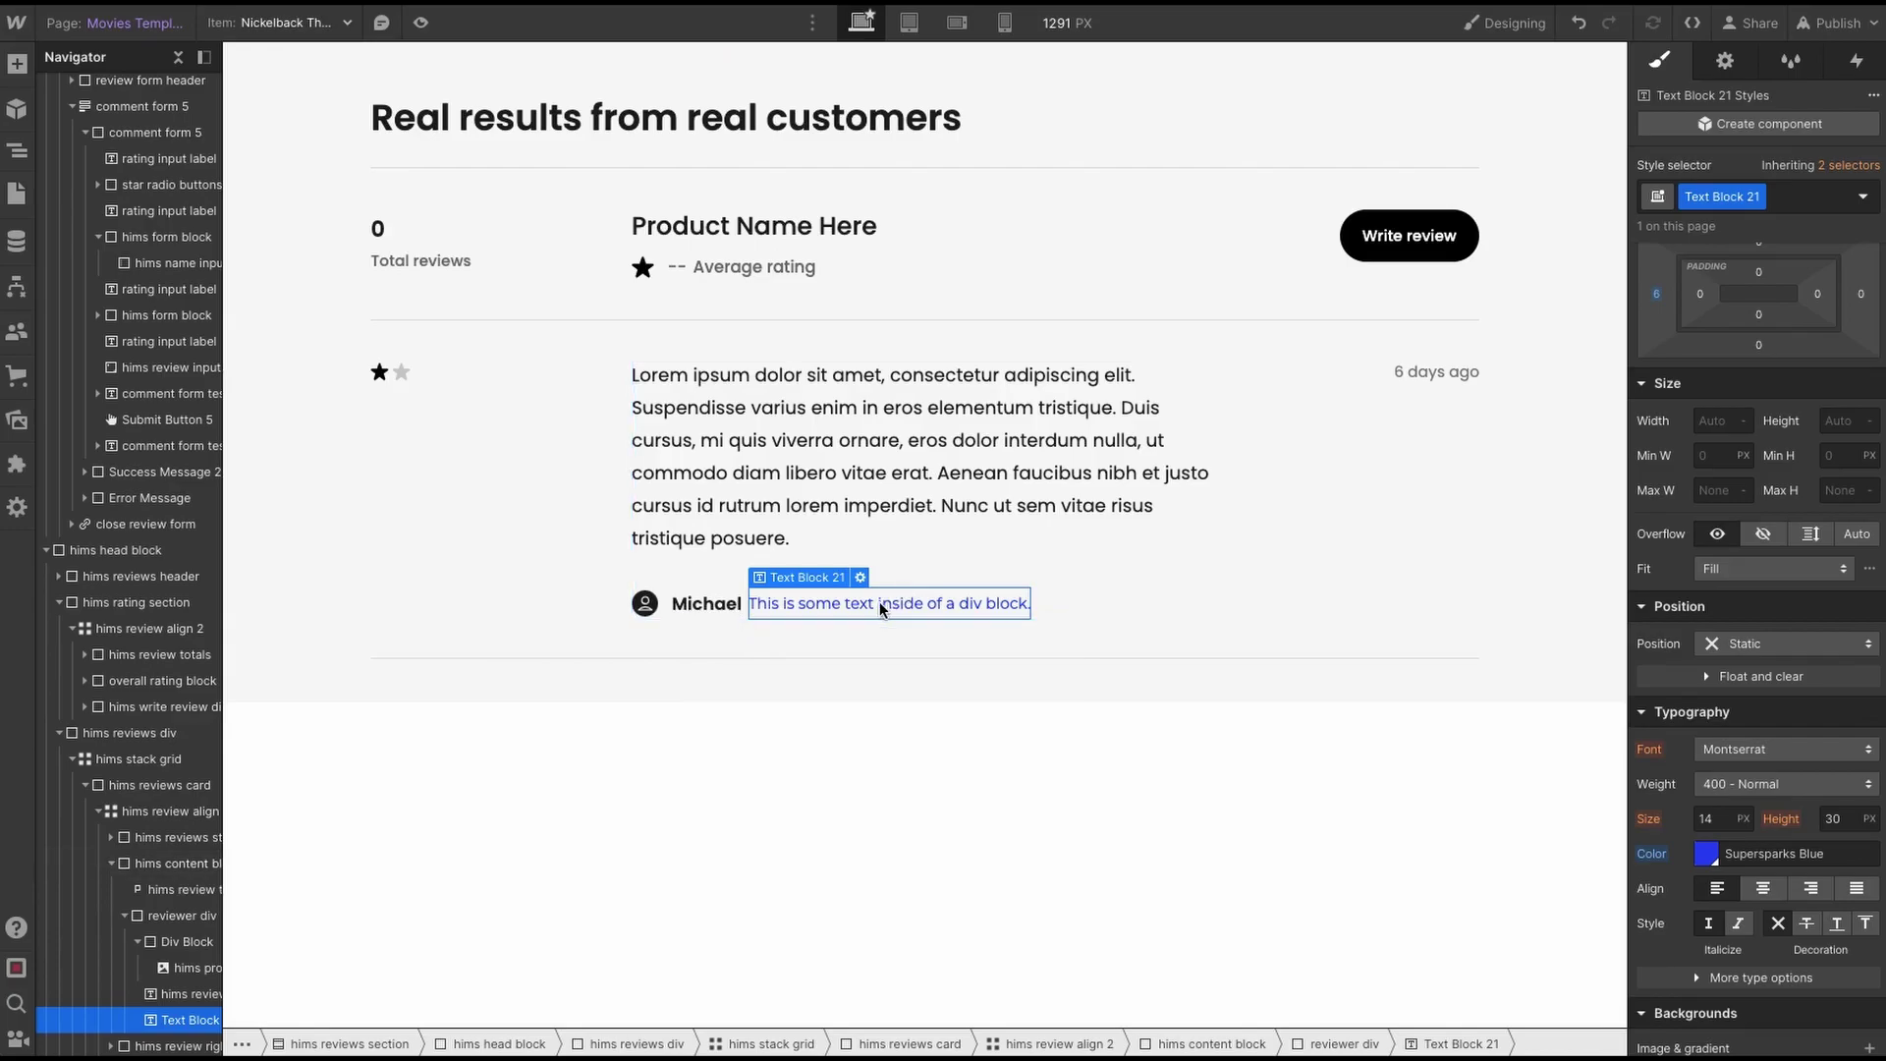
- Change its text to 'username' and rename its class to 'username txt field'
{"action": "double_click", "coordinate": [880, 603]}
{"action": "type", "text": "username"}
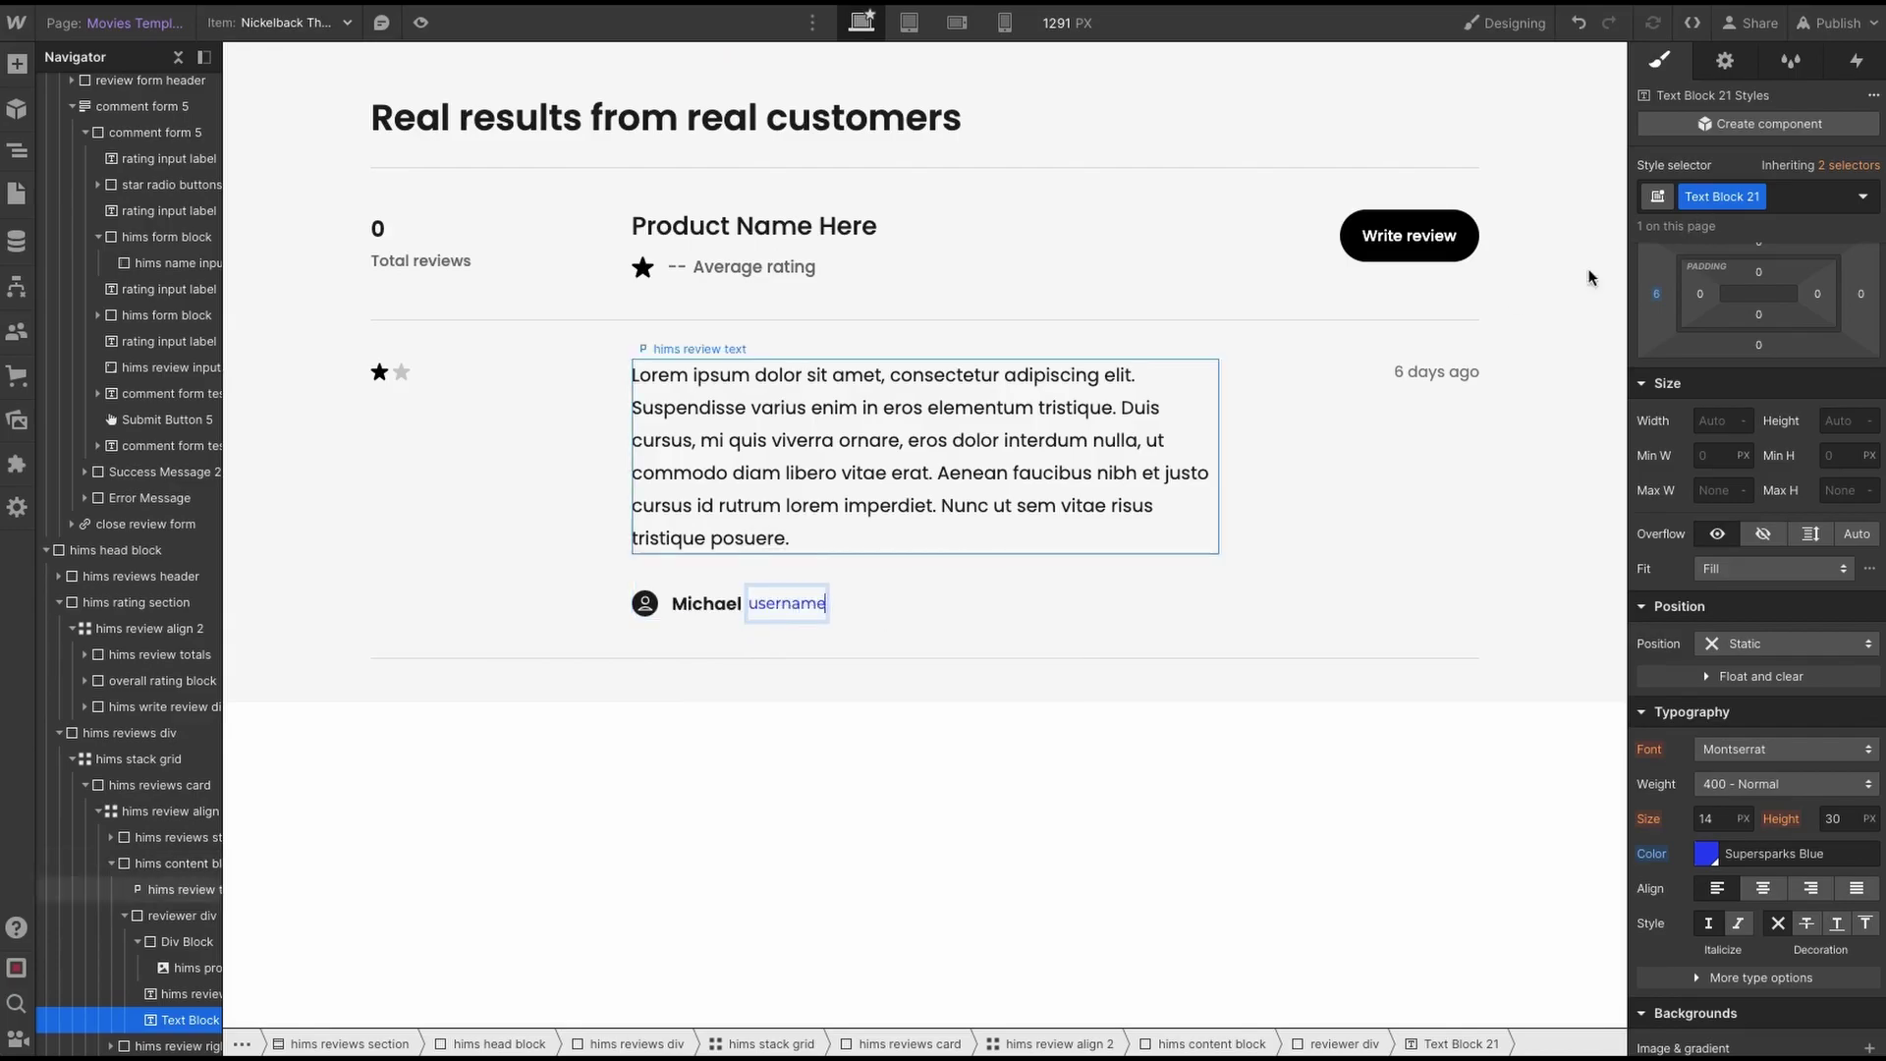
{"action": "double_click", "coordinate": [1693, 196]}
{"action": "type", "text": "username te"}
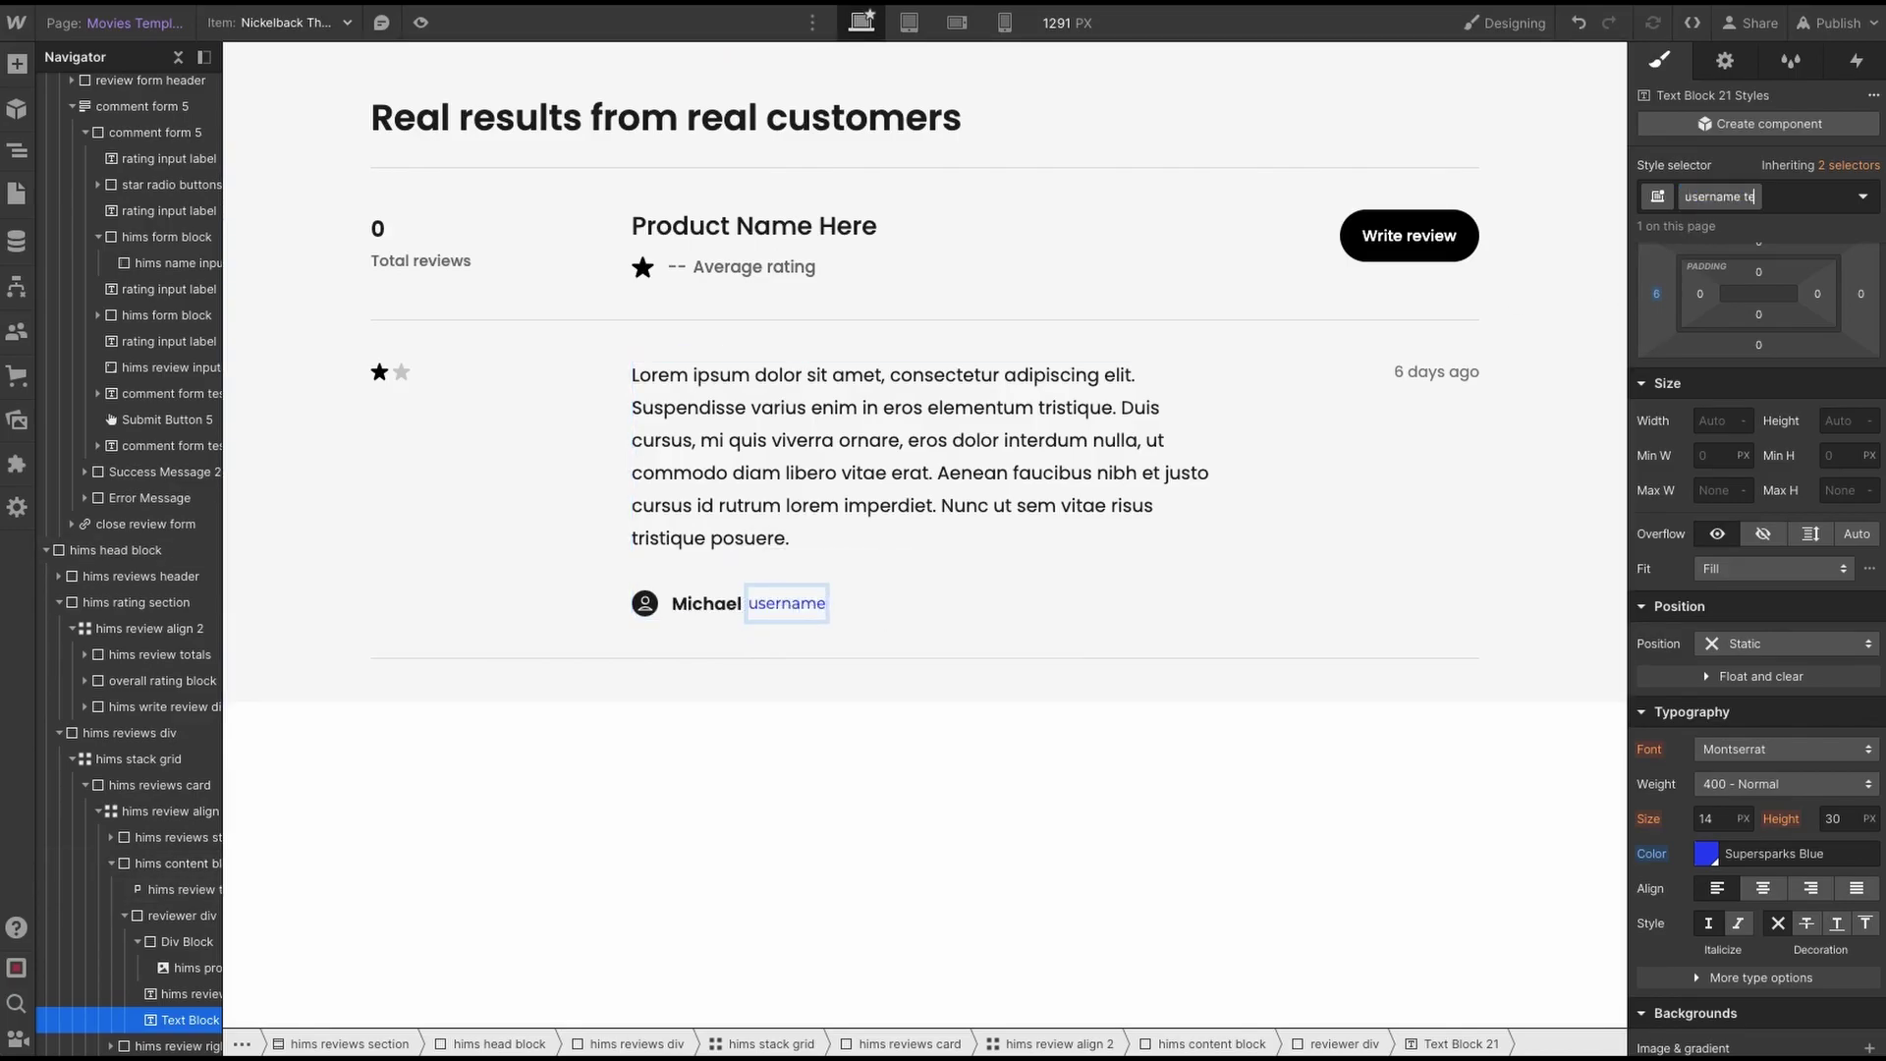
{"action": "key", "text": "Return"}
- Copy Supersparks' supersparks-username-kw1f8 class and paste it as a combo class on the username text
{"action": "key", "text": "ctrl+shift+p"}
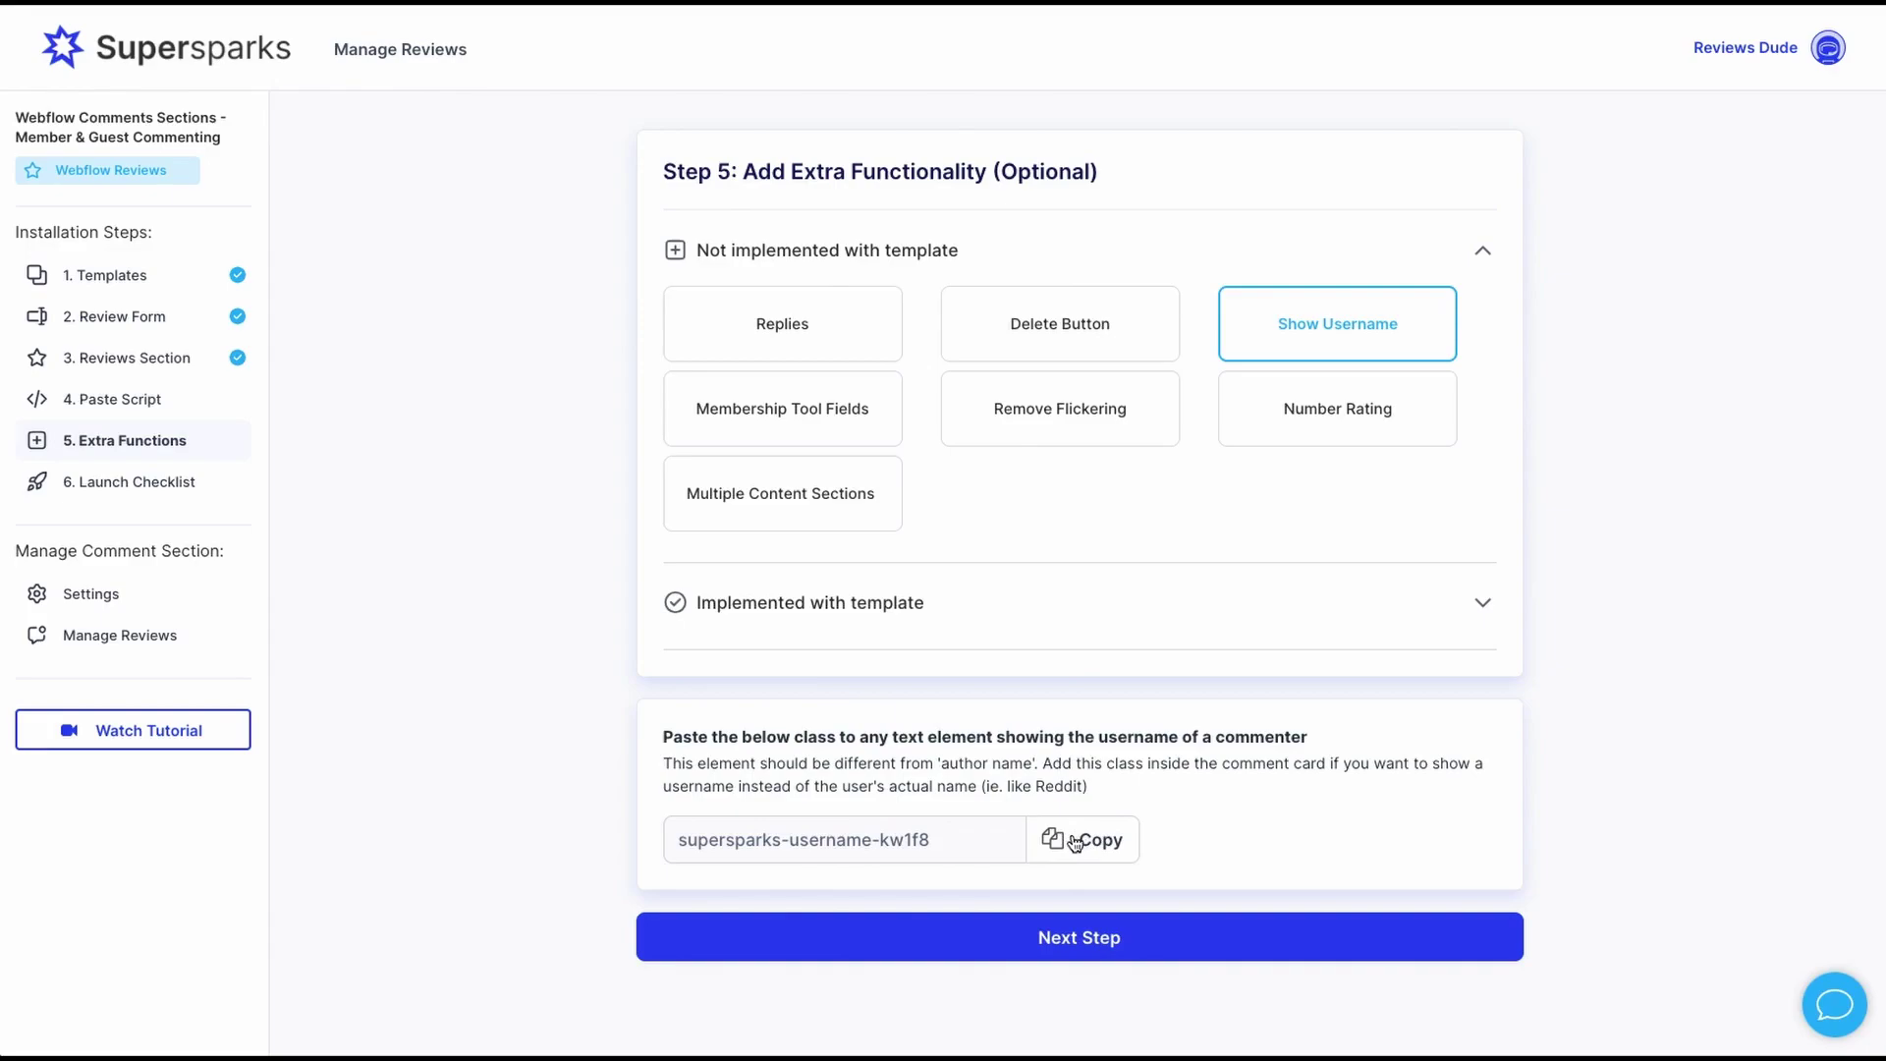
{"action": "left_click", "coordinate": [1074, 841]}
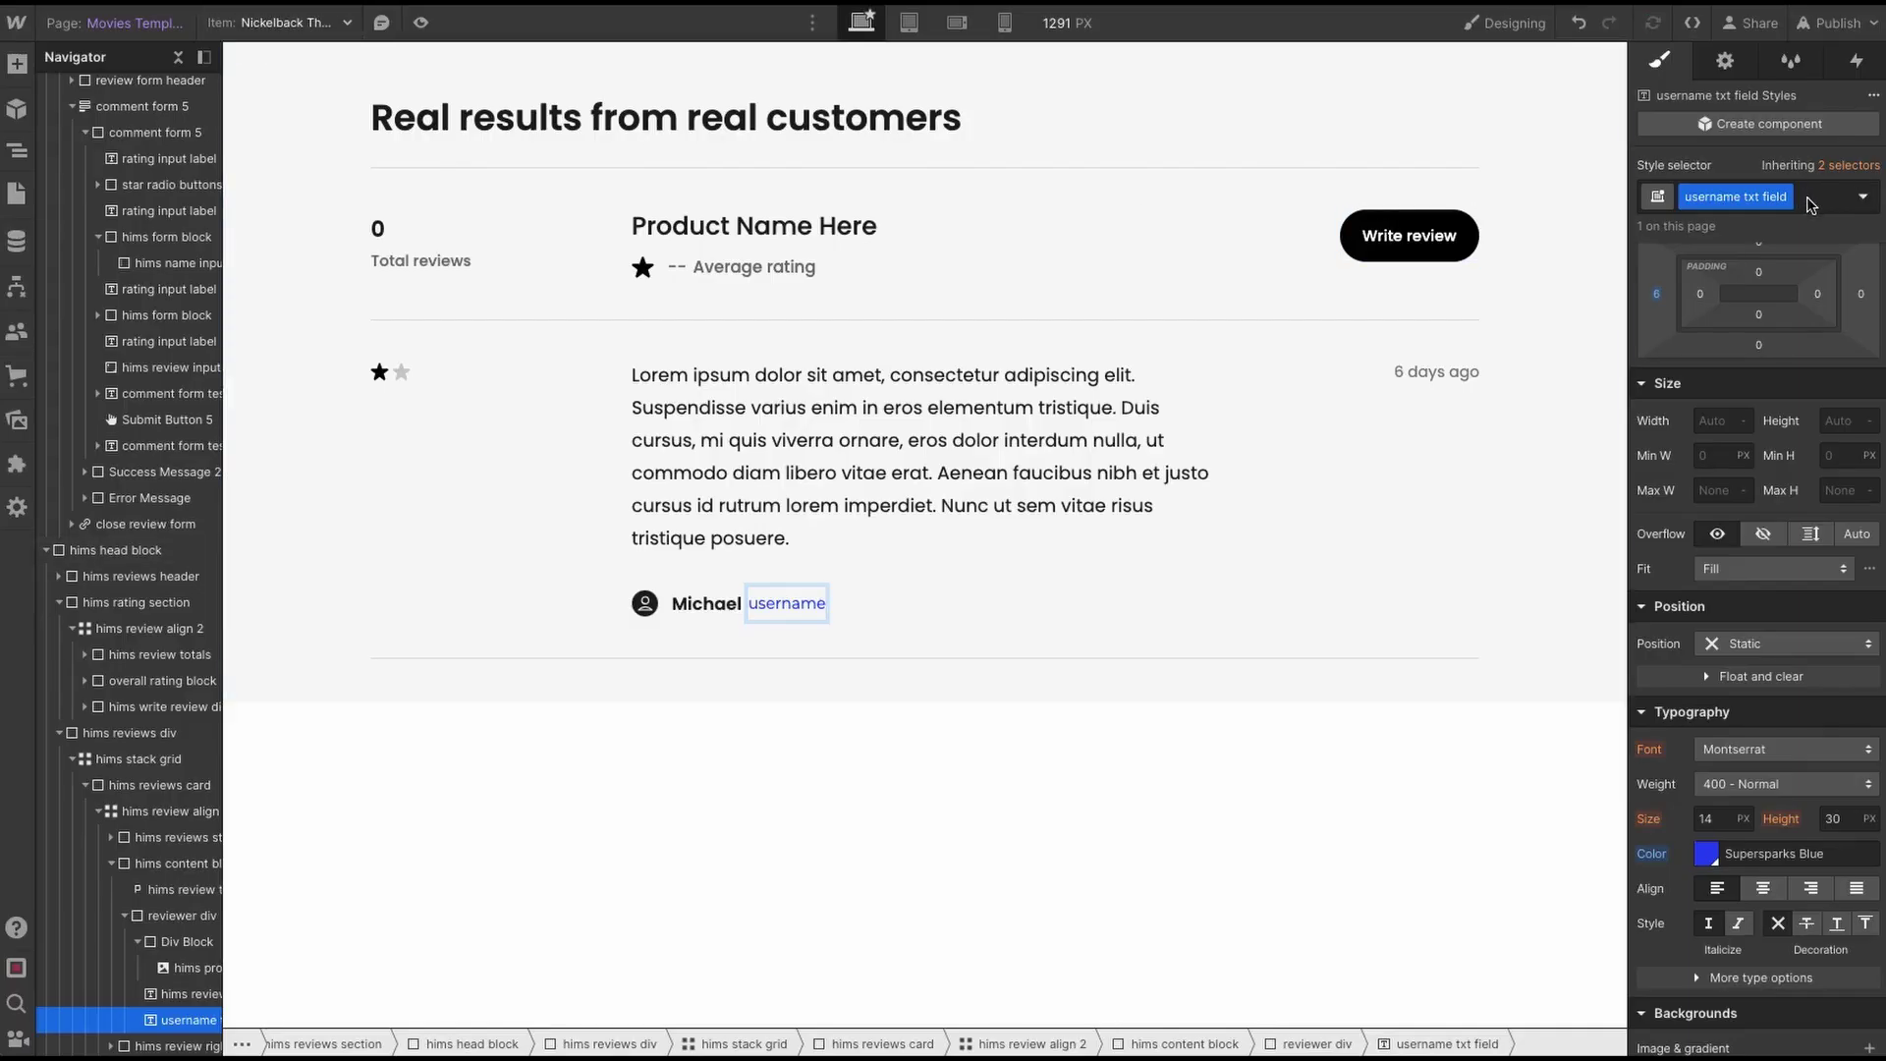
{"action": "left_click", "coordinate": [1810, 204]}
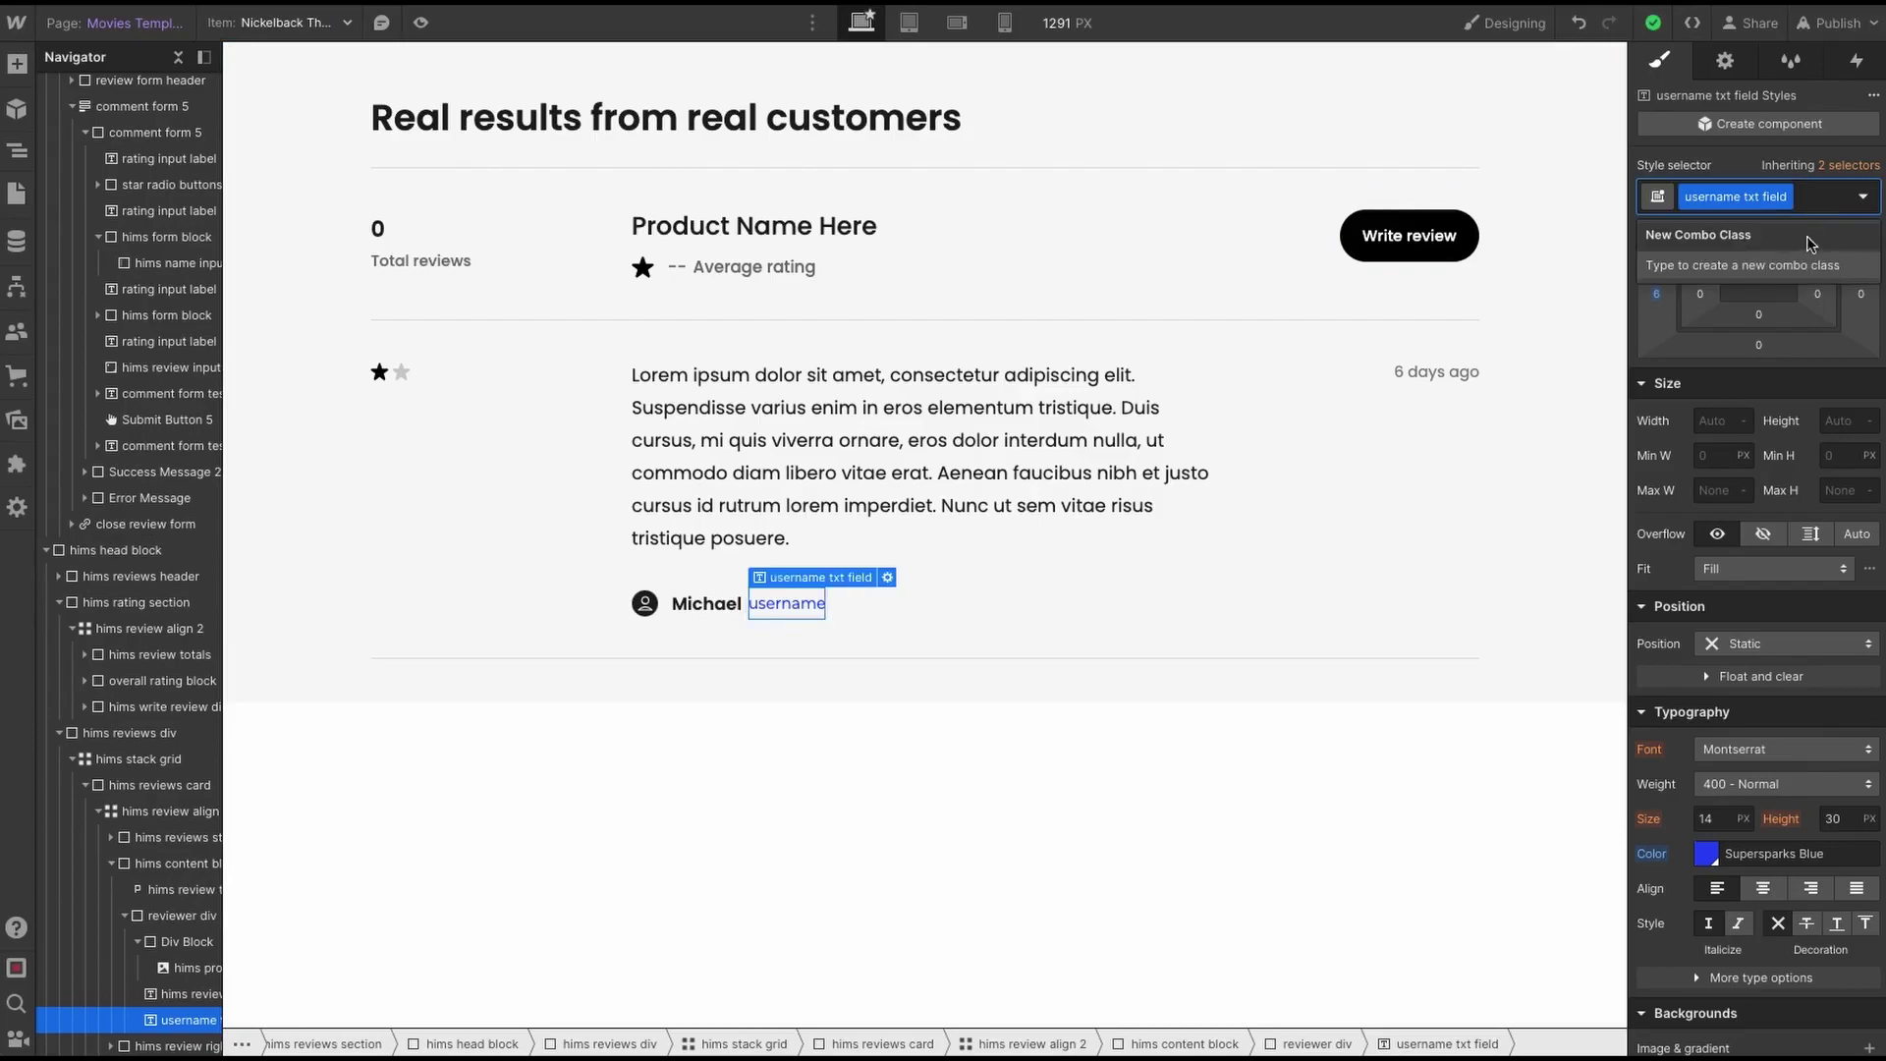
{"action": "key", "text": "ctrl+v"}
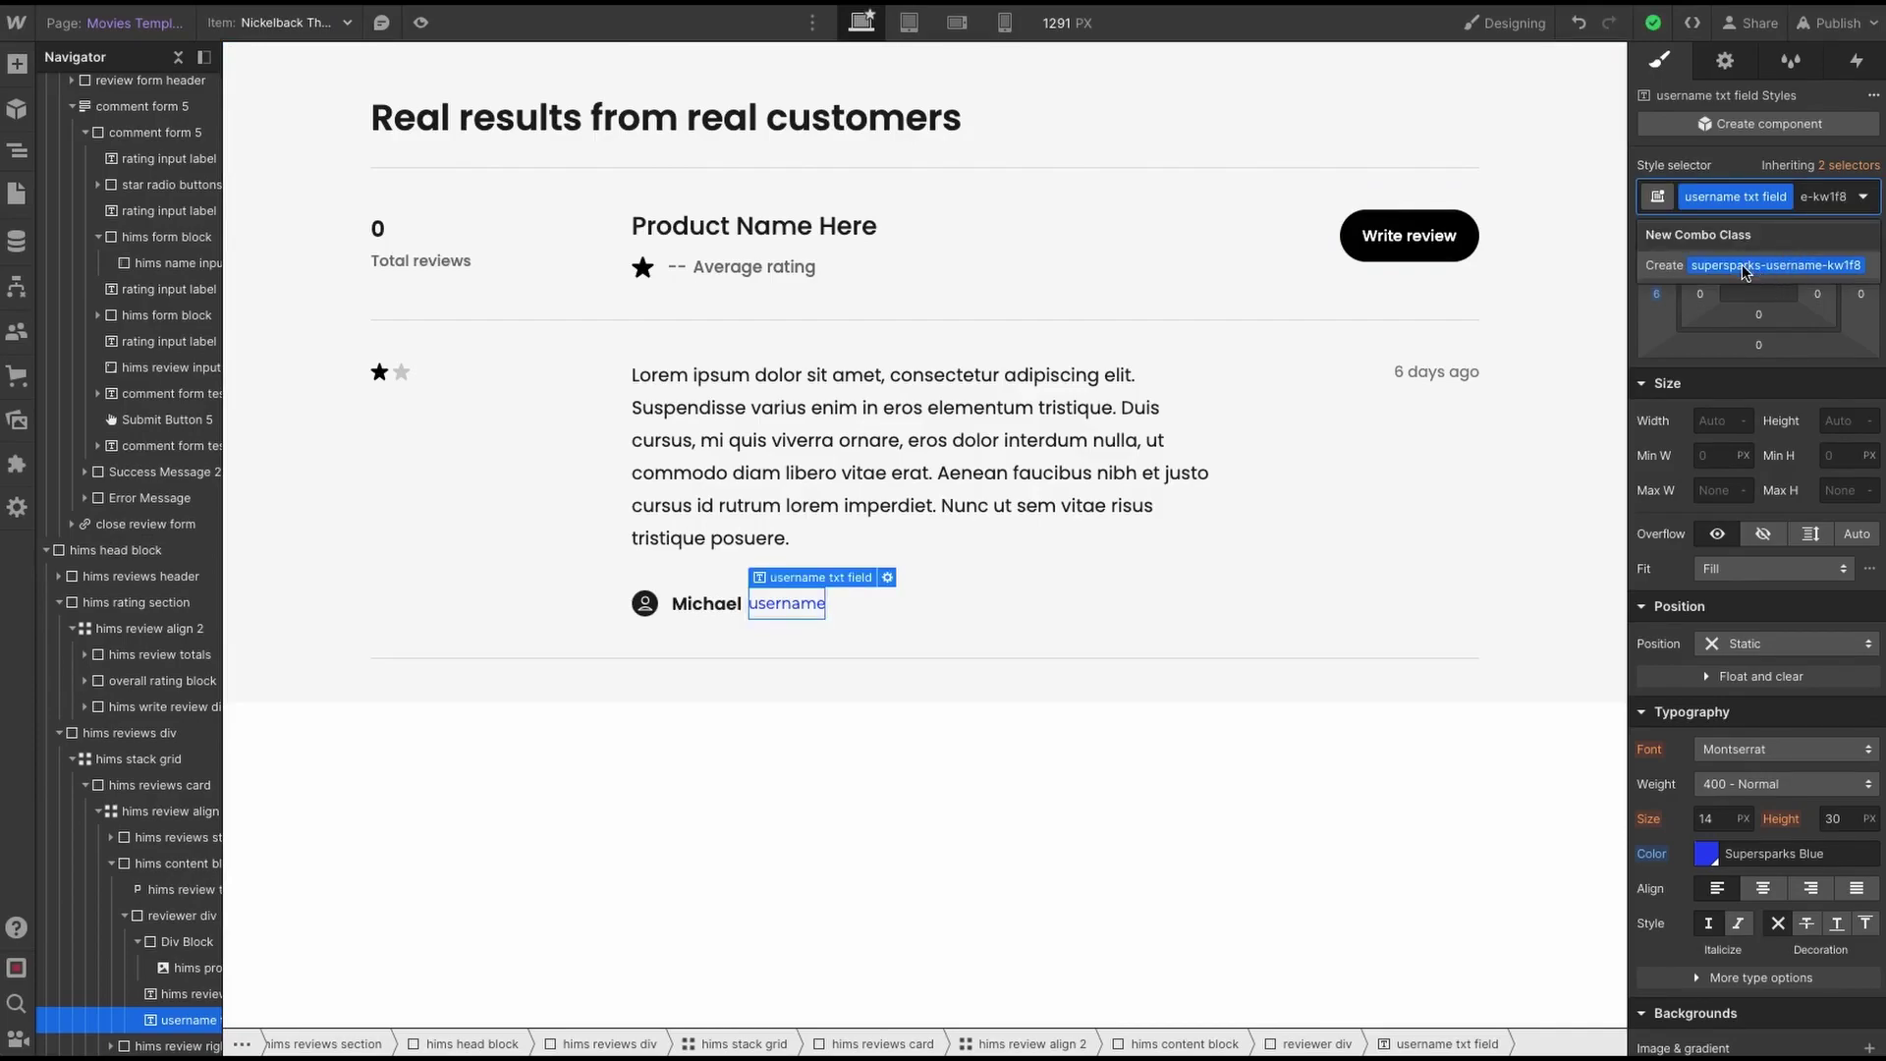
- Create the supersparks-username-kw1f8 combo class, then change the Username field slug from code-name to username
{"action": "left_click", "coordinate": [1746, 272]}
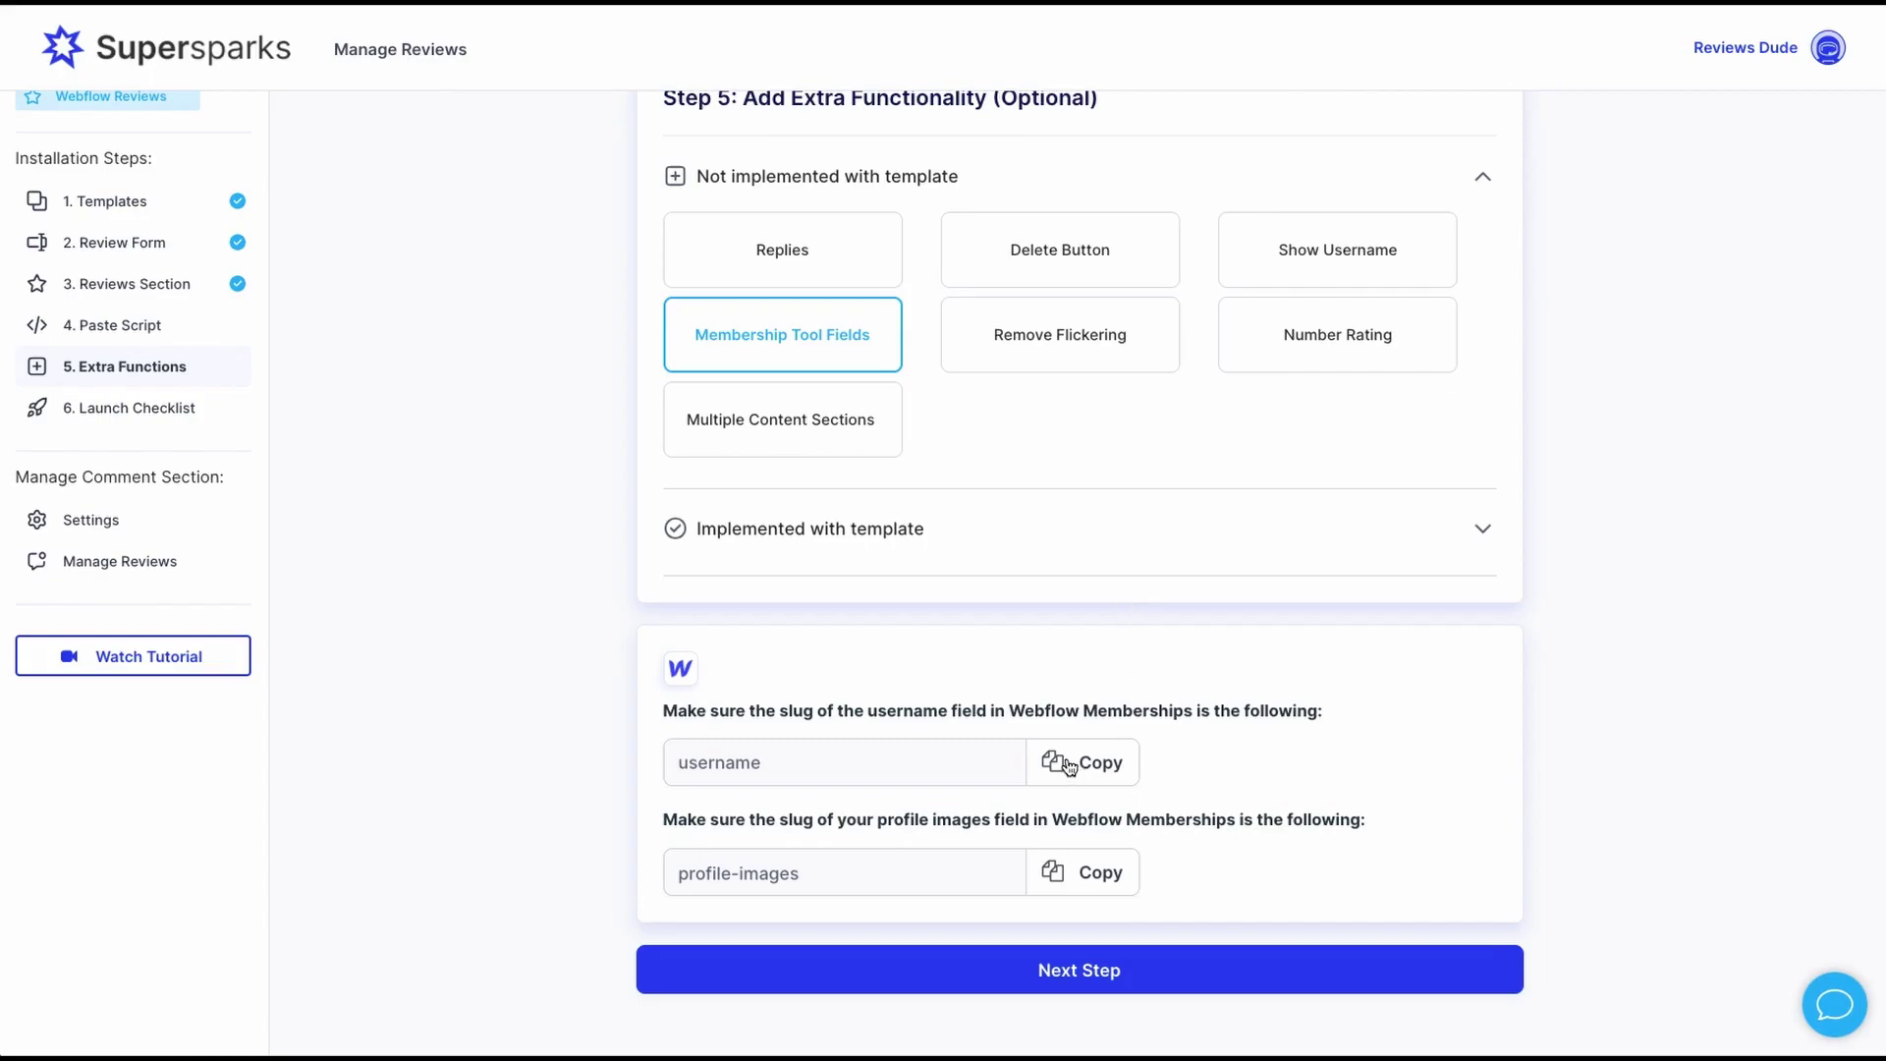
{"action": "left_click", "coordinate": [1071, 764]}
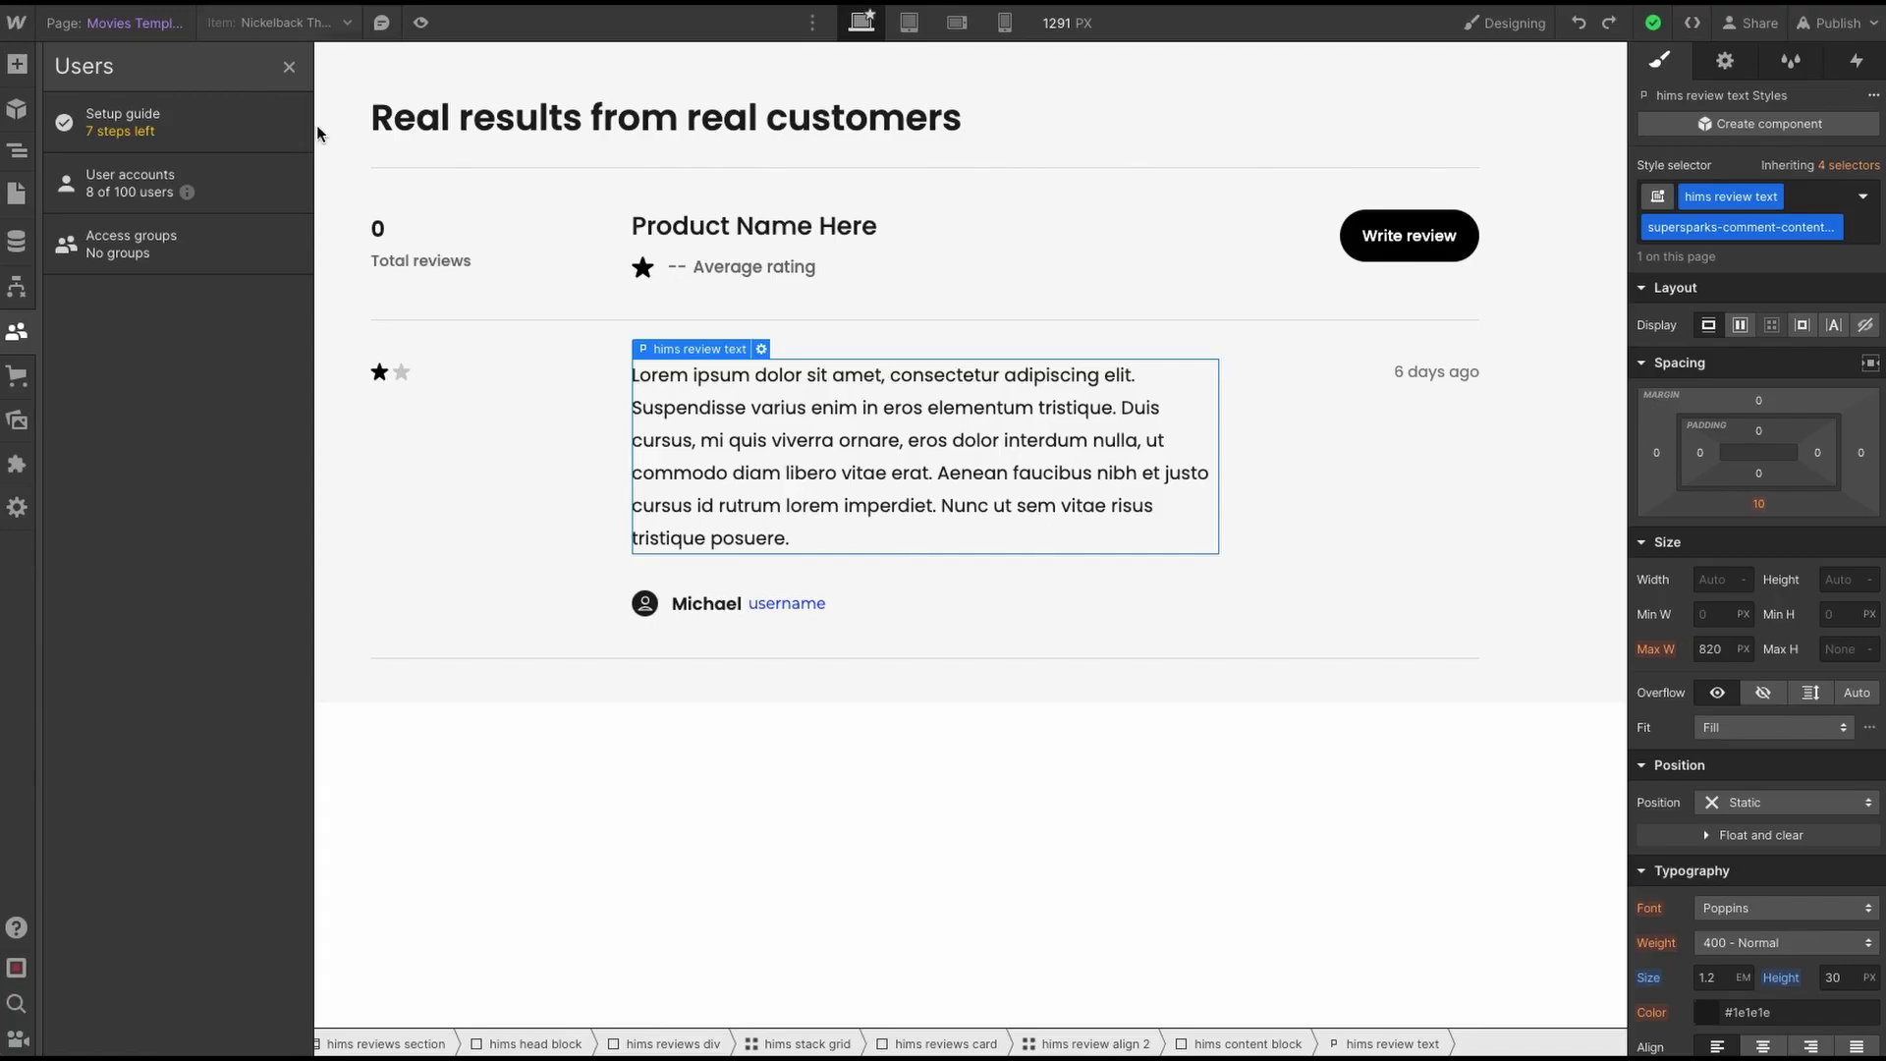
{"action": "mouse_move", "coordinate": [295, 187]}
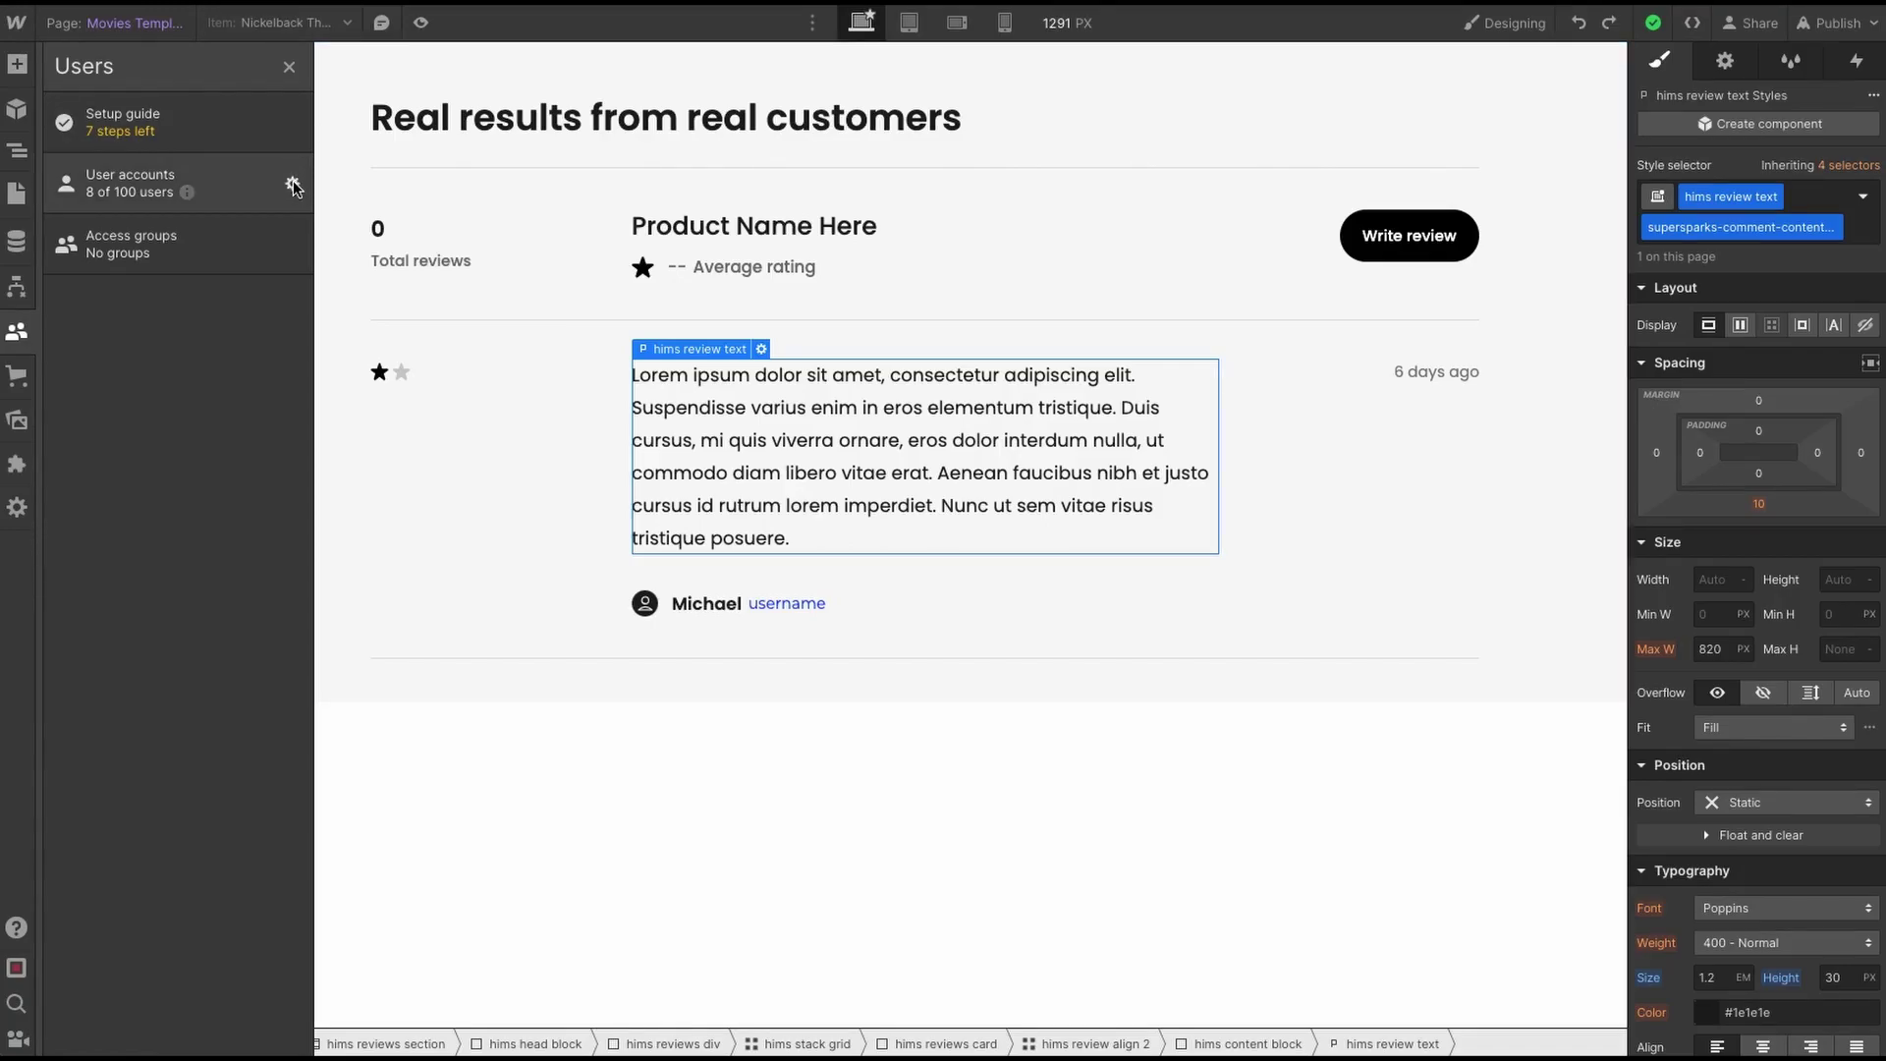
{"action": "left_click", "coordinate": [293, 187]}
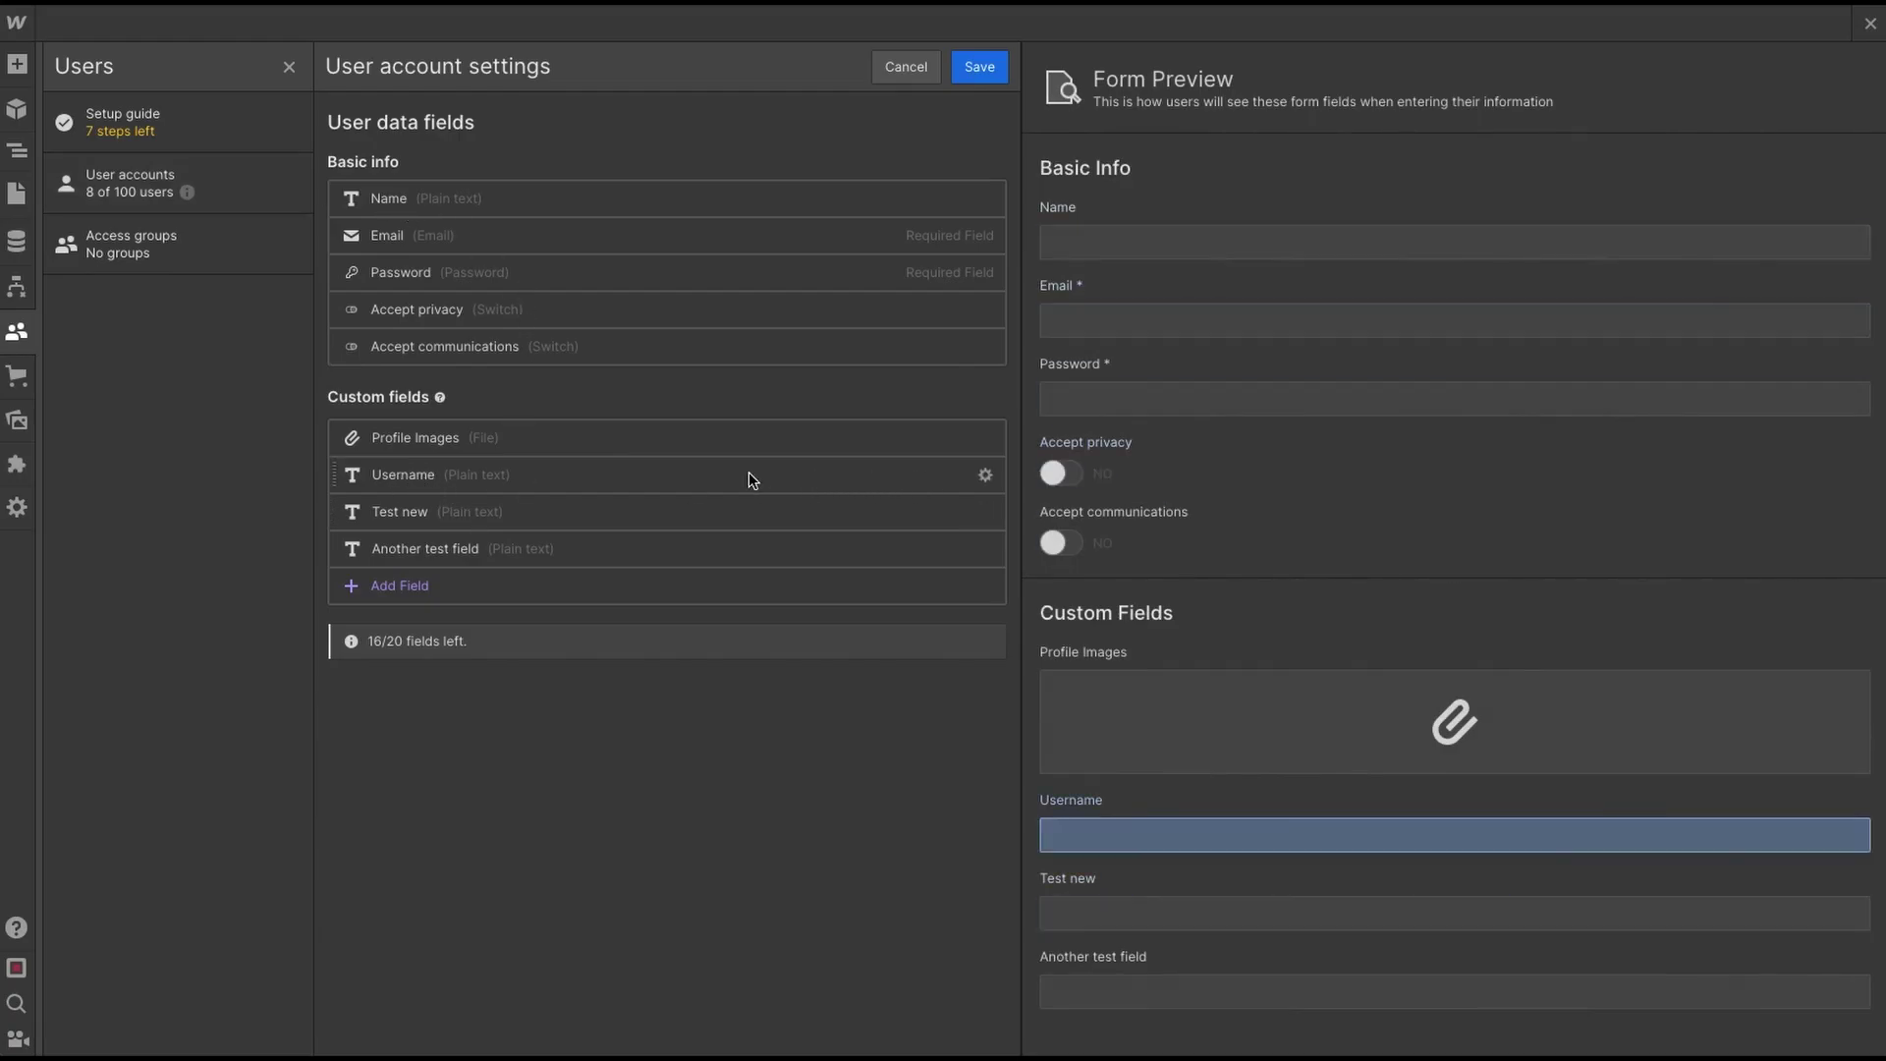
{"action": "left_click", "coordinate": [985, 476]}
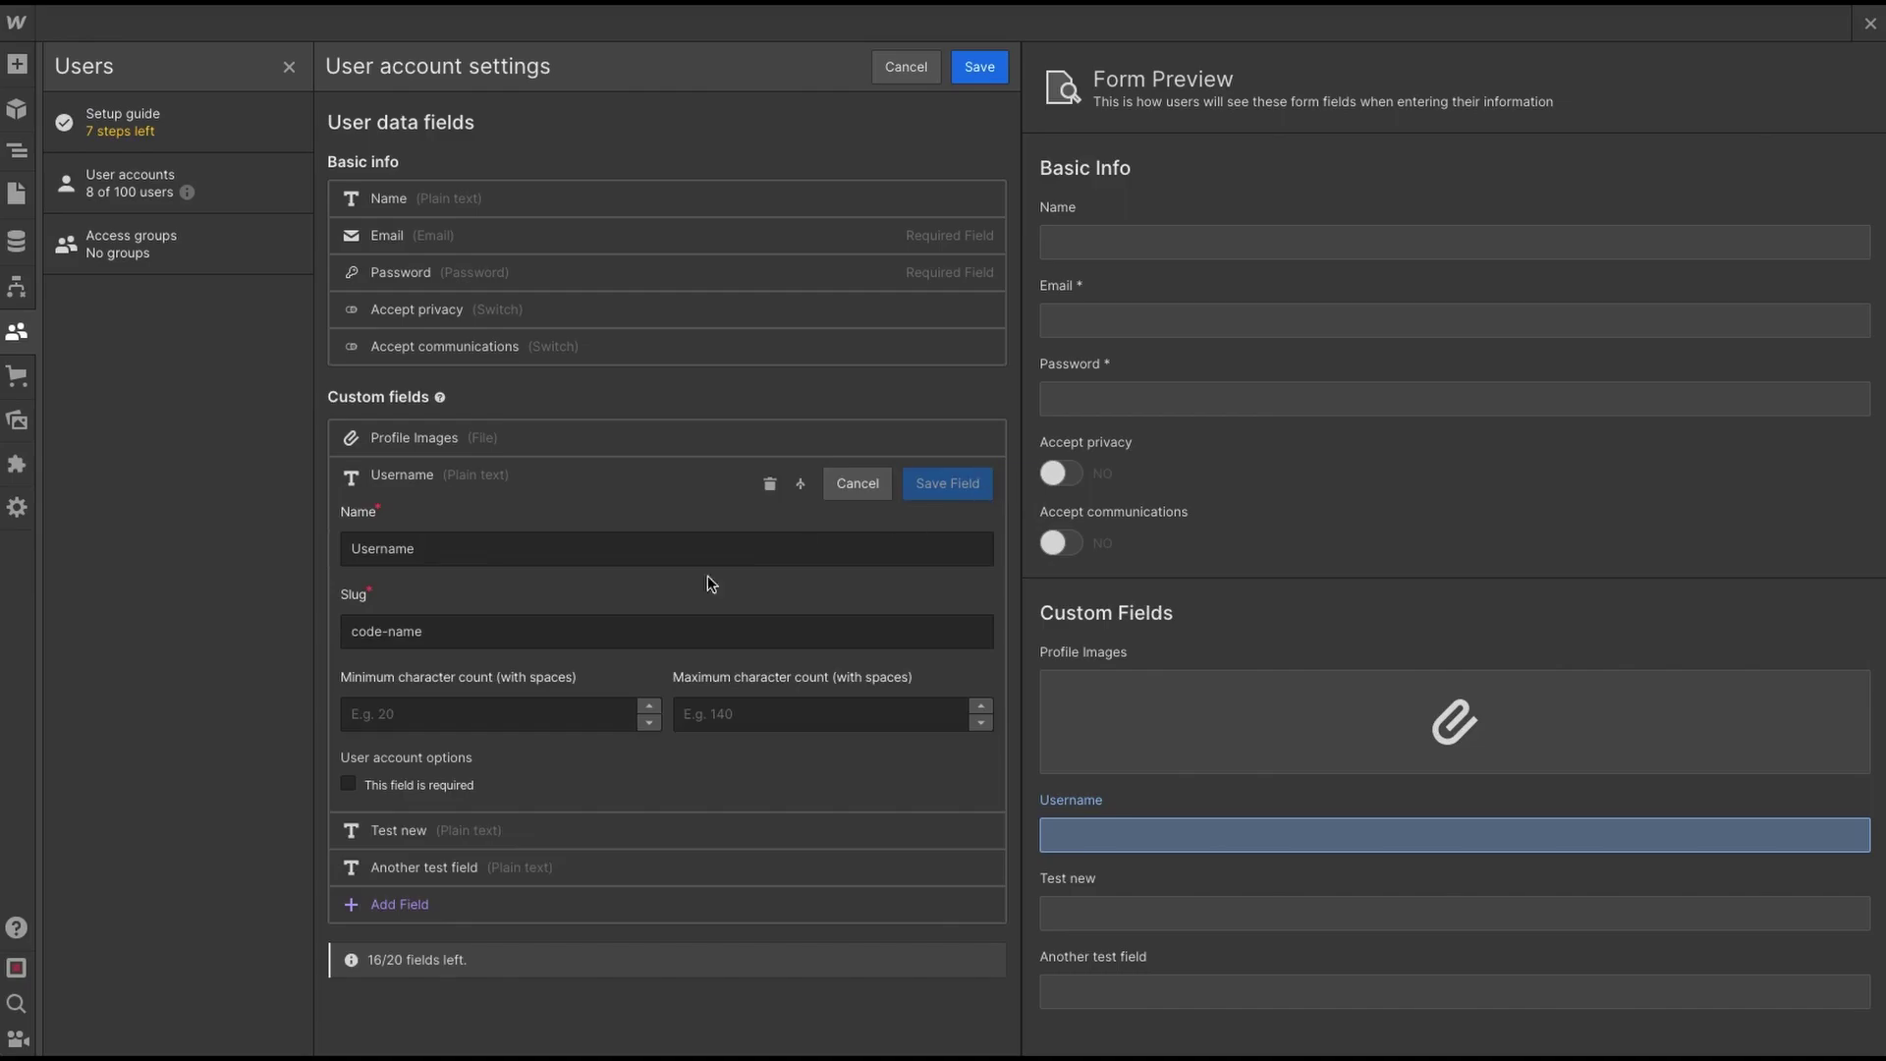
{"action": "double_click", "coordinate": [438, 629]}
{"action": "triple_click", "coordinate": [463, 629]}
{"action": "type", "text": "username"}
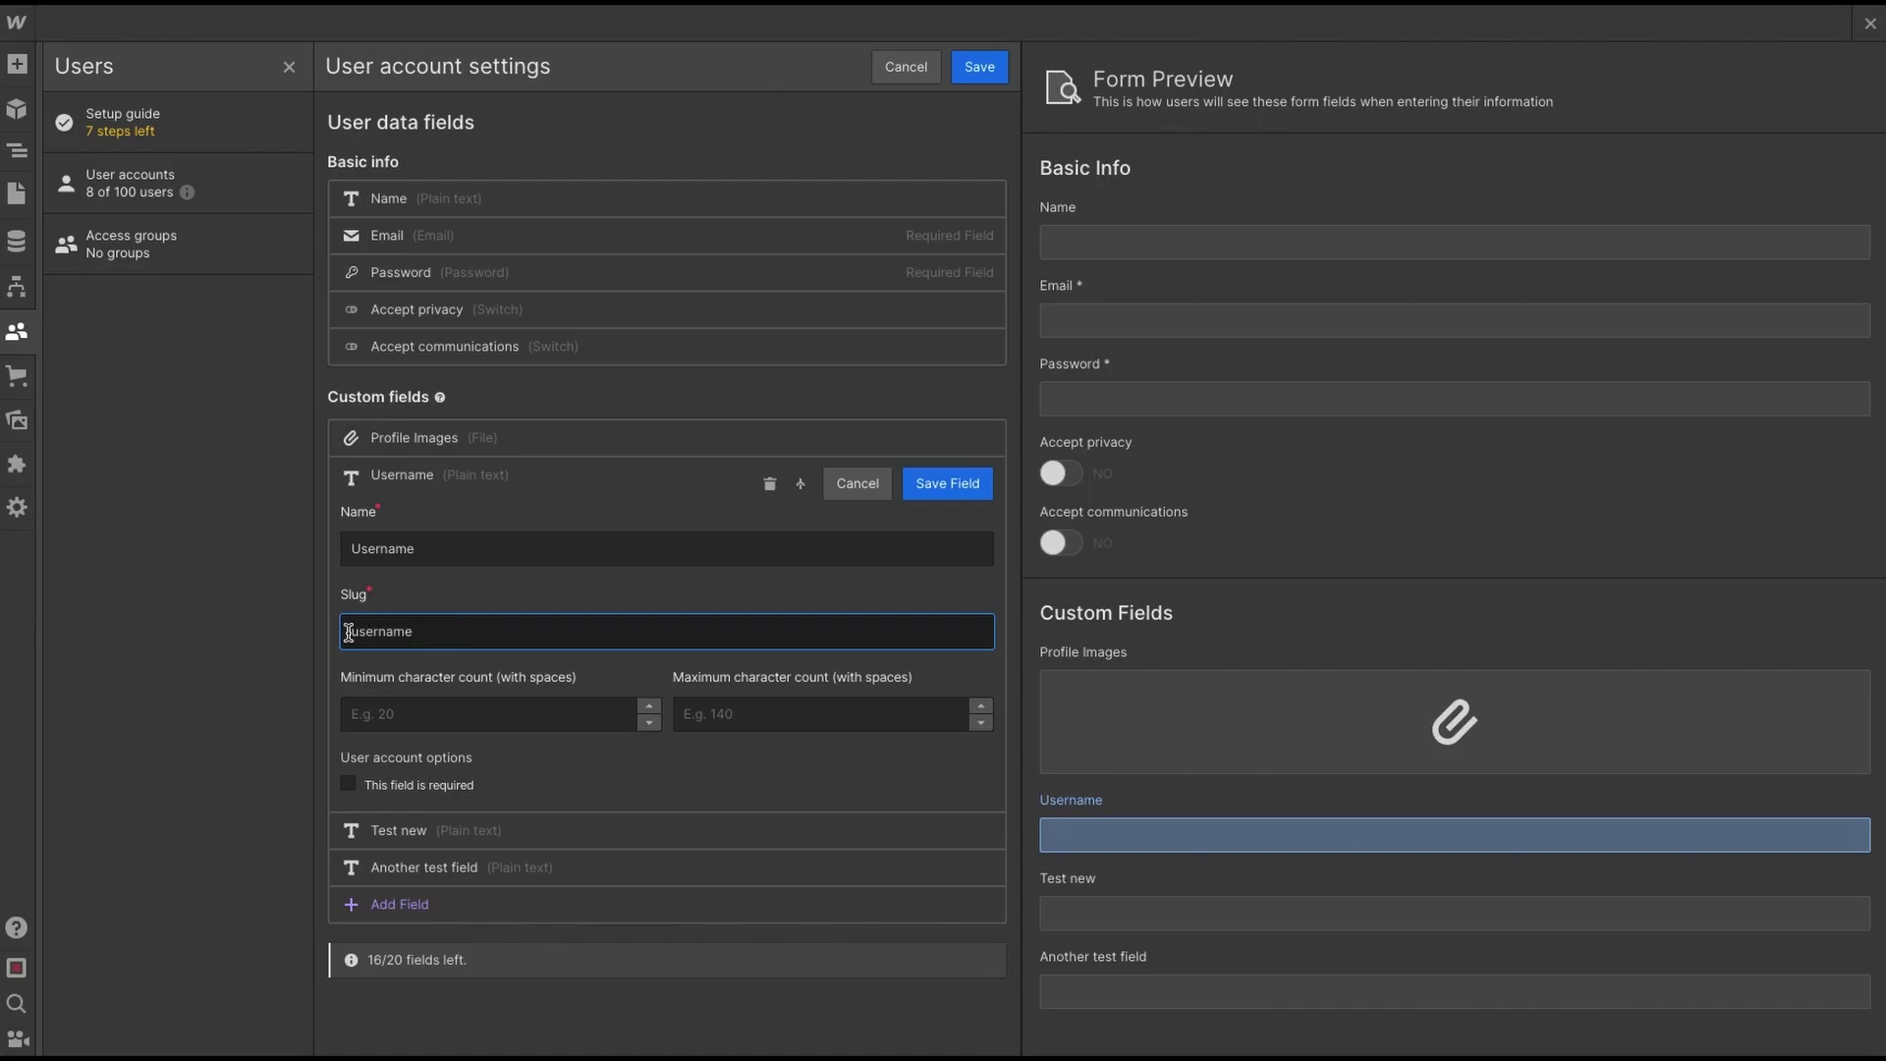
{"action": "left_click", "coordinate": [945, 484]}
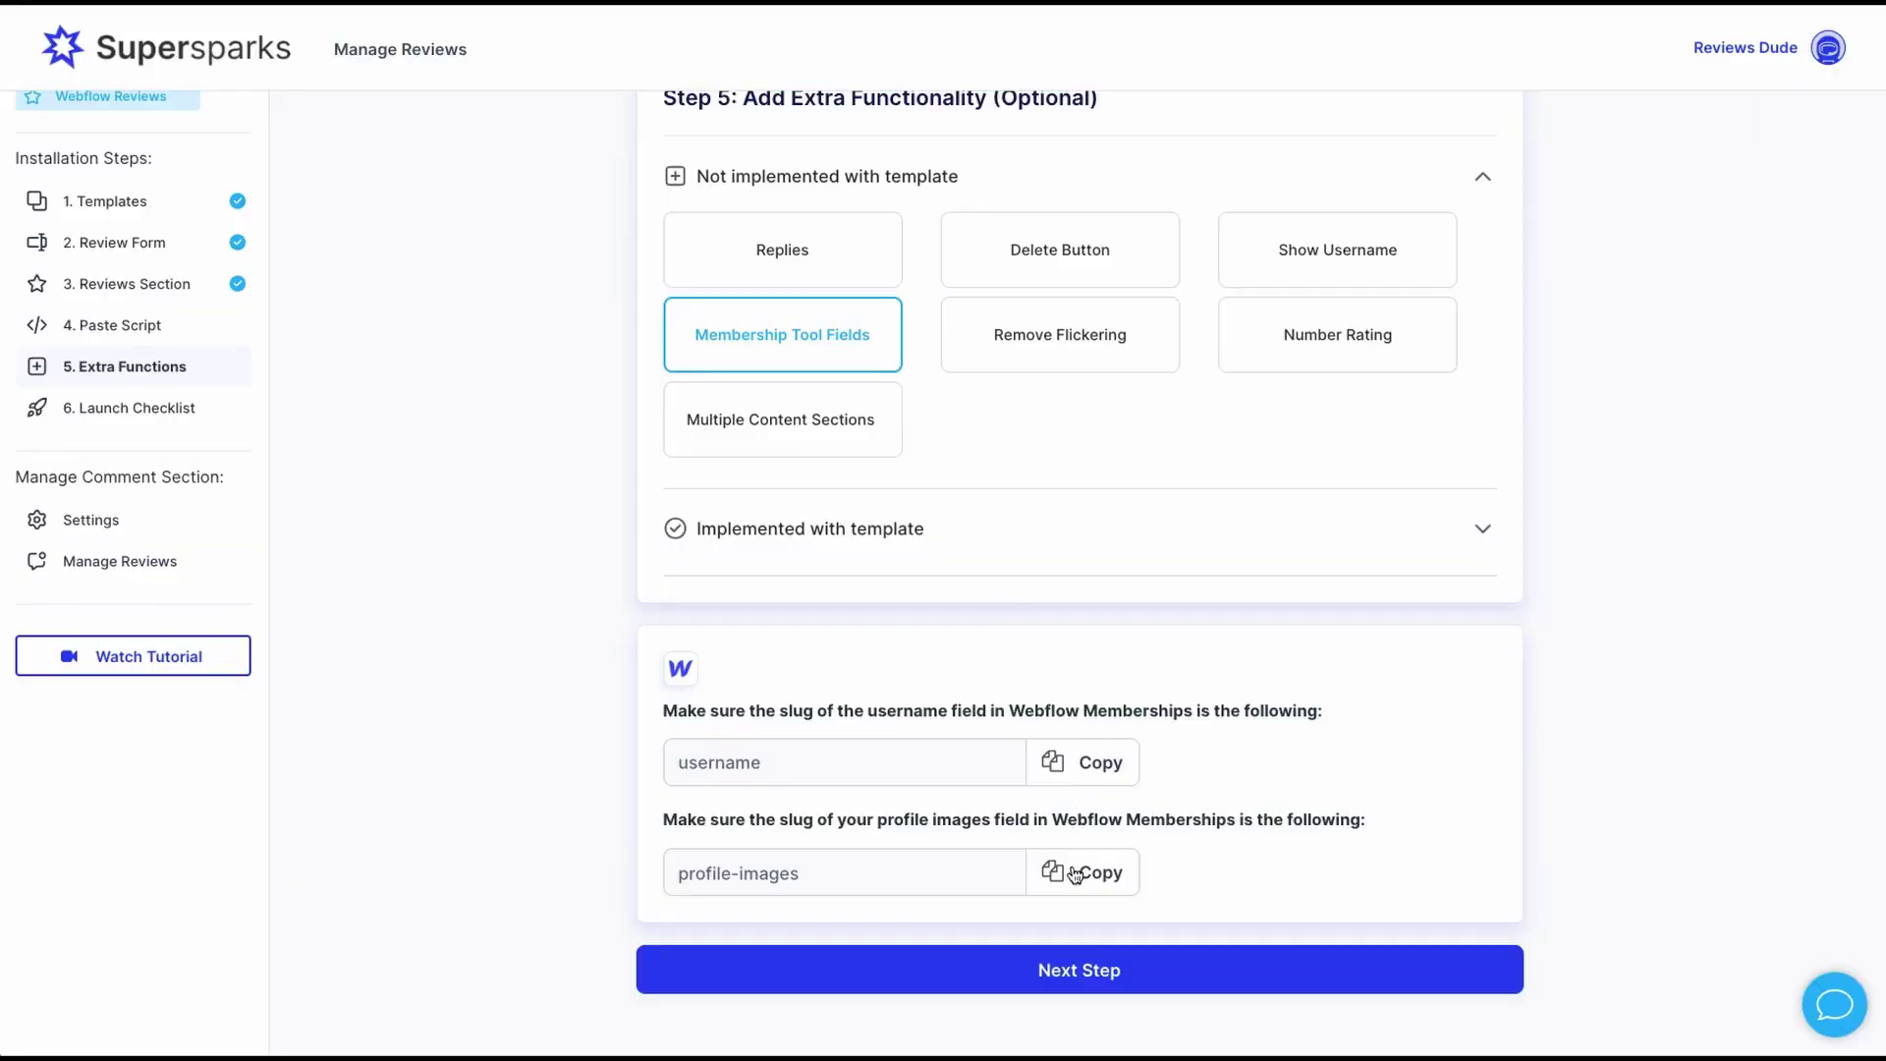
- Replace the Profile Images field slug 'avatars' with 'profile-images' and save the user account settings
{"action": "left_click", "coordinate": [1075, 873]}
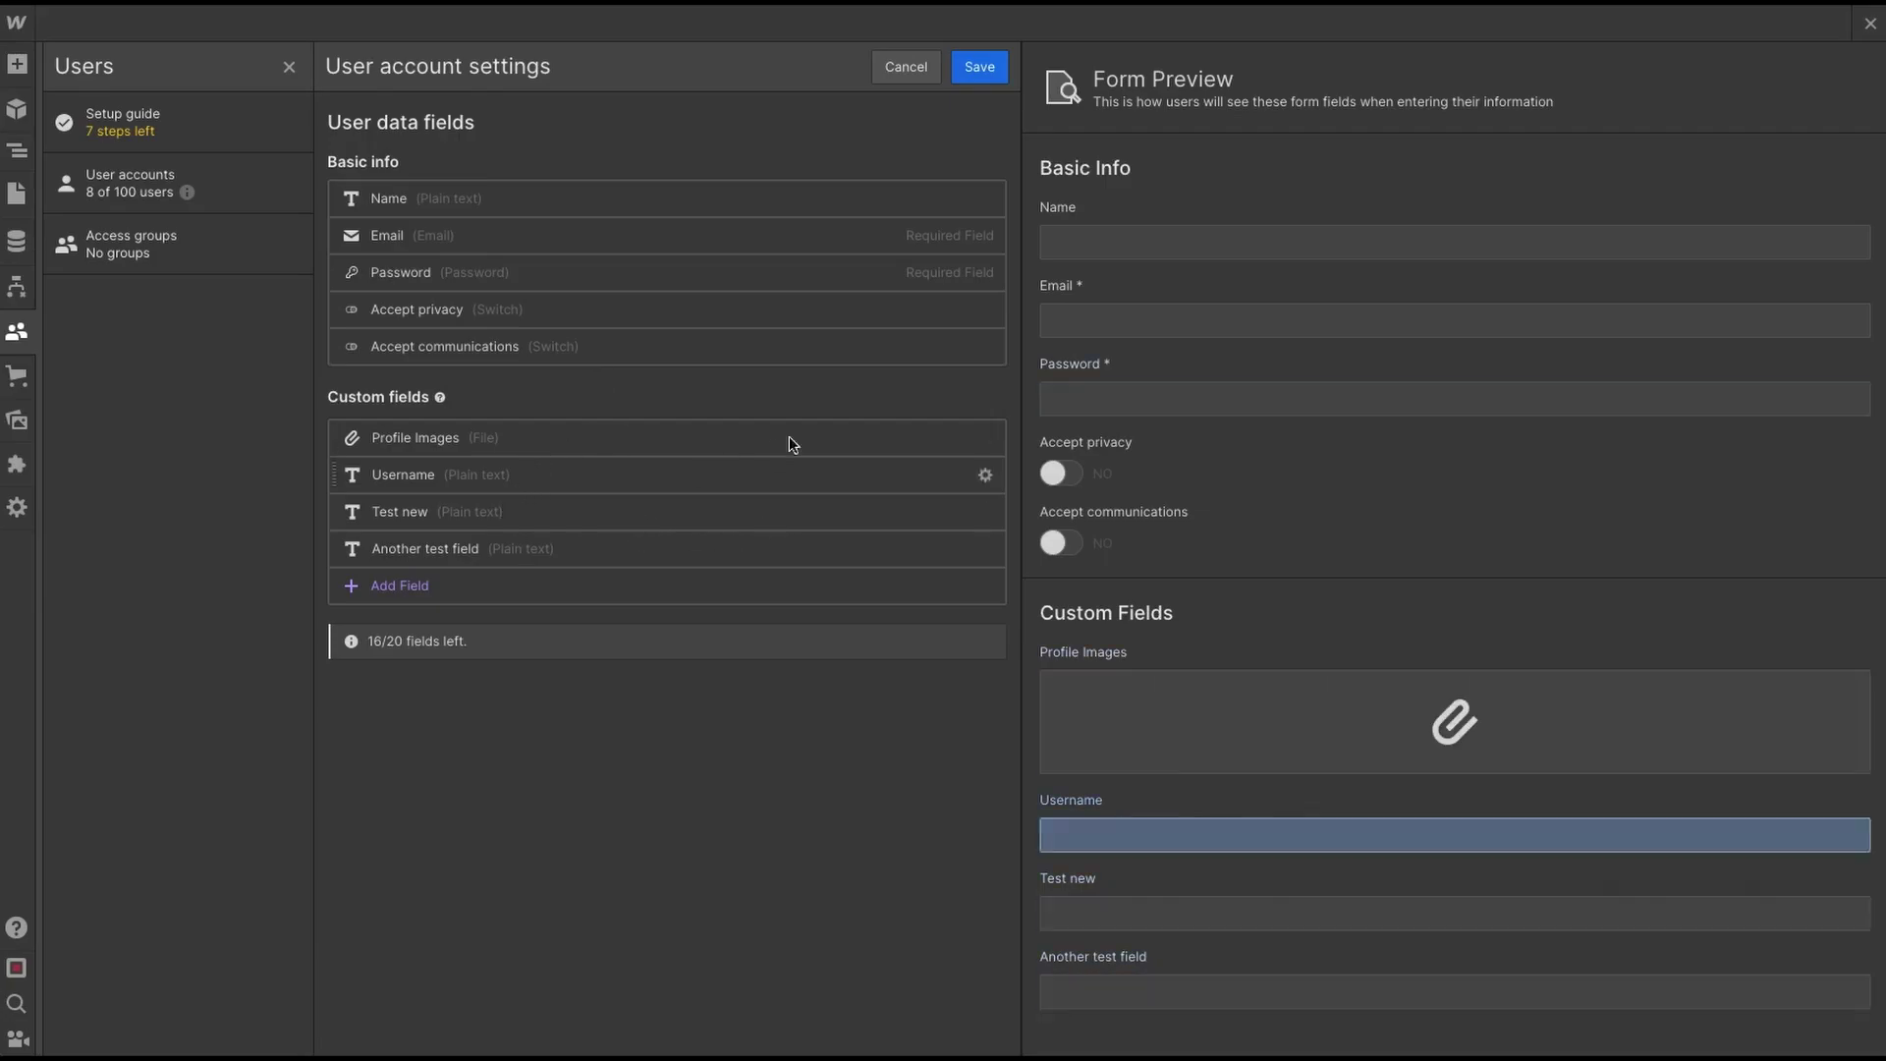
{"action": "left_click", "coordinate": [985, 439]}
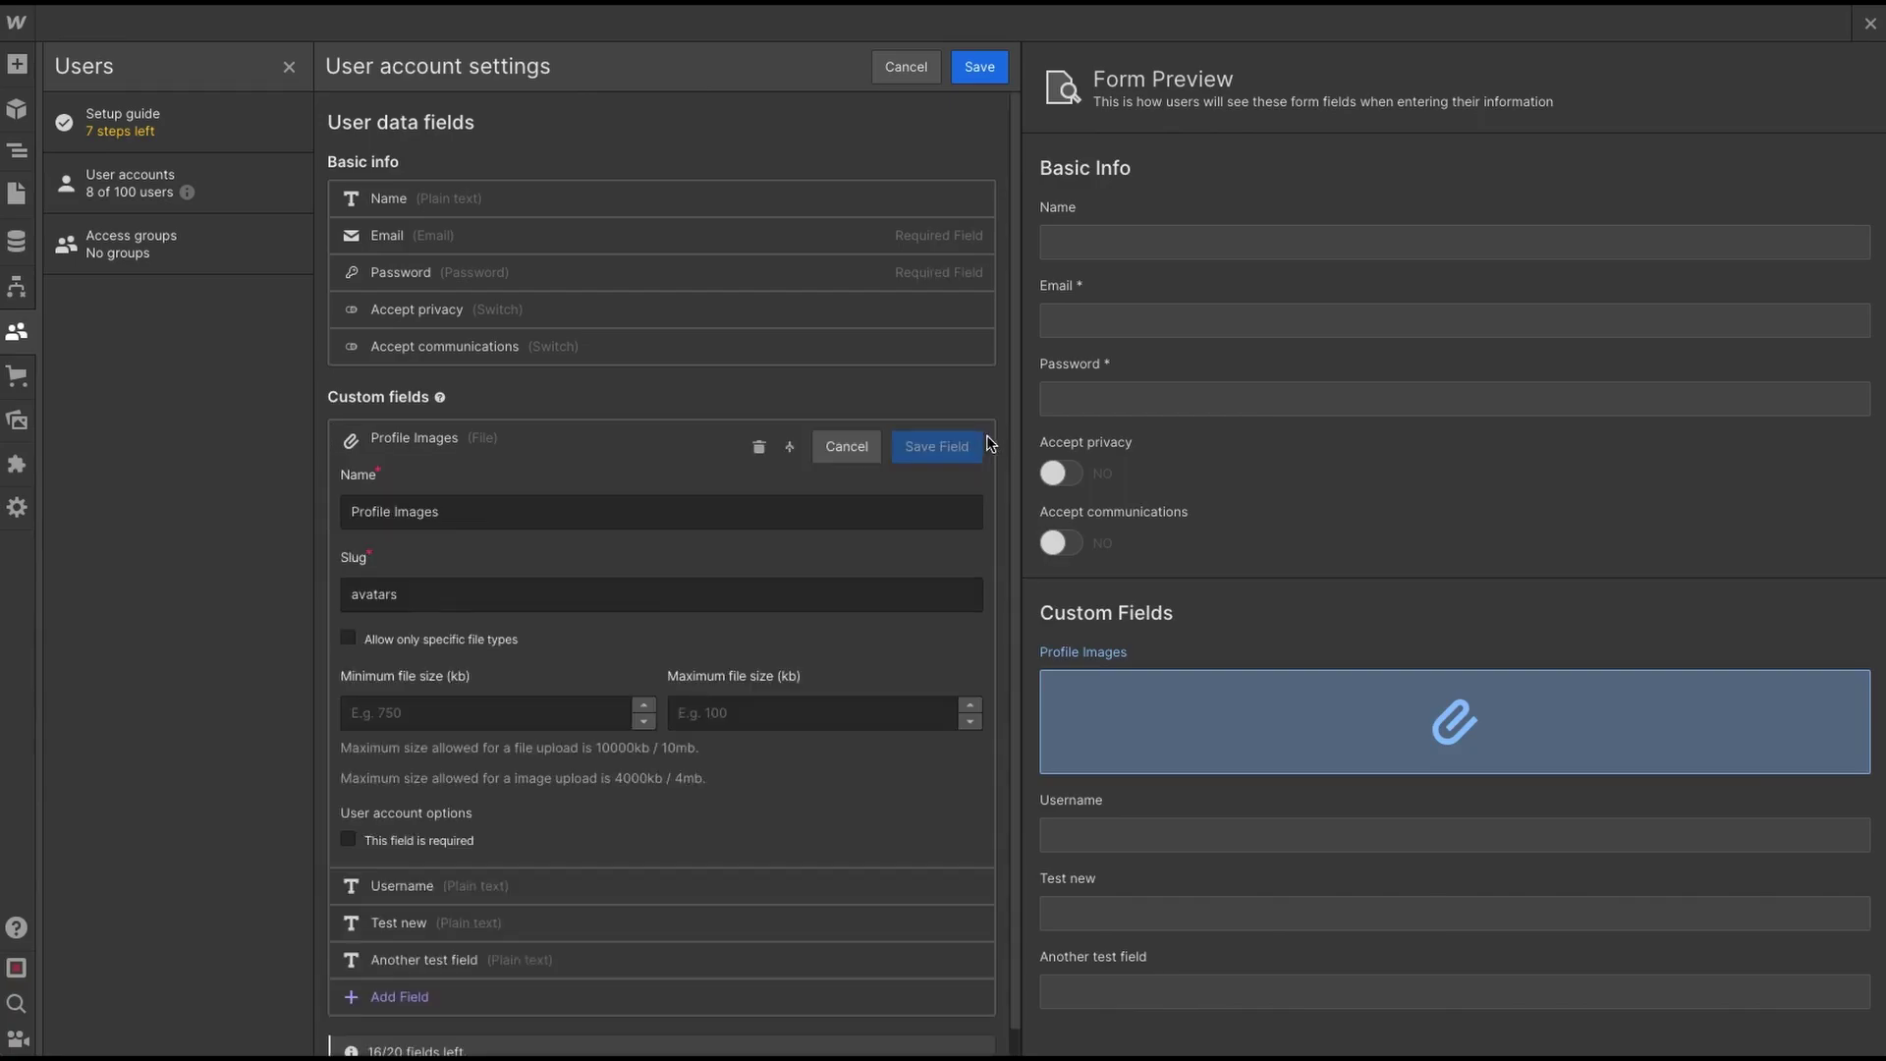
{"action": "double_click", "coordinate": [385, 589]}
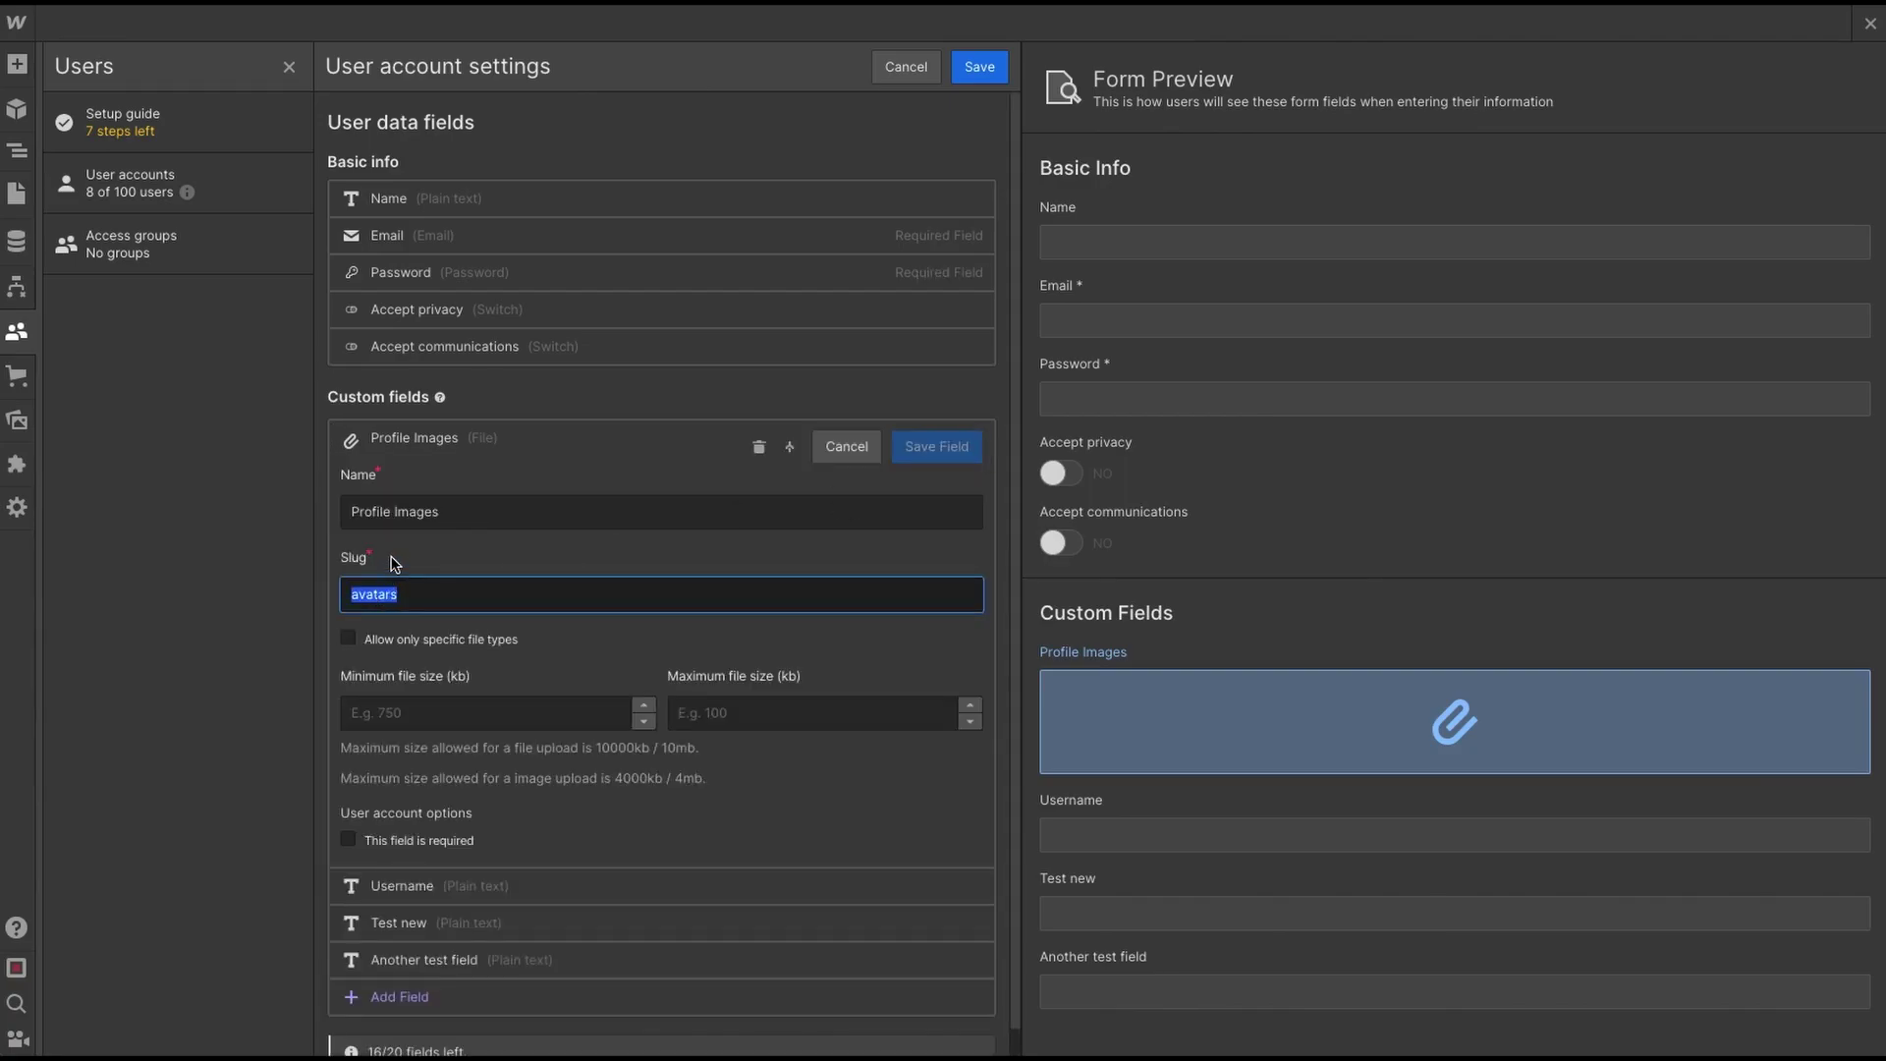
{"action": "key", "text": "ctrl+v"}
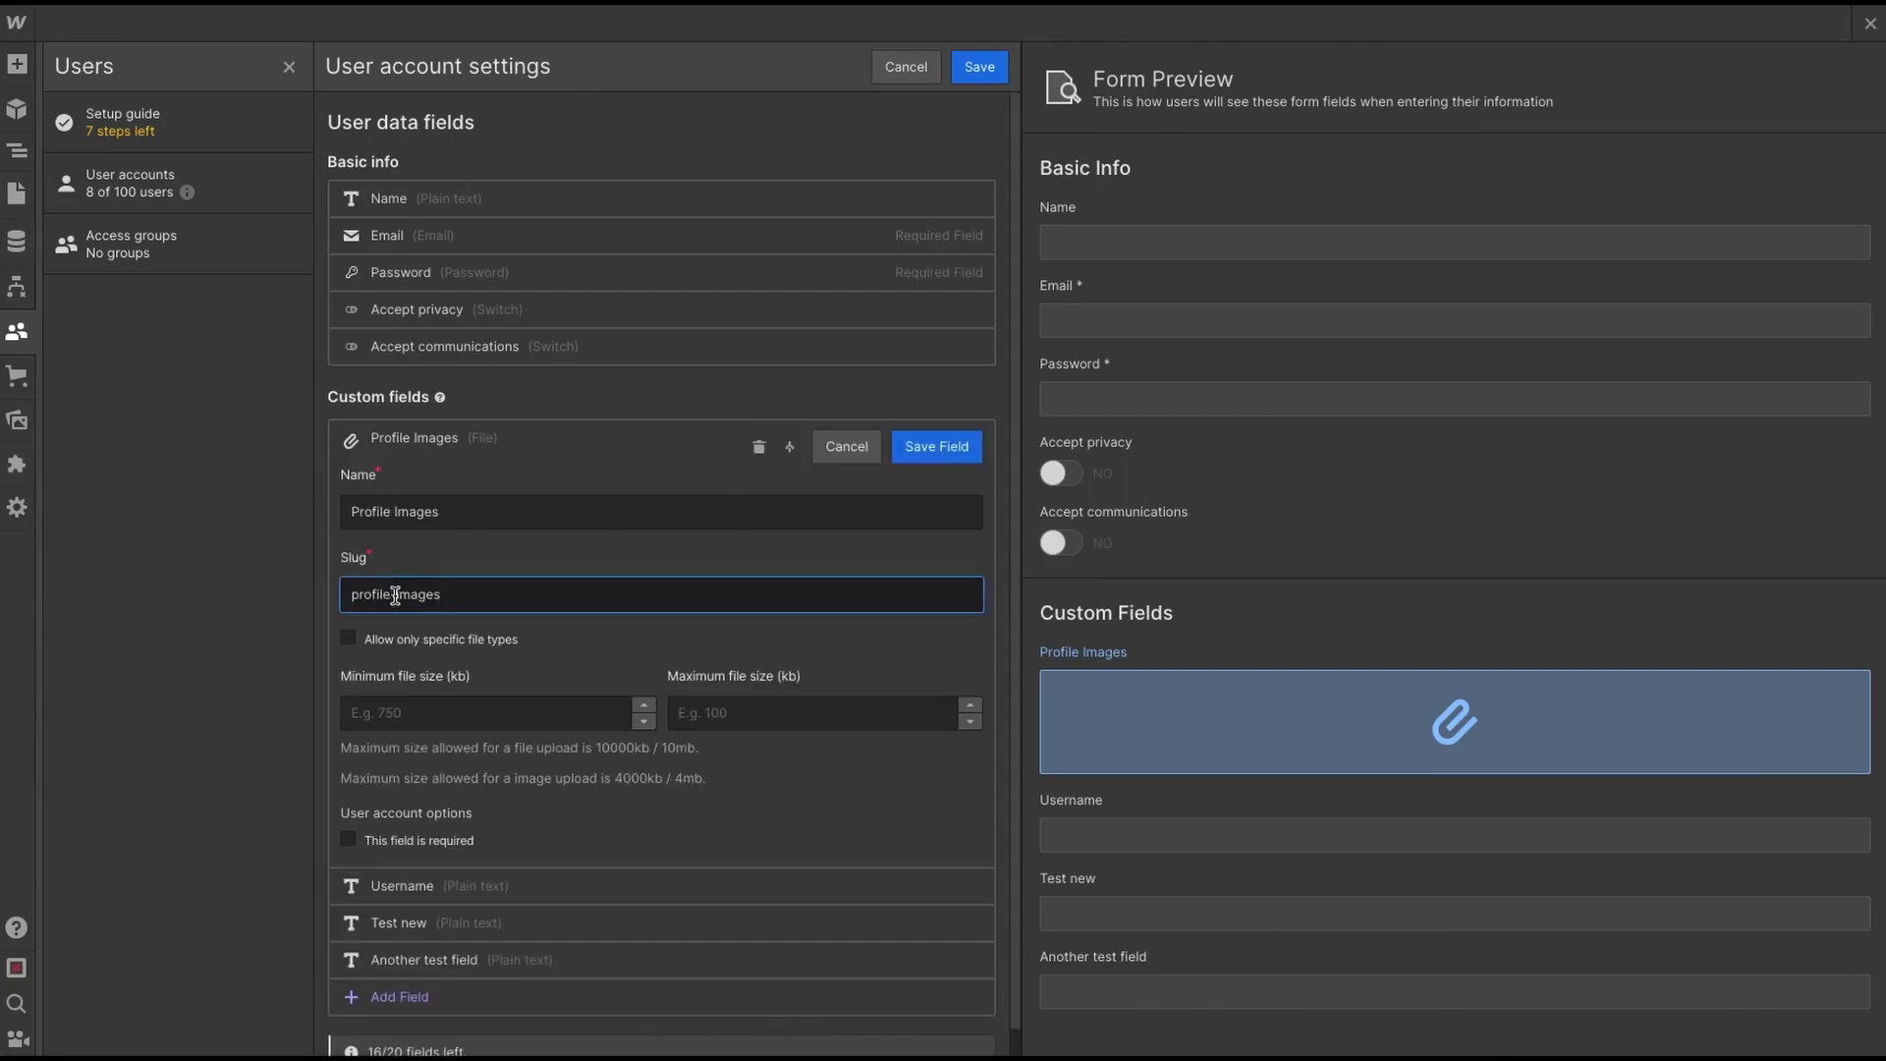
{"action": "left_click", "coordinate": [933, 445]}
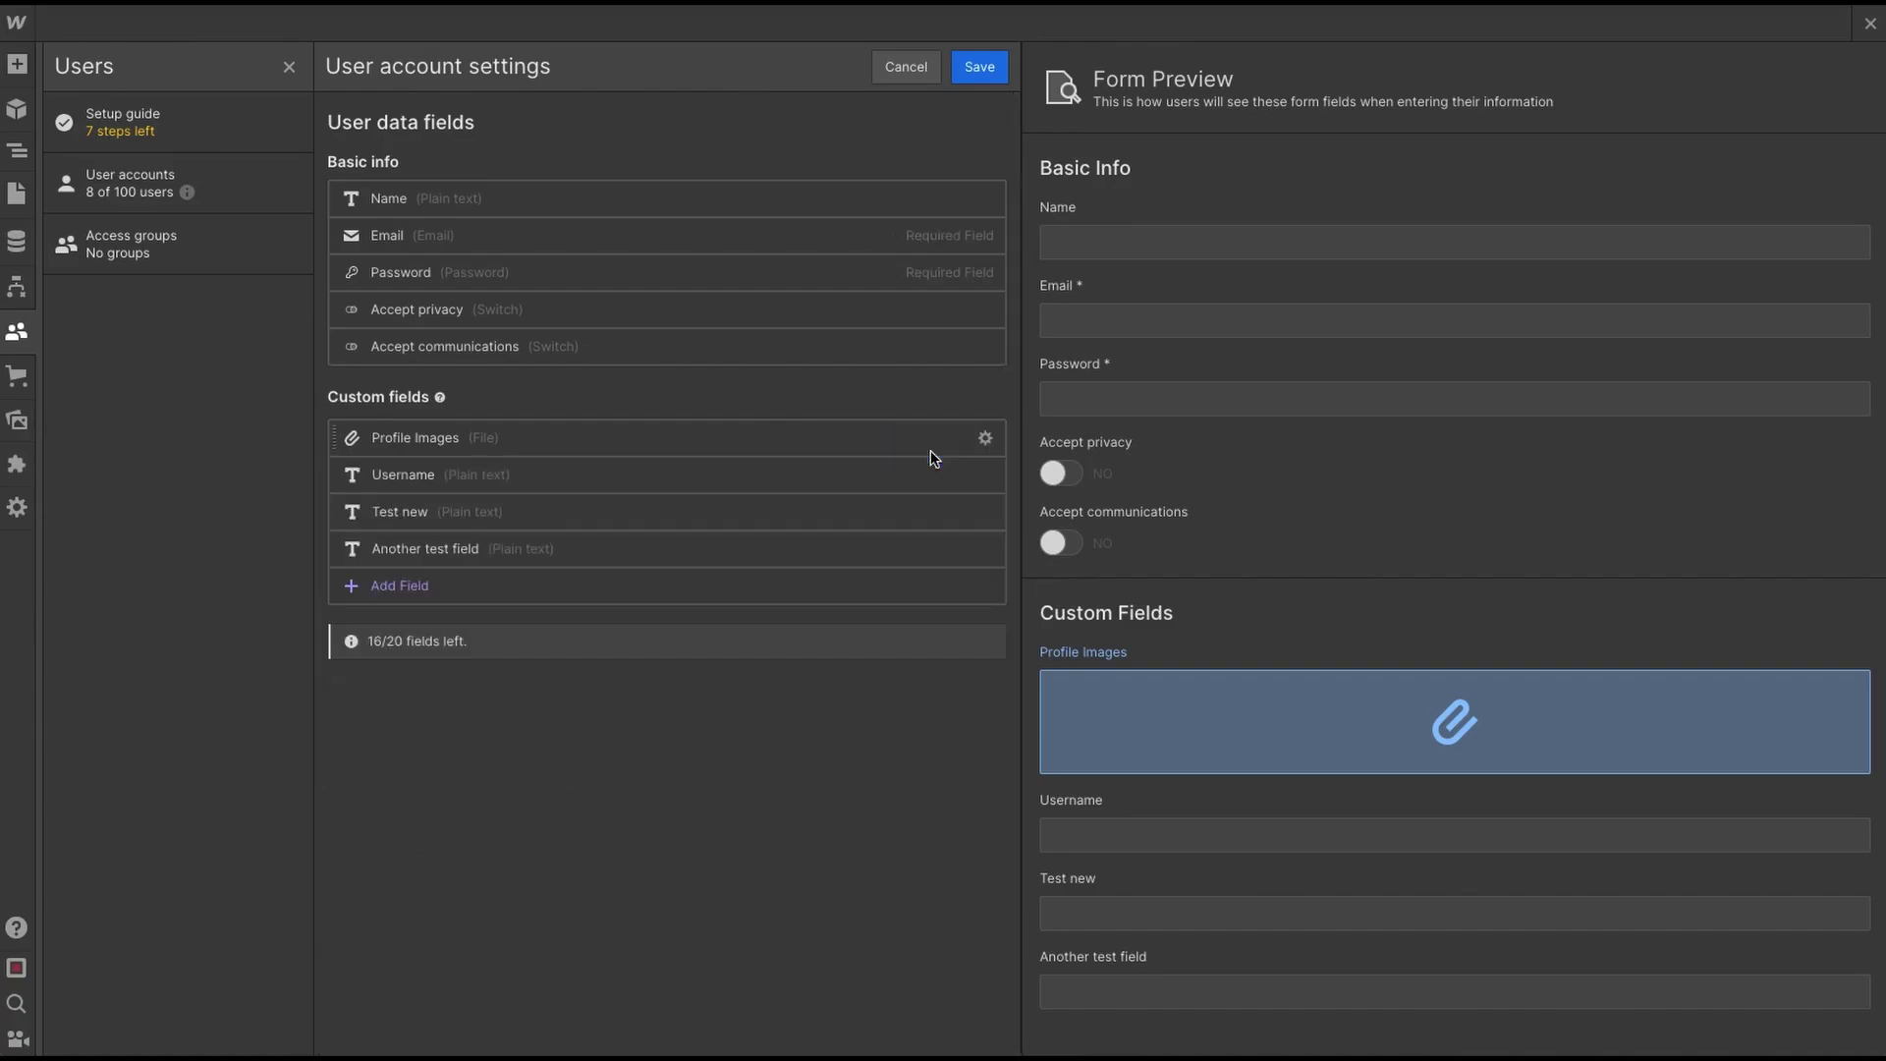
{"action": "left_click", "coordinate": [973, 67]}
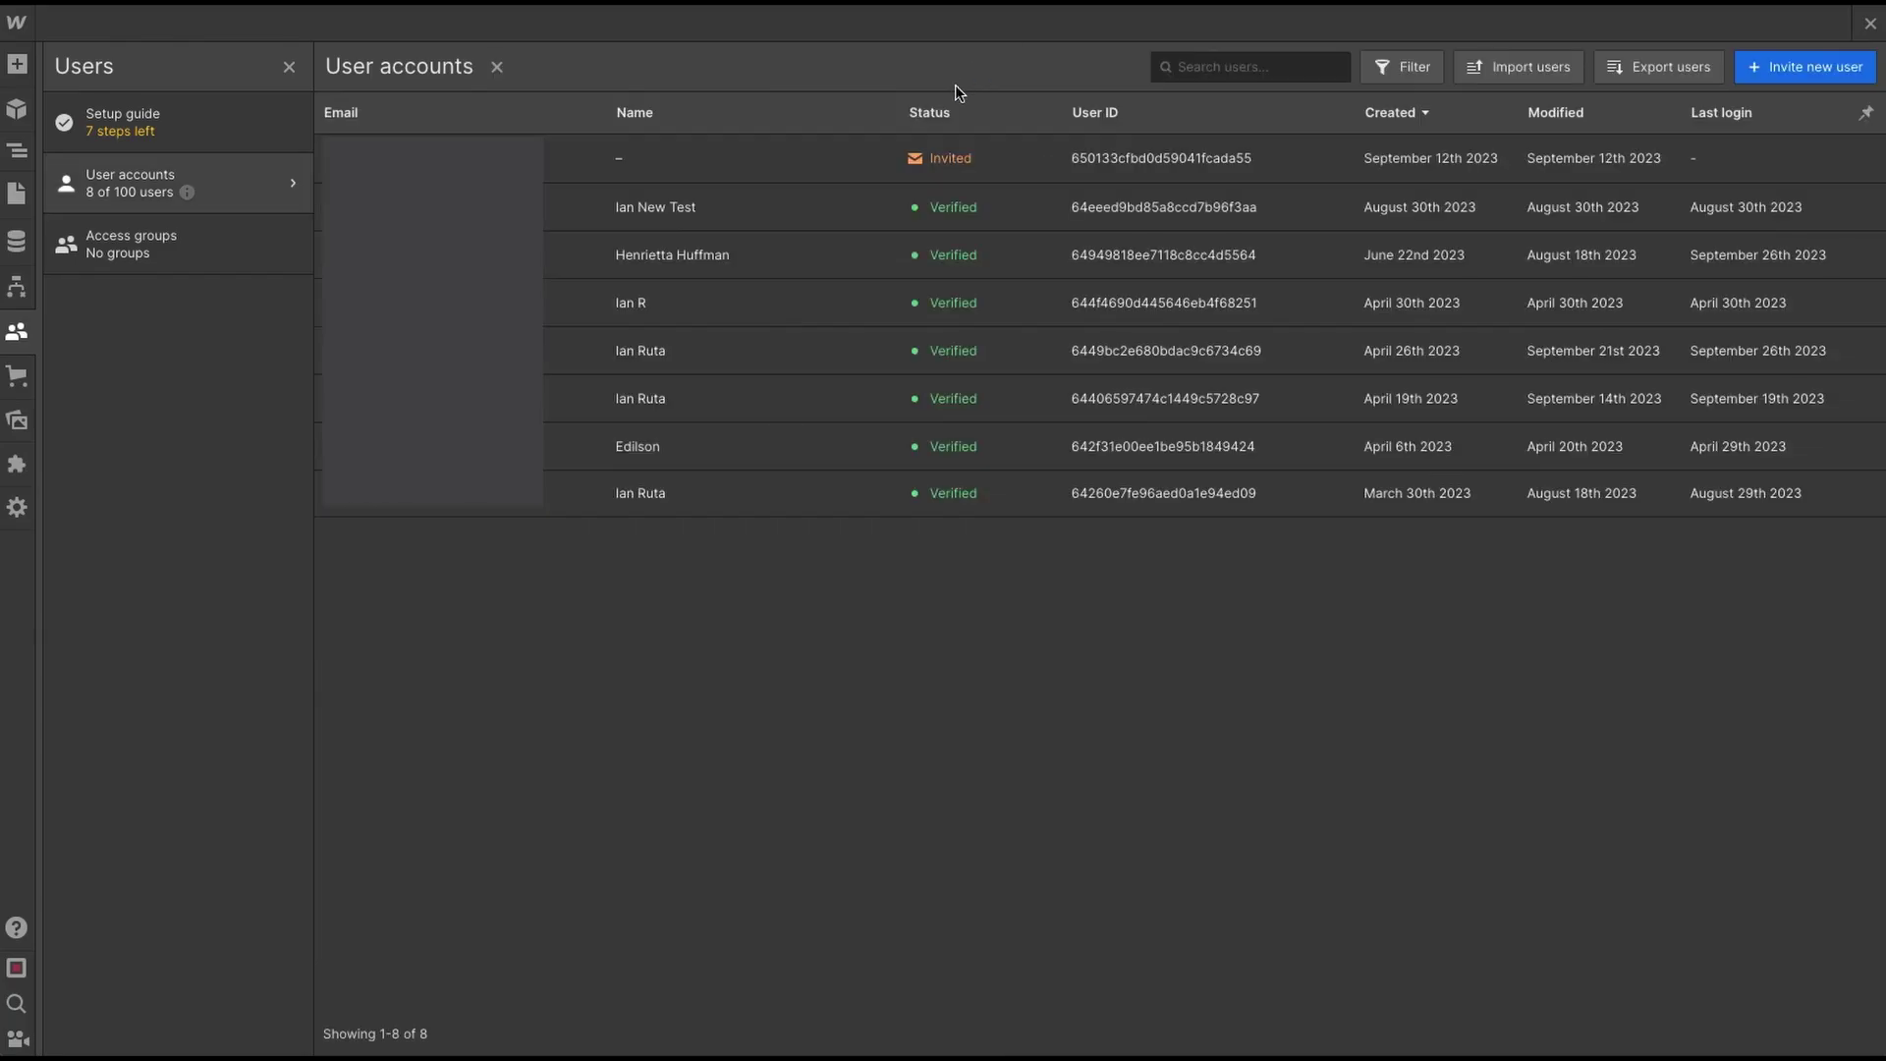
- Show the review popup and make the Name label visible only to logged-out users
{"action": "left_click", "coordinate": [1870, 23]}
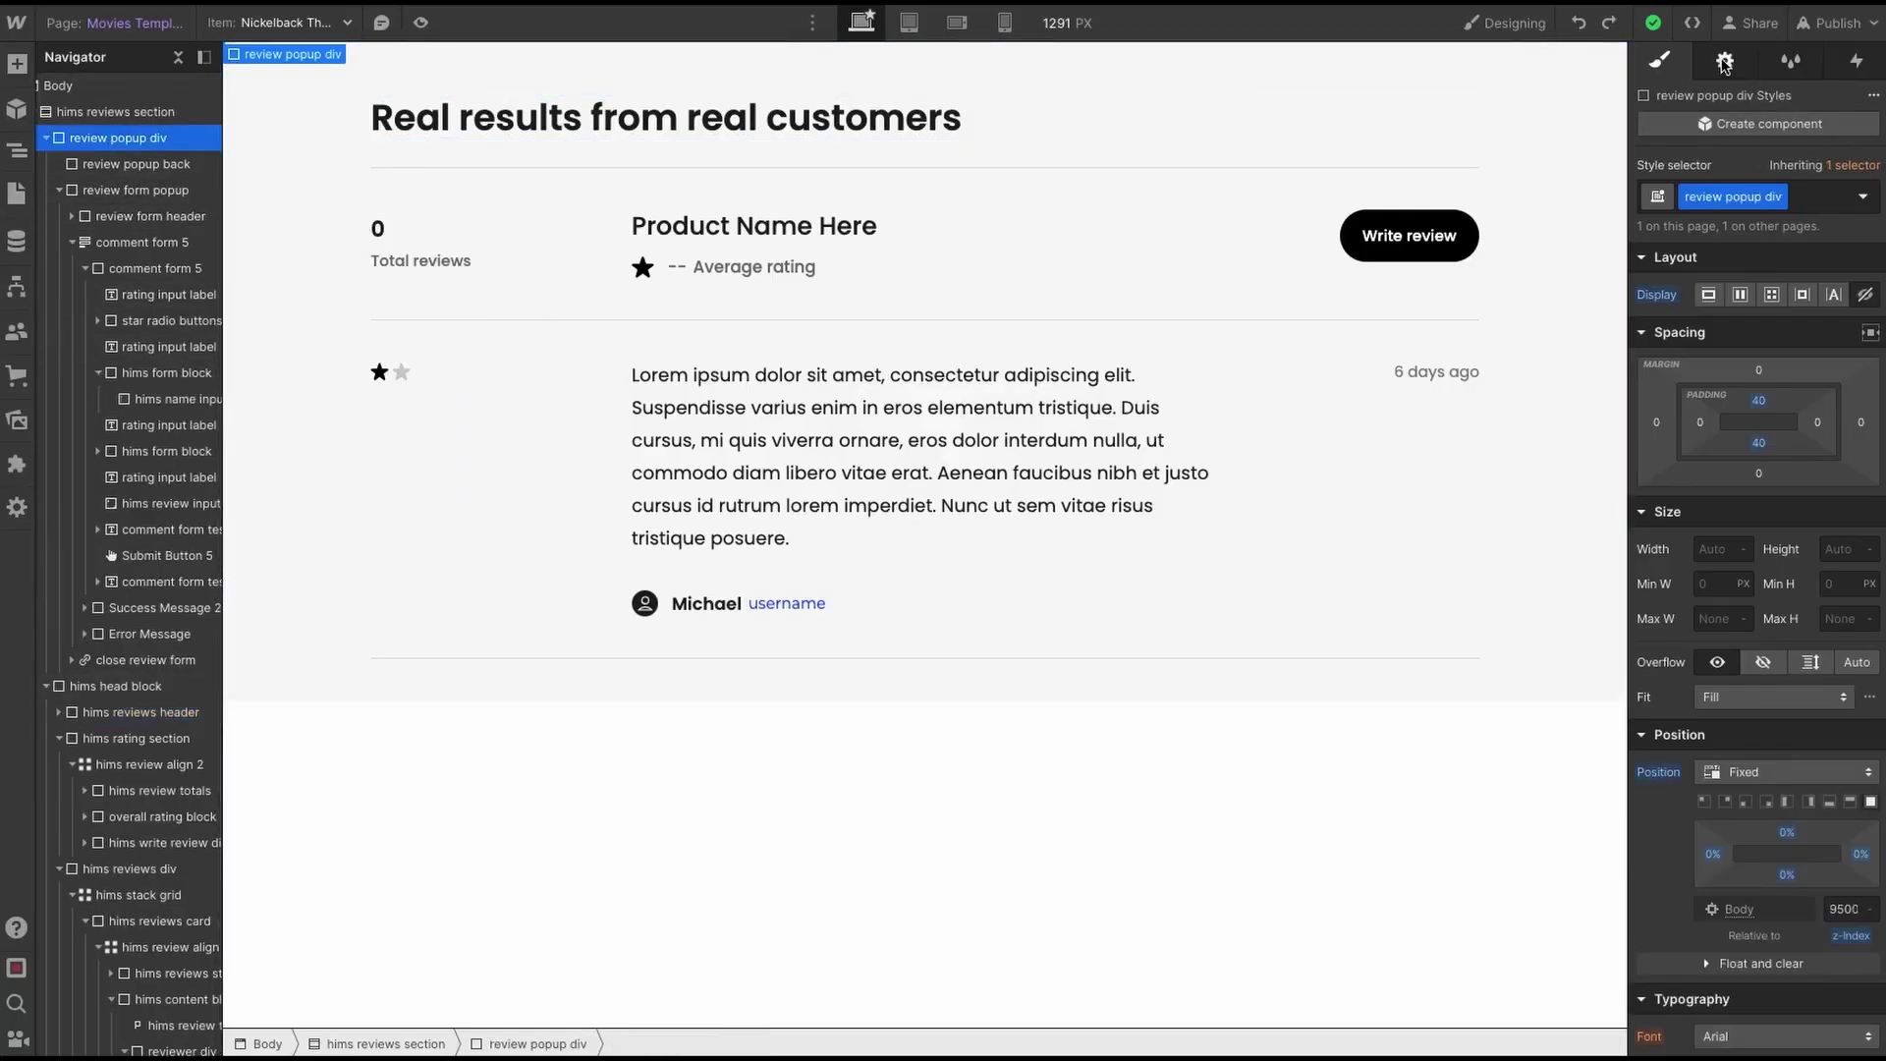
{"action": "left_click", "coordinate": [1739, 292]}
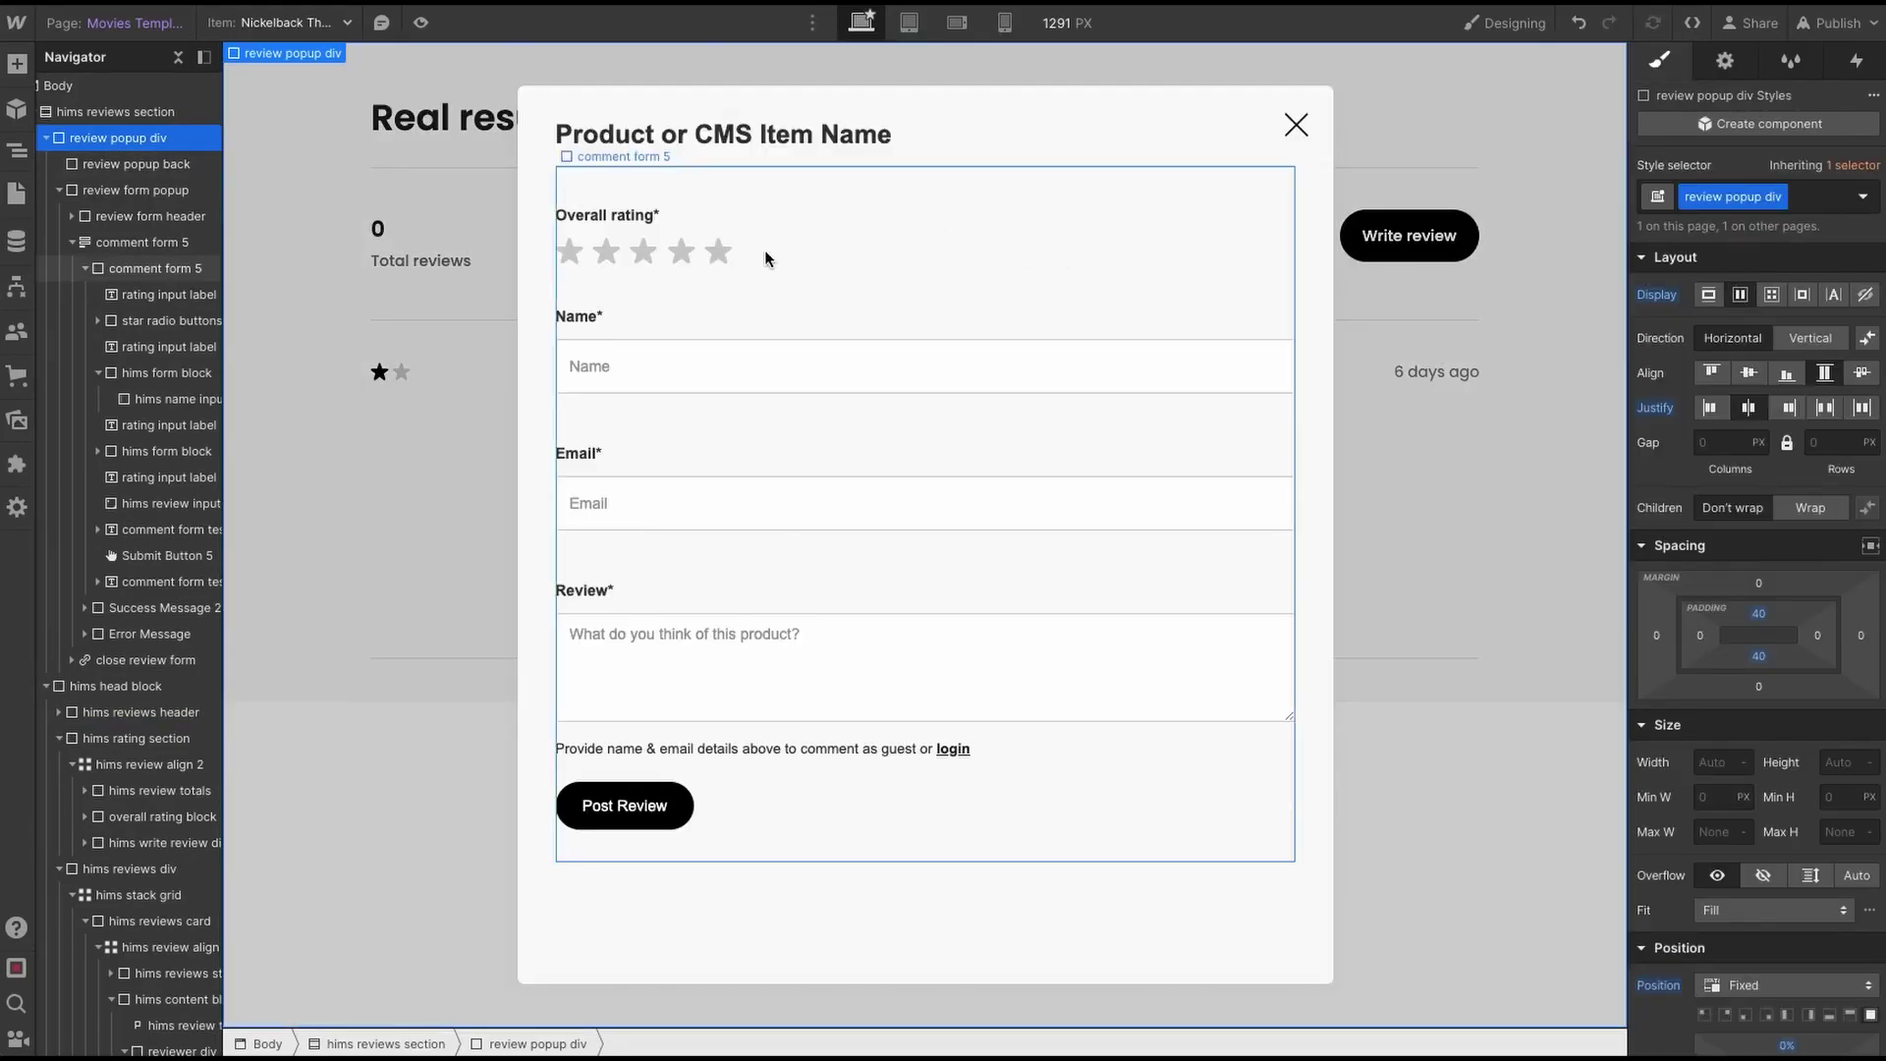
{"action": "left_click", "coordinate": [592, 355]}
{"action": "left_click", "coordinate": [141, 373]}
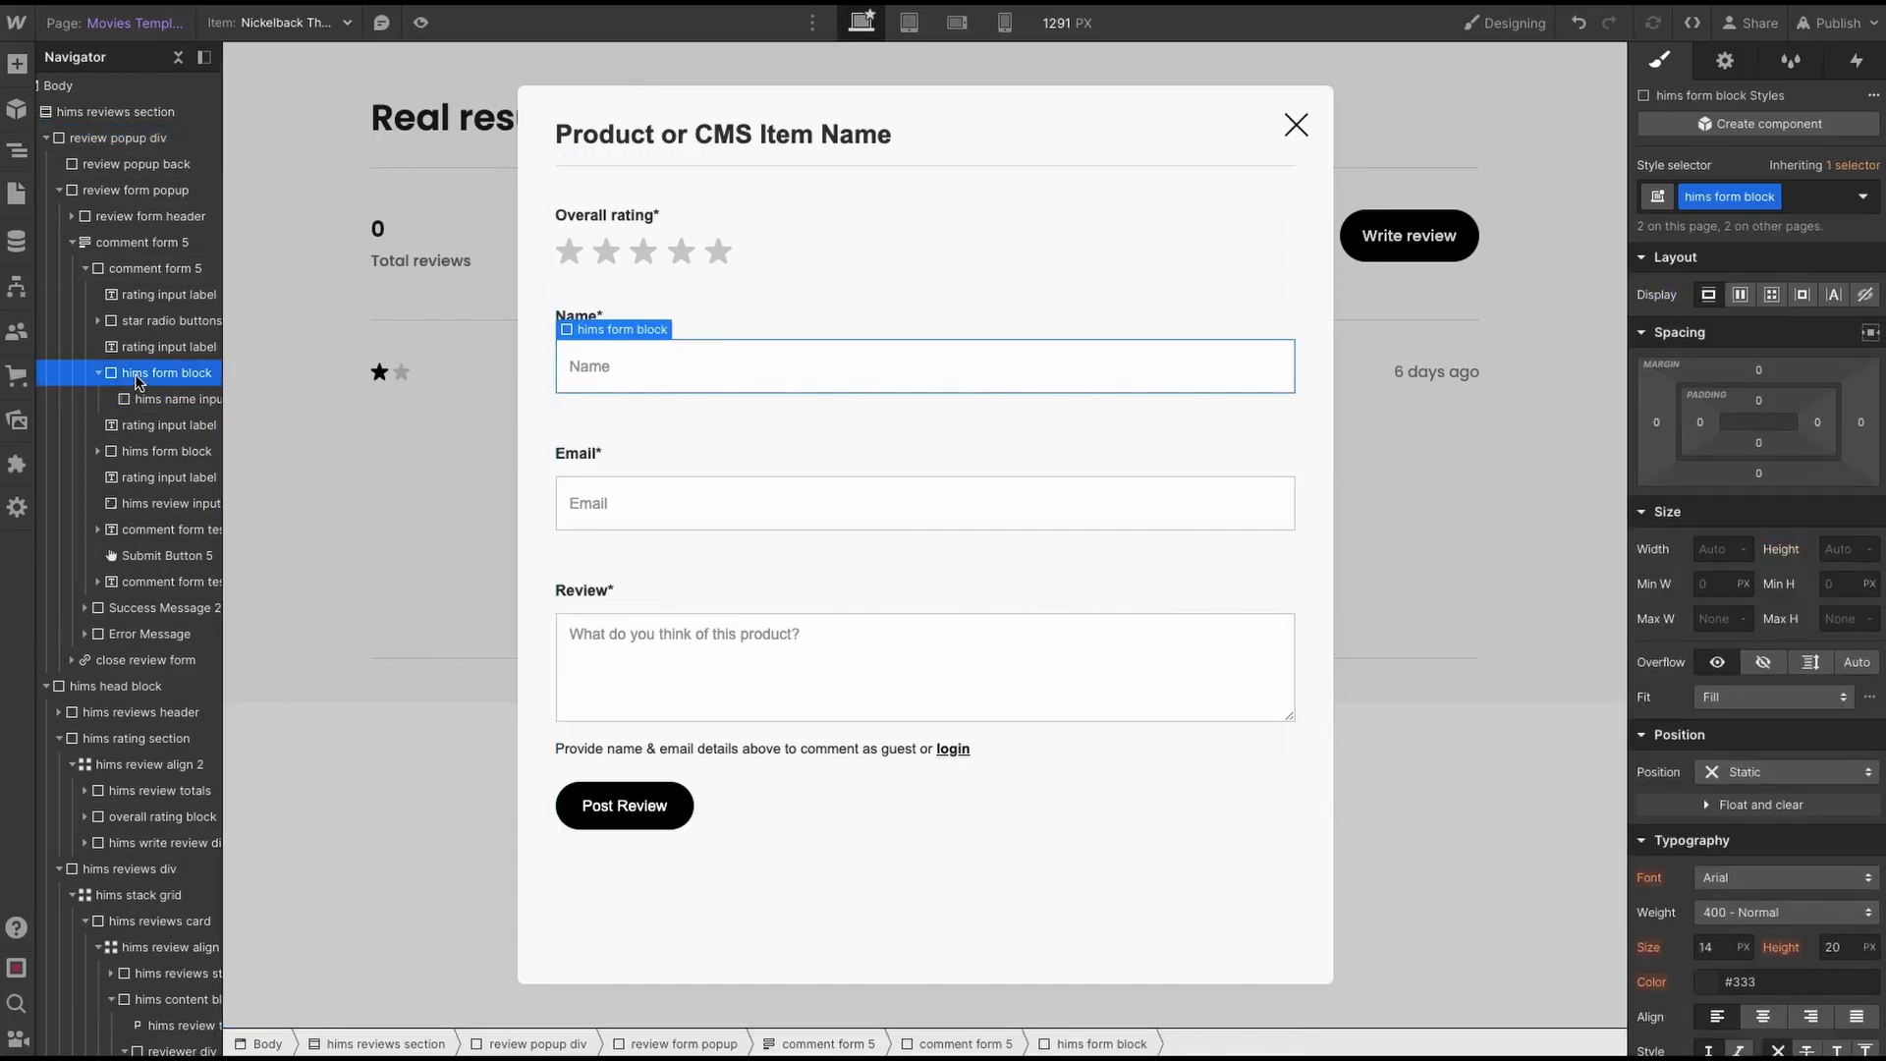
{"action": "left_click", "coordinate": [143, 346]}
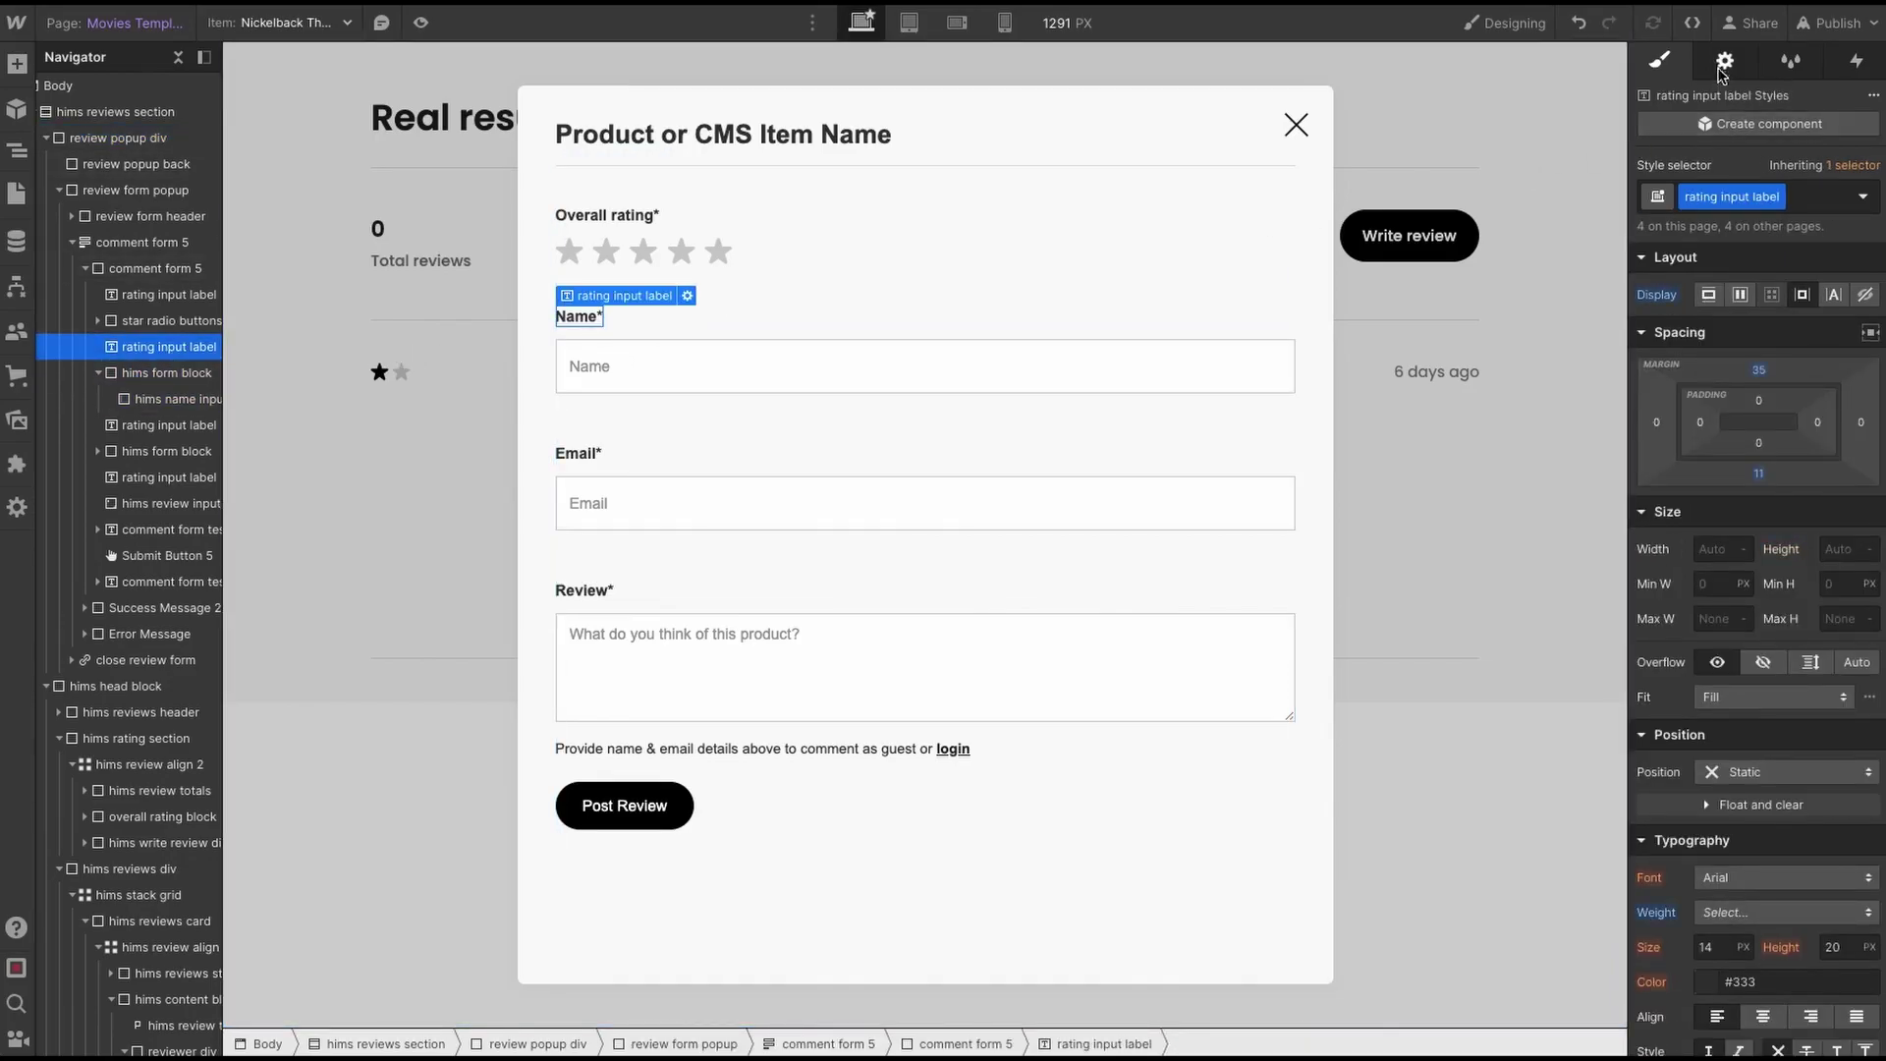
{"action": "left_click", "coordinate": [1724, 61]}
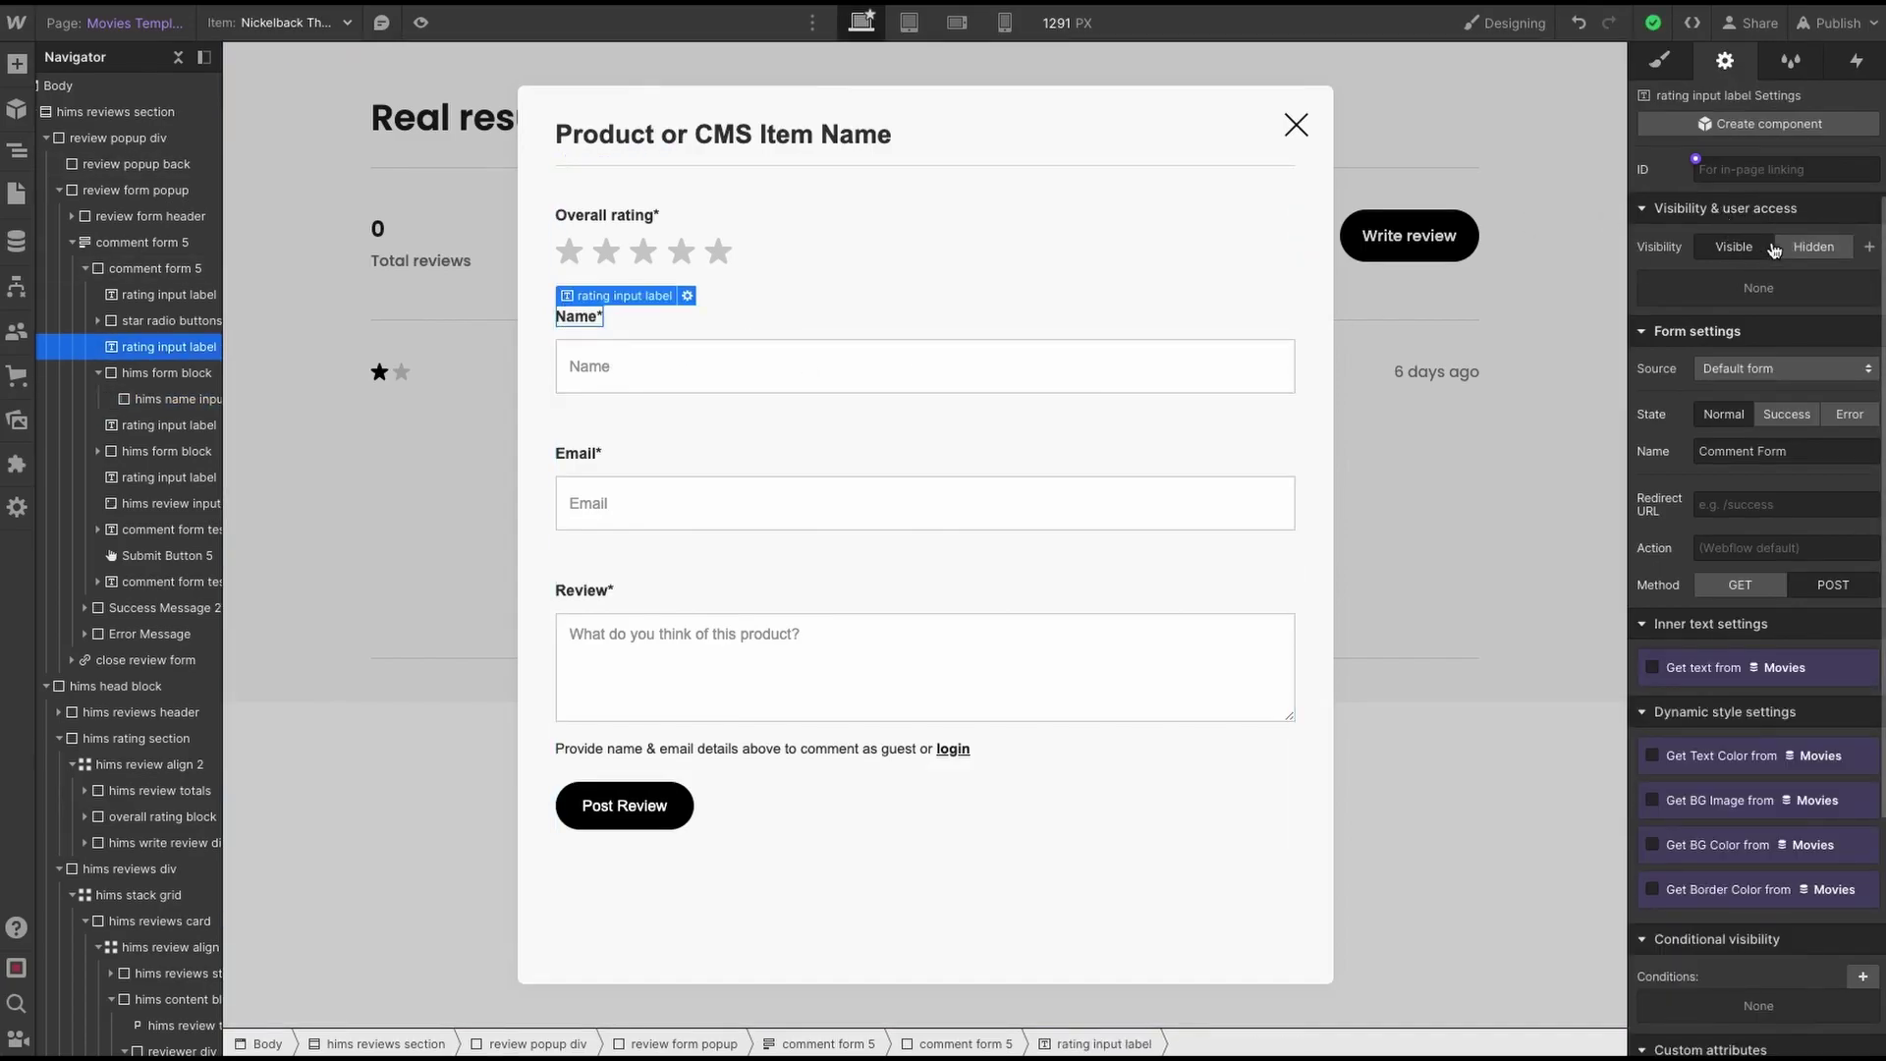
{"action": "left_click", "coordinate": [1867, 249]}
{"action": "left_click", "coordinate": [1714, 315]}
{"action": "left_click", "coordinate": [1709, 319]}
{"action": "left_click", "coordinate": [1705, 353]}
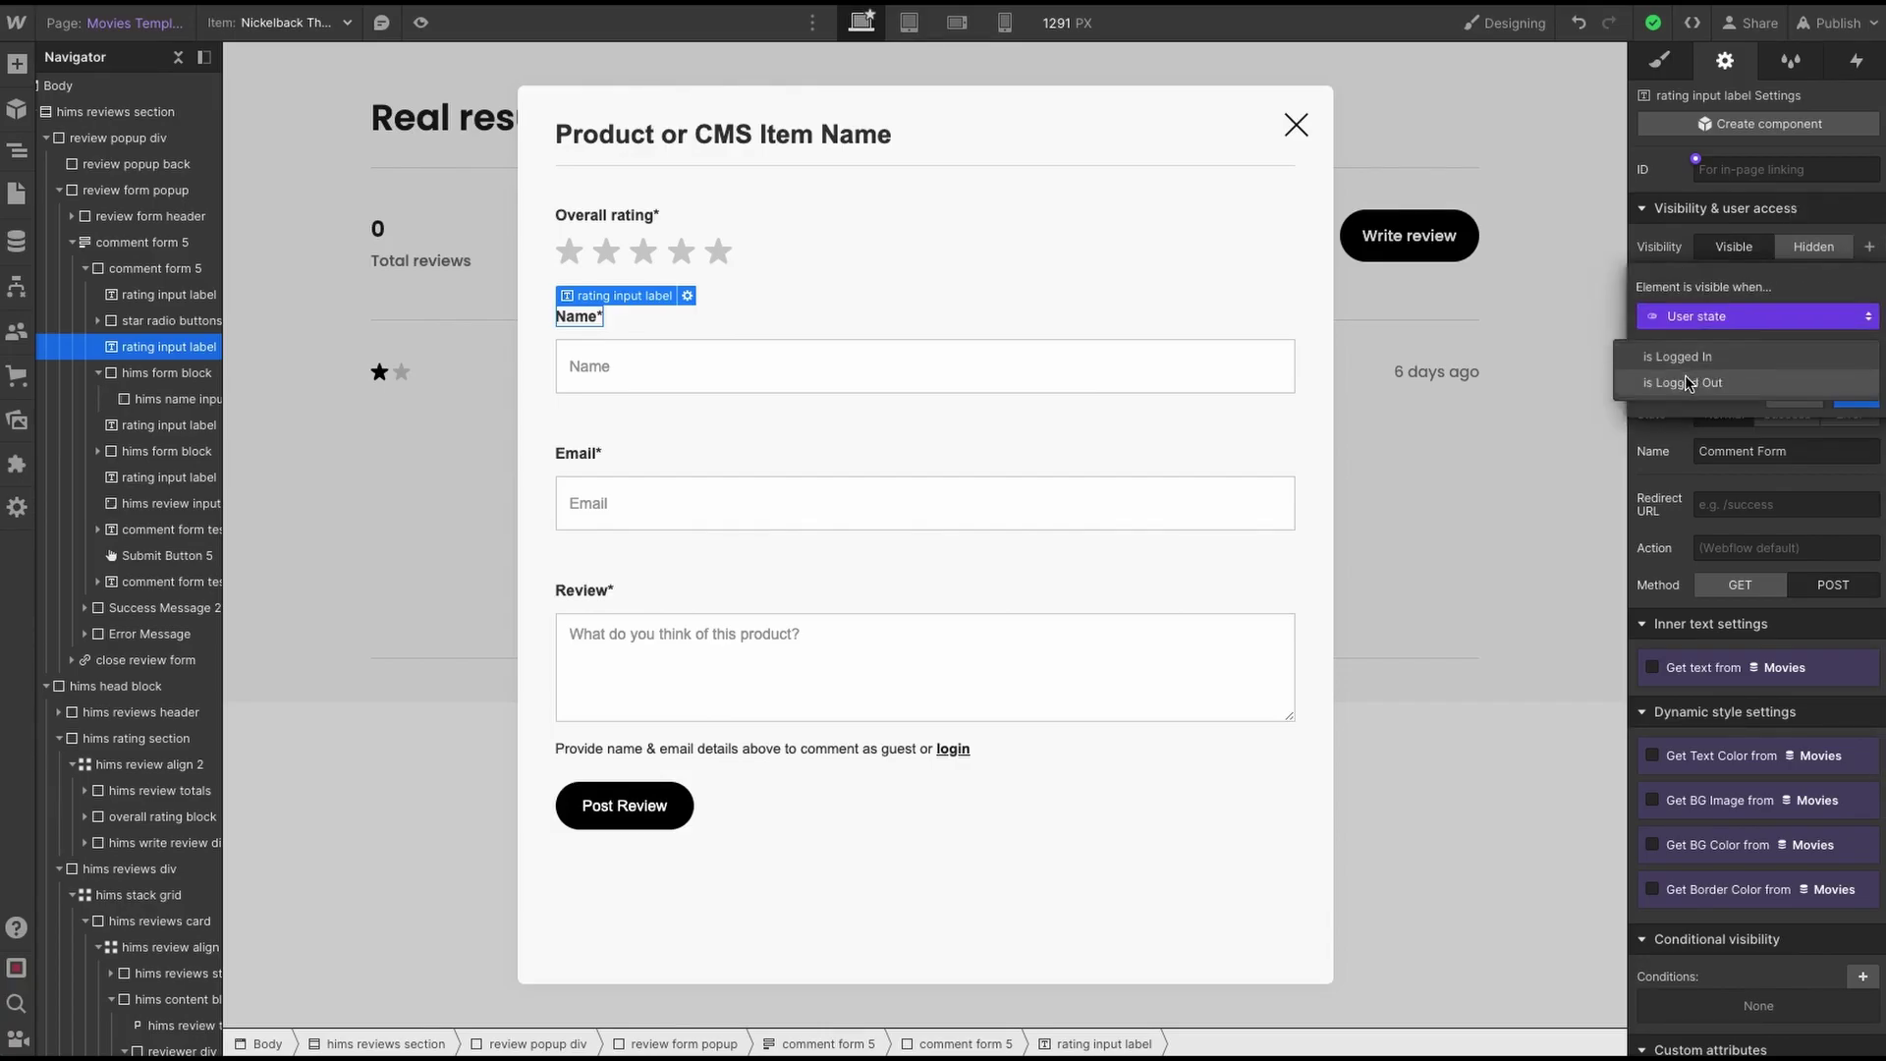
{"action": "left_click", "coordinate": [1691, 383]}
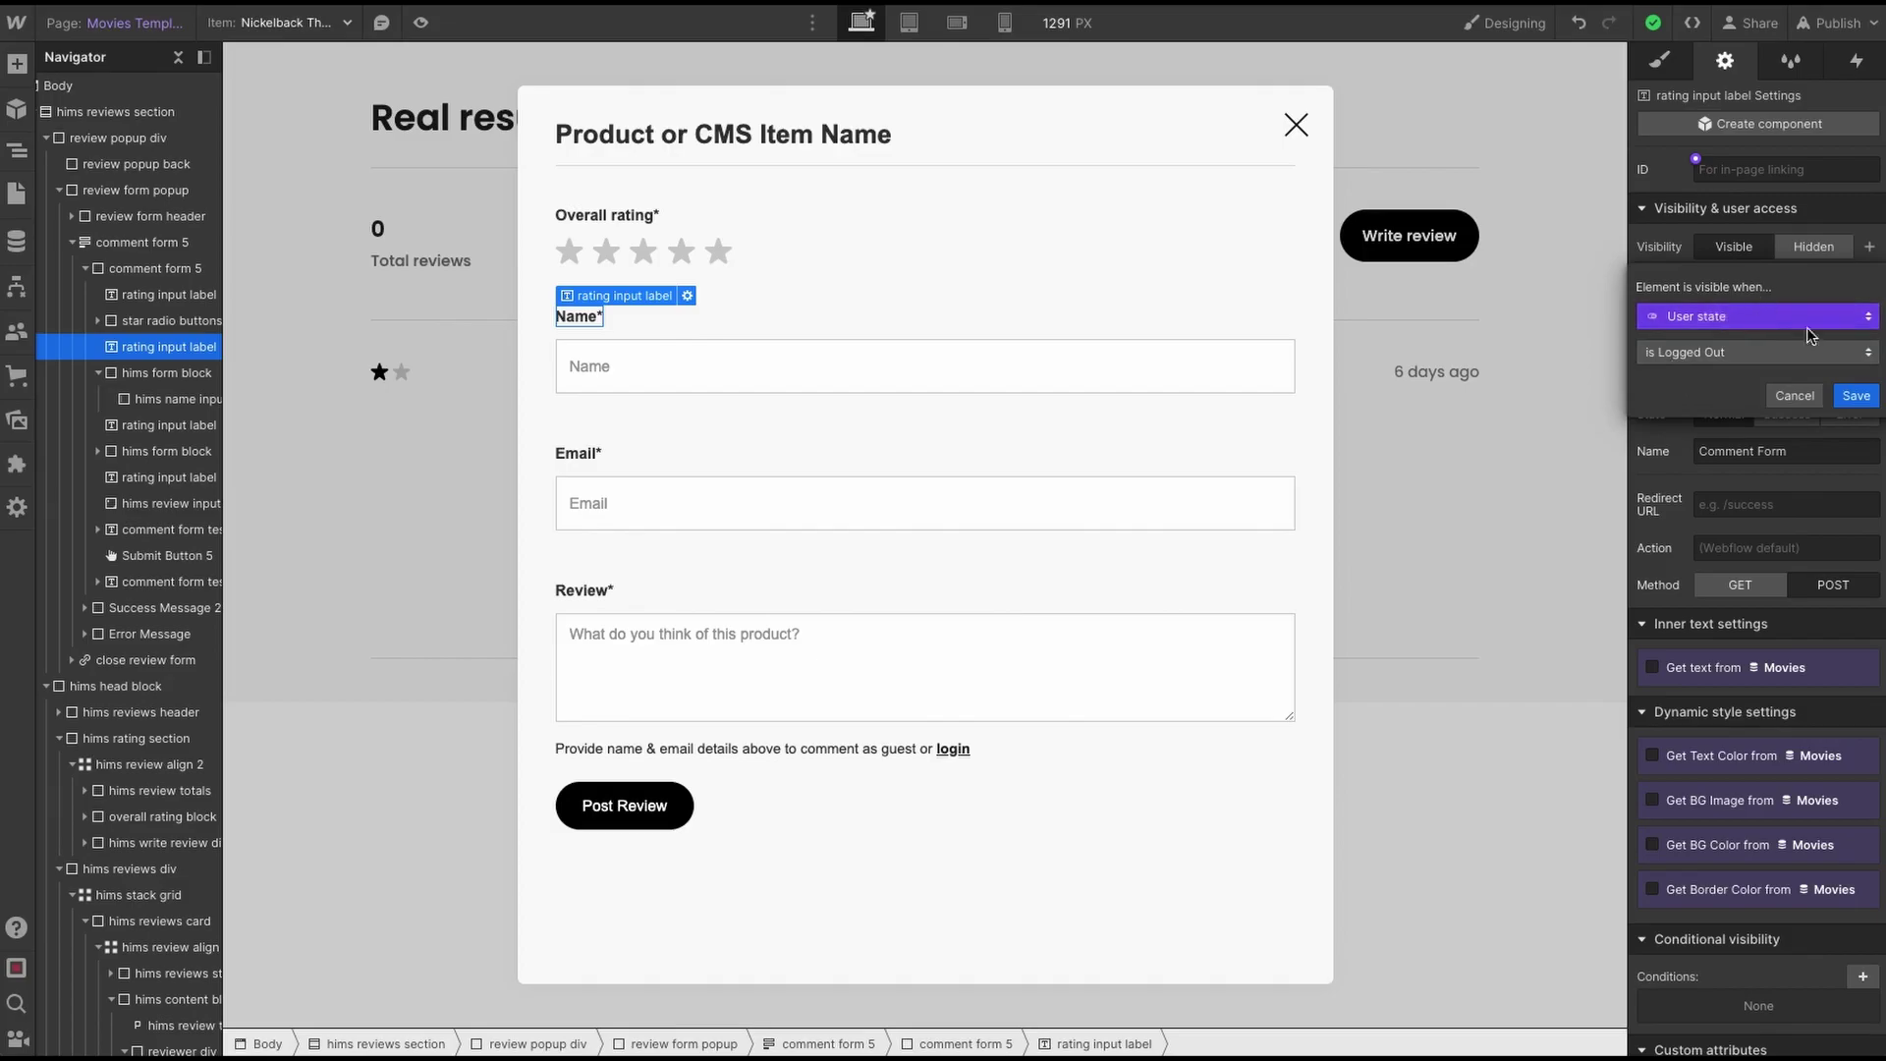
{"action": "left_click", "coordinate": [1856, 395]}
- Add logged-out visibility conditions to the Name input and the Email label
{"action": "left_click", "coordinate": [896, 356]}
{"action": "left_click", "coordinate": [1867, 247]}
{"action": "left_click", "coordinate": [1714, 315]}
{"action": "left_click", "coordinate": [1707, 383]}
{"action": "left_click", "coordinate": [584, 455]}
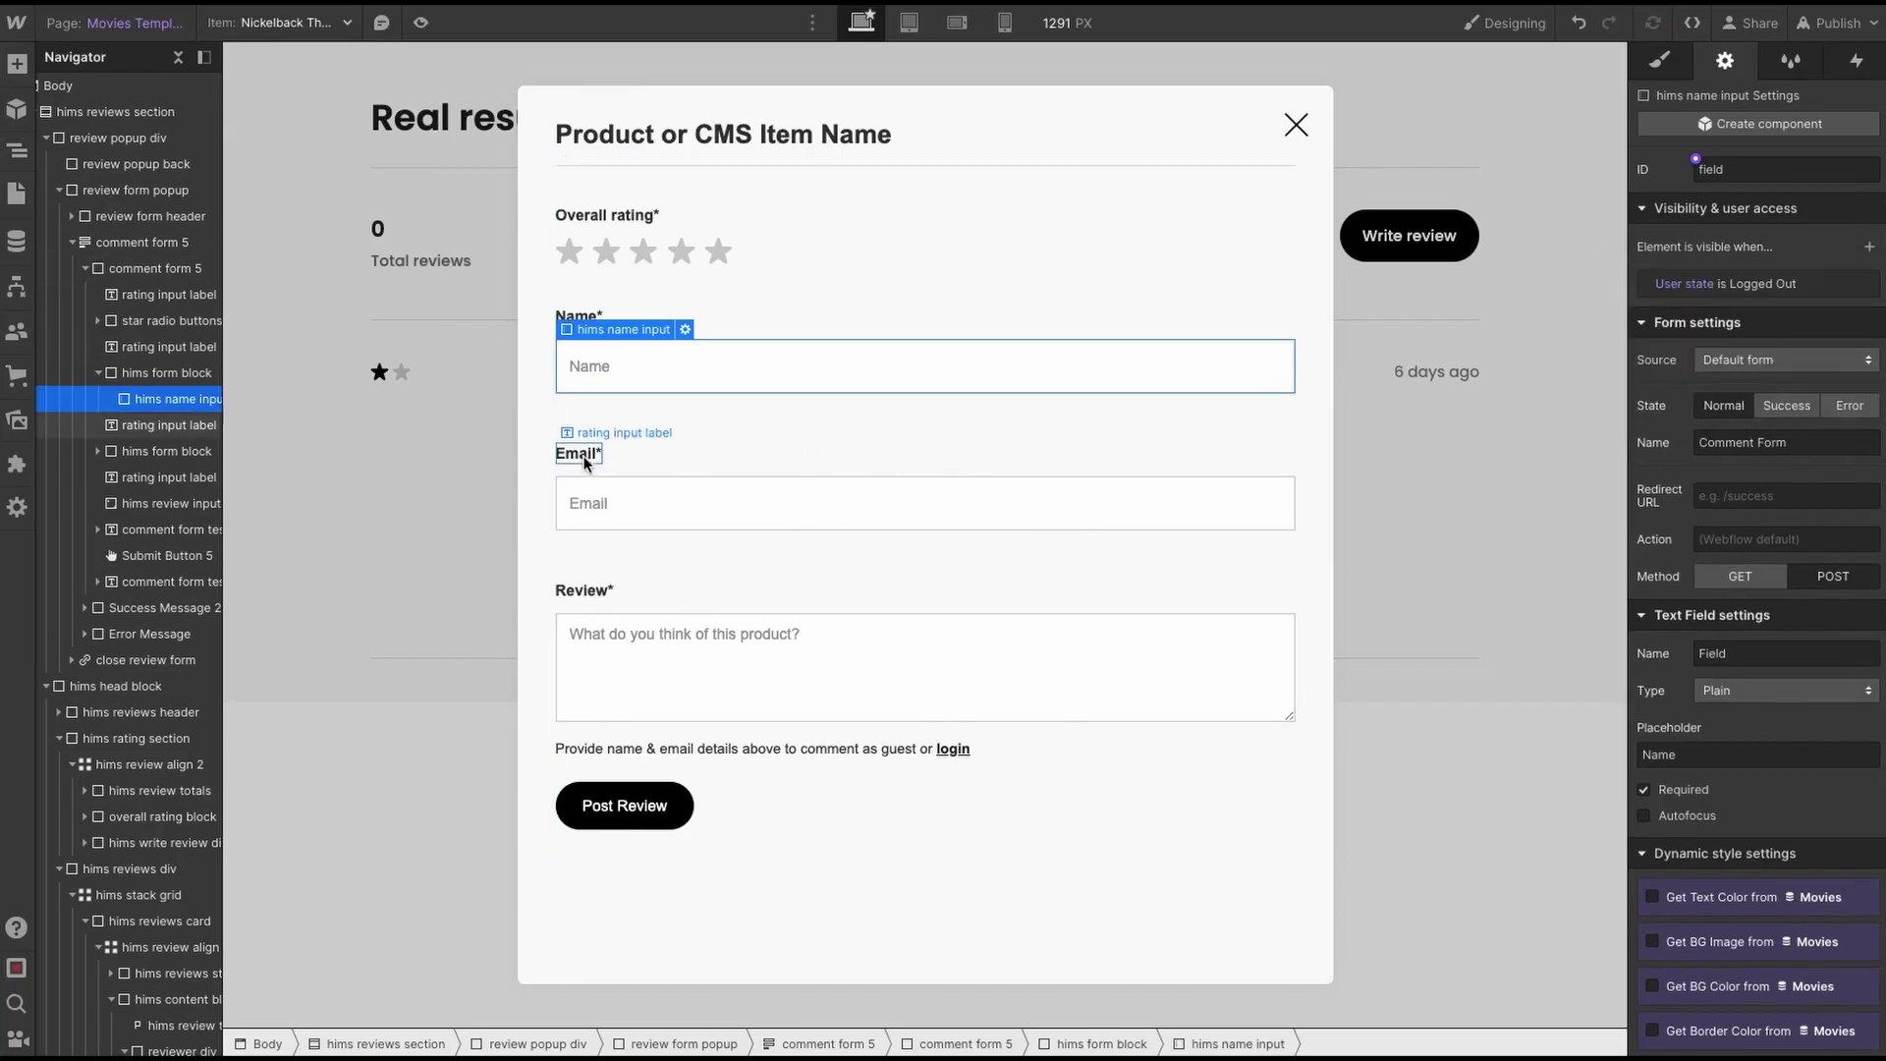
{"action": "left_click", "coordinate": [584, 455]}
{"action": "left_click", "coordinate": [1867, 246]}
{"action": "left_click", "coordinate": [1812, 315]}
{"action": "left_click", "coordinate": [1705, 373]}
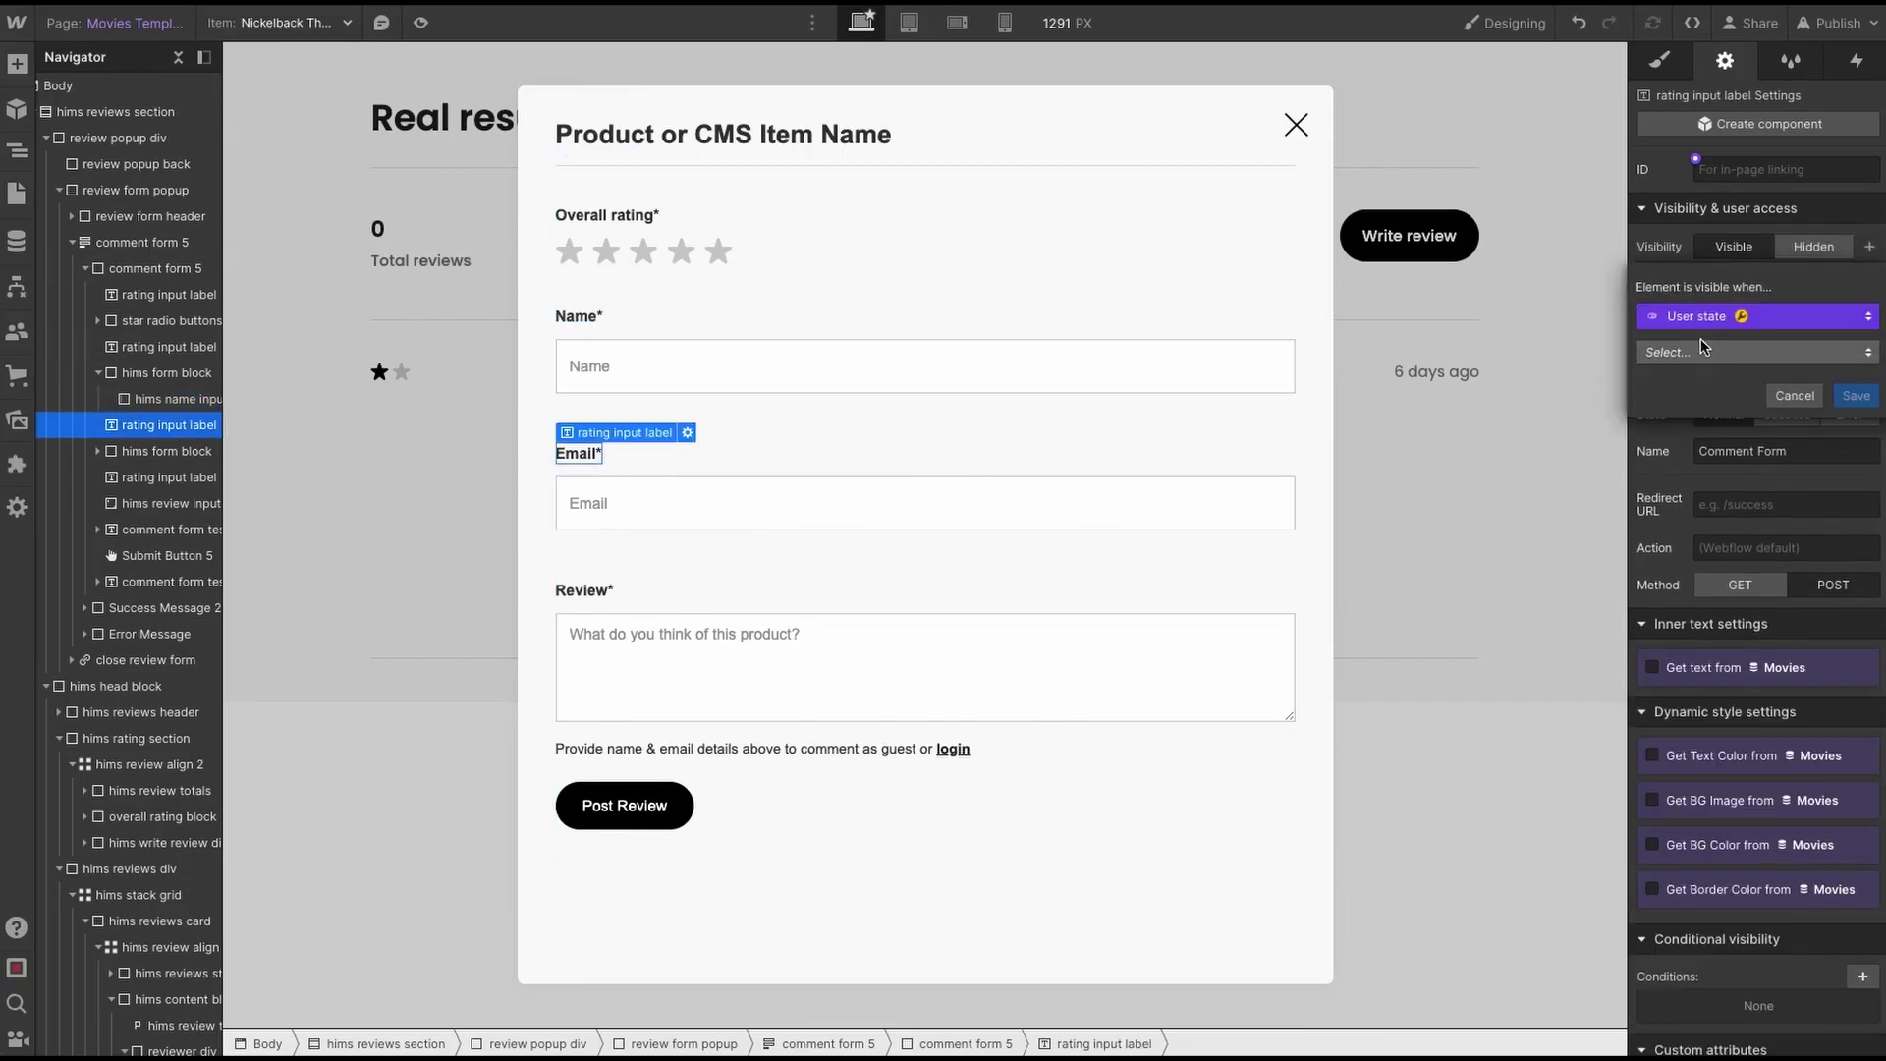
{"action": "left_click", "coordinate": [1855, 396]}
- Start a user-state visibility condition on the Email input
{"action": "left_click", "coordinate": [750, 510]}
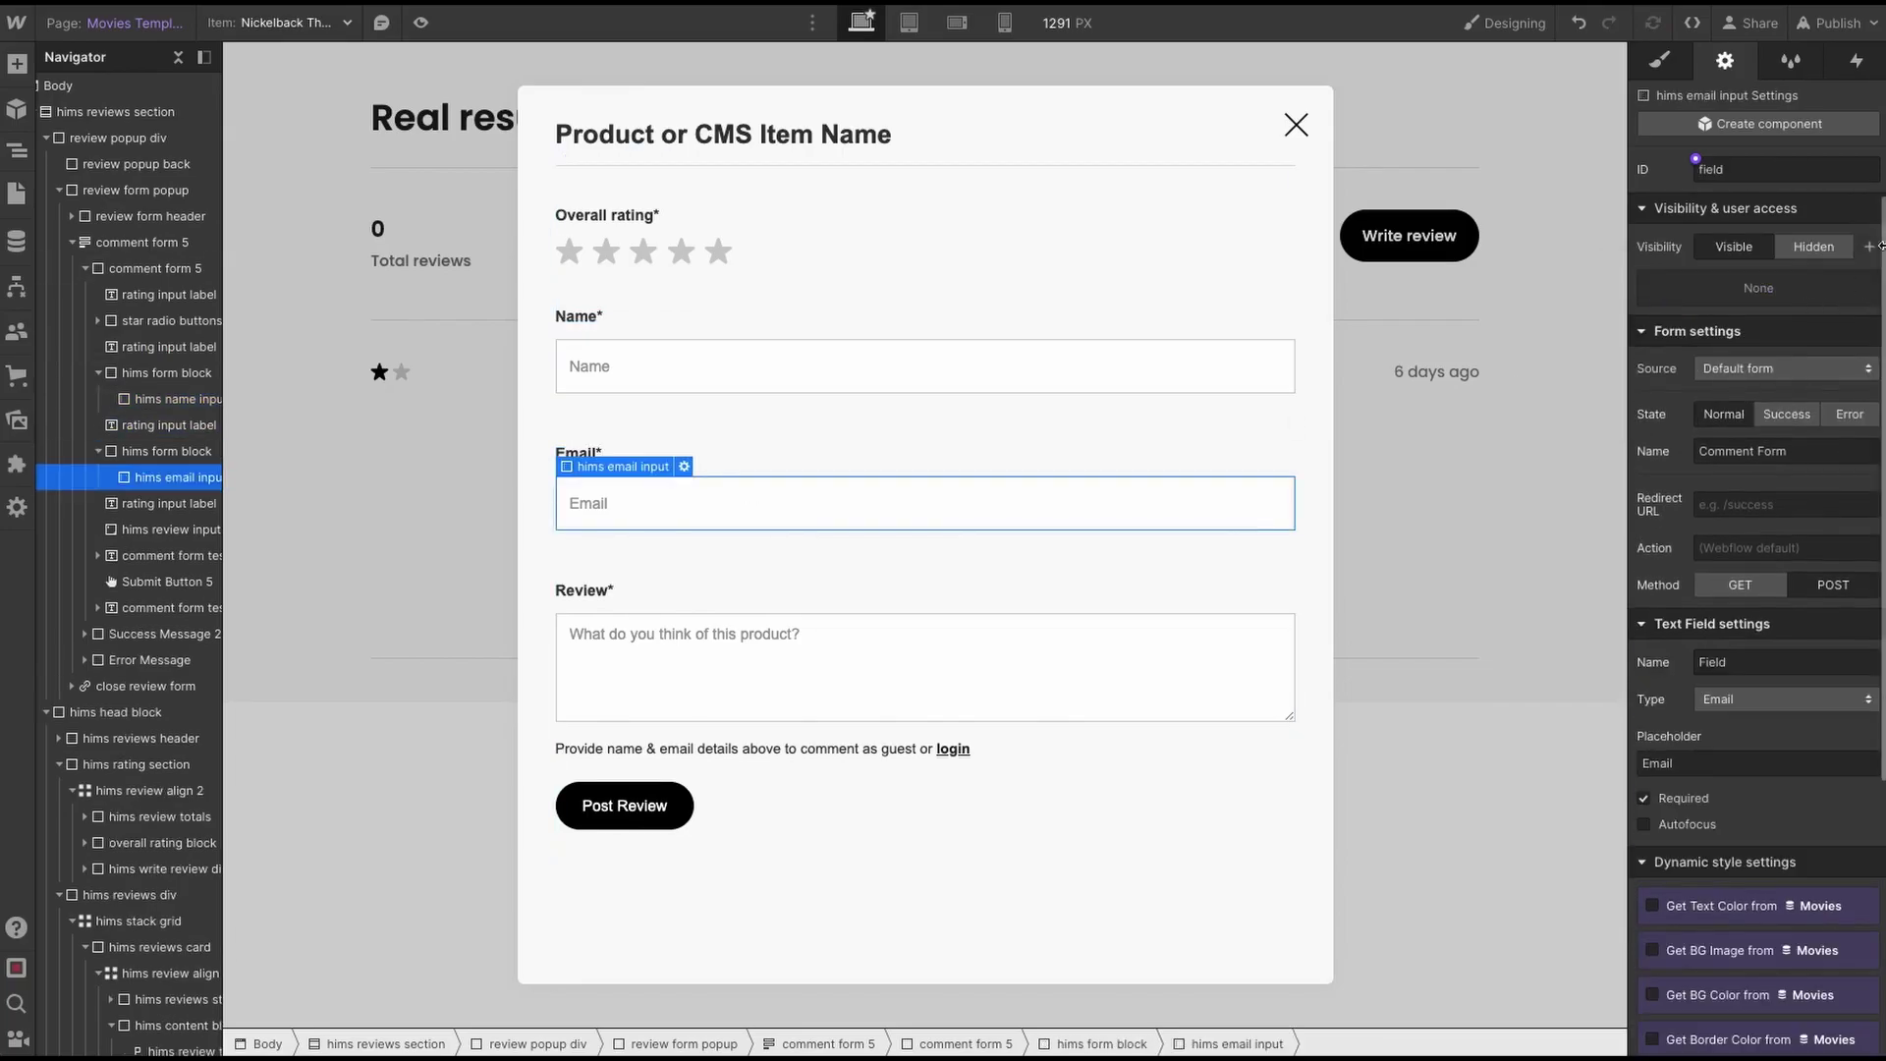
{"action": "left_click", "coordinate": [1867, 246]}
{"action": "left_click", "coordinate": [1813, 315]}
{"action": "left_click", "coordinate": [1832, 364]}
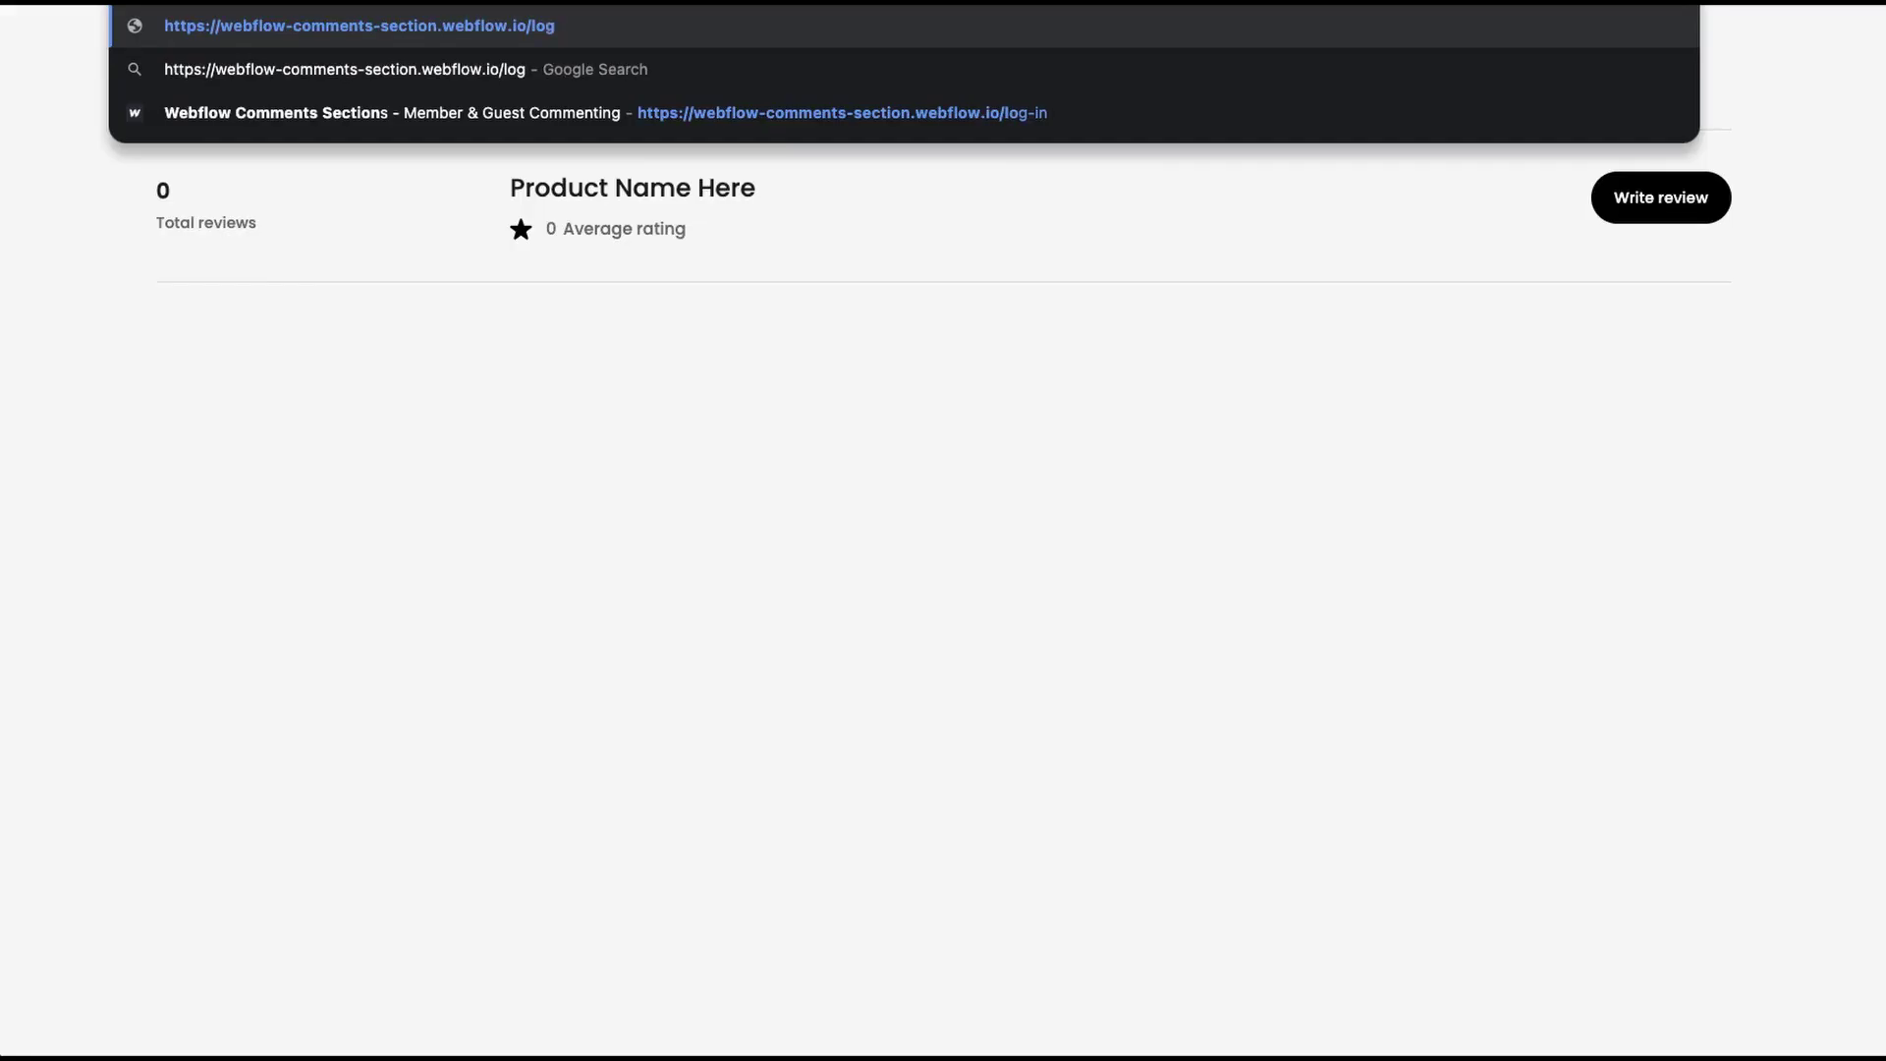
- Load the site's /log-in page and sign in with the member's e-mail and password
{"action": "type", "text": "-in"}
{"action": "key", "text": "Return"}
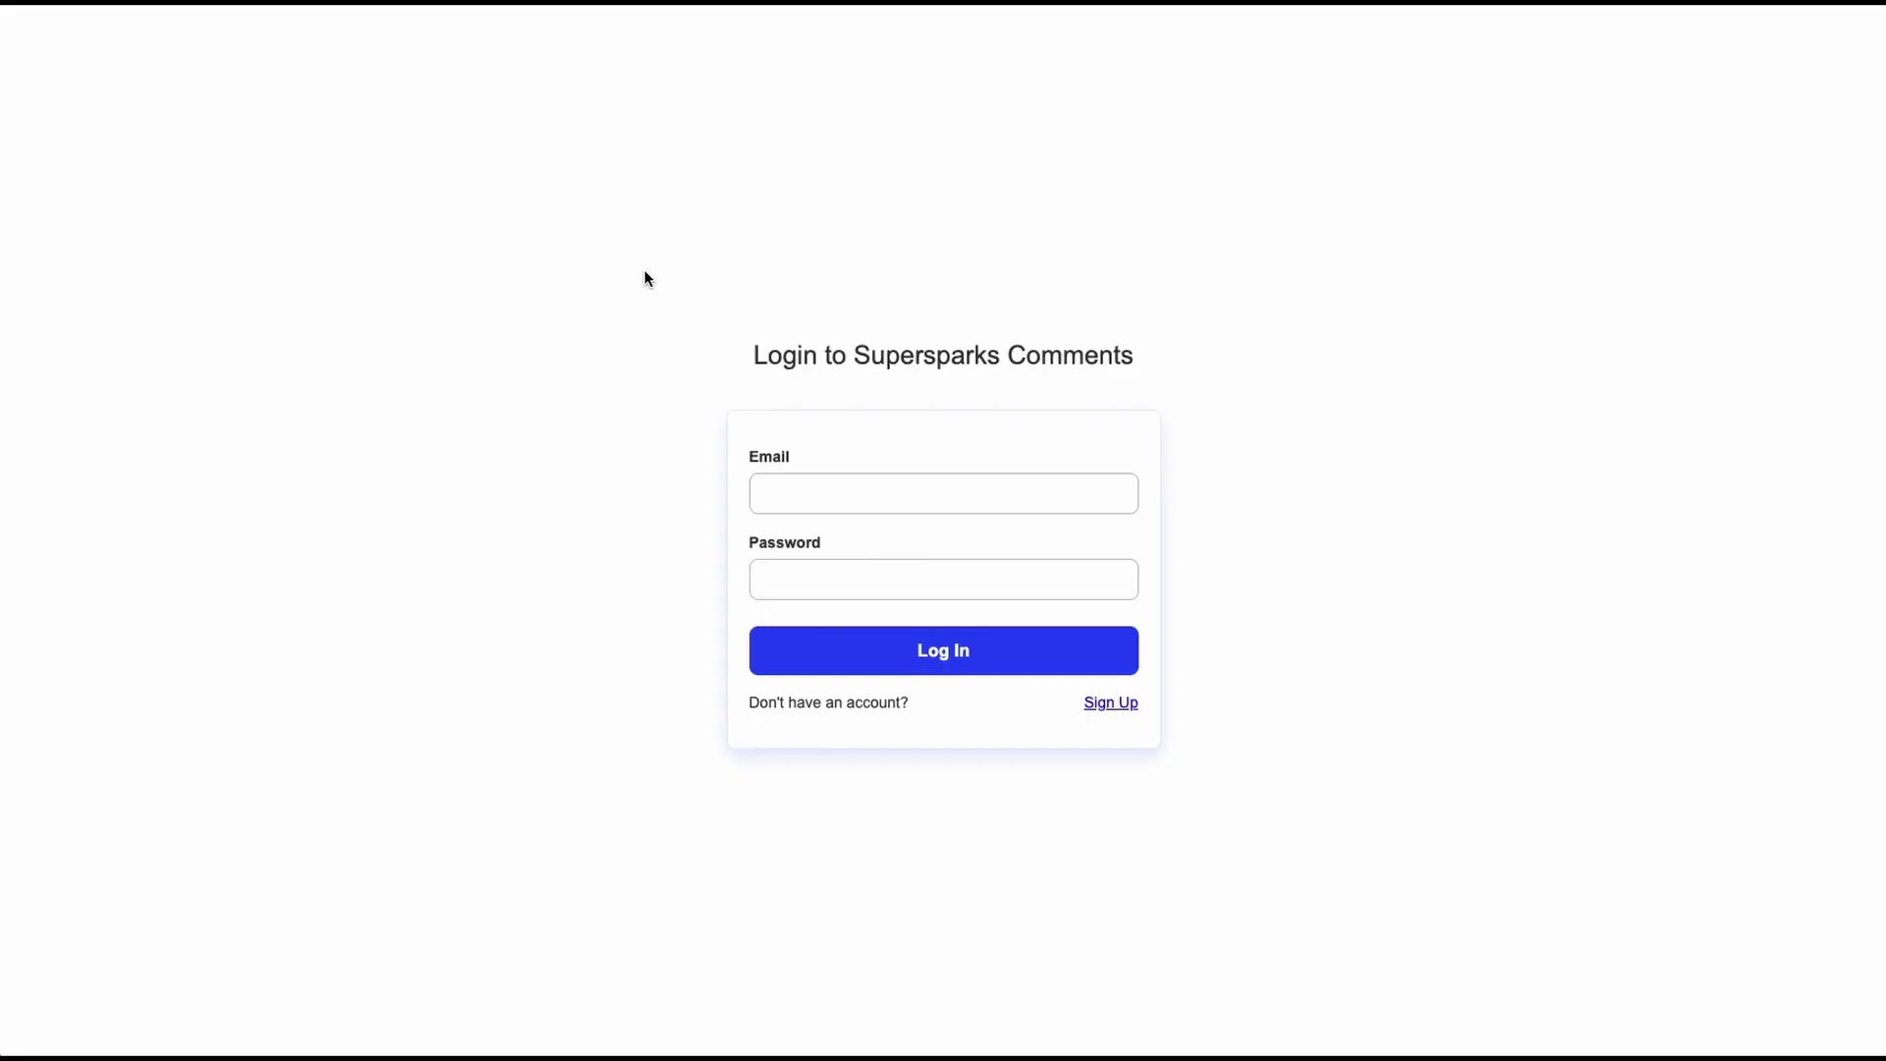
{"action": "left_click", "coordinate": [841, 511]}
{"action": "type", "text": "hell"}
{"action": "left_click", "coordinate": [884, 576]}
{"action": "left_click", "coordinate": [836, 617]}
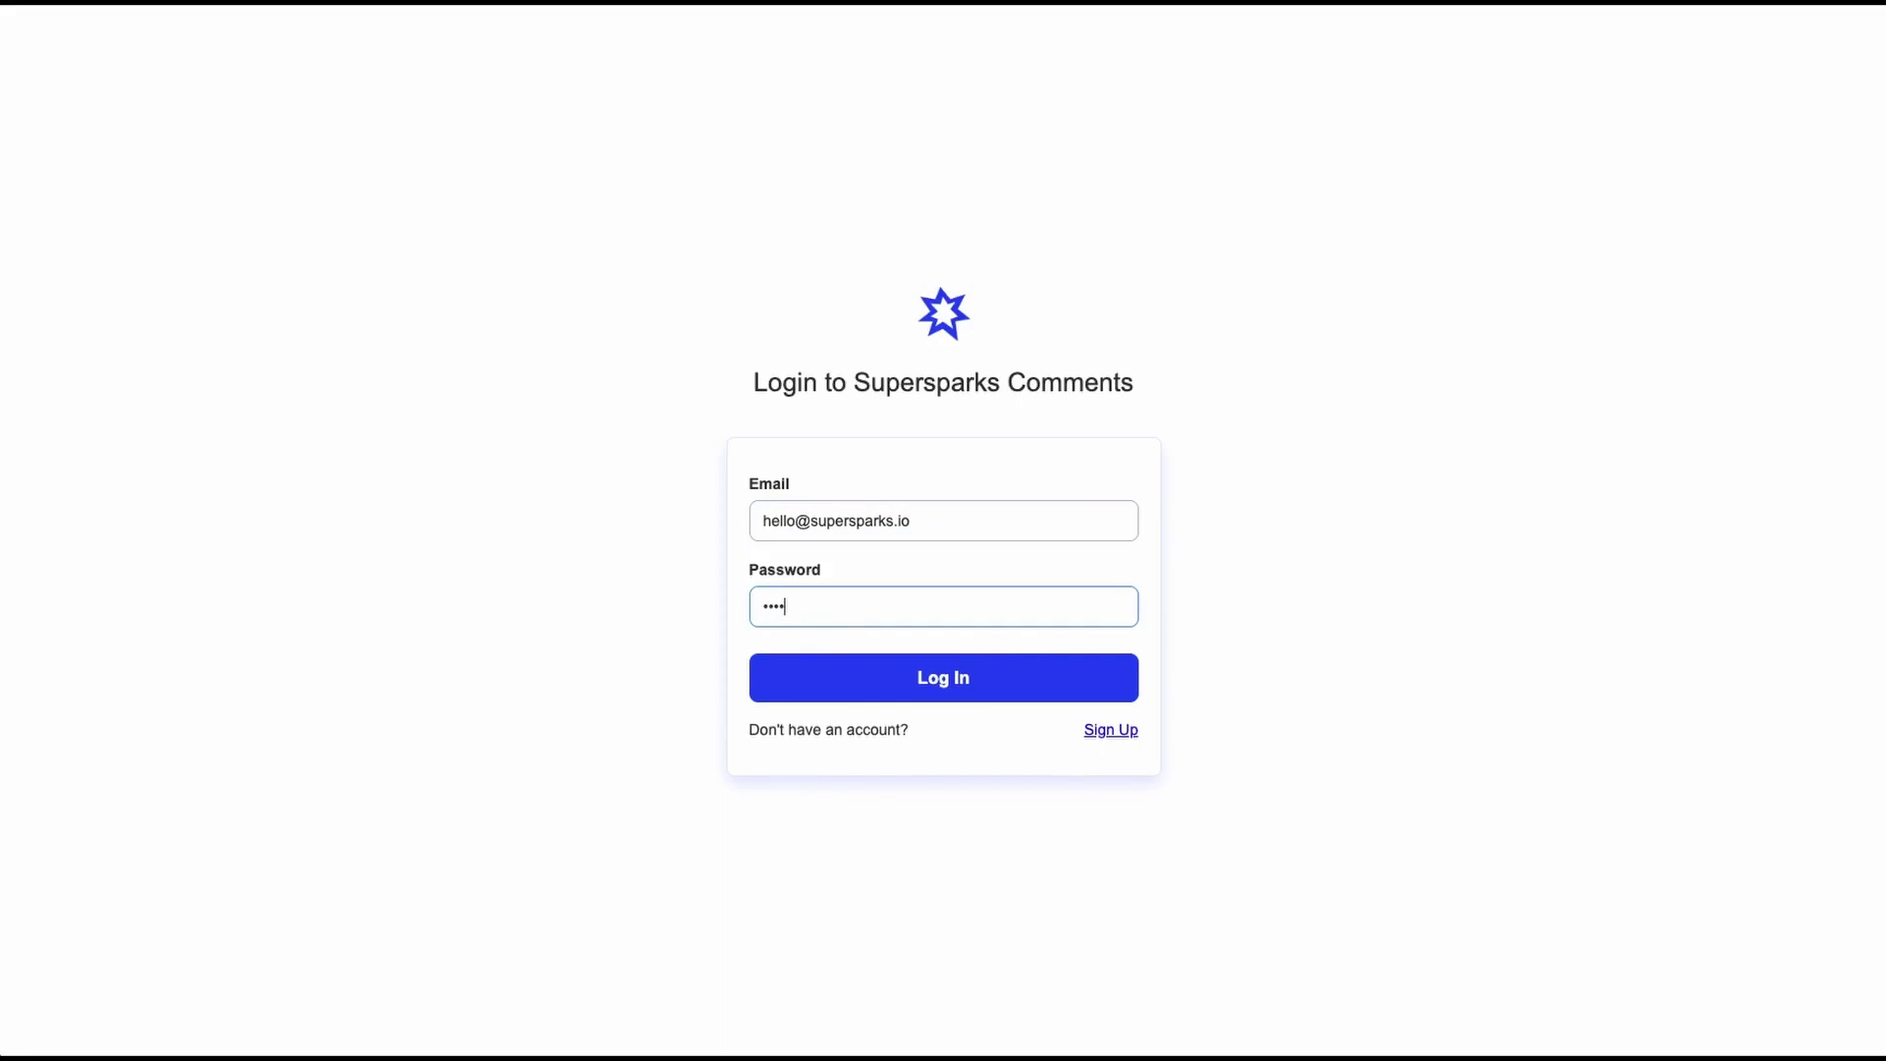
{"action": "type", "text": "•••••••••"}
{"action": "key", "text": "Return"}
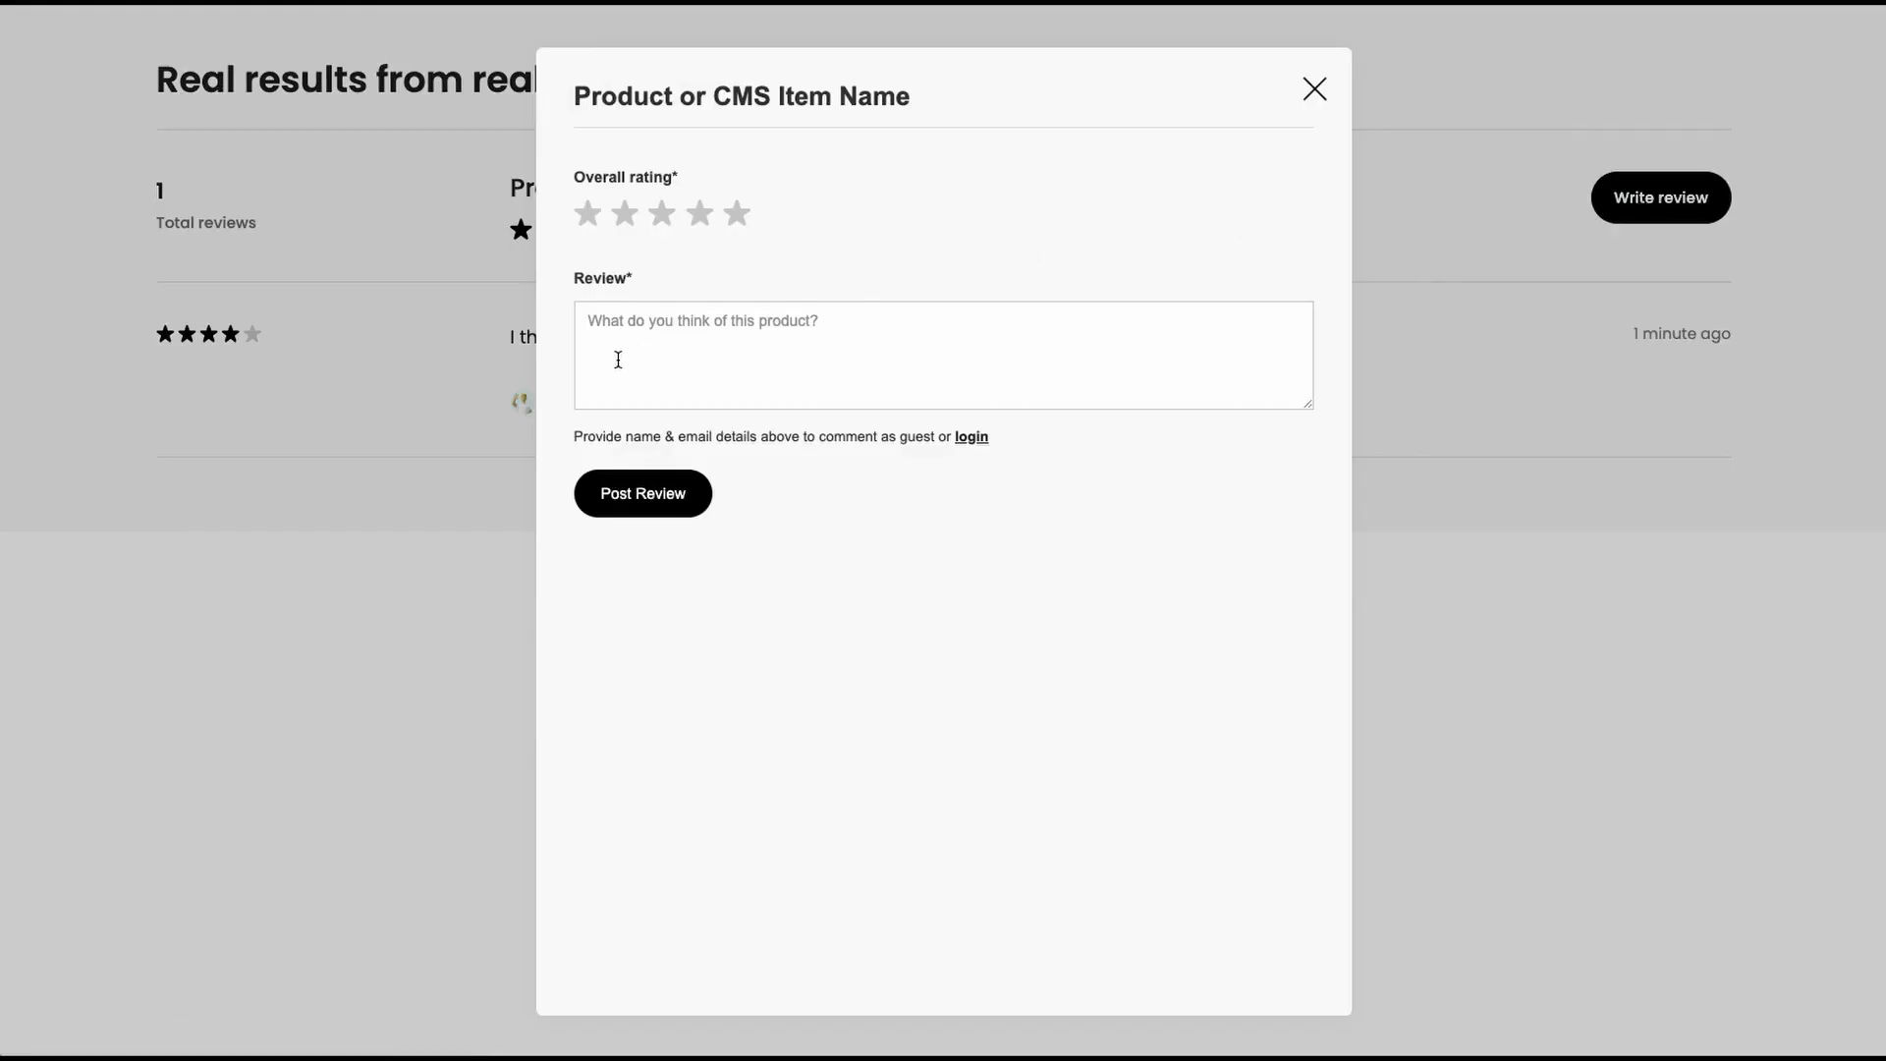
- Post a two-star review reading 'I changed my mind this movie sucks !'
{"action": "left_click", "coordinate": [618, 359]}
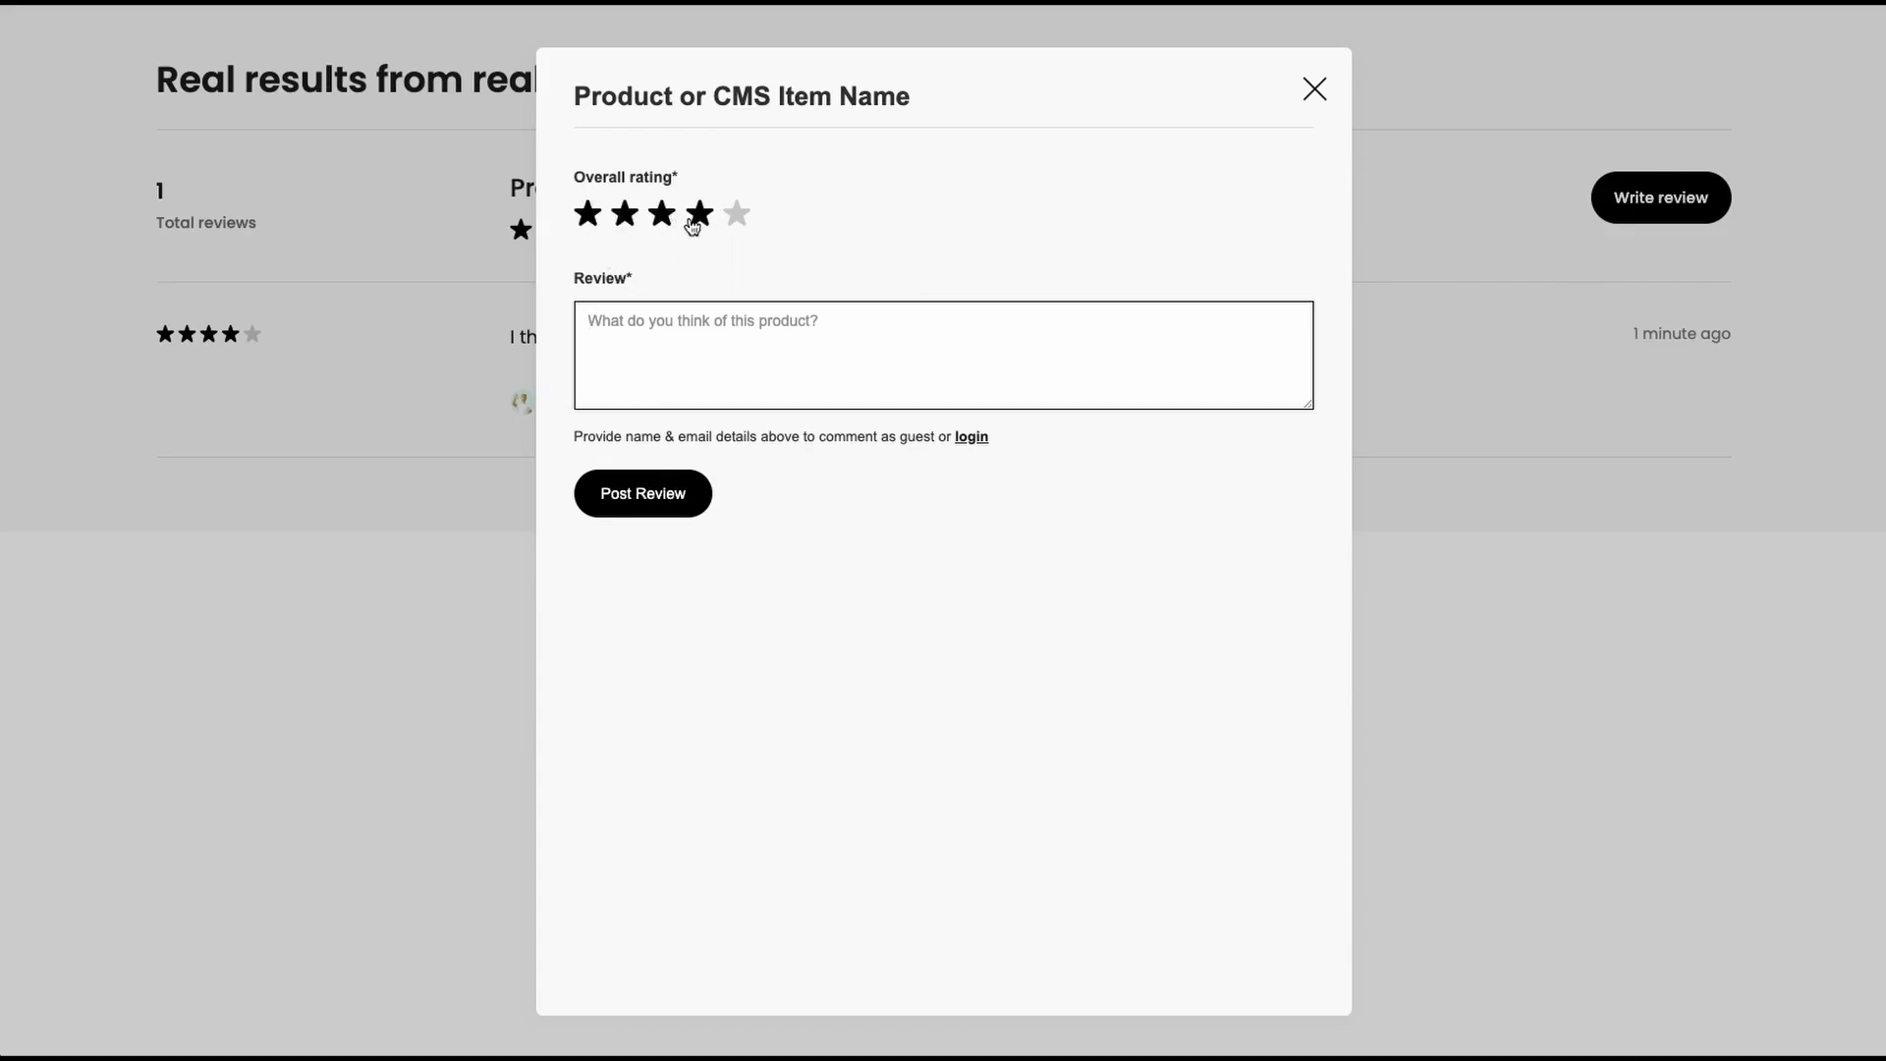
{"action": "left_click", "coordinate": [633, 220]}
{"action": "left_click", "coordinate": [663, 347]}
{"action": "type", "text": "I changed m"}
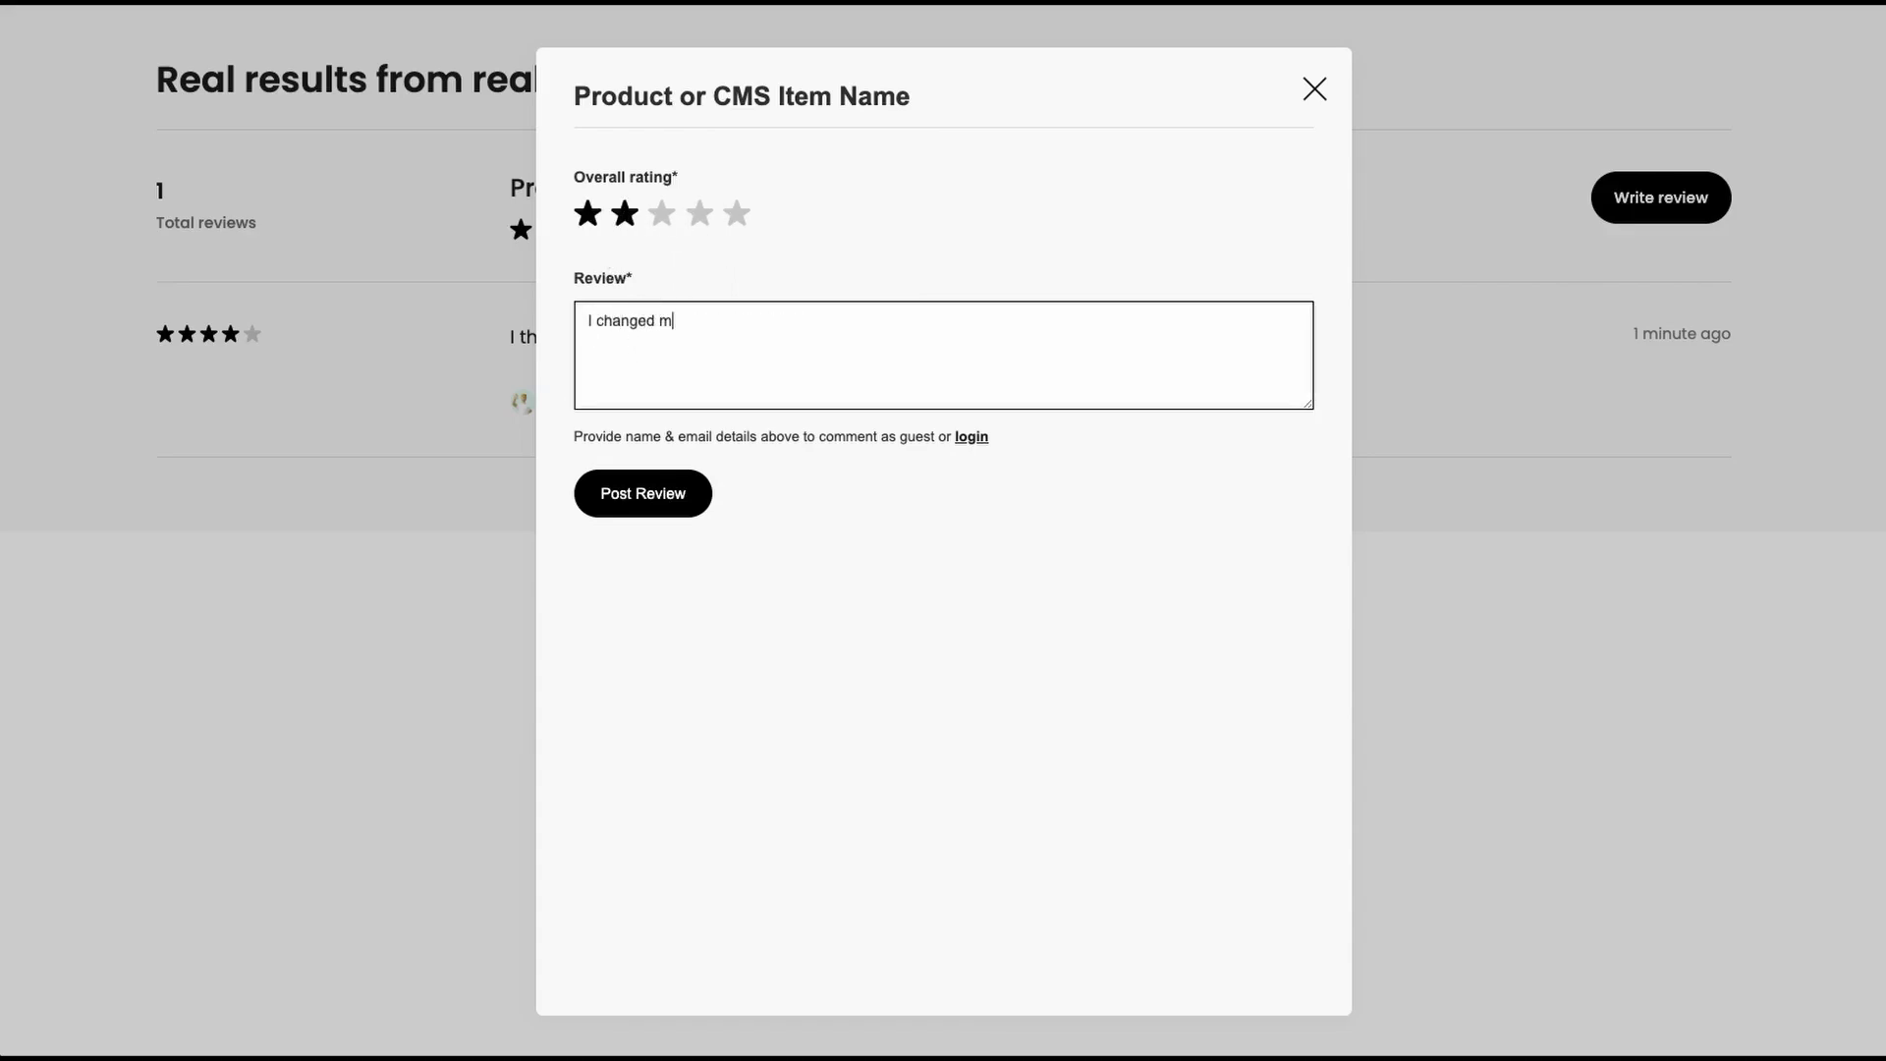
{"action": "type", "text": "y mind this movie sucks !"}
{"action": "left_click", "coordinate": [634, 497]}
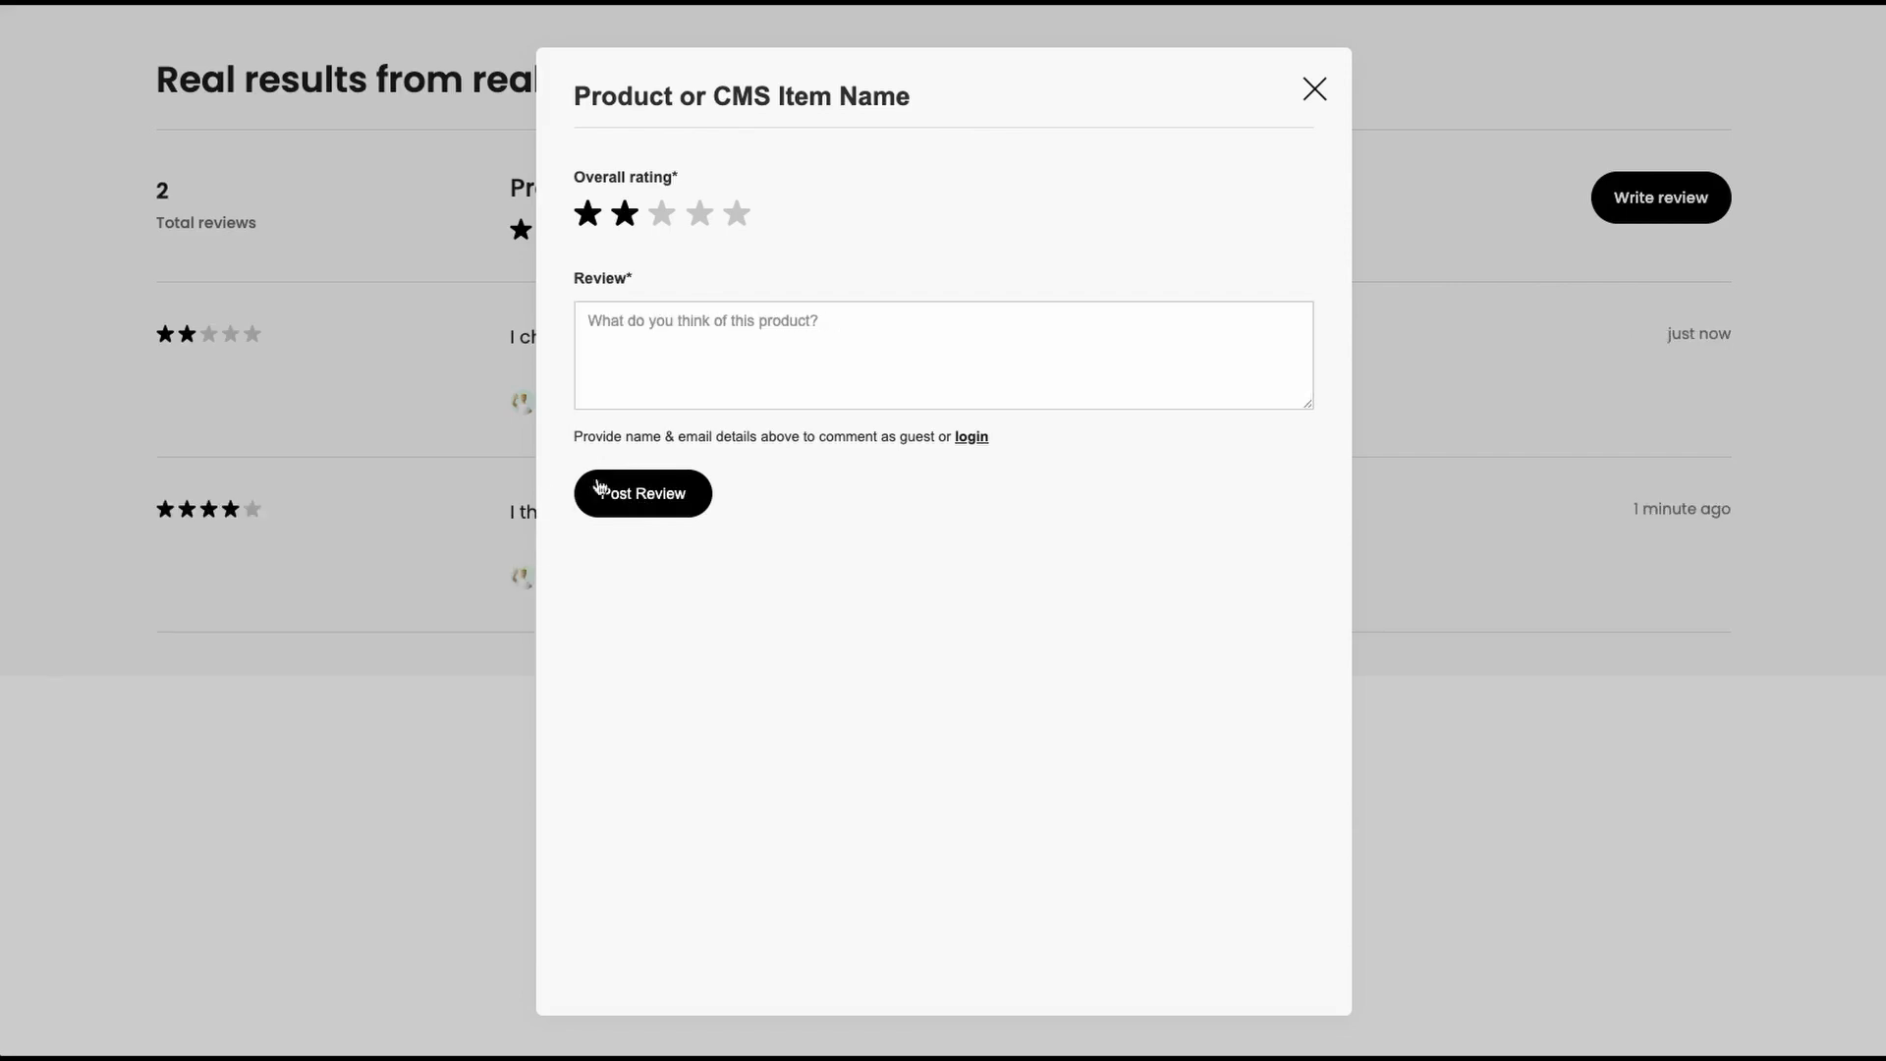
- Close the review popup and inspect the new review's reviewer name
{"action": "left_click", "coordinate": [409, 398]}
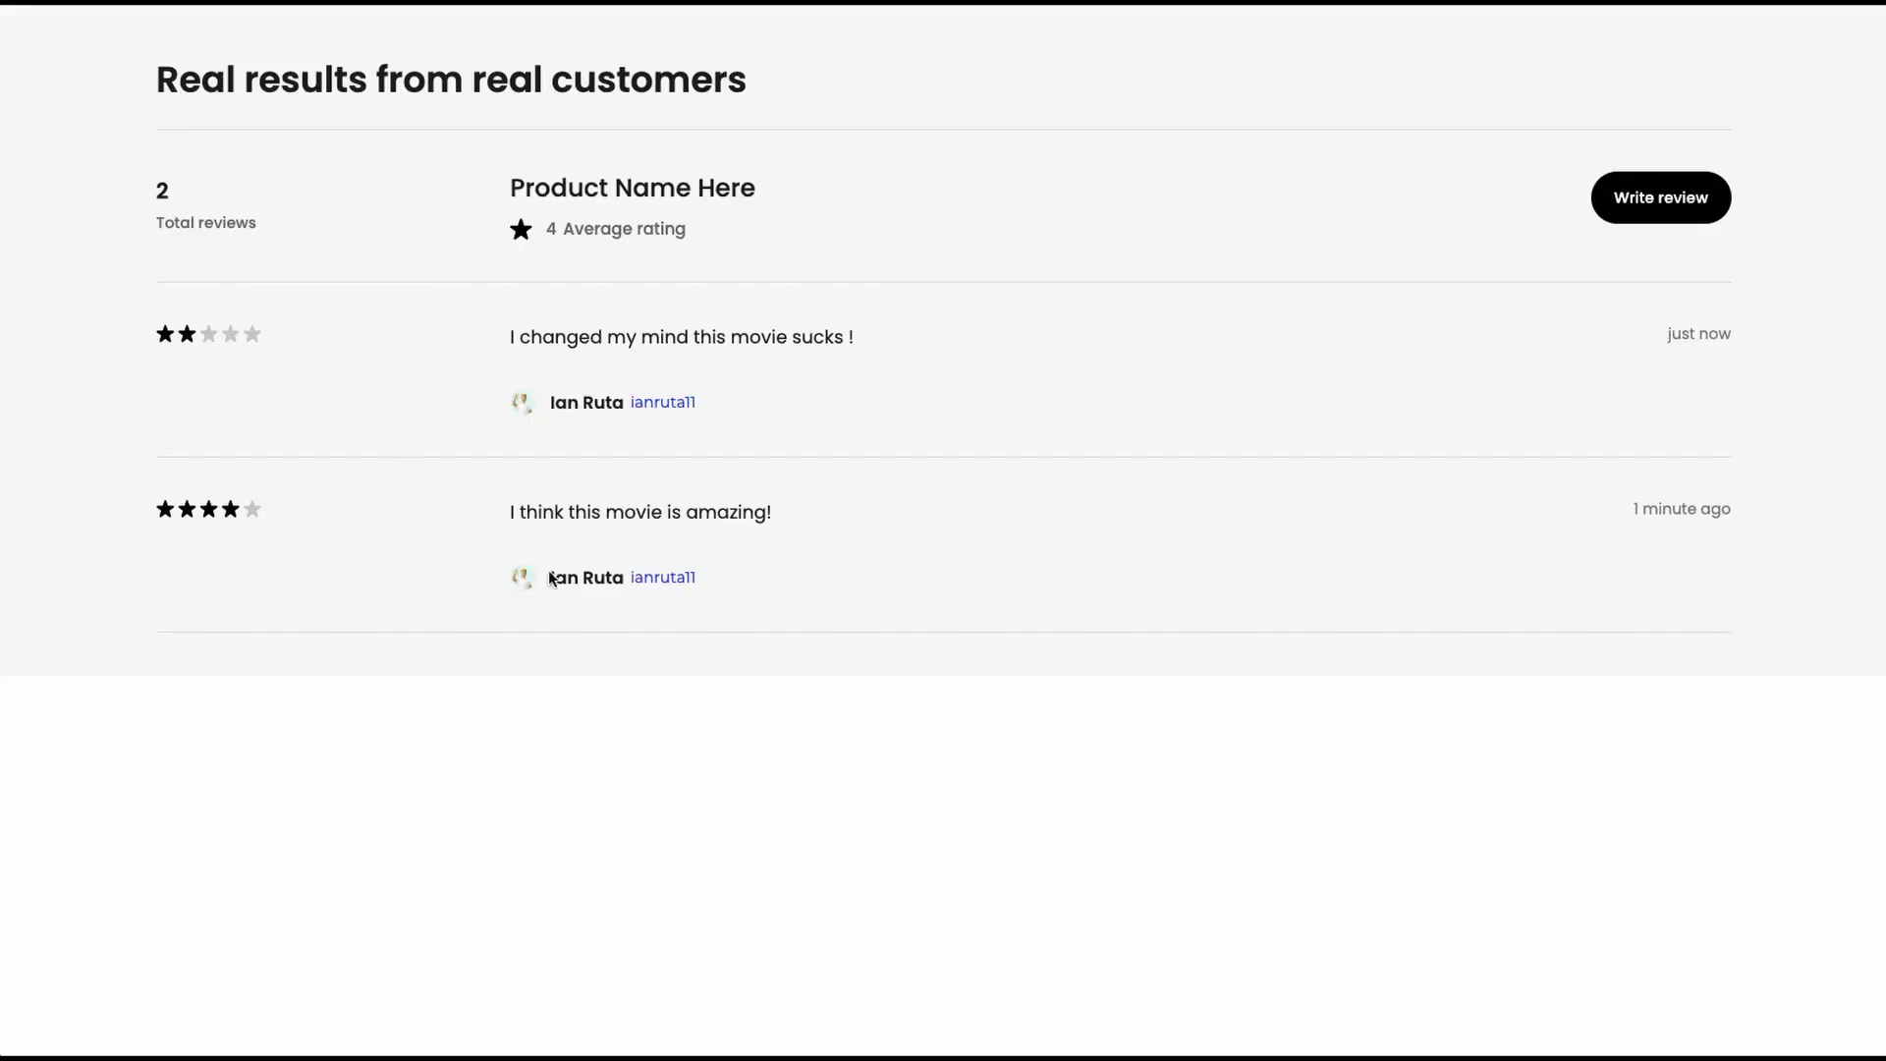
{"action": "left_click_drag", "start_coordinate": [547, 577], "coordinate": [551, 578]}
{"action": "left_click", "coordinate": [630, 587]}
{"action": "left_click", "coordinate": [563, 520]}
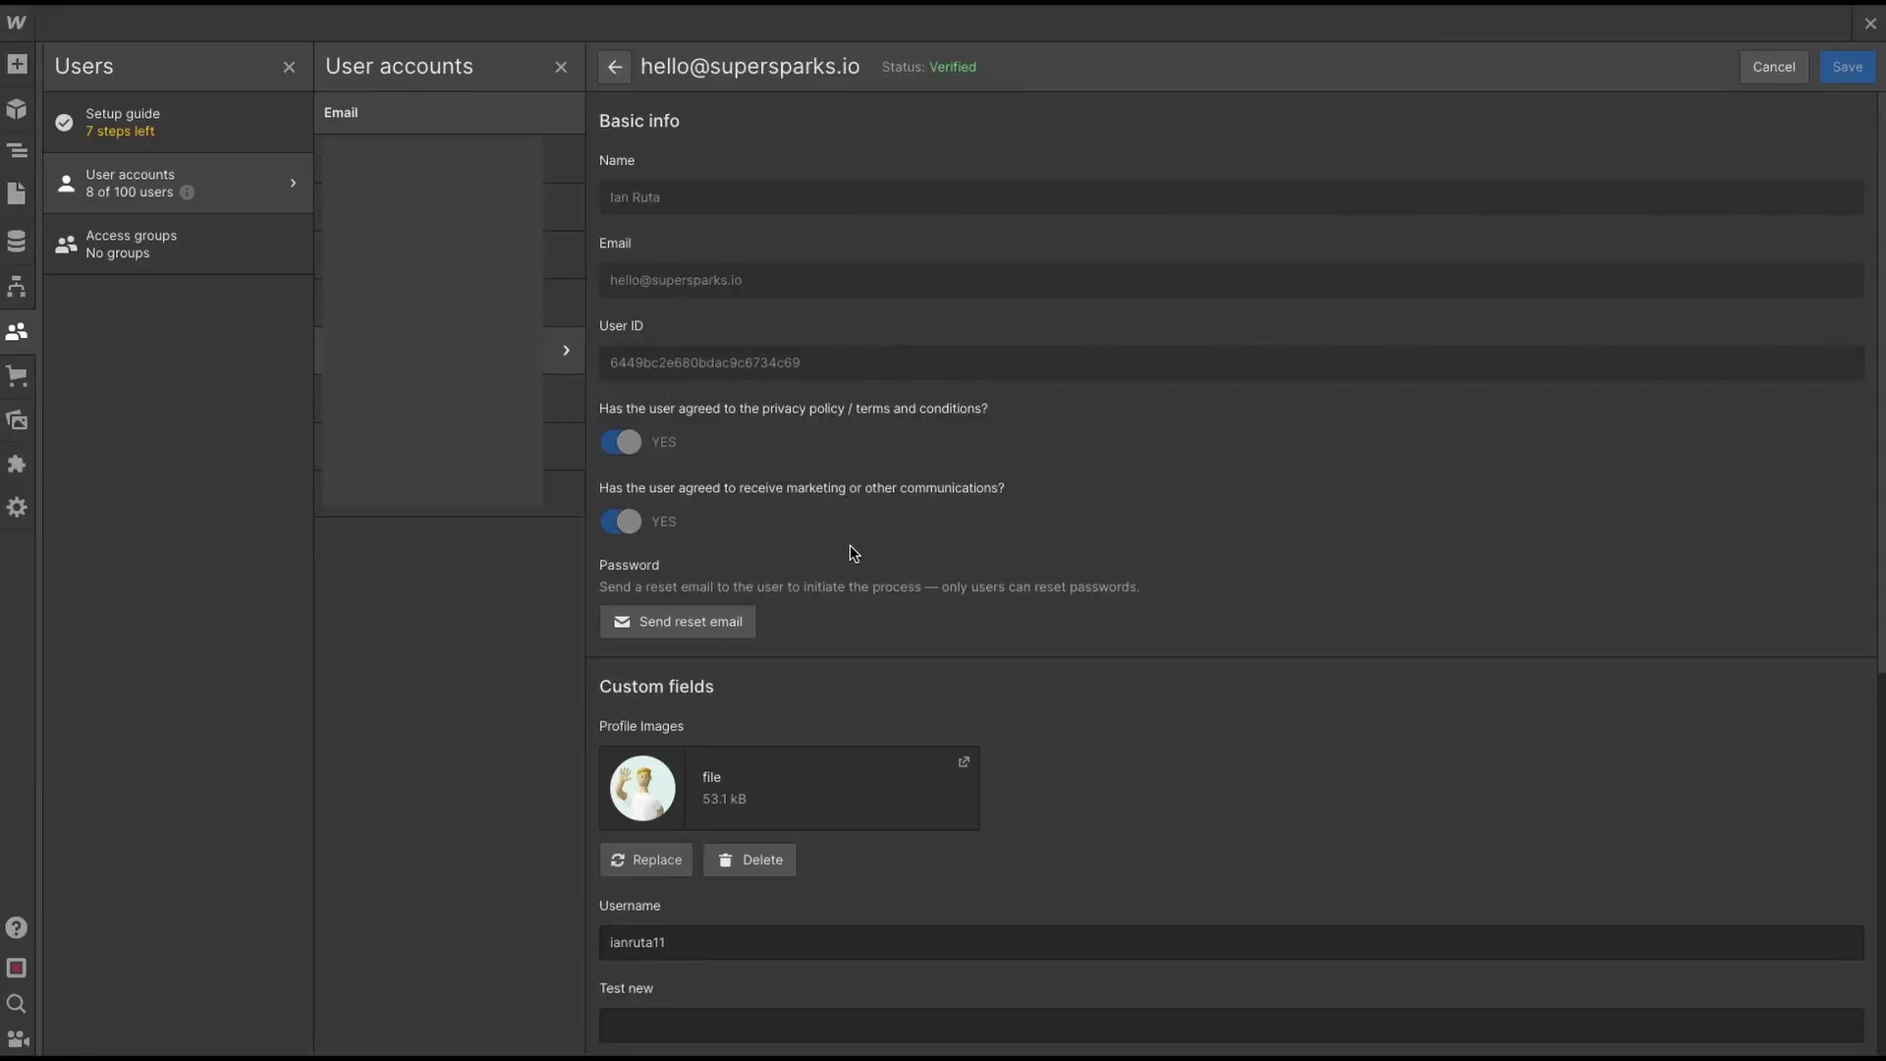
- Choose Memberstack as the membership tool in the reviews section settings and save
{"action": "scroll", "coordinate": [851, 544], "scroll_direction": "down", "scroll_amount": 3}
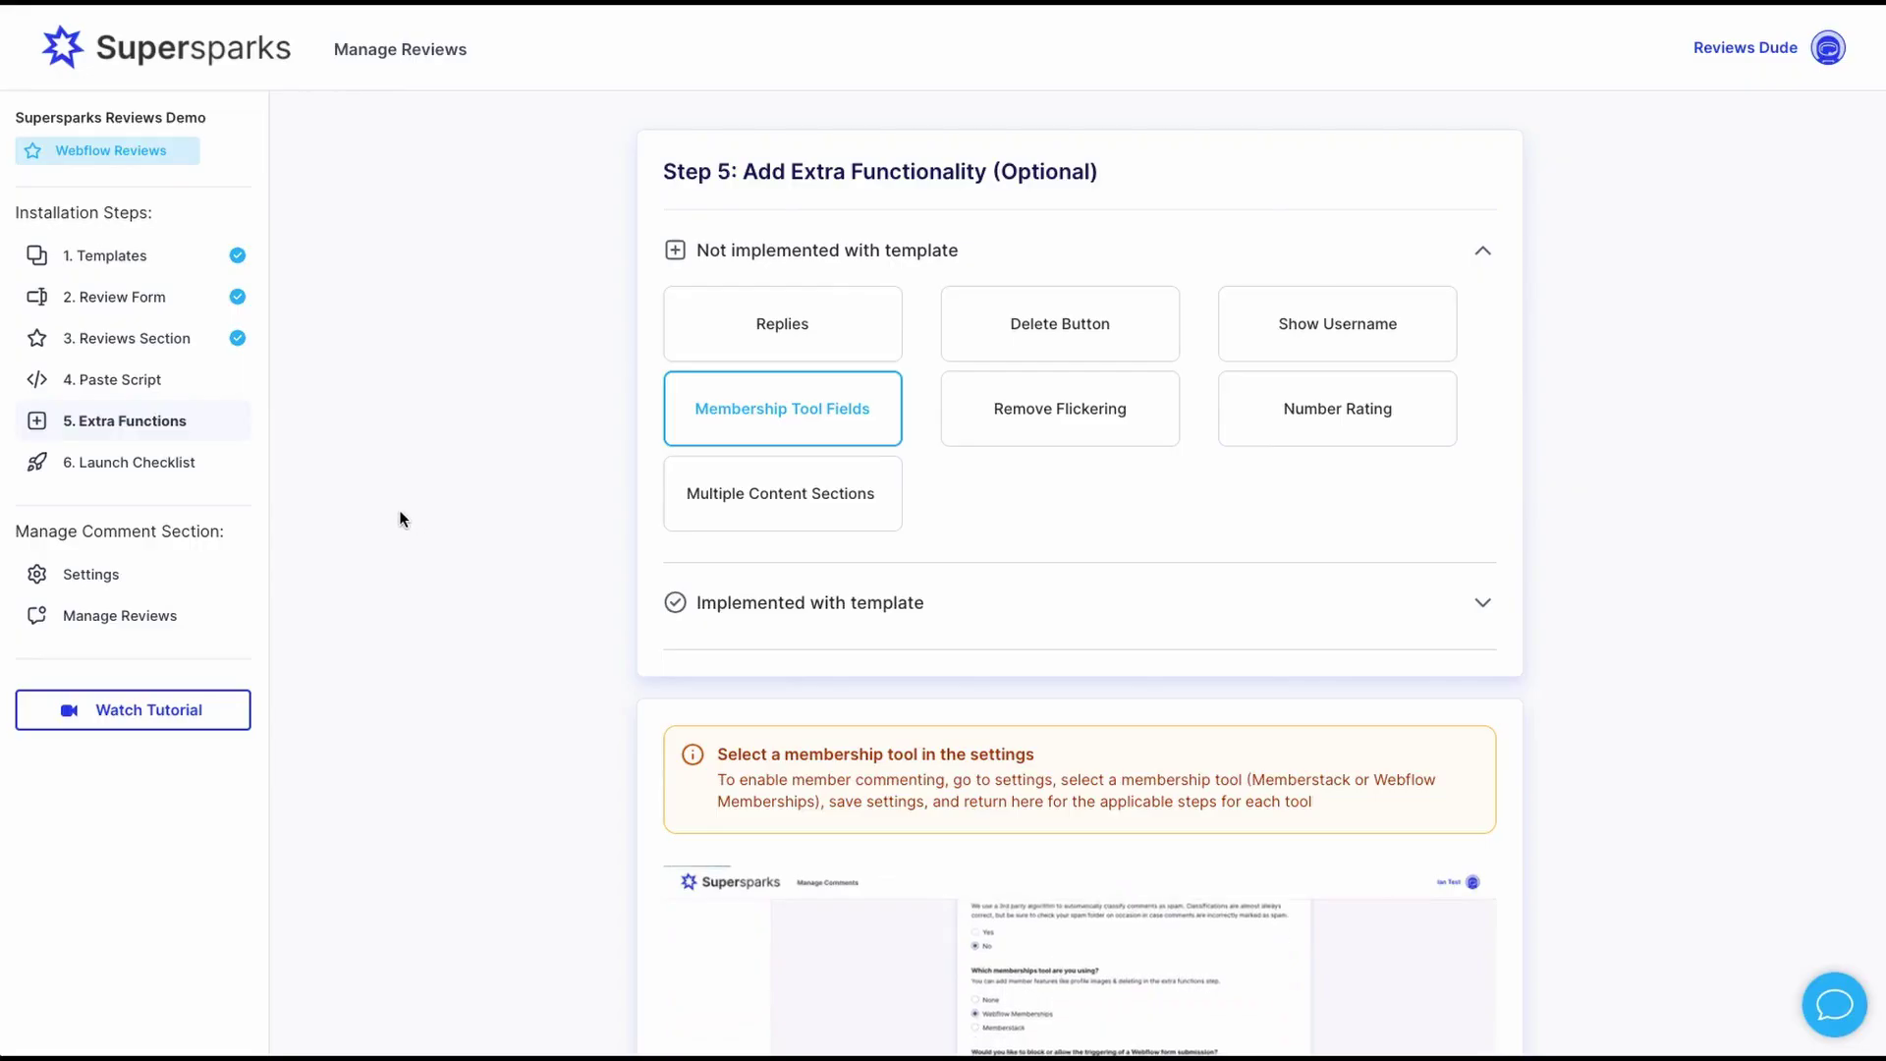
{"action": "left_click", "coordinate": [72, 575]}
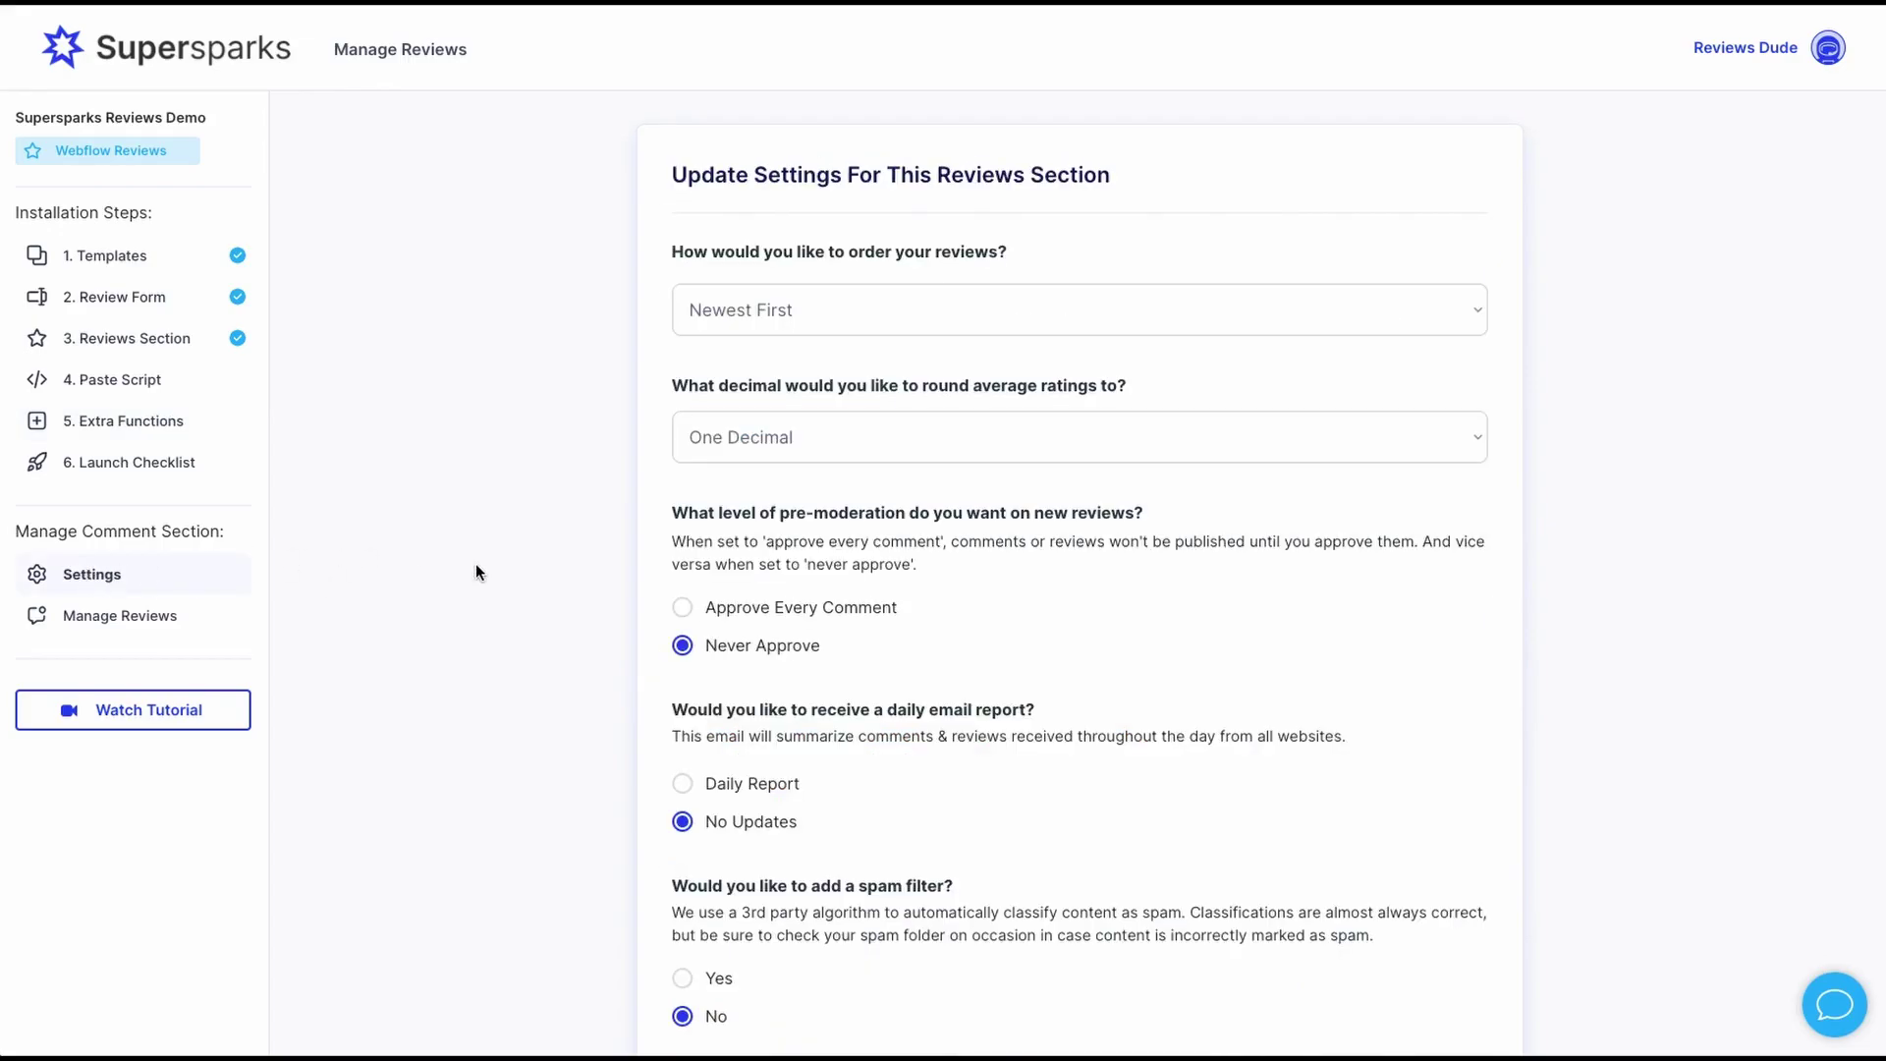
{"action": "scroll", "coordinate": [475, 574], "scroll_direction": "down", "scroll_amount": 2}
{"action": "scroll", "coordinate": [476, 575], "scroll_direction": "down", "scroll_amount": 2}
{"action": "scroll", "coordinate": [656, 703], "scroll_direction": "down", "scroll_amount": 1}
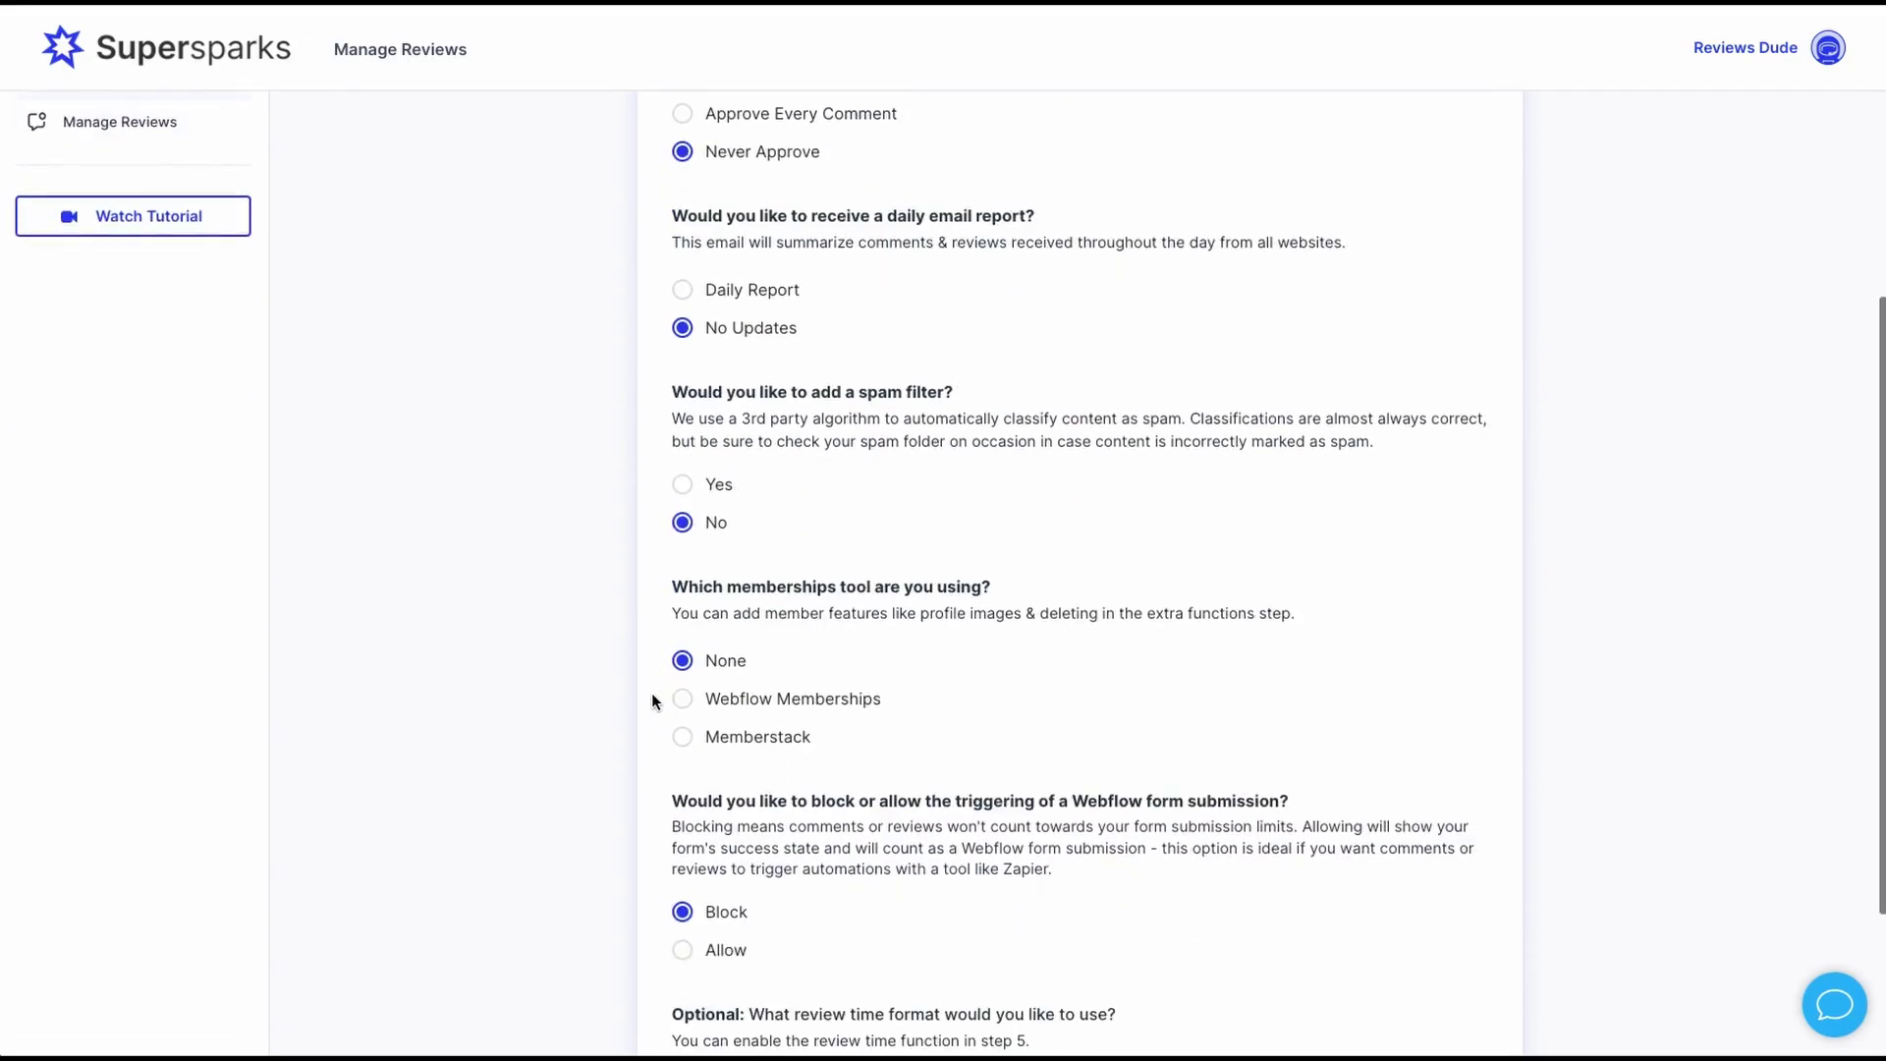
{"action": "left_click", "coordinate": [680, 702]}
{"action": "left_click", "coordinate": [681, 733]}
{"action": "scroll", "coordinate": [776, 729], "scroll_direction": "down", "scroll_amount": 2}
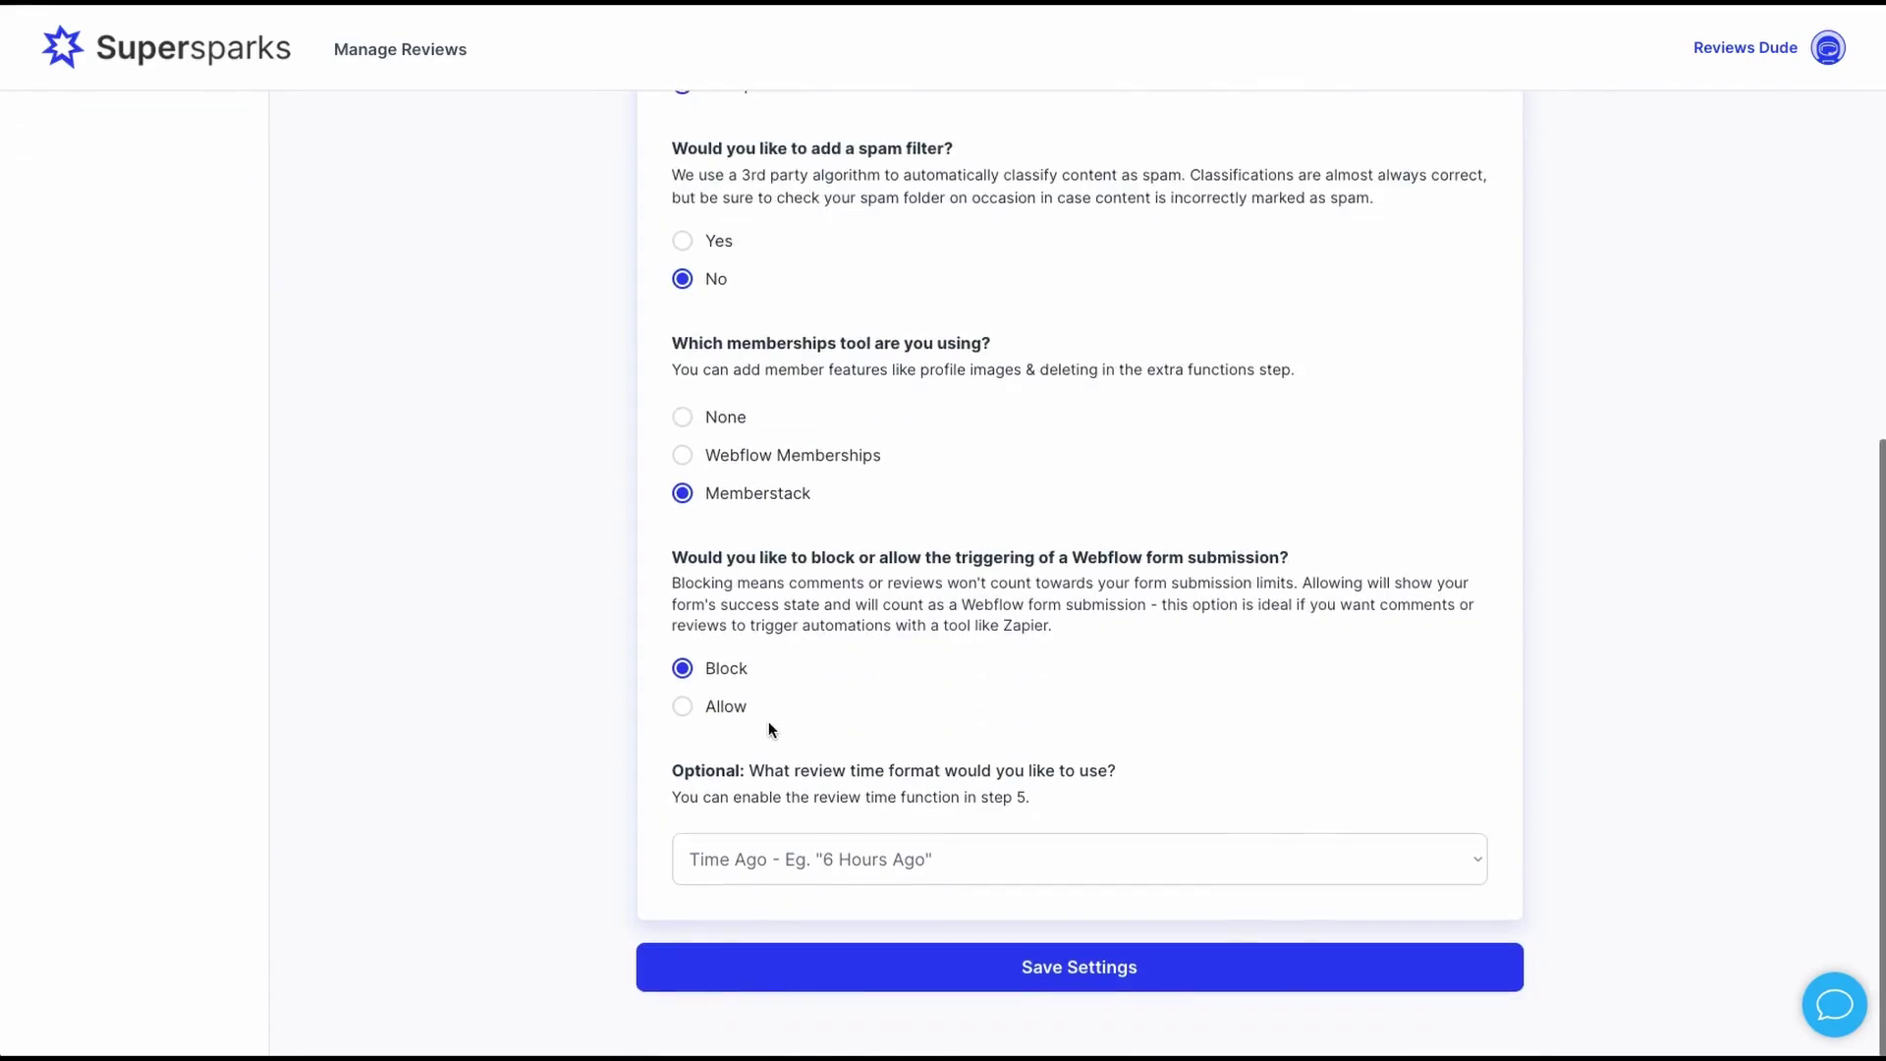
{"action": "left_click", "coordinate": [830, 967]}
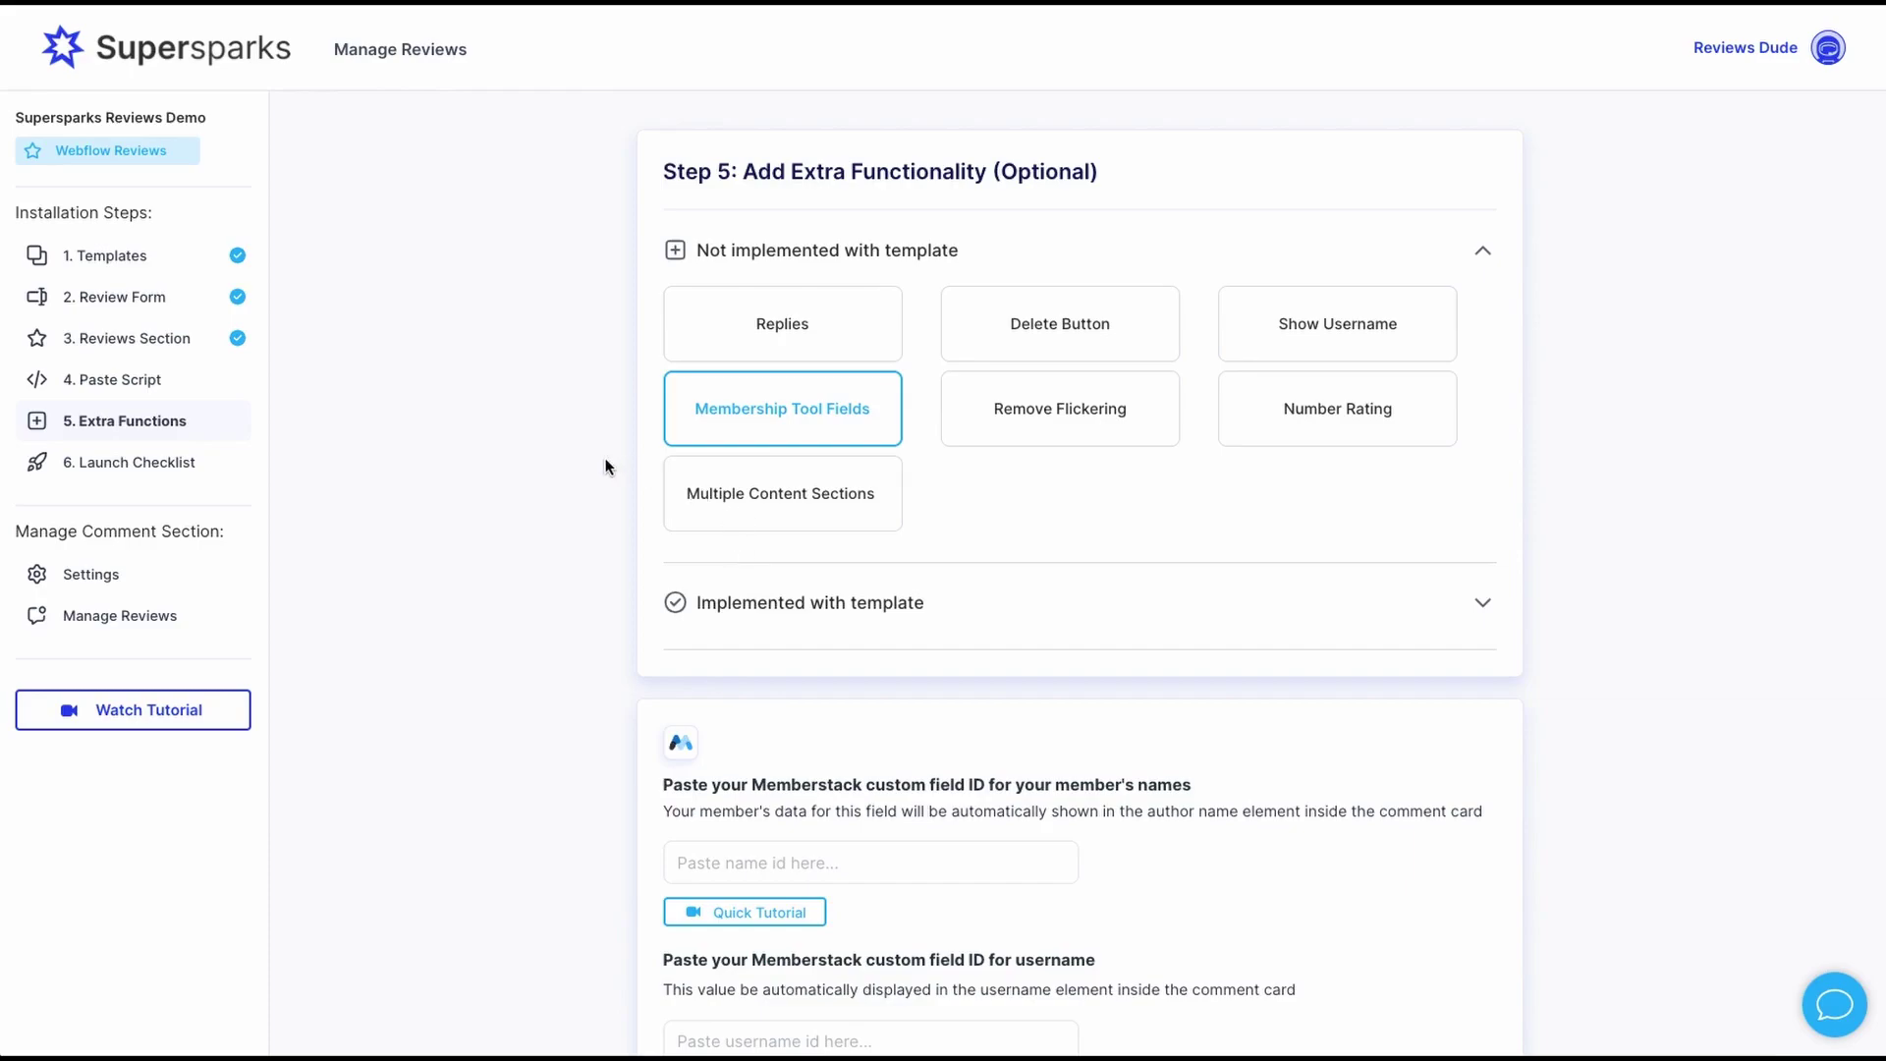
{"action": "scroll", "coordinate": [609, 468], "scroll_direction": "down", "scroll_amount": 2}
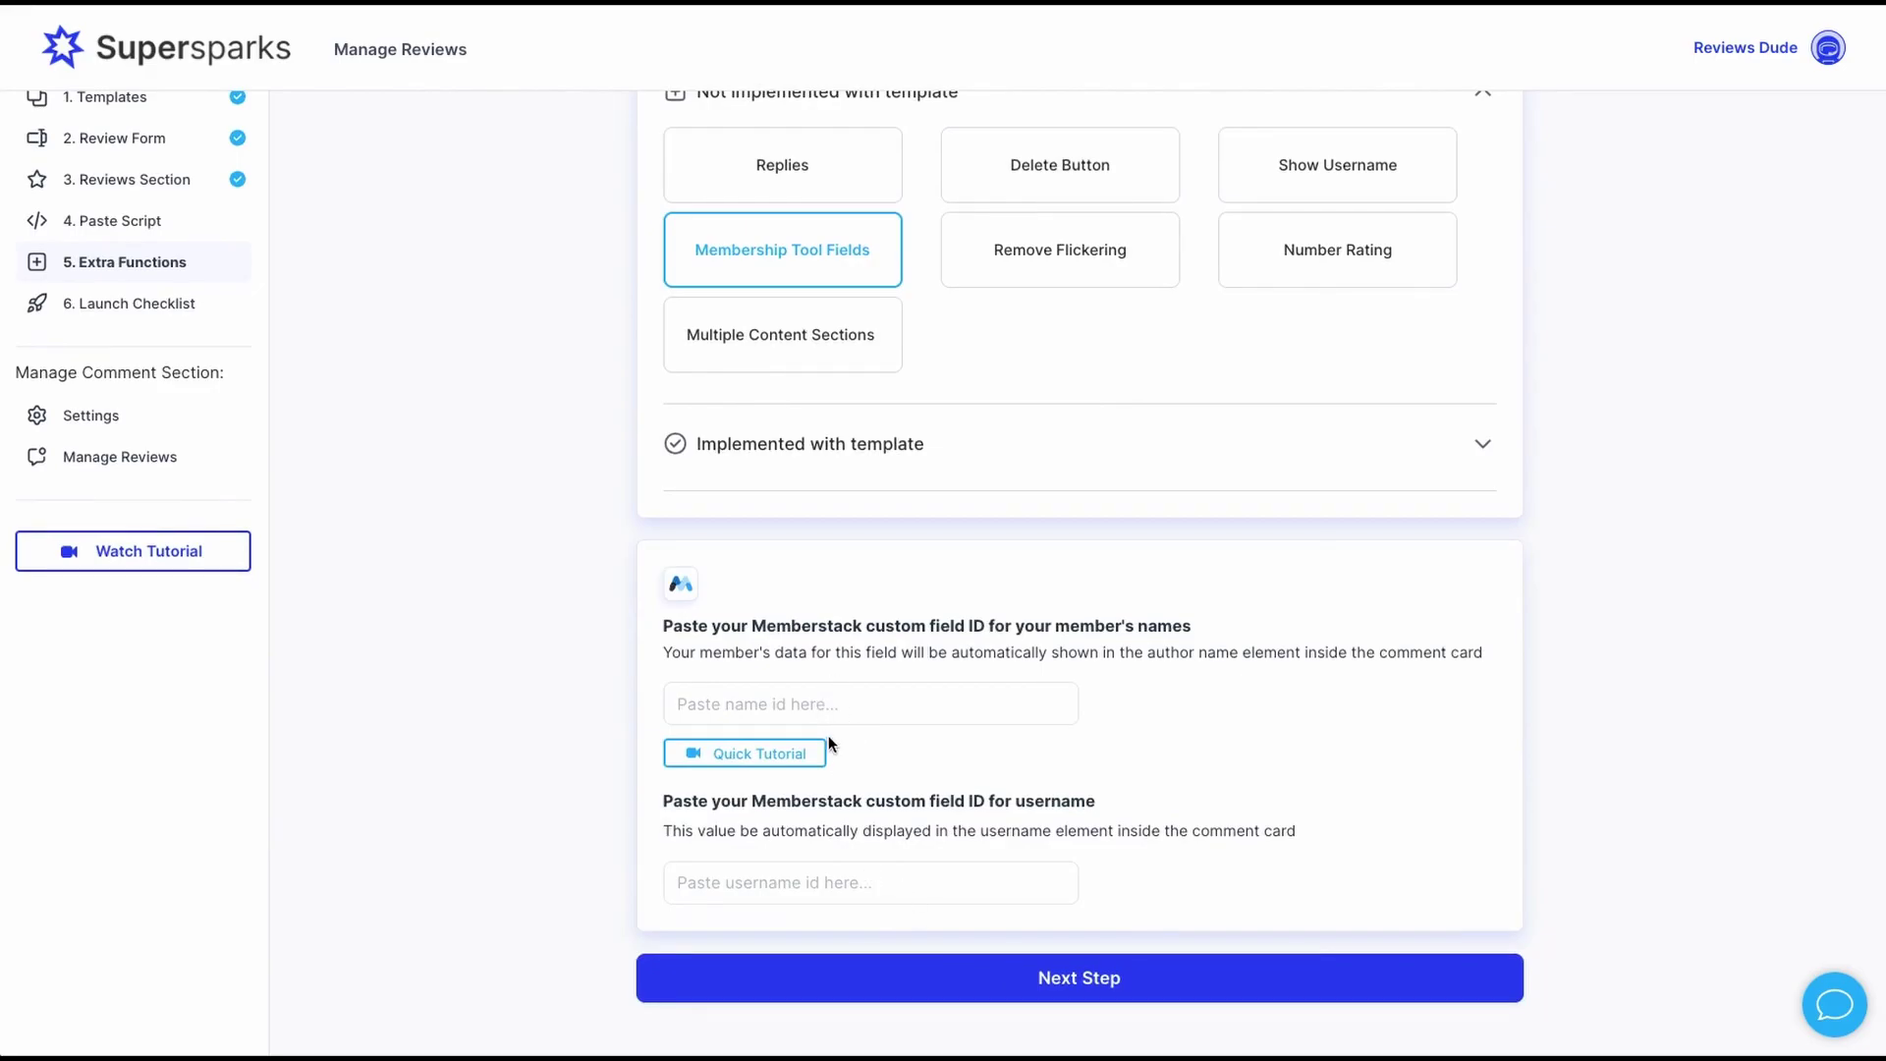
{"action": "scroll", "coordinate": [1237, 131], "scroll_direction": "up", "scroll_amount": 2}
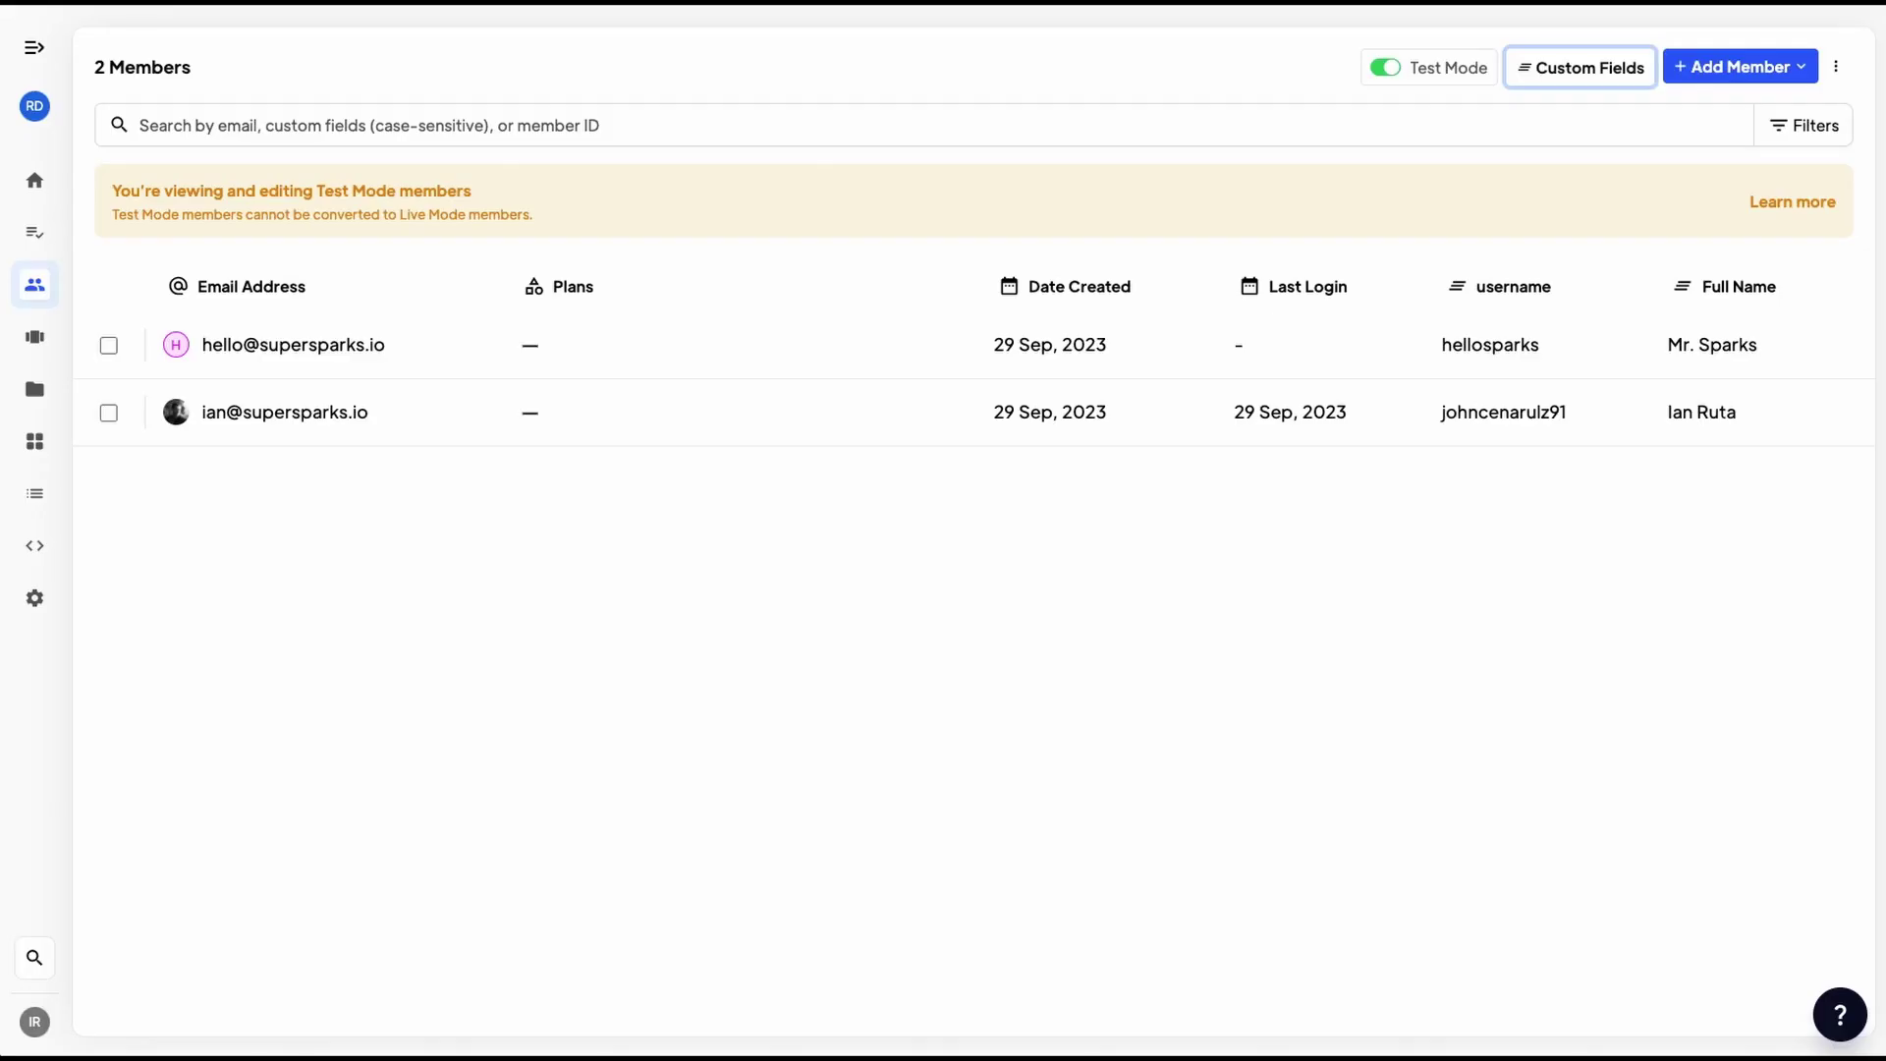
- Copy the Memberstack Full Name field ID 'full-name' into Supersparks' member-name ID box
{"action": "mouse_move", "coordinate": [1435, 288]}
{"action": "left_click", "coordinate": [1560, 77]}
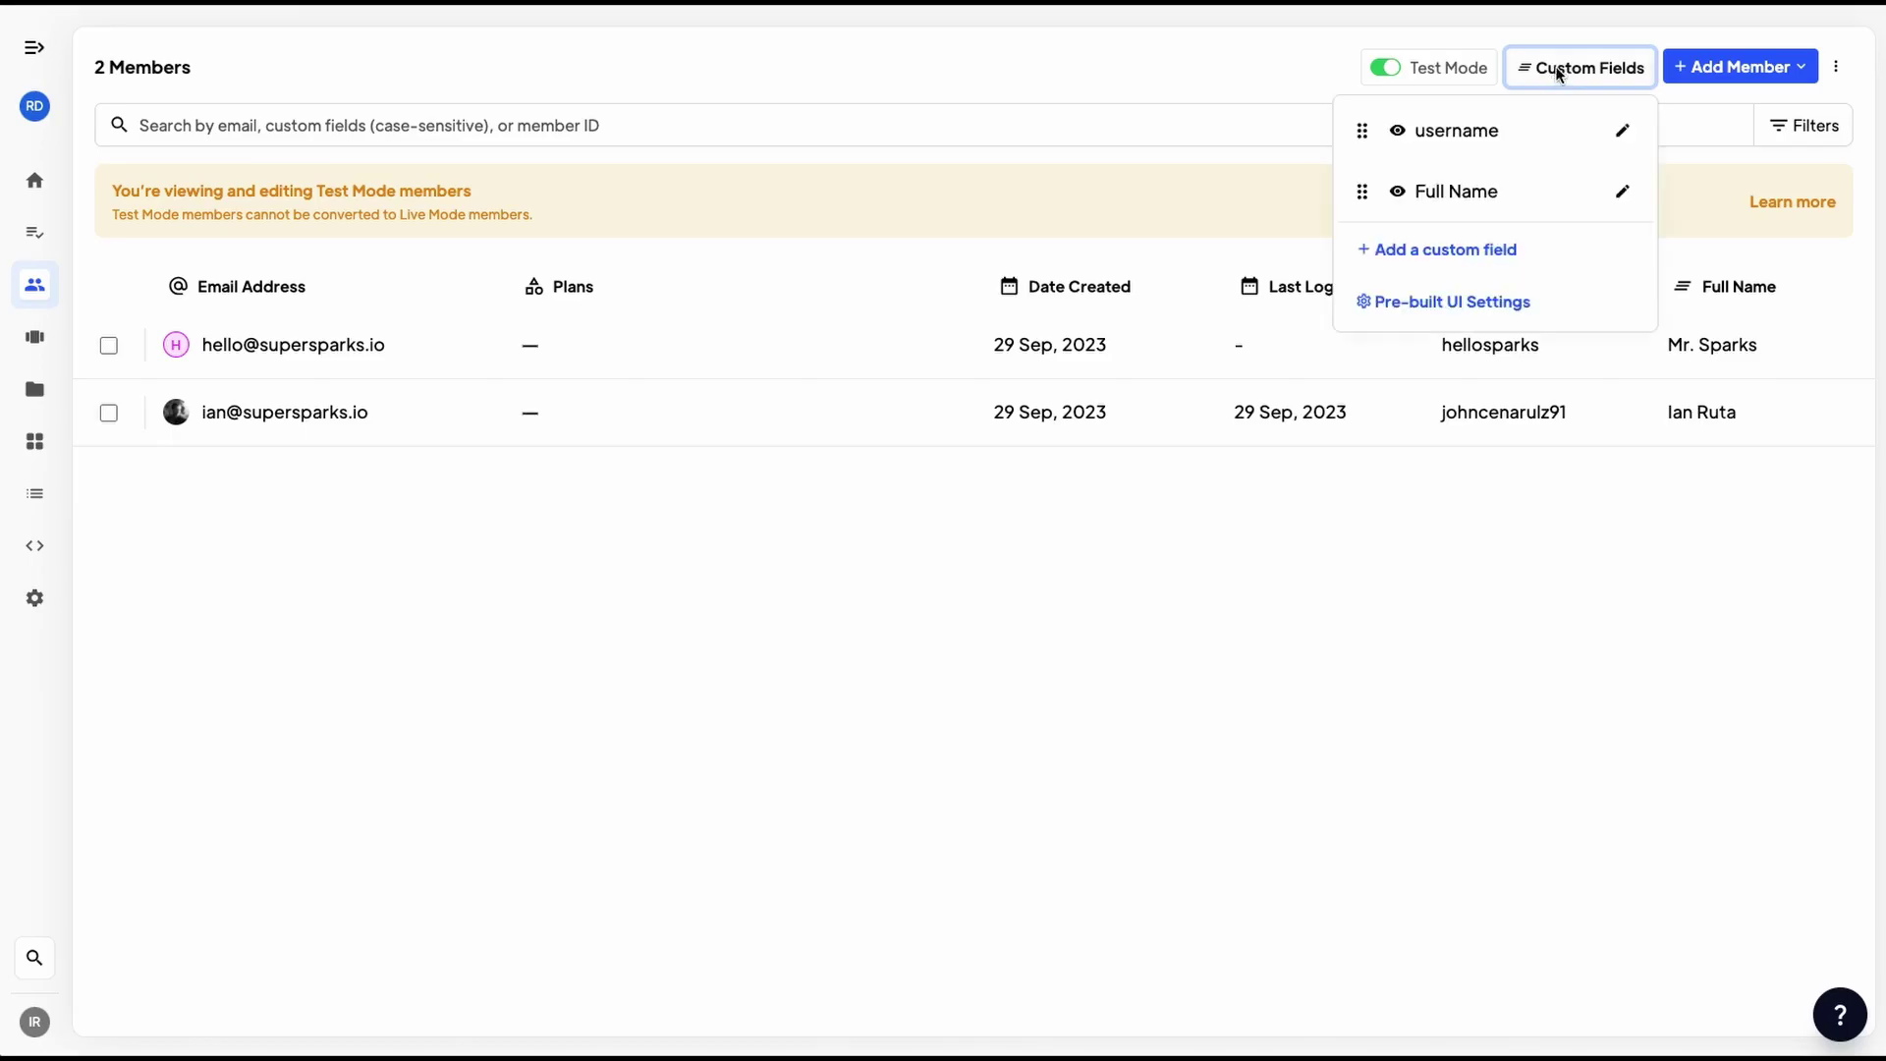
{"action": "left_click", "coordinate": [1621, 189]}
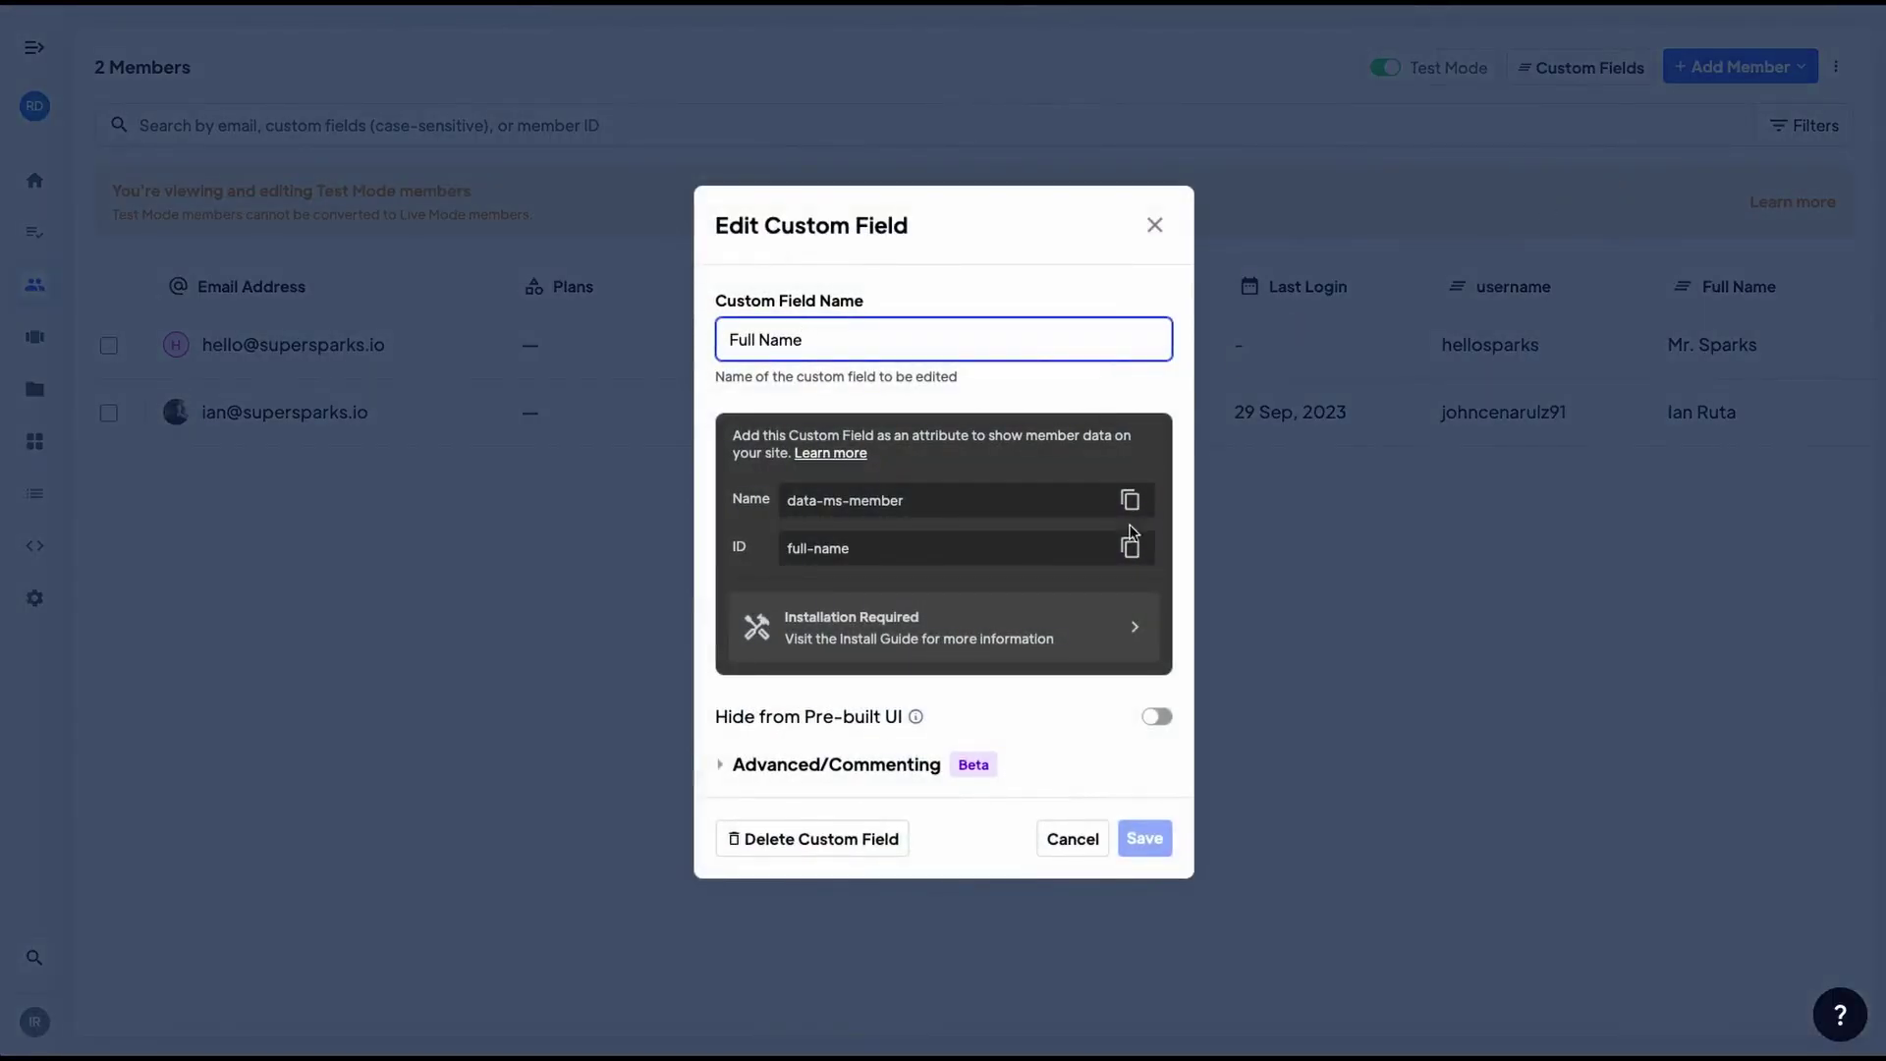
{"action": "left_click", "coordinate": [831, 556]}
{"action": "key", "text": "ctrl+c"}
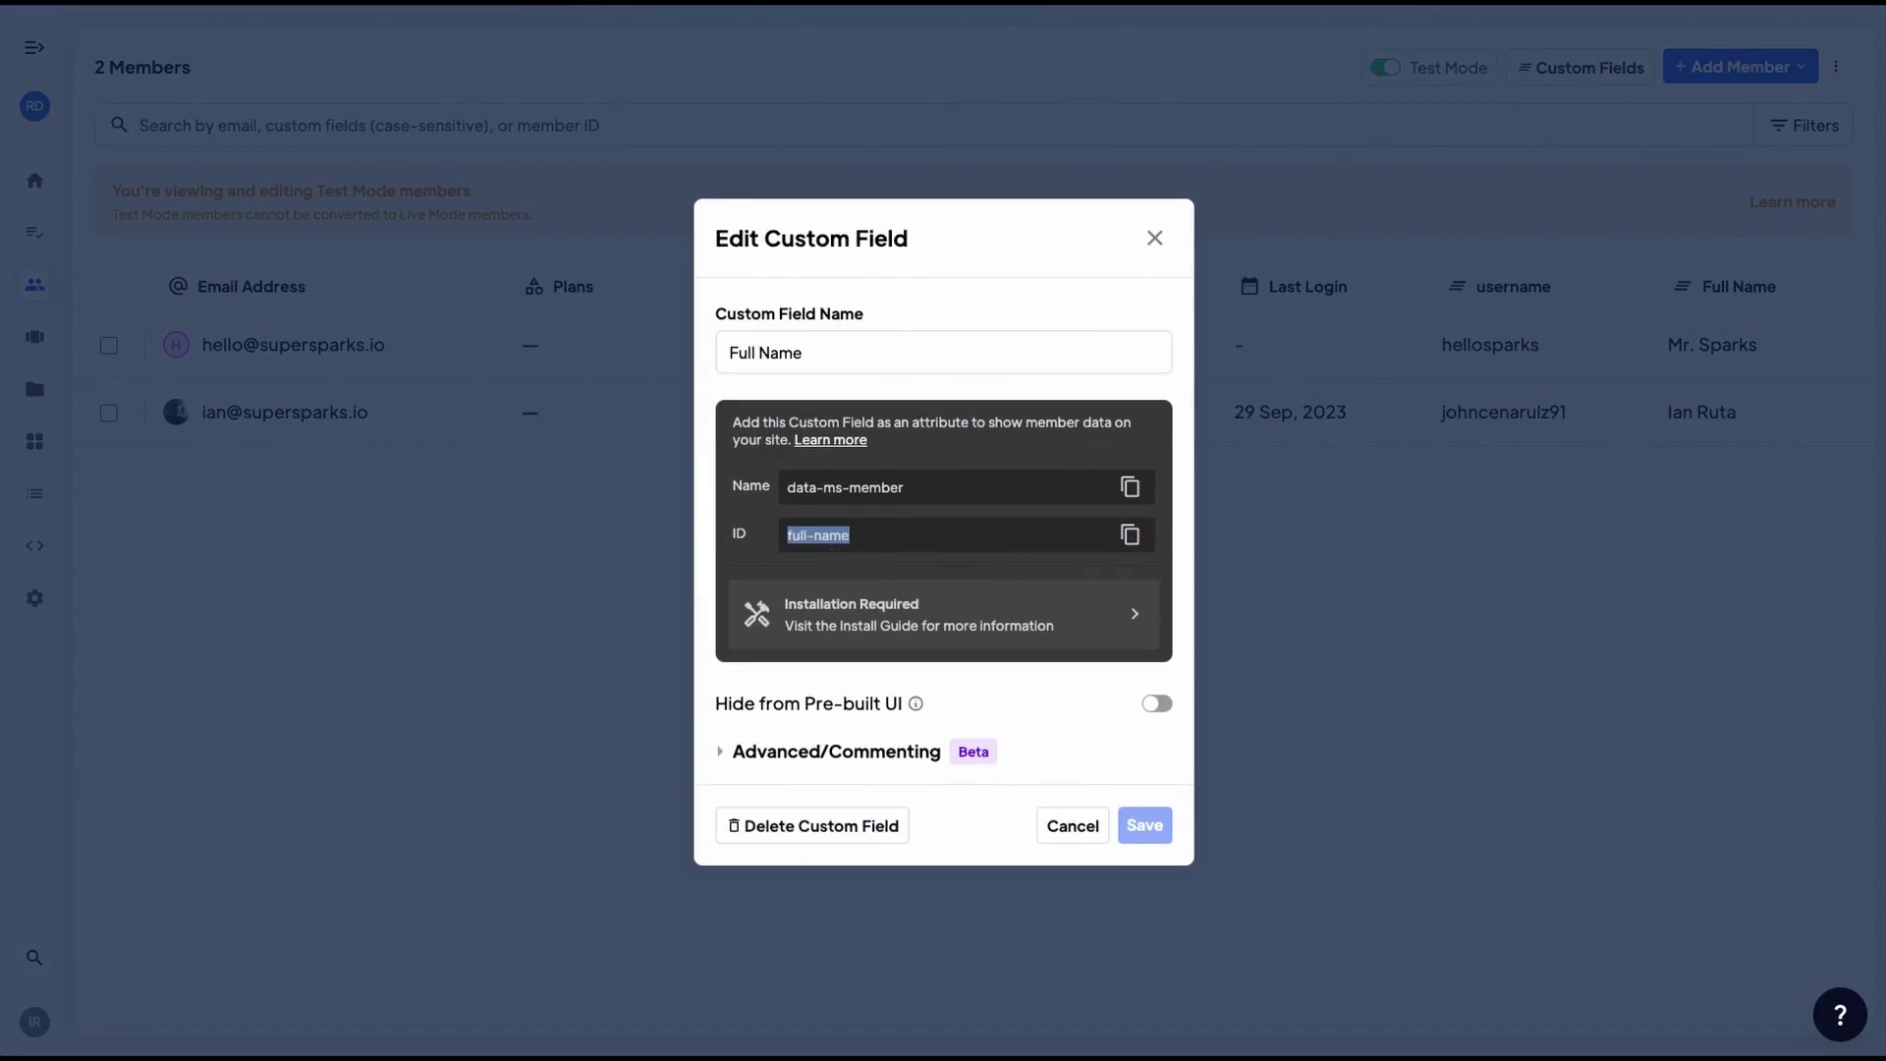
{"action": "key", "text": "ctrl+Tab"}
{"action": "scroll", "coordinate": [800, 695], "scroll_direction": "down", "scroll_amount": 2}
{"action": "left_click", "coordinate": [723, 697]}
{"action": "key", "text": "ctrl+v"}
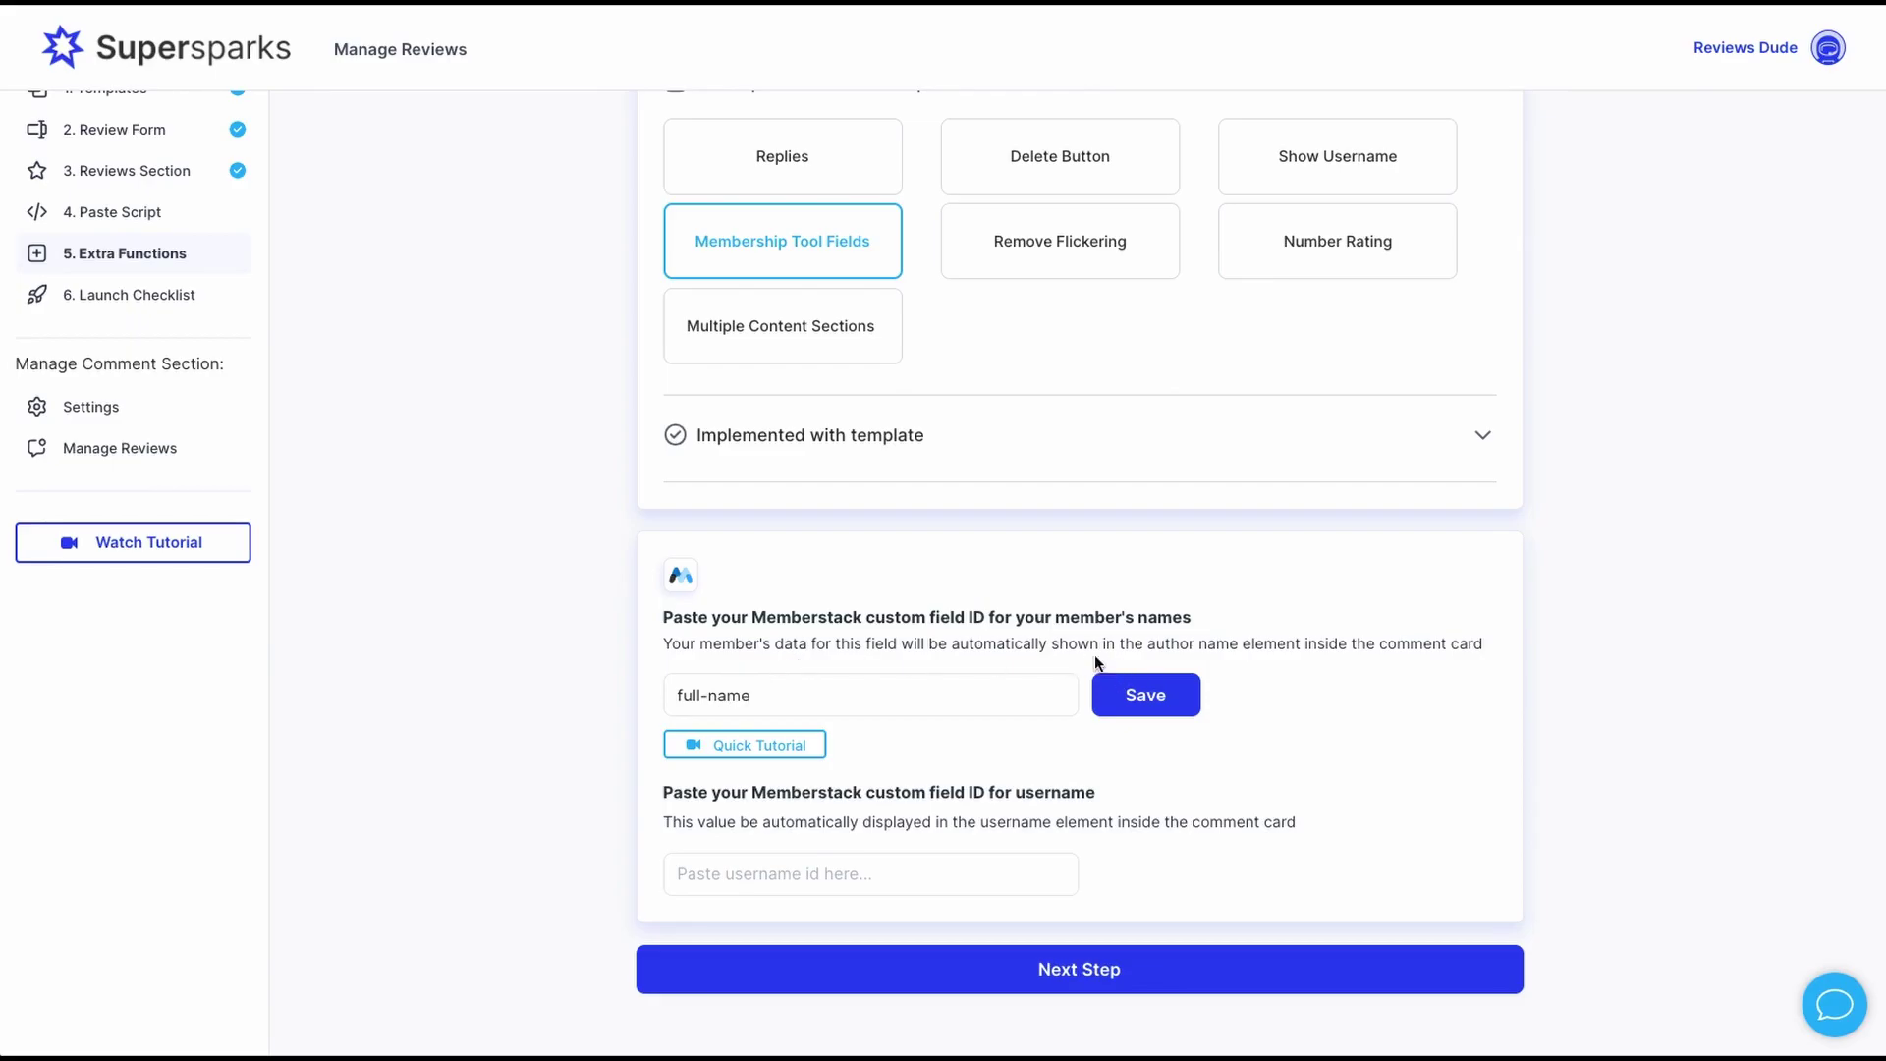
- Save the member-name field ID, then paste Memberstack's username field ID into Supersparks and save
{"action": "left_click", "coordinate": [1134, 701]}
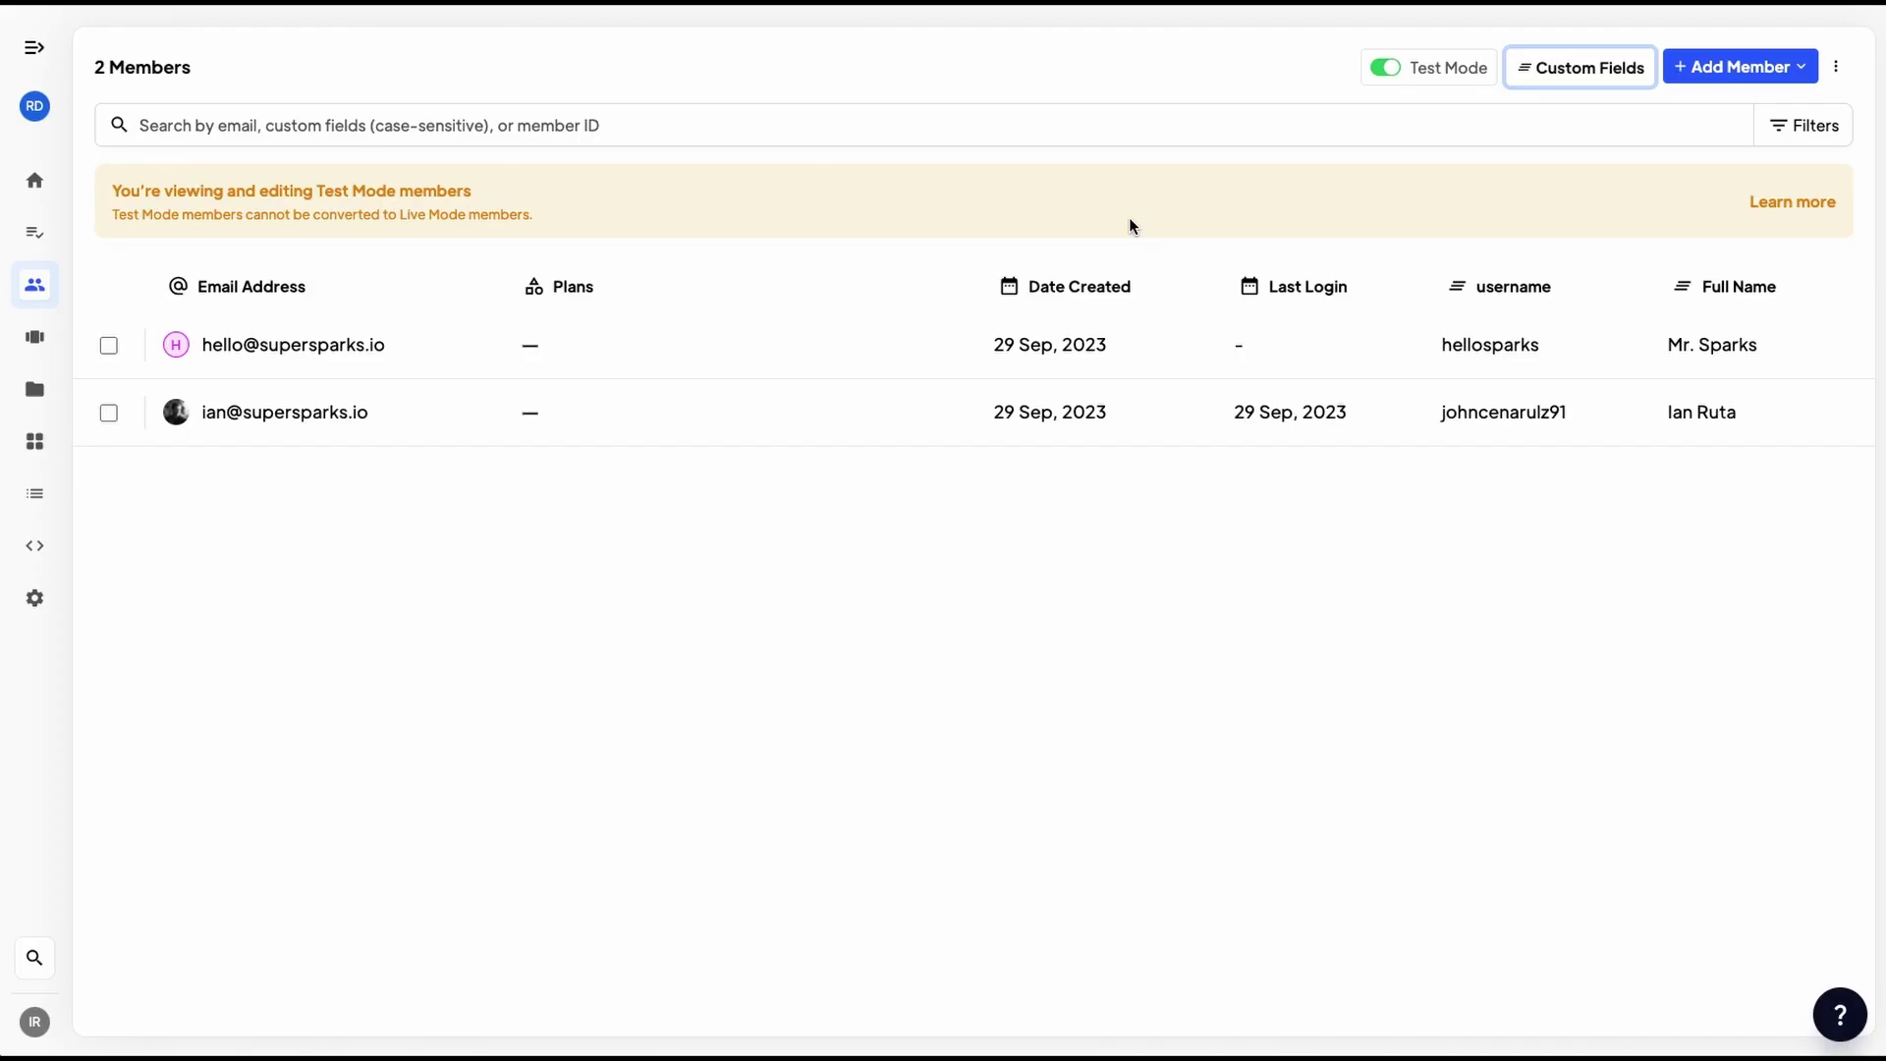
{"action": "left_click", "coordinate": [1549, 82]}
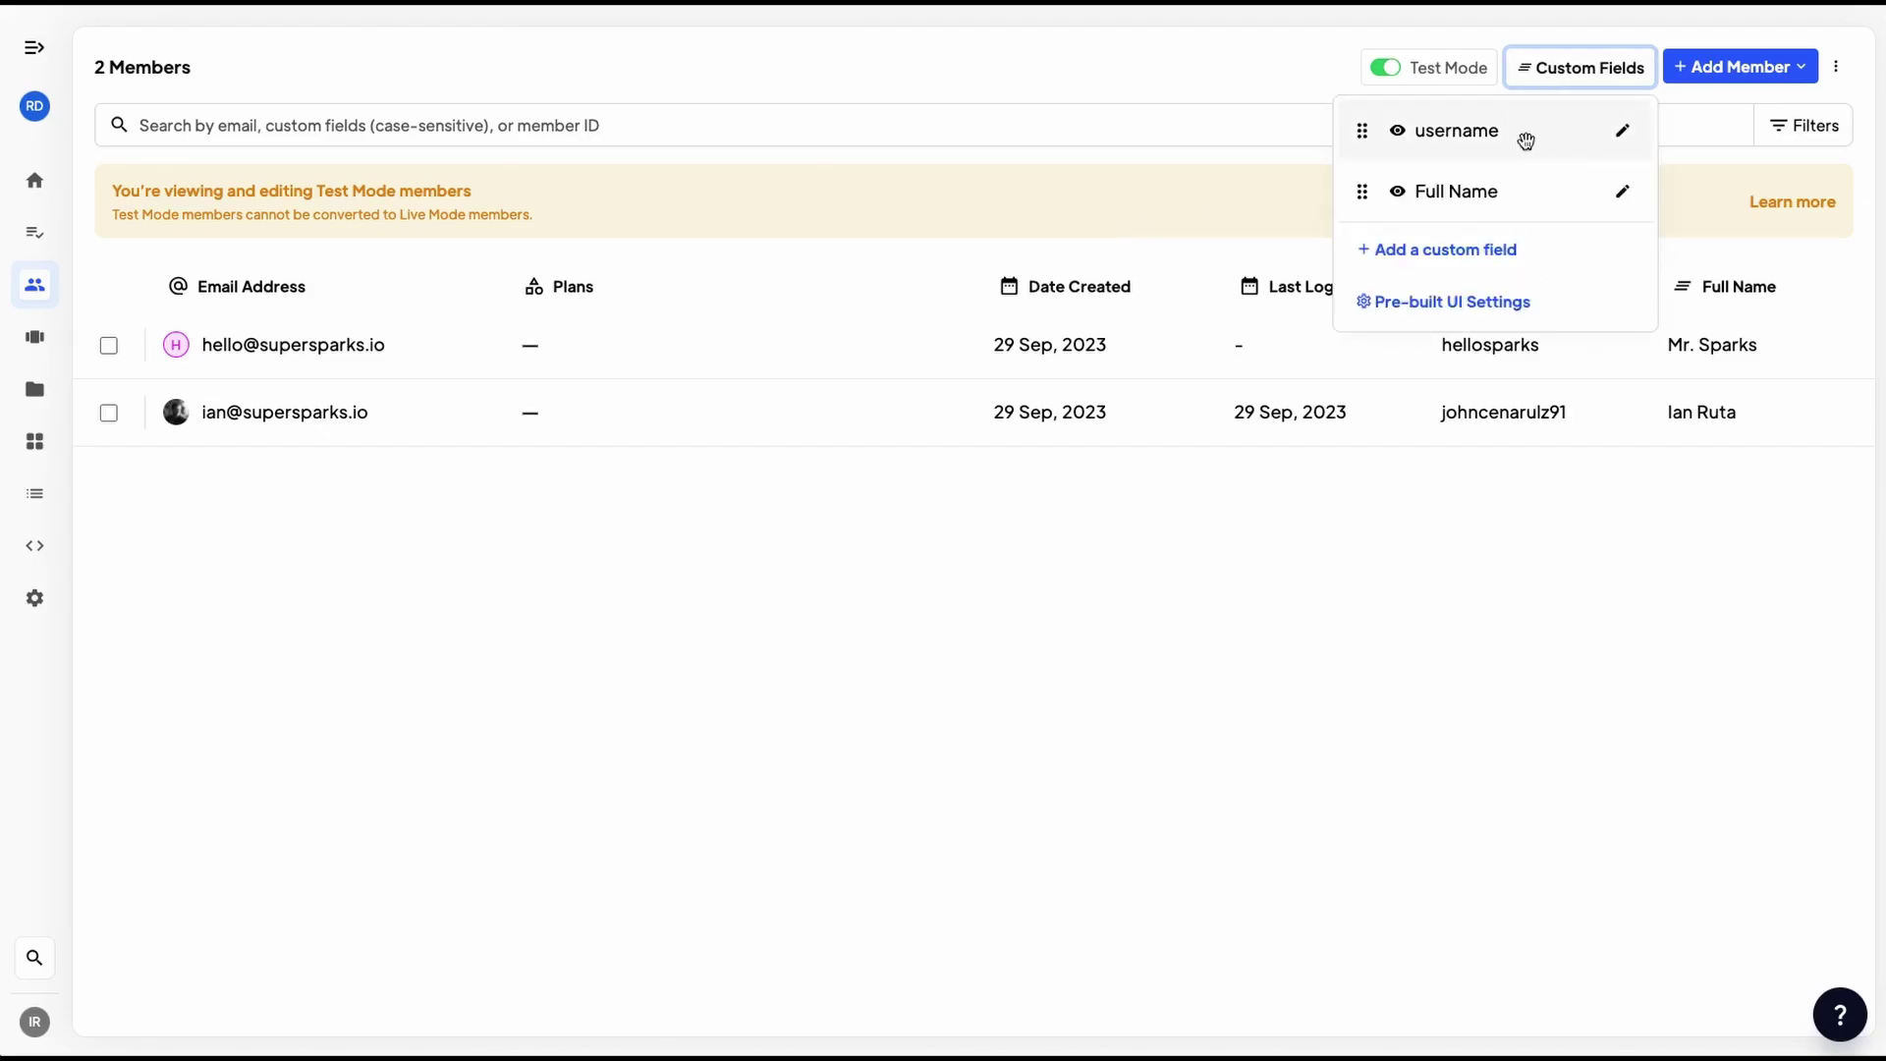
{"action": "left_click", "coordinate": [1623, 134]}
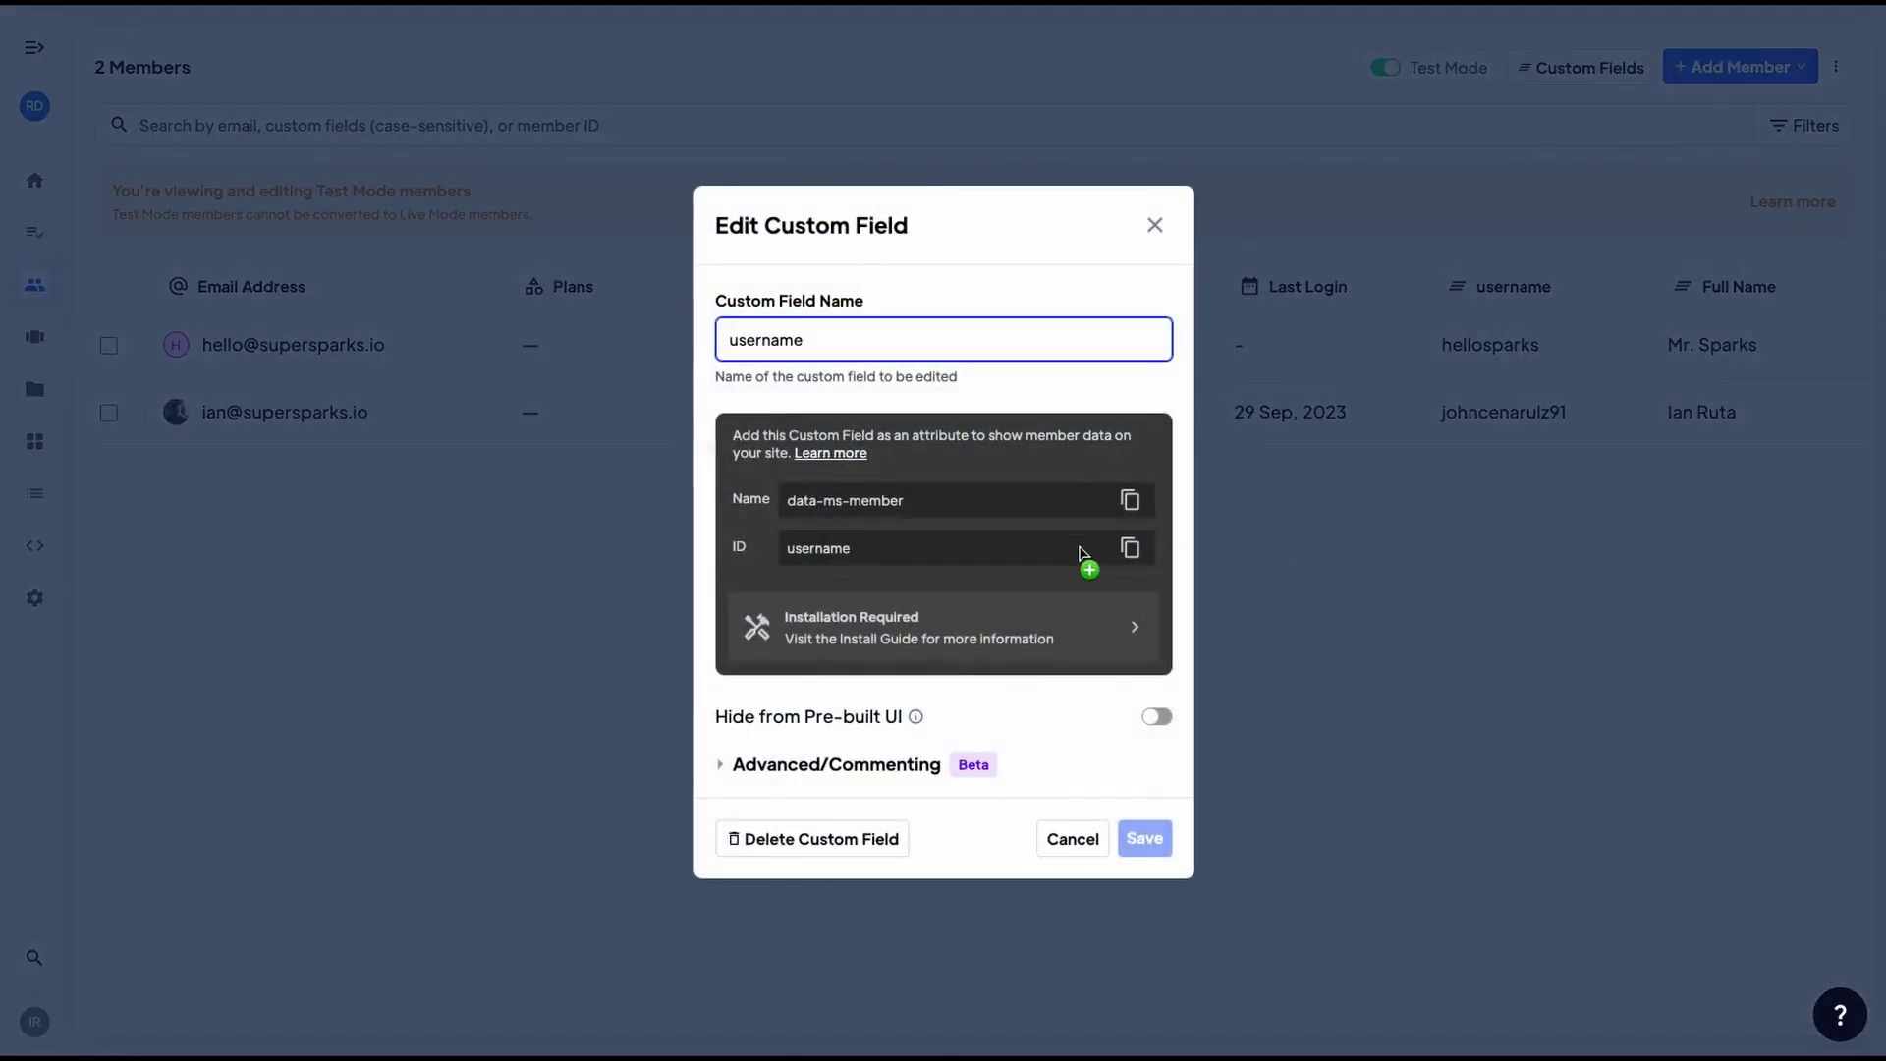
{"action": "double_click", "coordinate": [817, 541]}
{"action": "key", "text": "ctrl+c"}
{"action": "left_click_drag", "start_coordinate": [815, 555], "coordinate": [845, 528]}
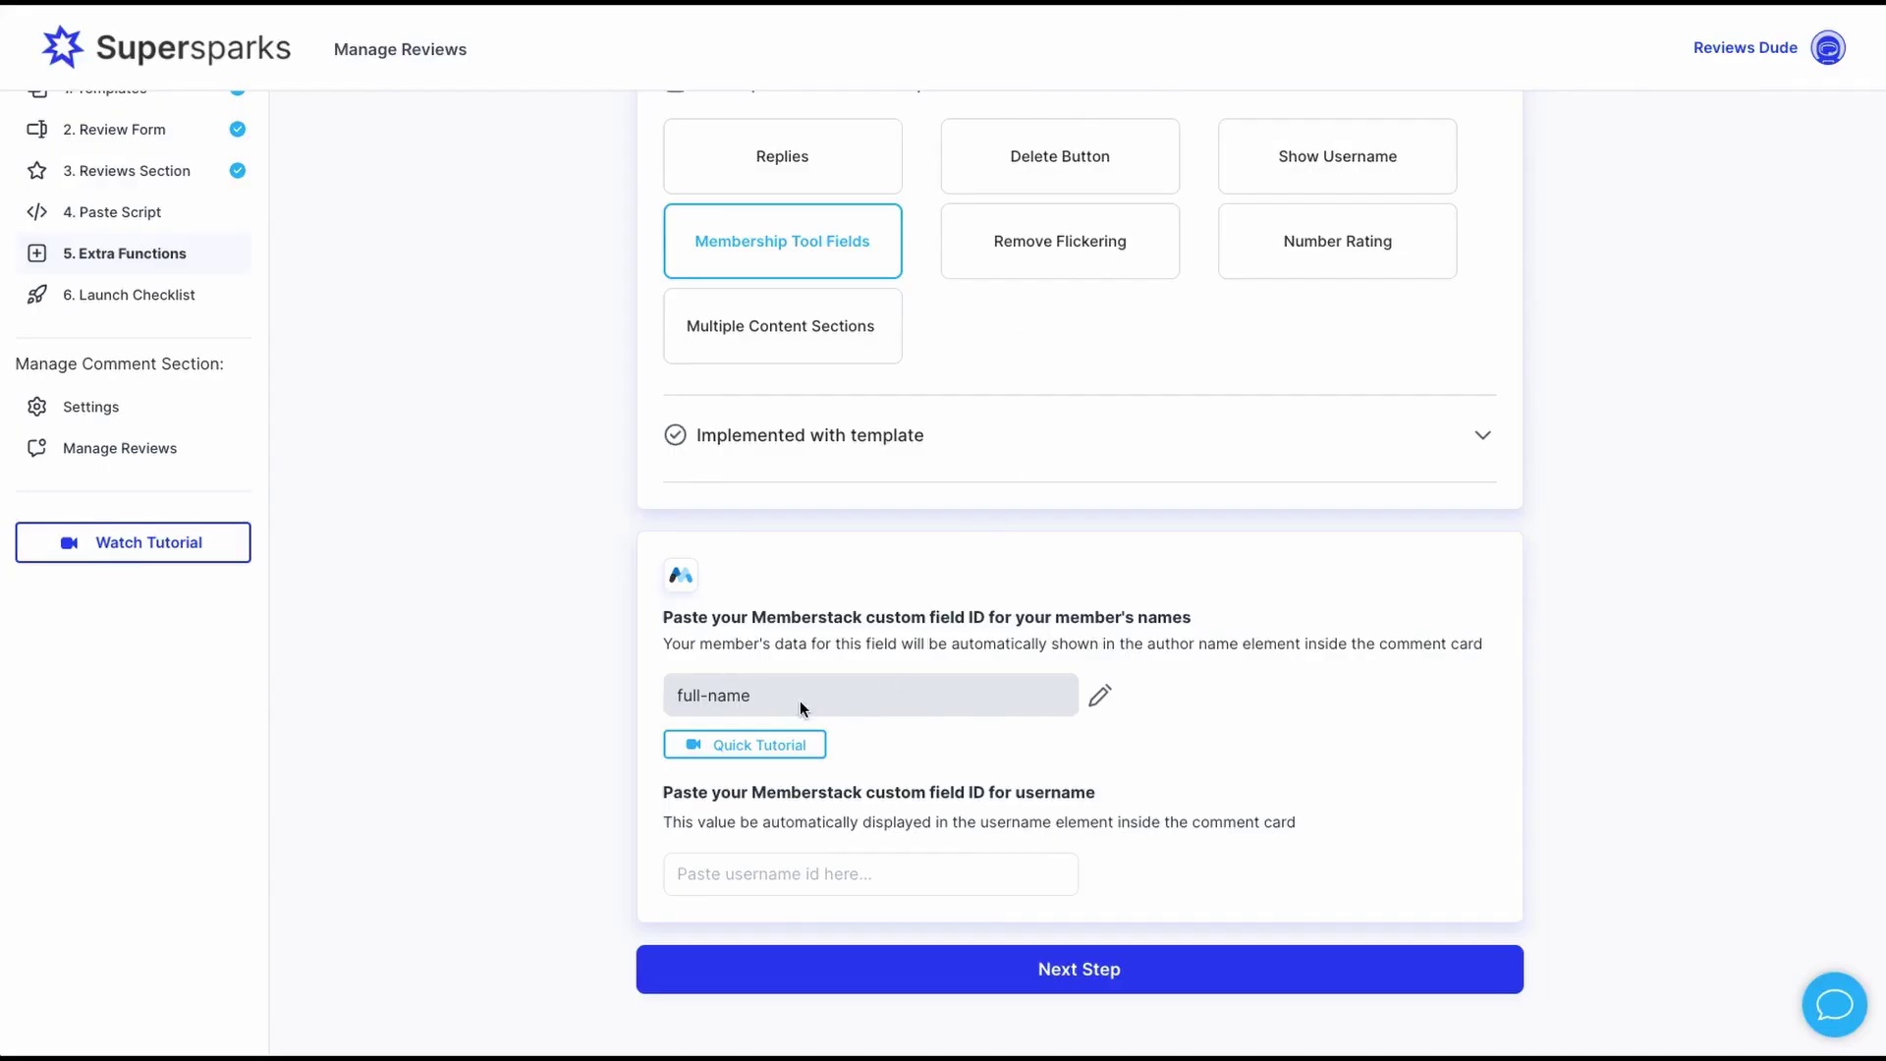
{"action": "left_click", "coordinate": [739, 873]}
{"action": "key", "text": "ctrl+v"}
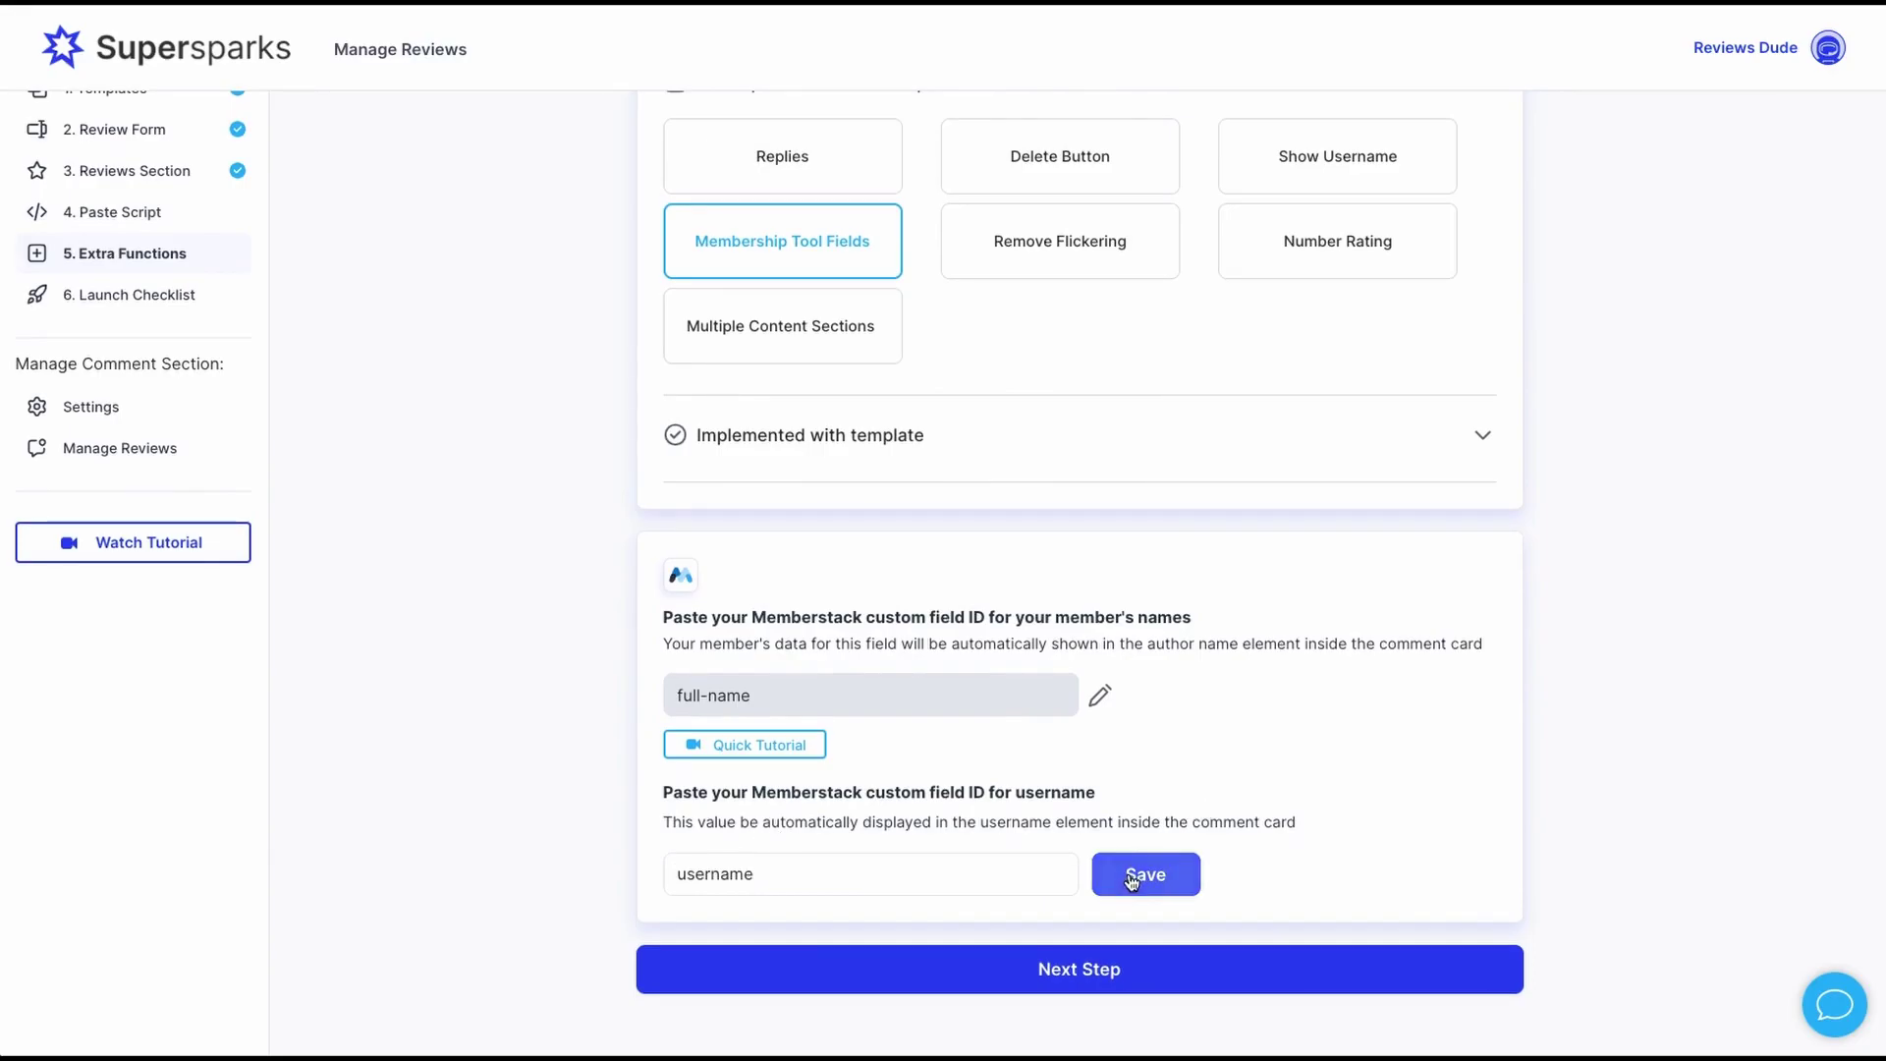
{"action": "left_click", "coordinate": [1146, 874]}
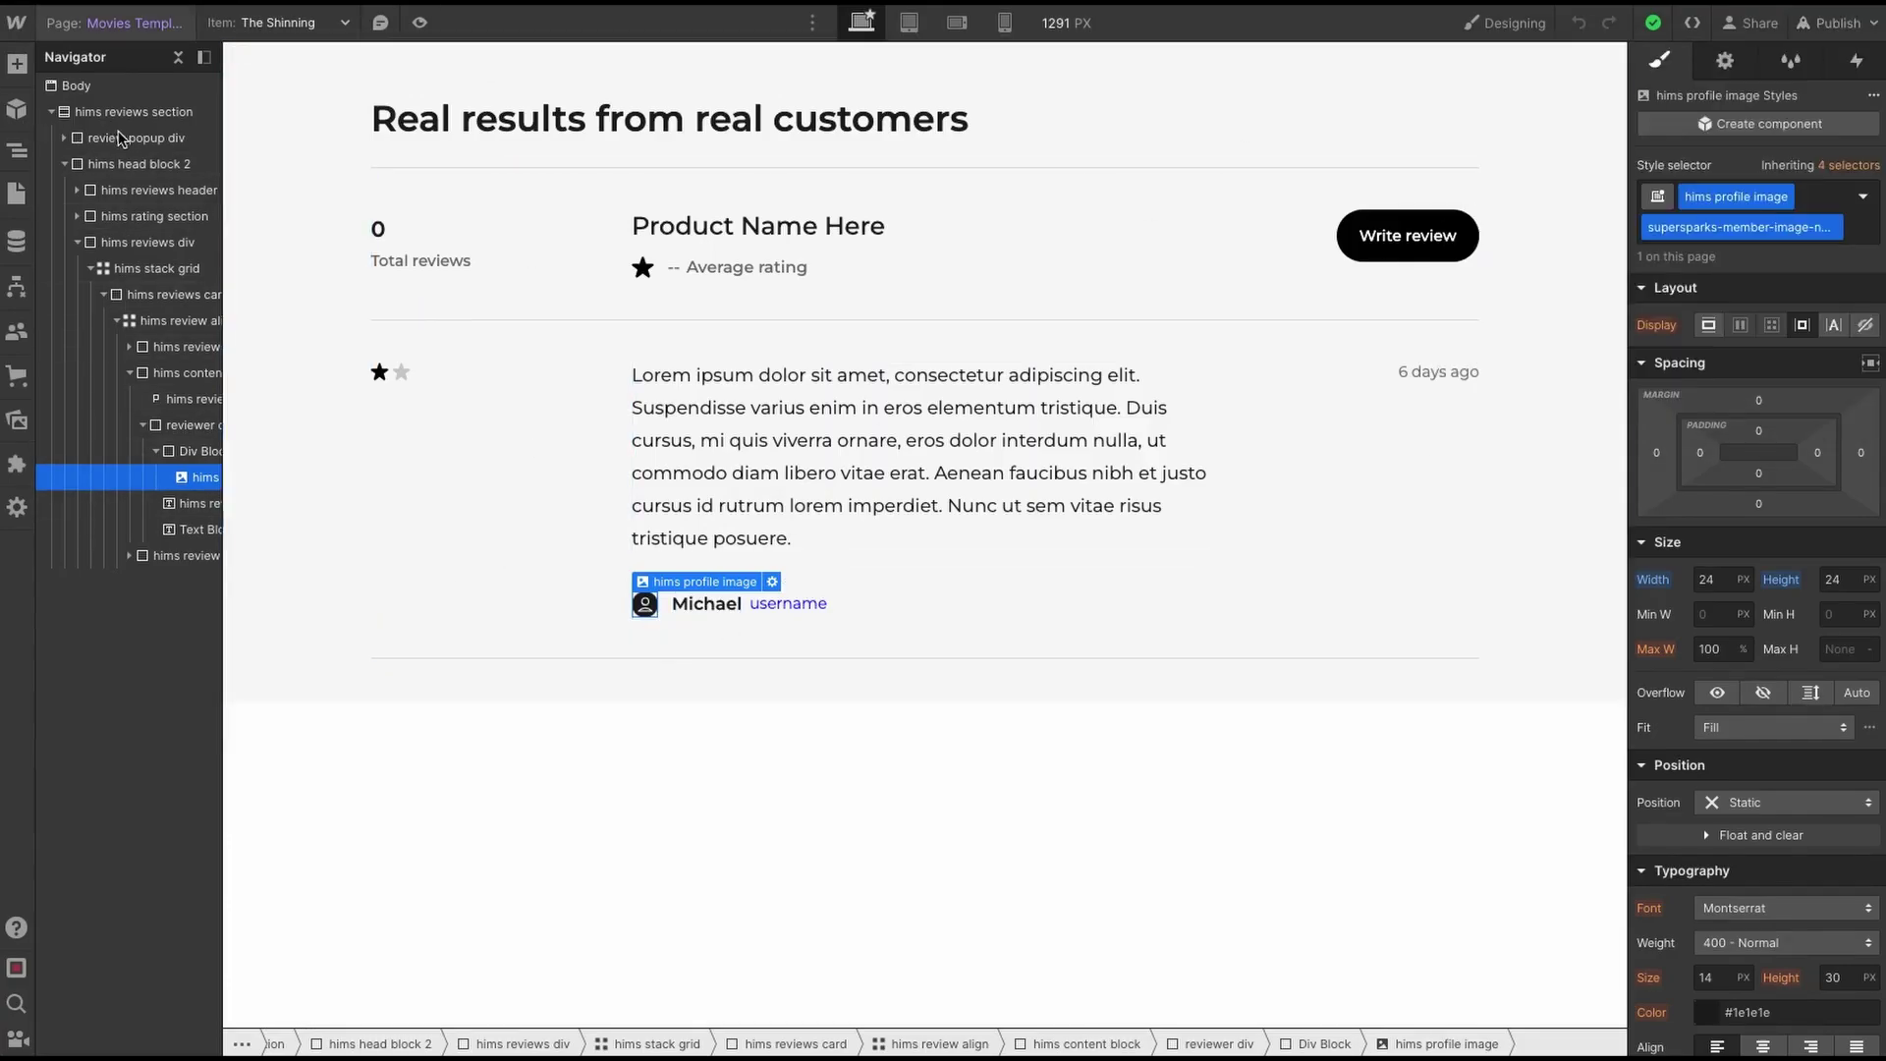
- Set the review popup wrapper's Display to Flex and select its guest Email input
{"action": "left_click", "coordinate": [531, 159]}
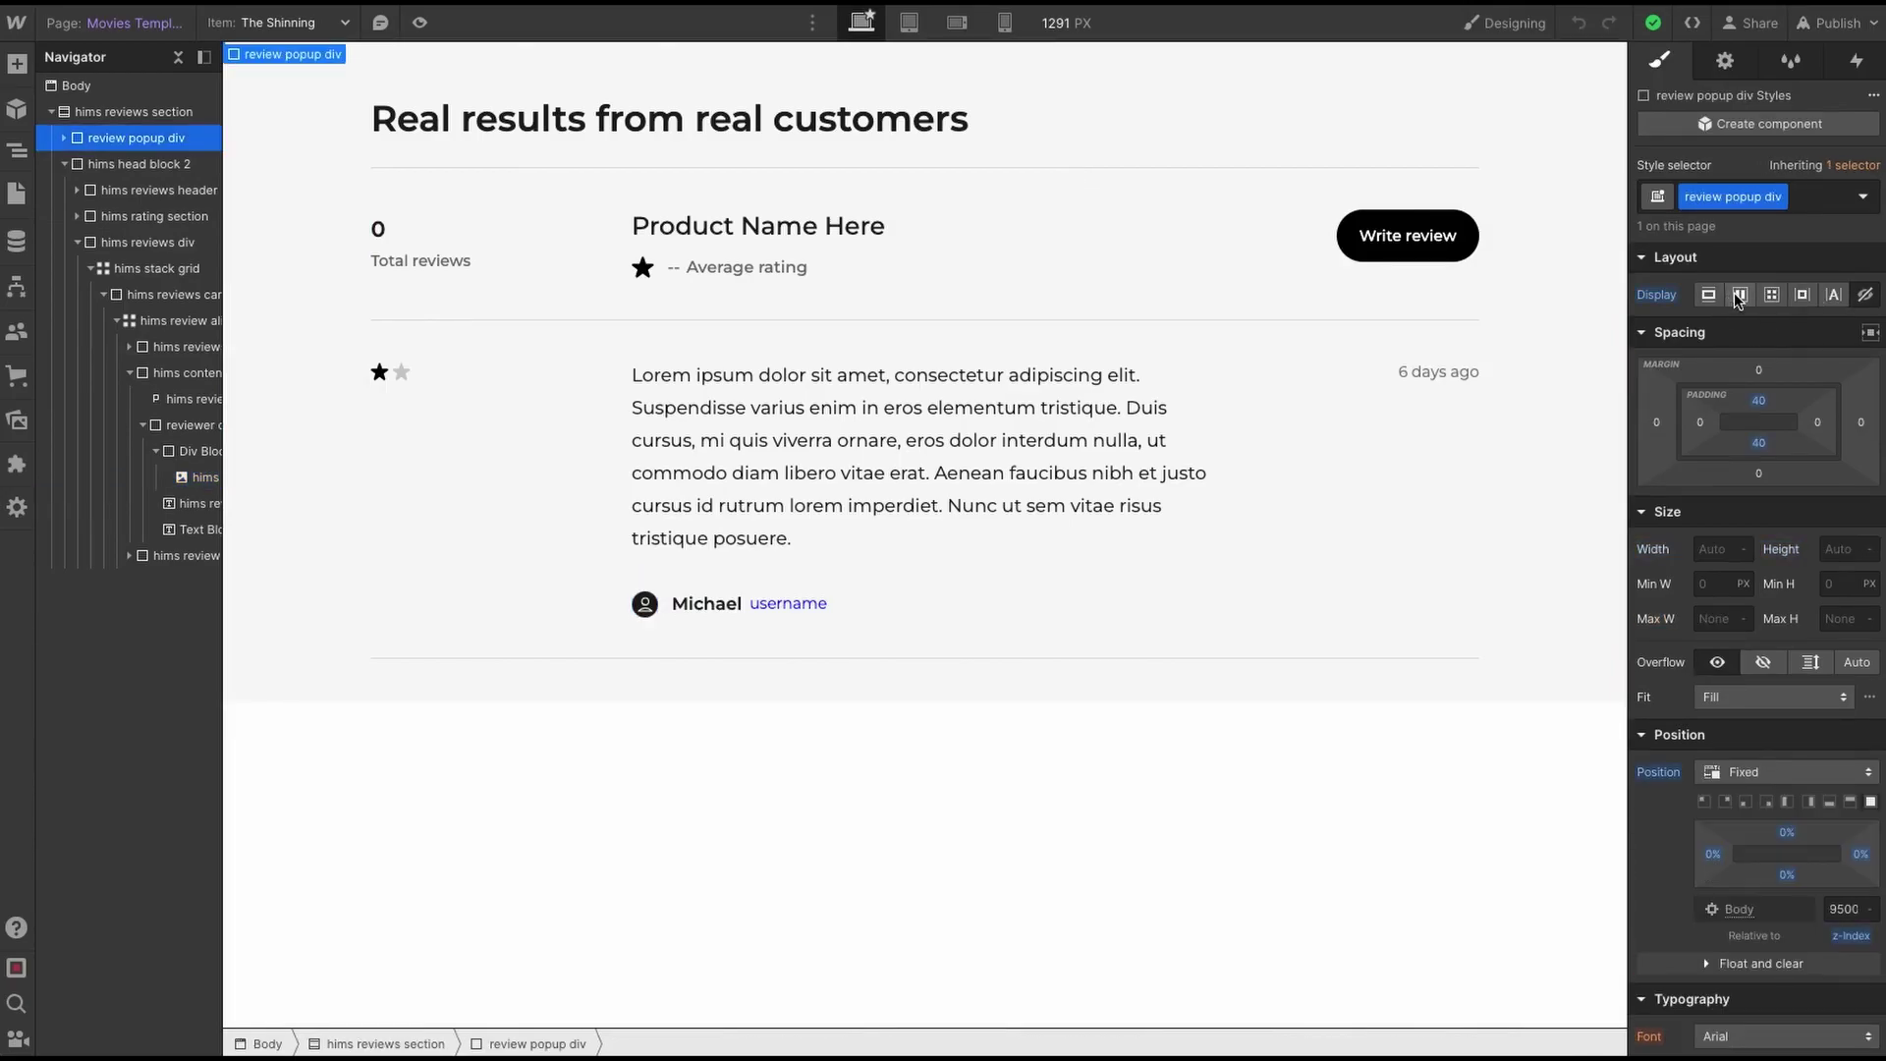
{"action": "left_click", "coordinate": [1737, 296]}
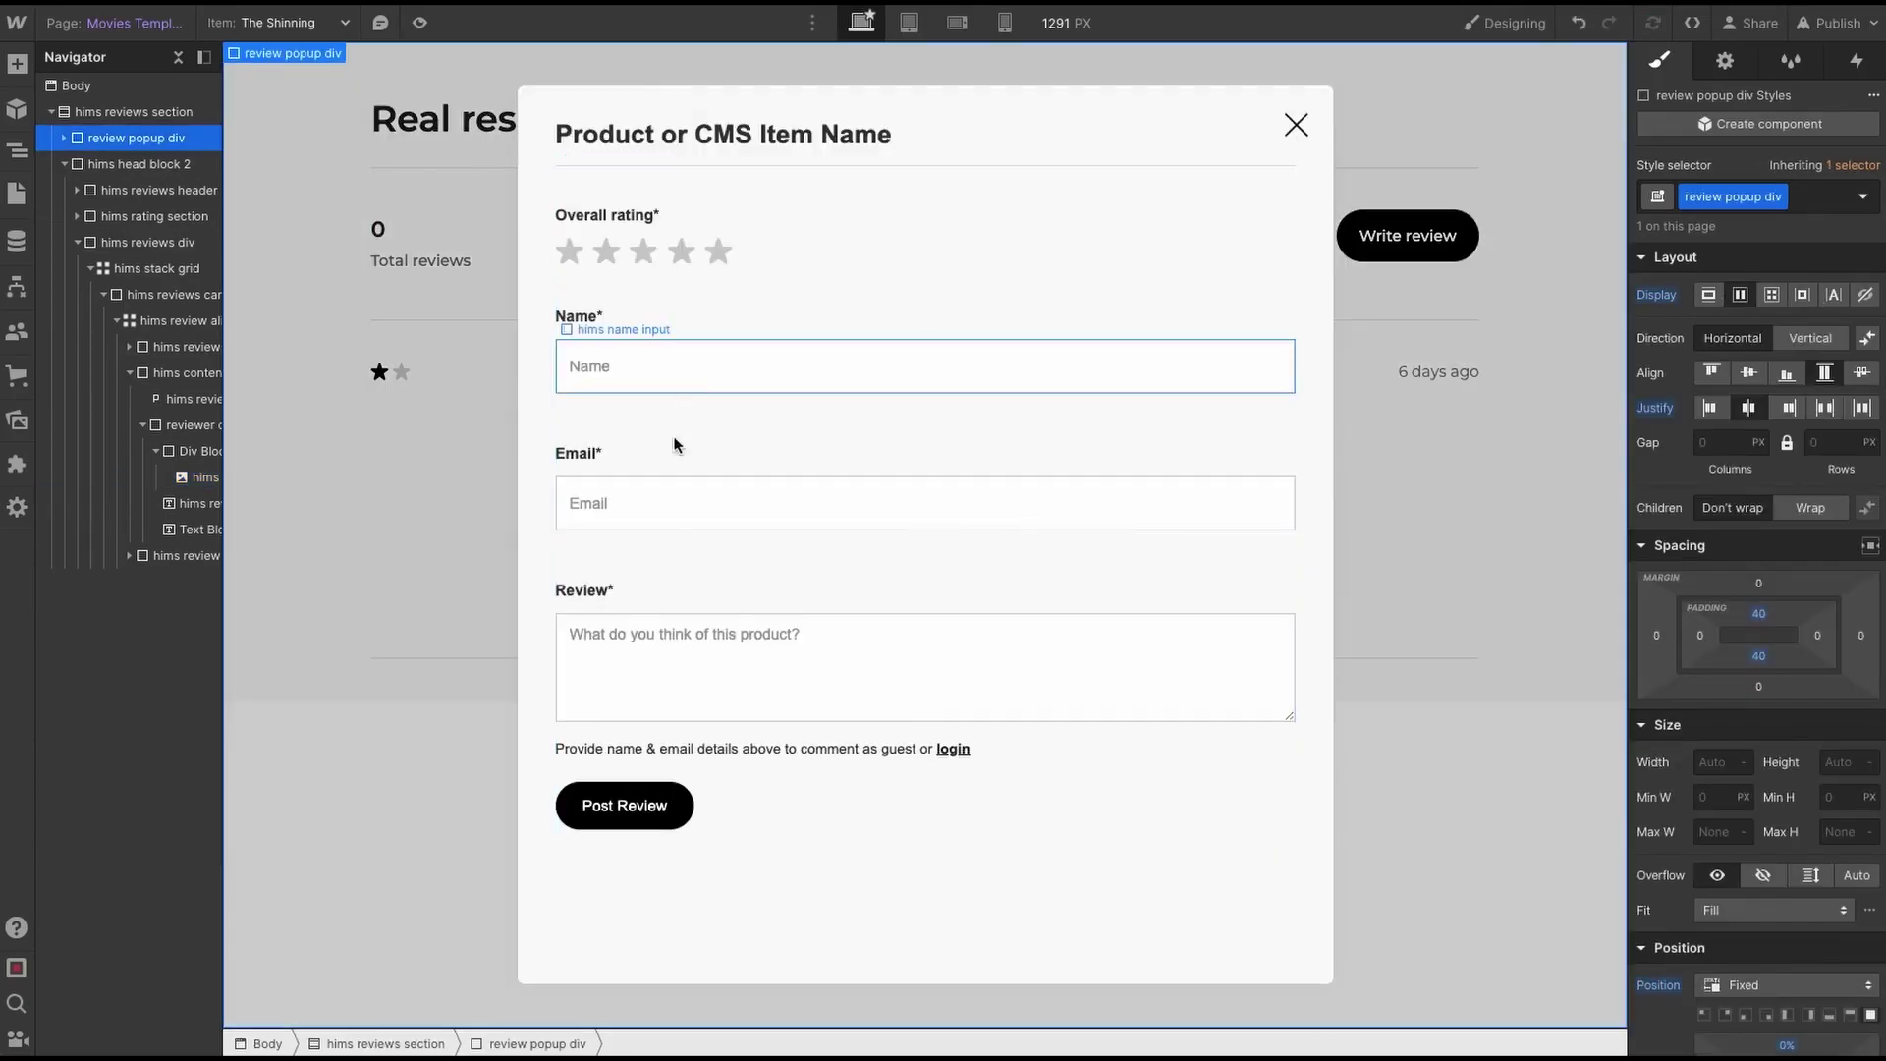
{"action": "left_click", "coordinate": [660, 509]}
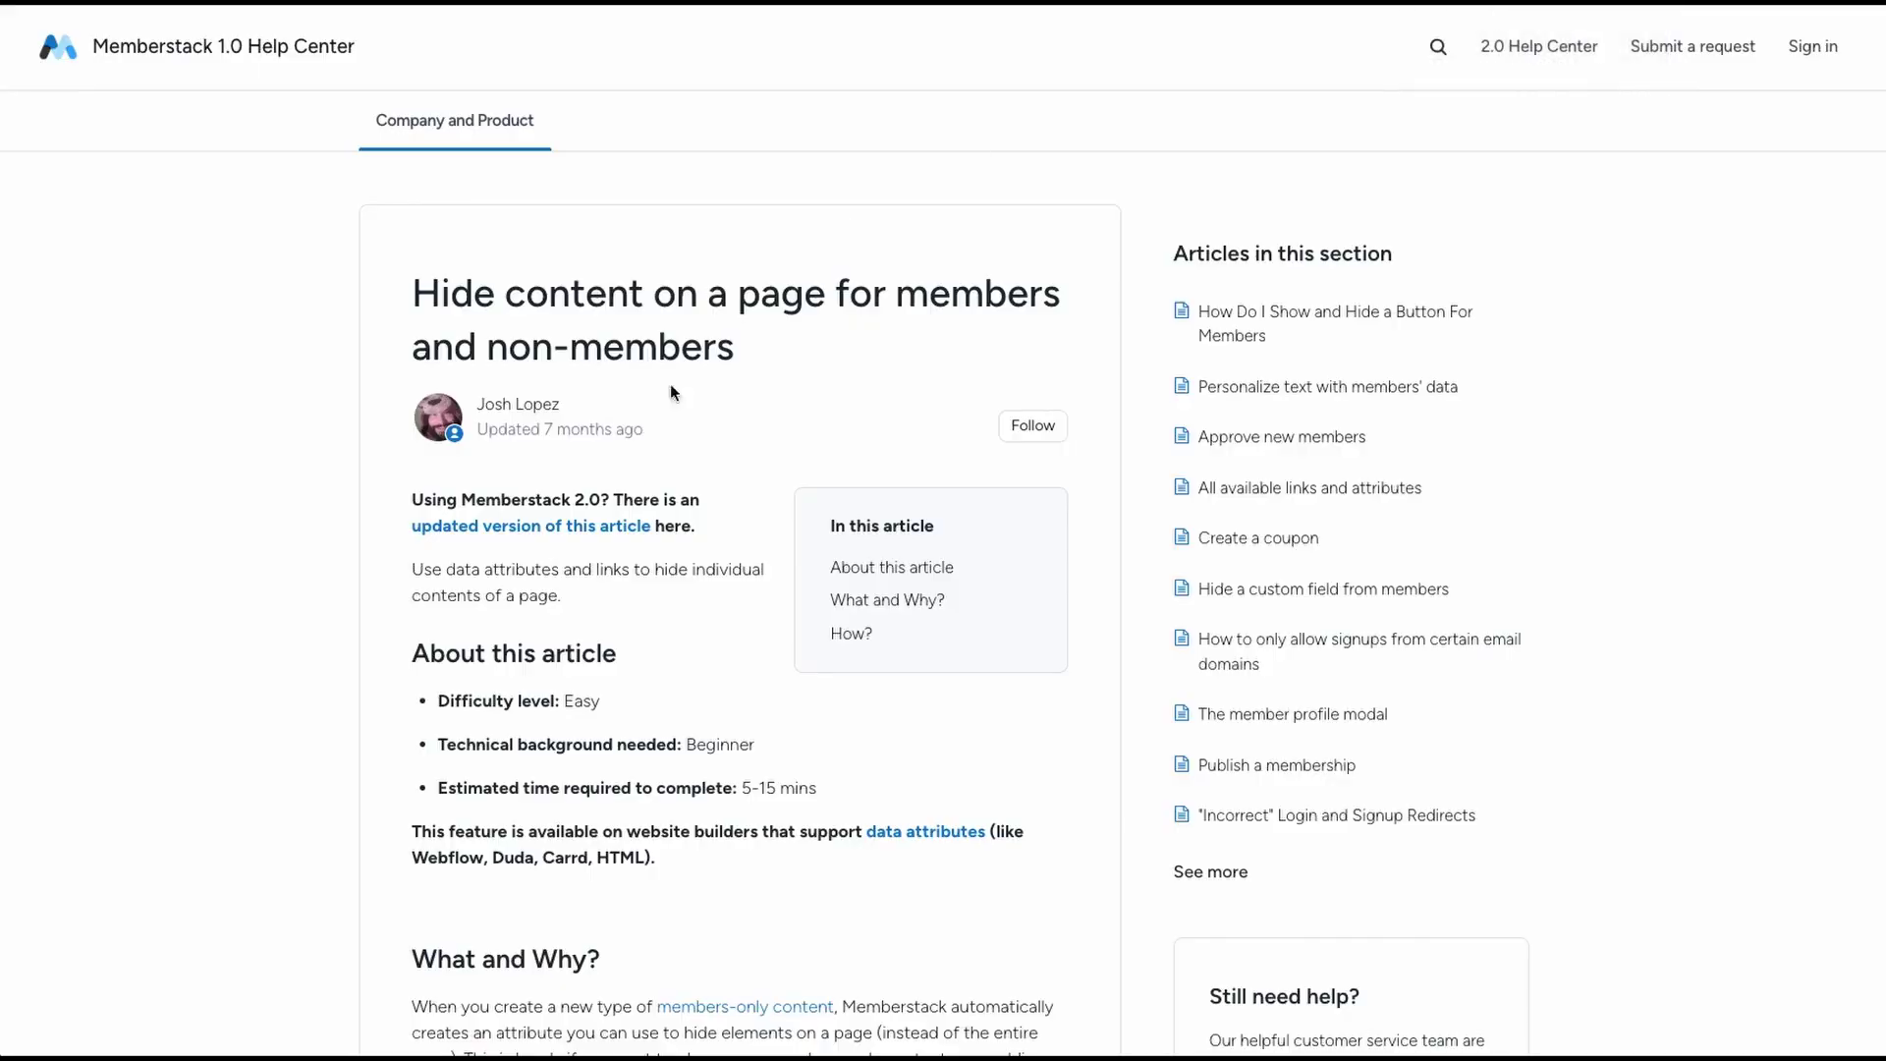
- Scroll to 'Hide content from all active members' and select data-ms-content in its code example
{"action": "scroll", "coordinate": [543, 577], "scroll_direction": "down", "scroll_amount": 10}
{"action": "scroll", "coordinate": [544, 577], "scroll_direction": "down", "scroll_amount": 3}
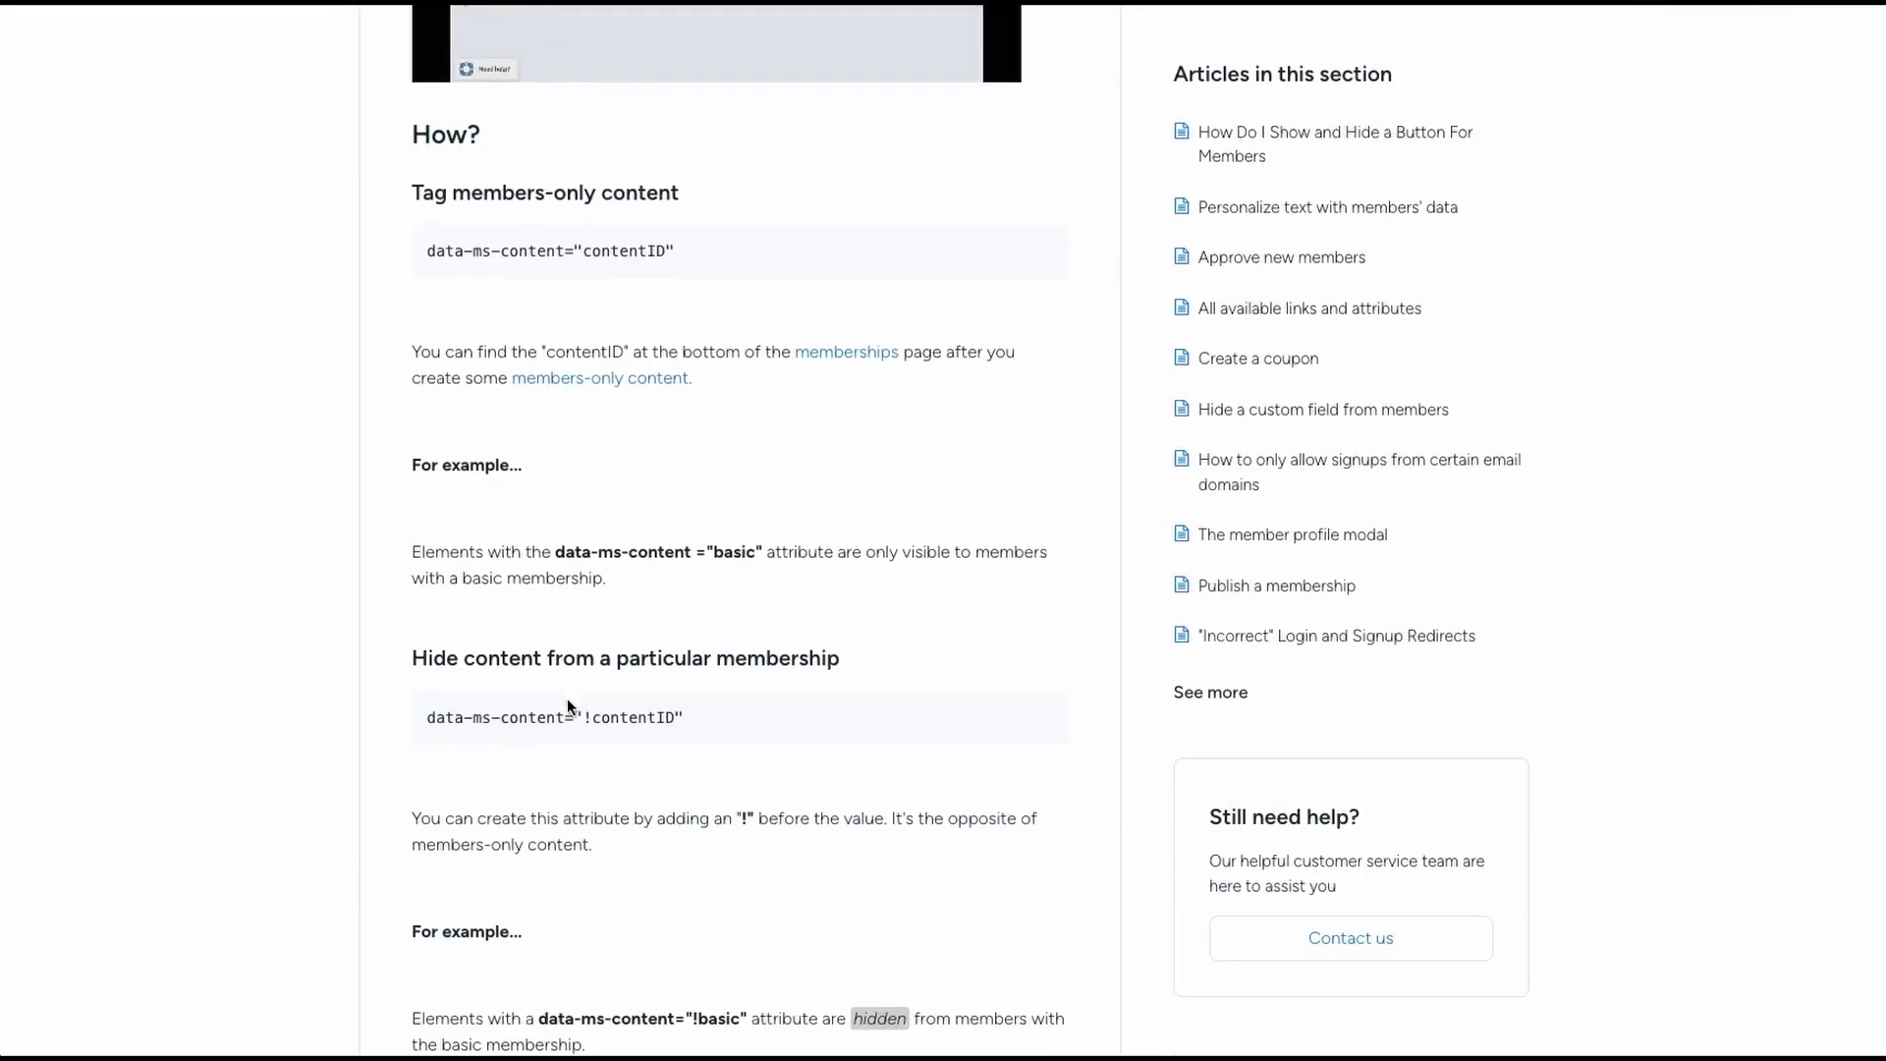
{"action": "scroll", "coordinate": [576, 707], "scroll_direction": "down", "scroll_amount": 1}
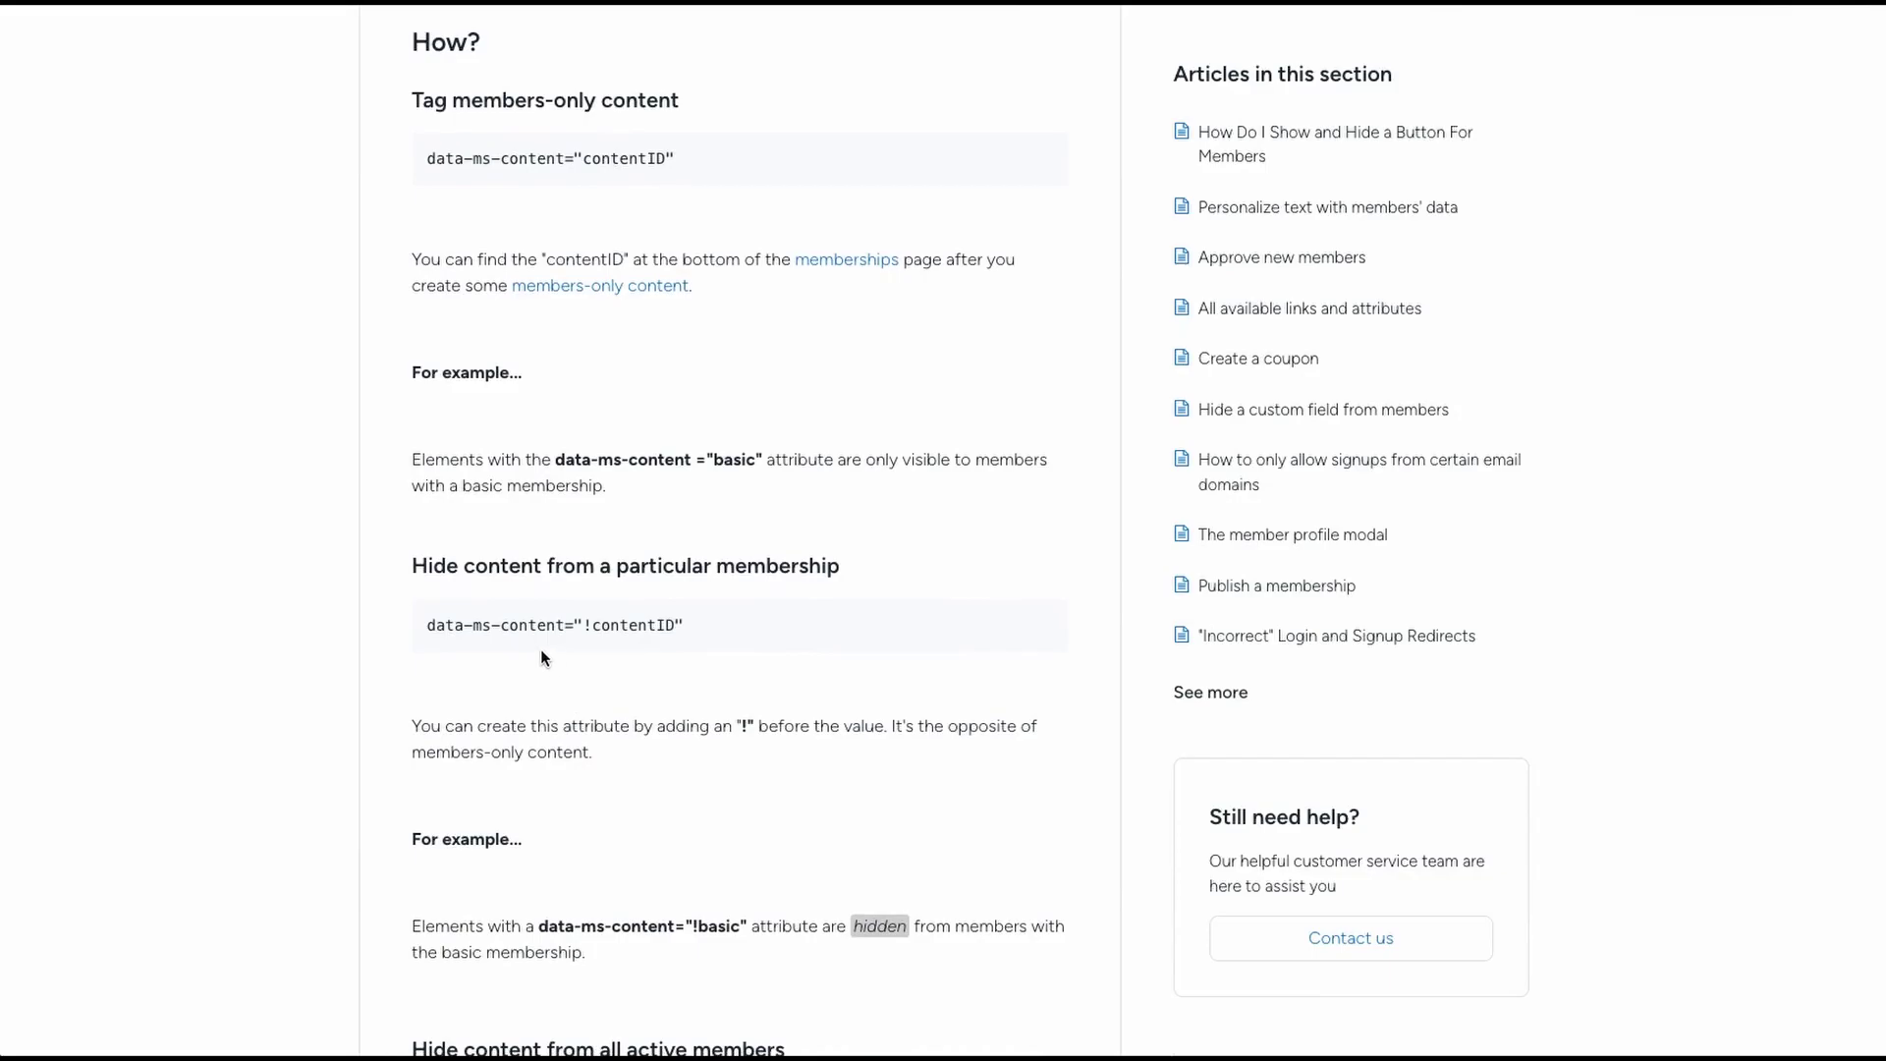
{"action": "scroll", "coordinate": [574, 619], "scroll_direction": "down", "scroll_amount": 5}
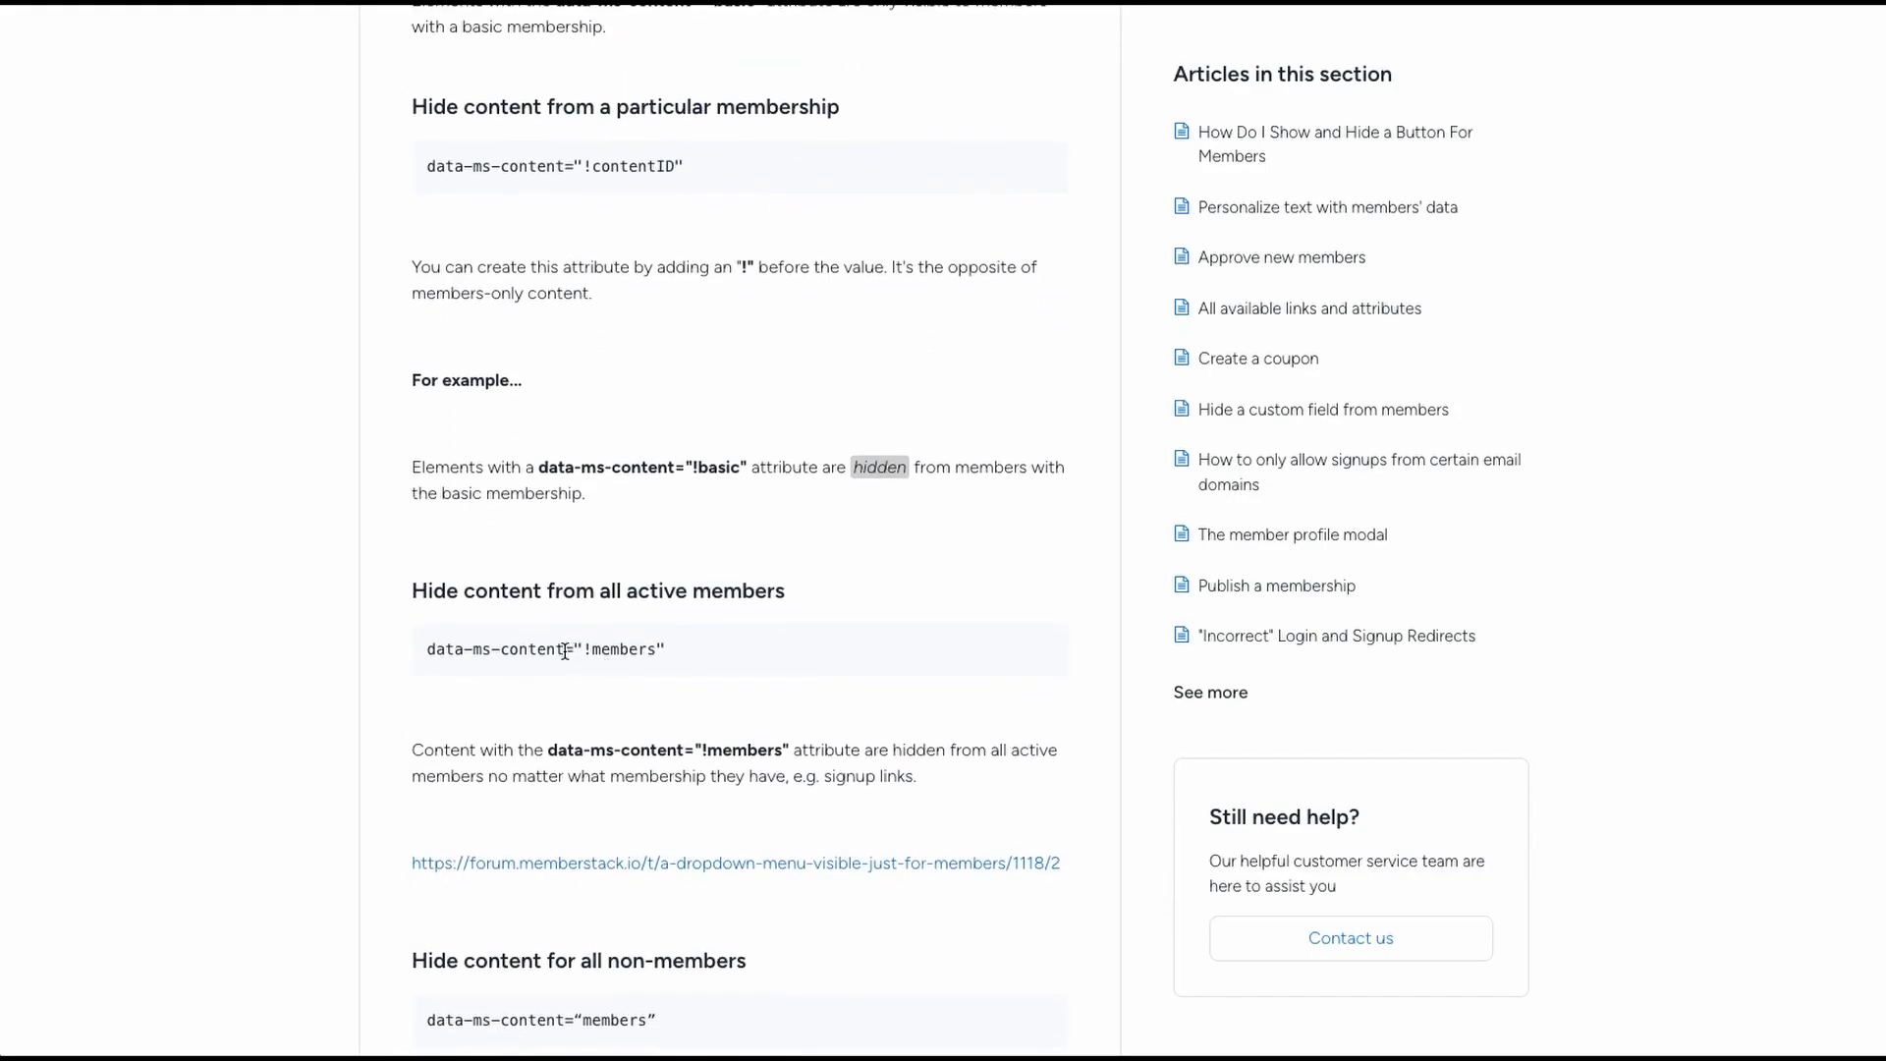
{"action": "left_click_drag", "start_coordinate": [564, 650], "coordinate": [424, 649]}
{"action": "key", "text": "ctrl+c"}
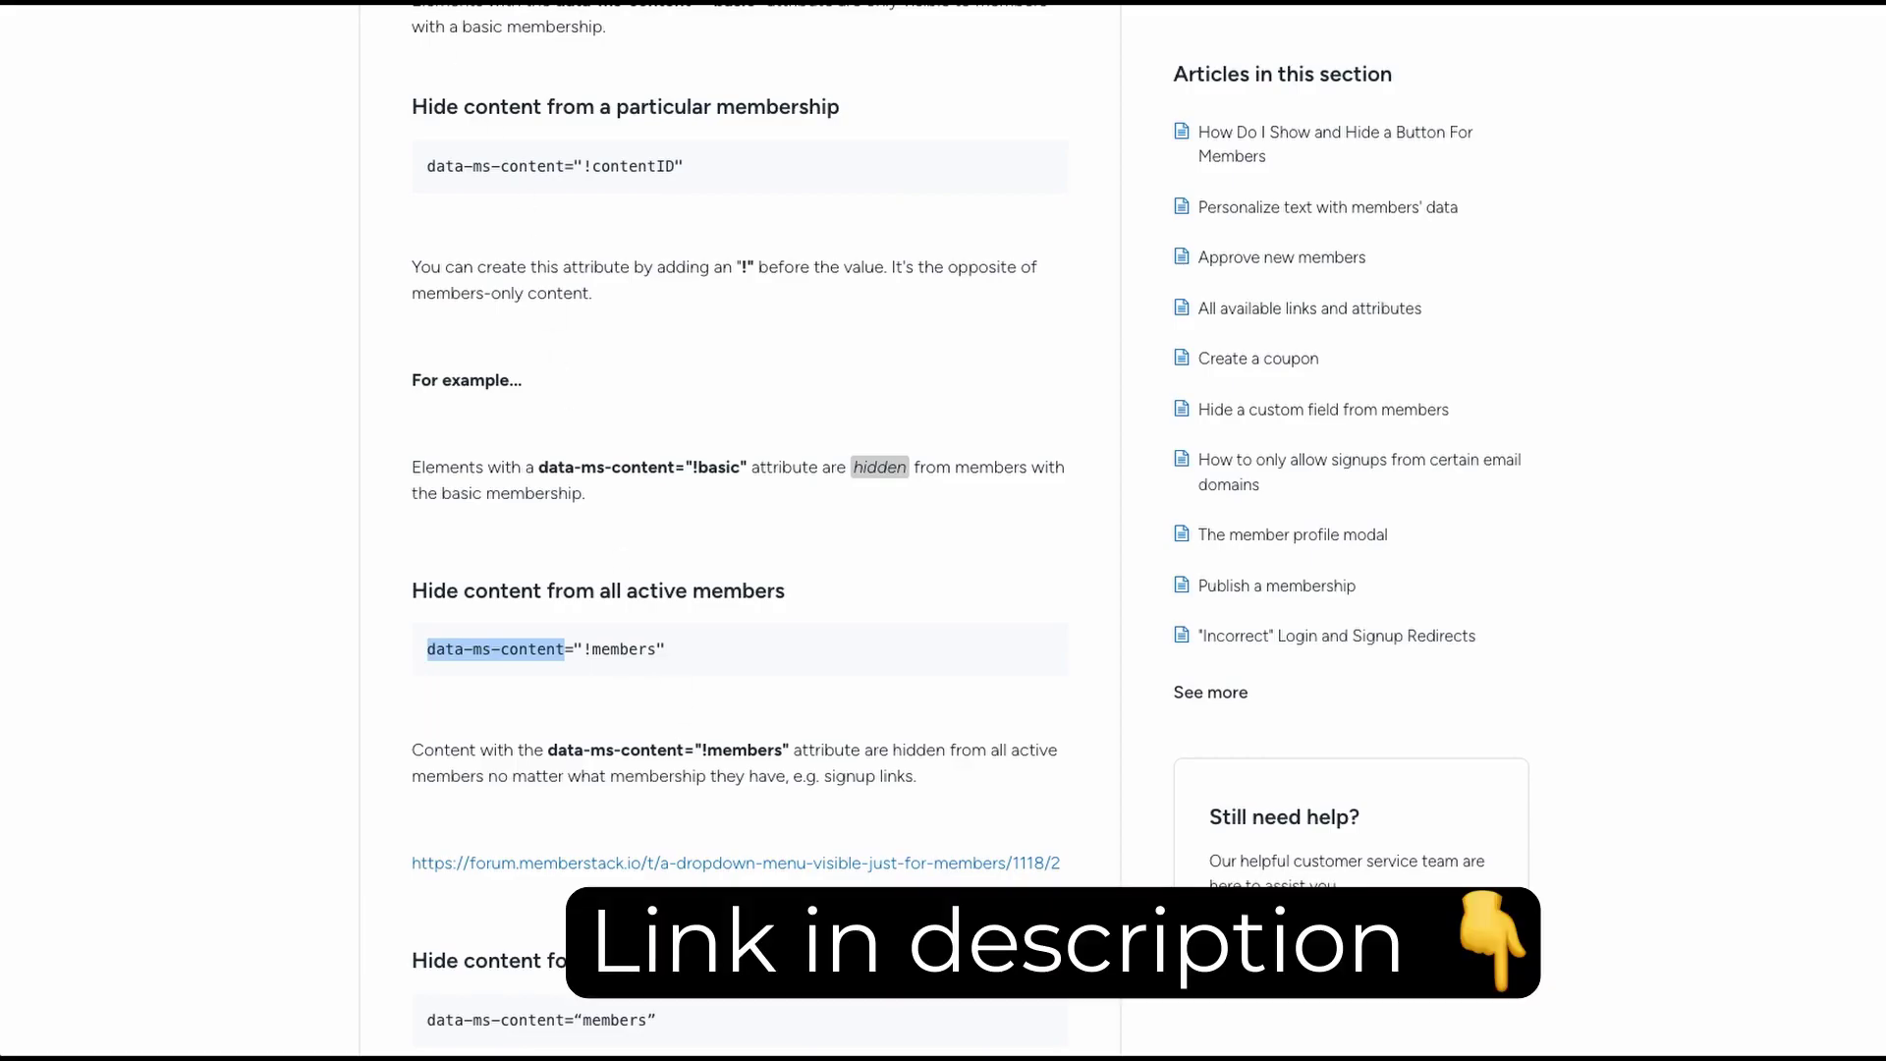
- Add a custom attribute named data-ms-content to the Email input in Element Settings
{"action": "left_click", "coordinate": [197, 2]}
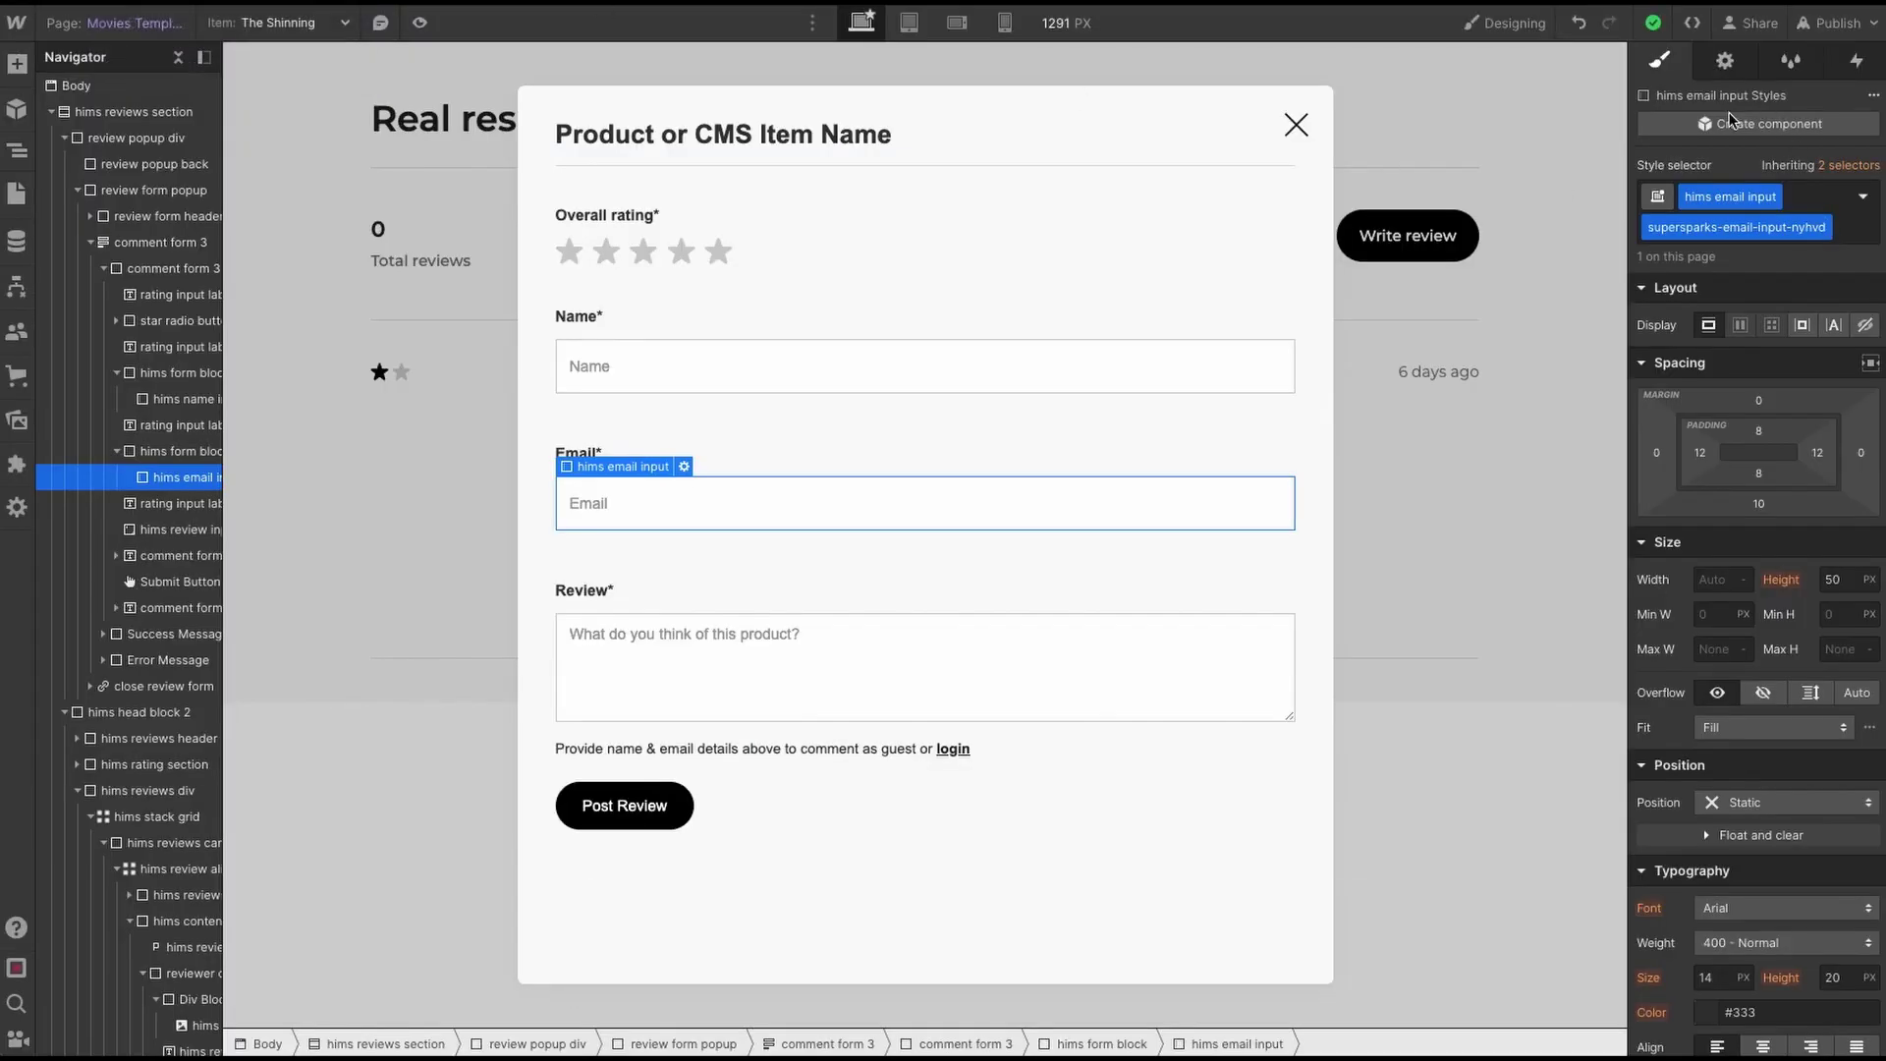
{"action": "left_click", "coordinate": [1724, 61]}
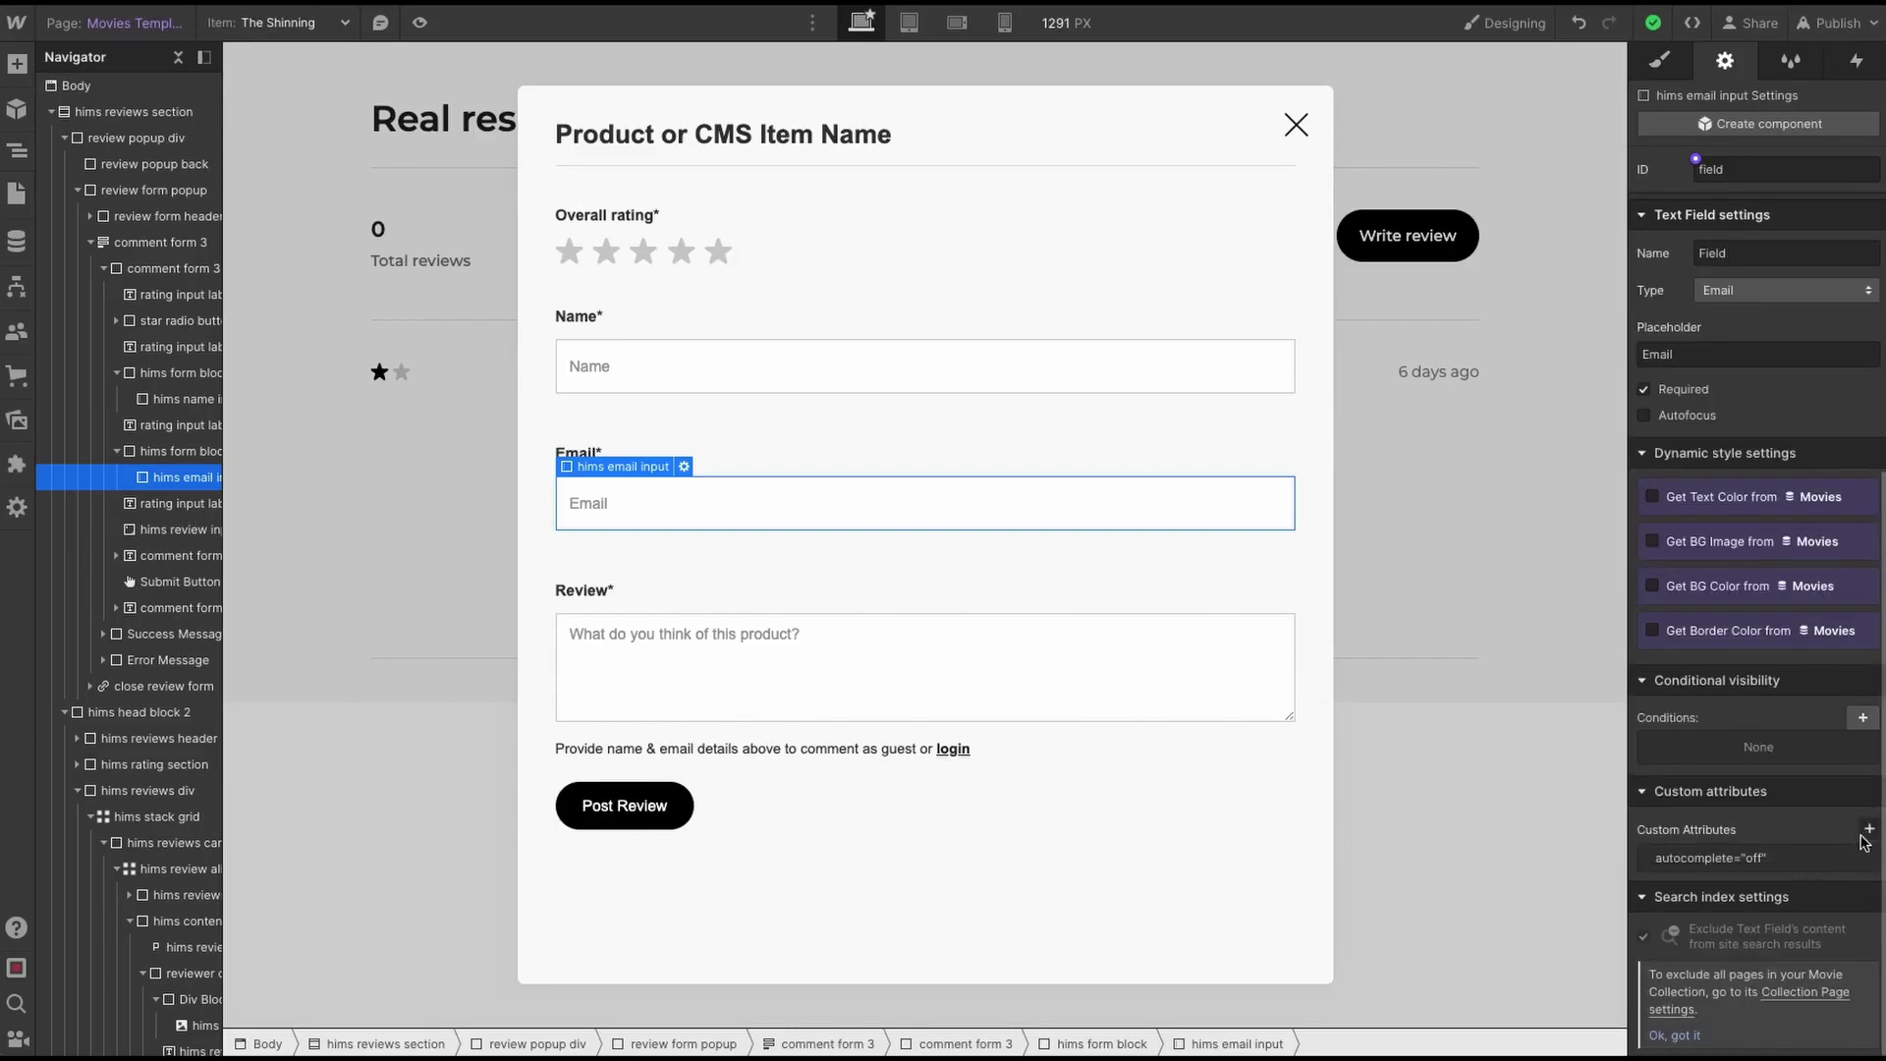
{"action": "left_click", "coordinate": [1867, 831]}
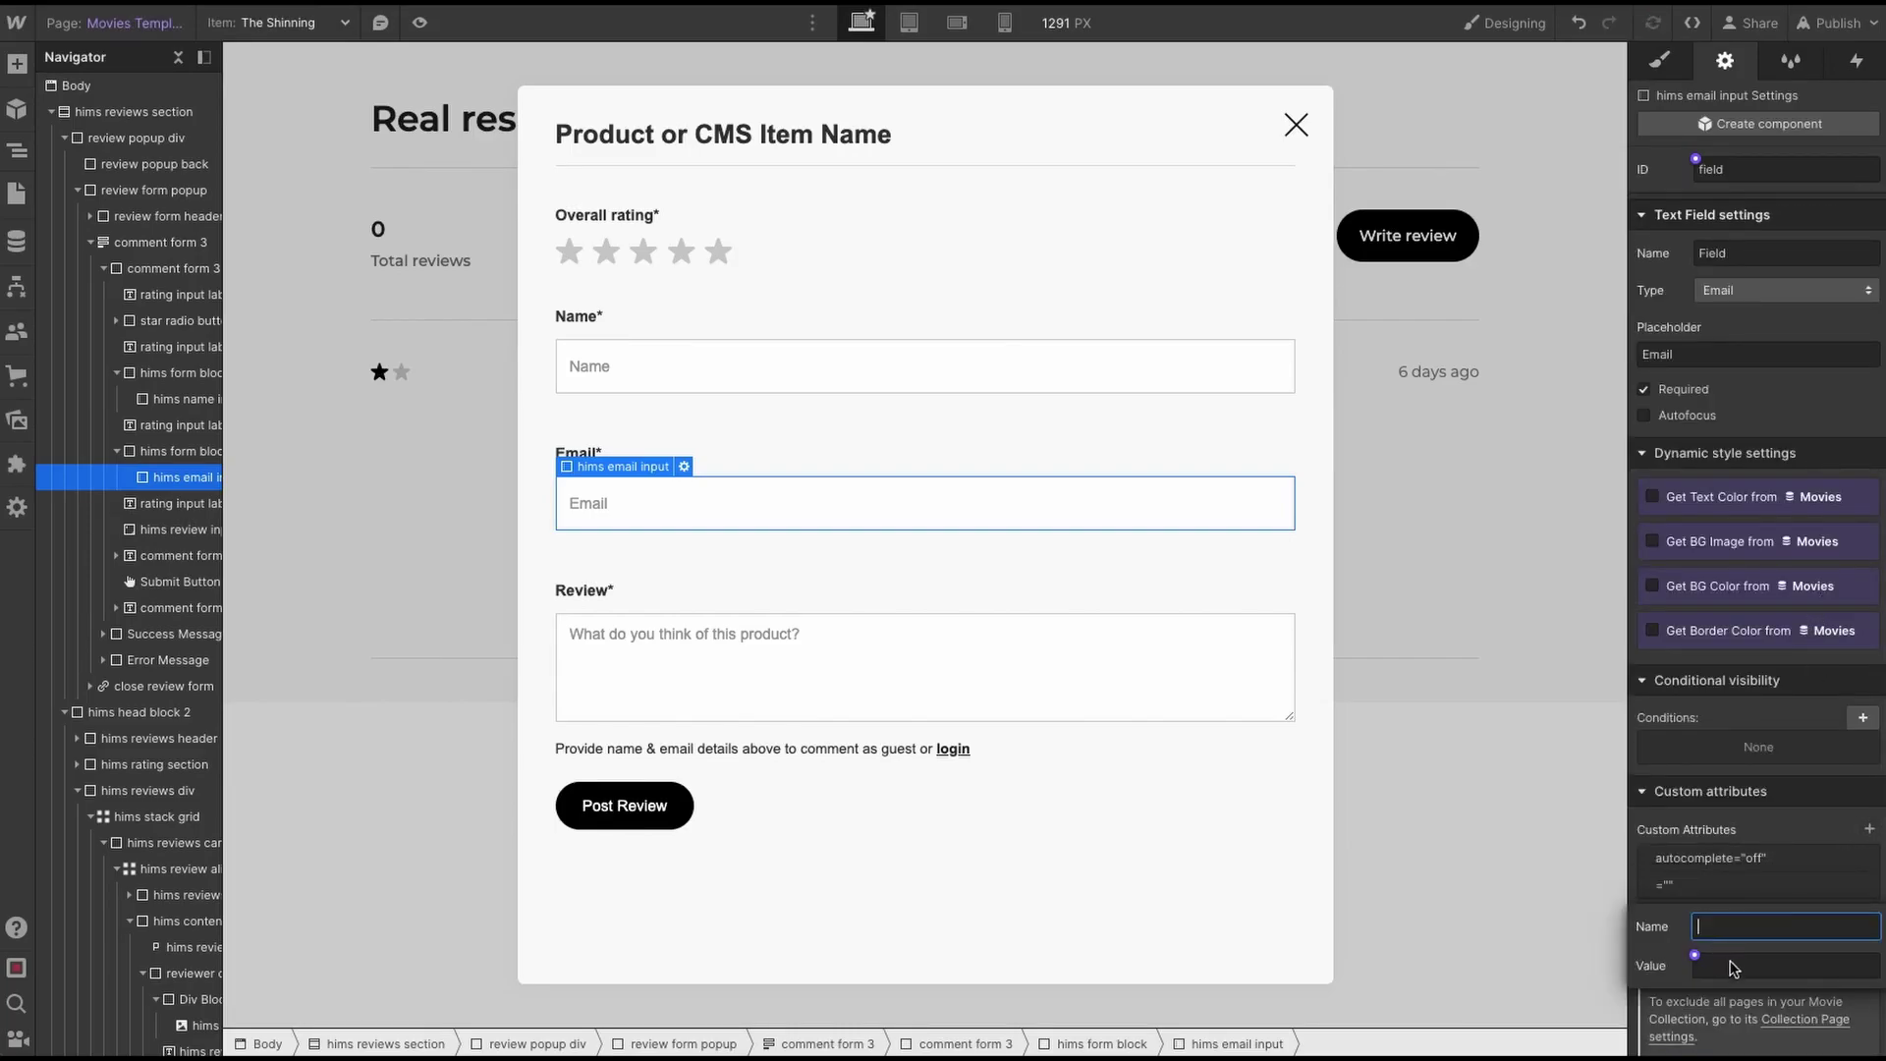
{"action": "key", "text": "ctrl+v"}
{"action": "left_click", "coordinate": [1731, 970]}
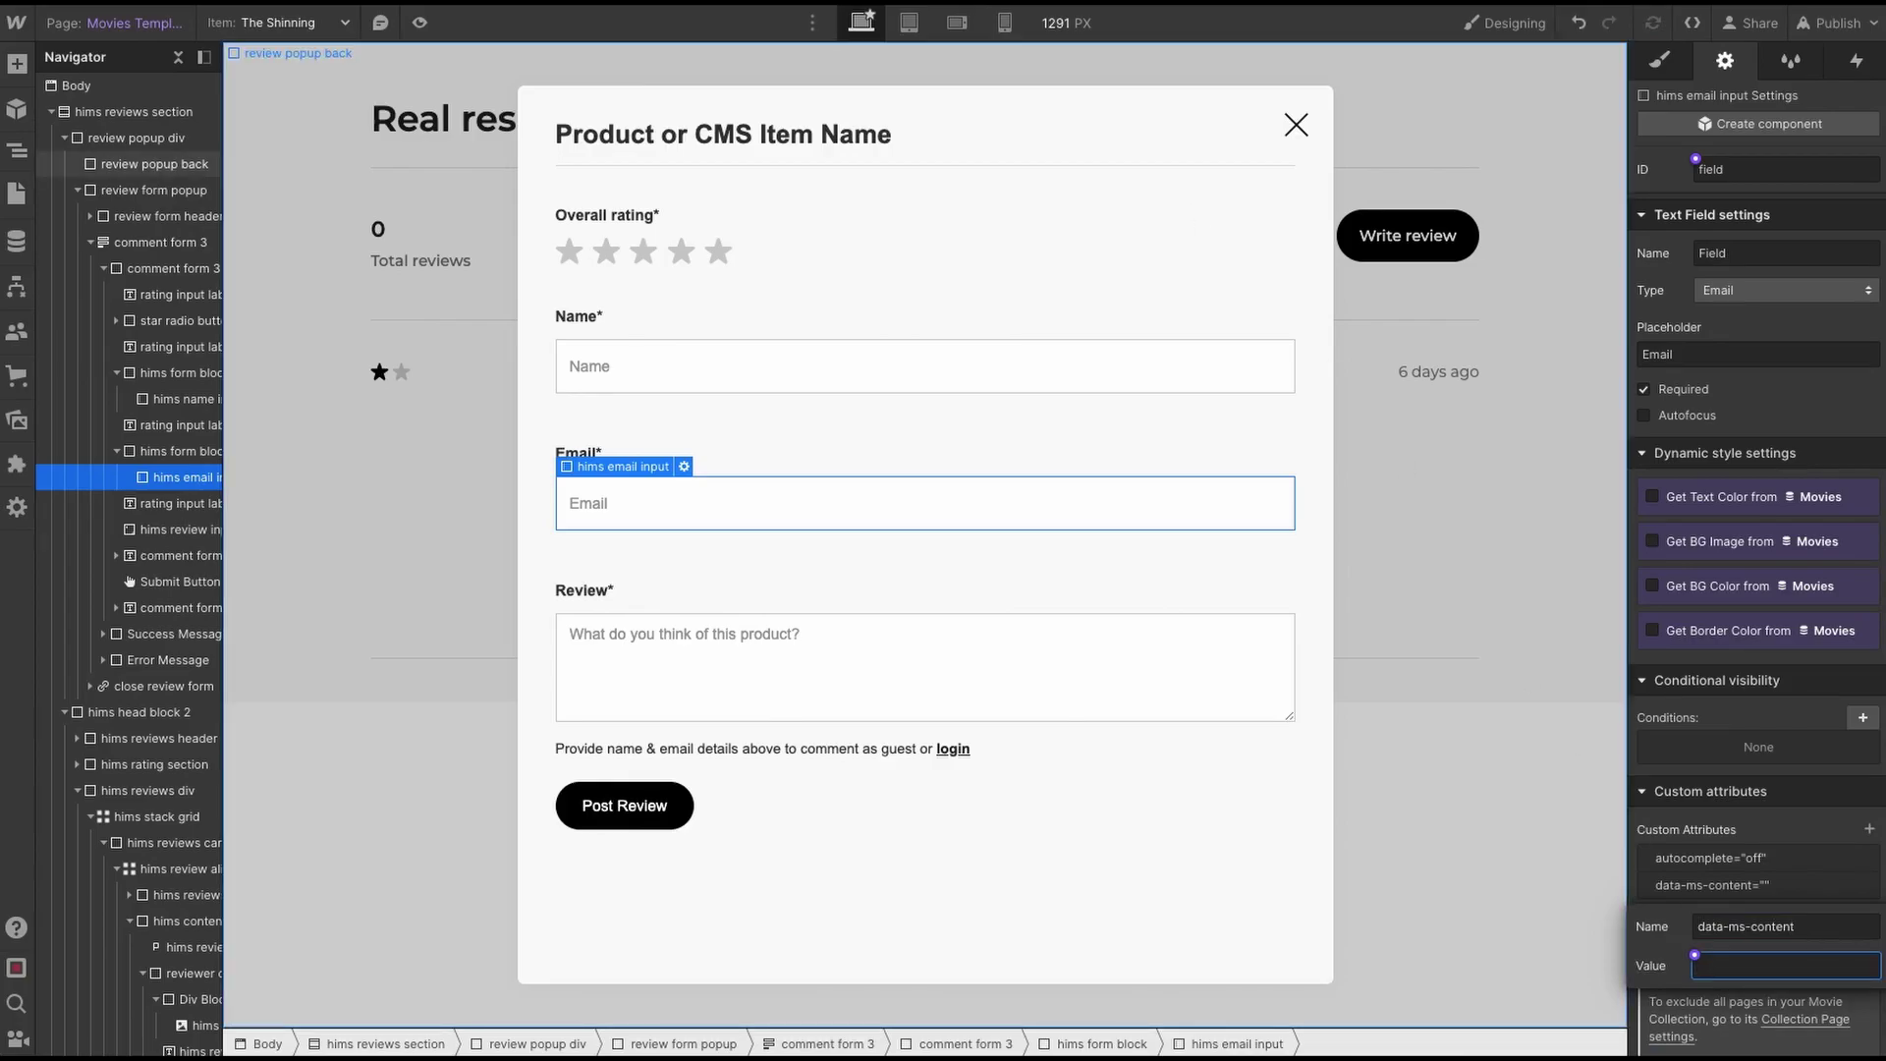
- Set the attribute value to !members without quotes, then reload the live reviews page
{"action": "key", "text": "alt+Tab"}
{"action": "left_click_drag", "start_coordinate": [575, 650], "coordinate": [668, 649]}
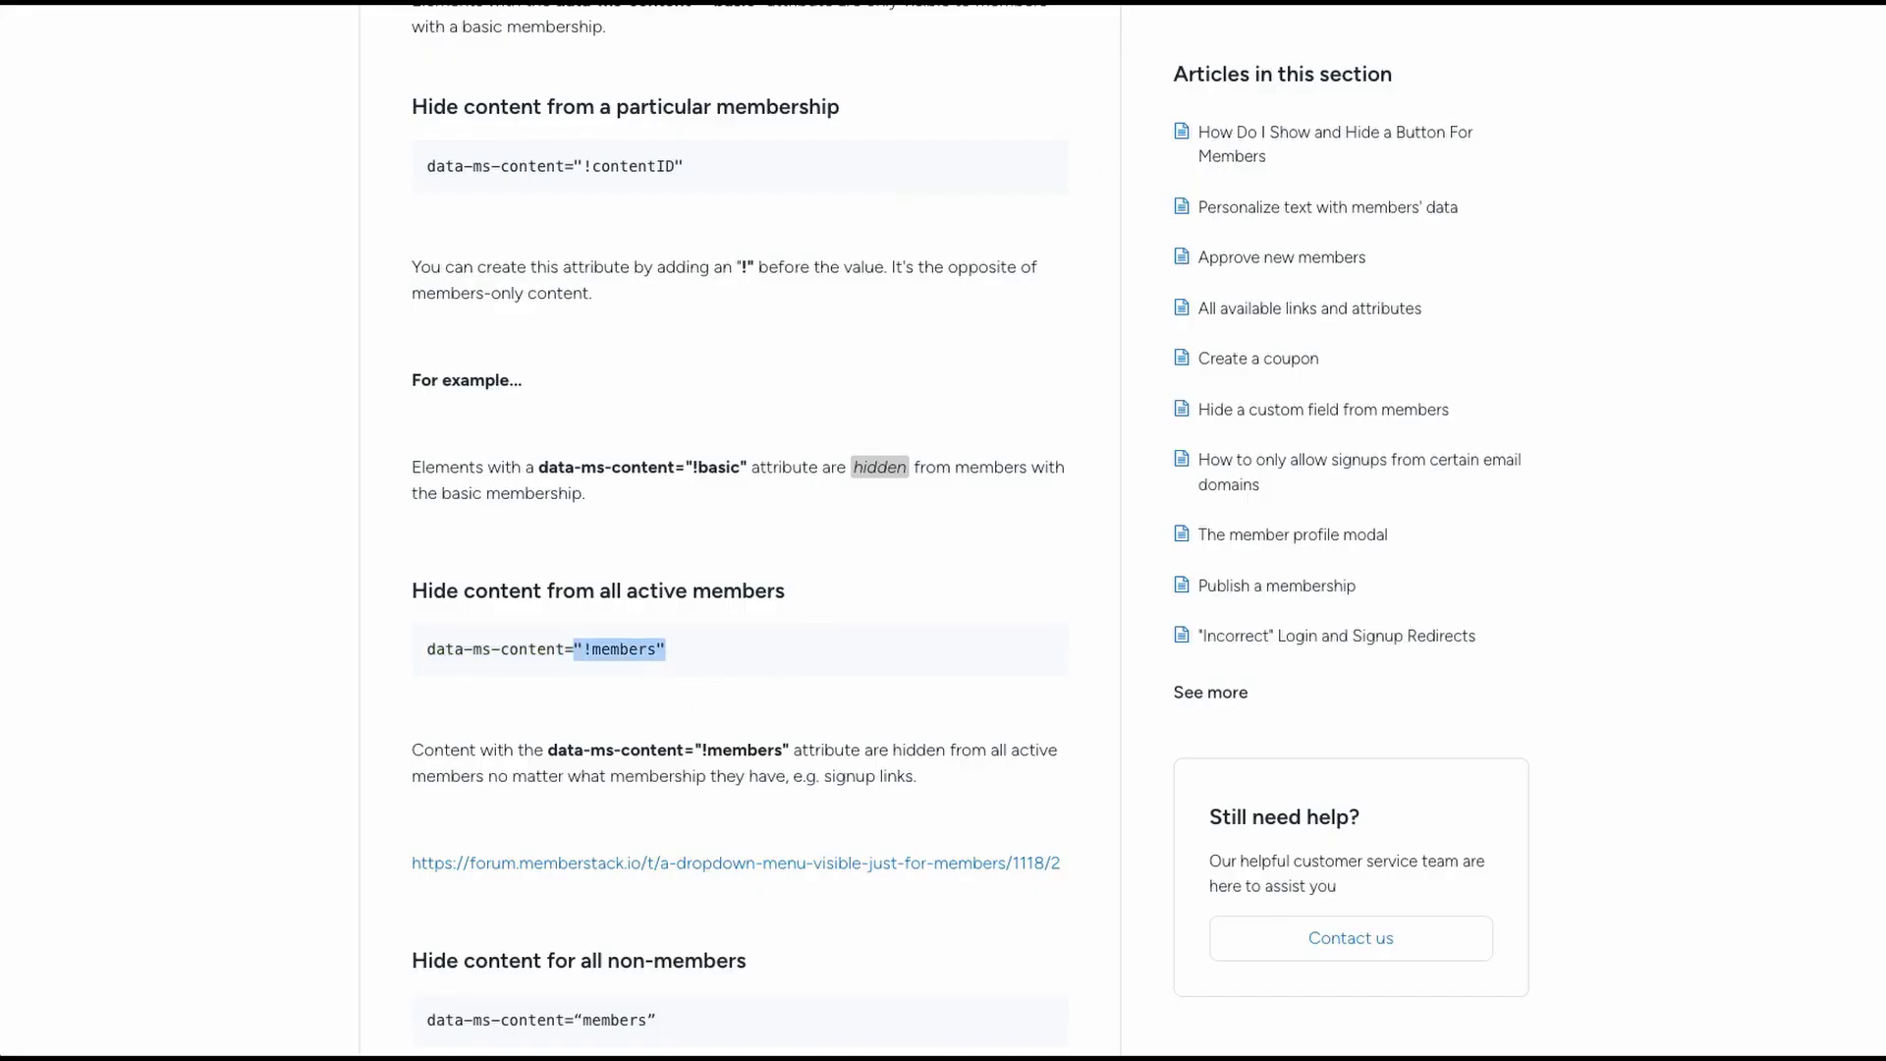
{"action": "key", "text": "alt+Tab"}
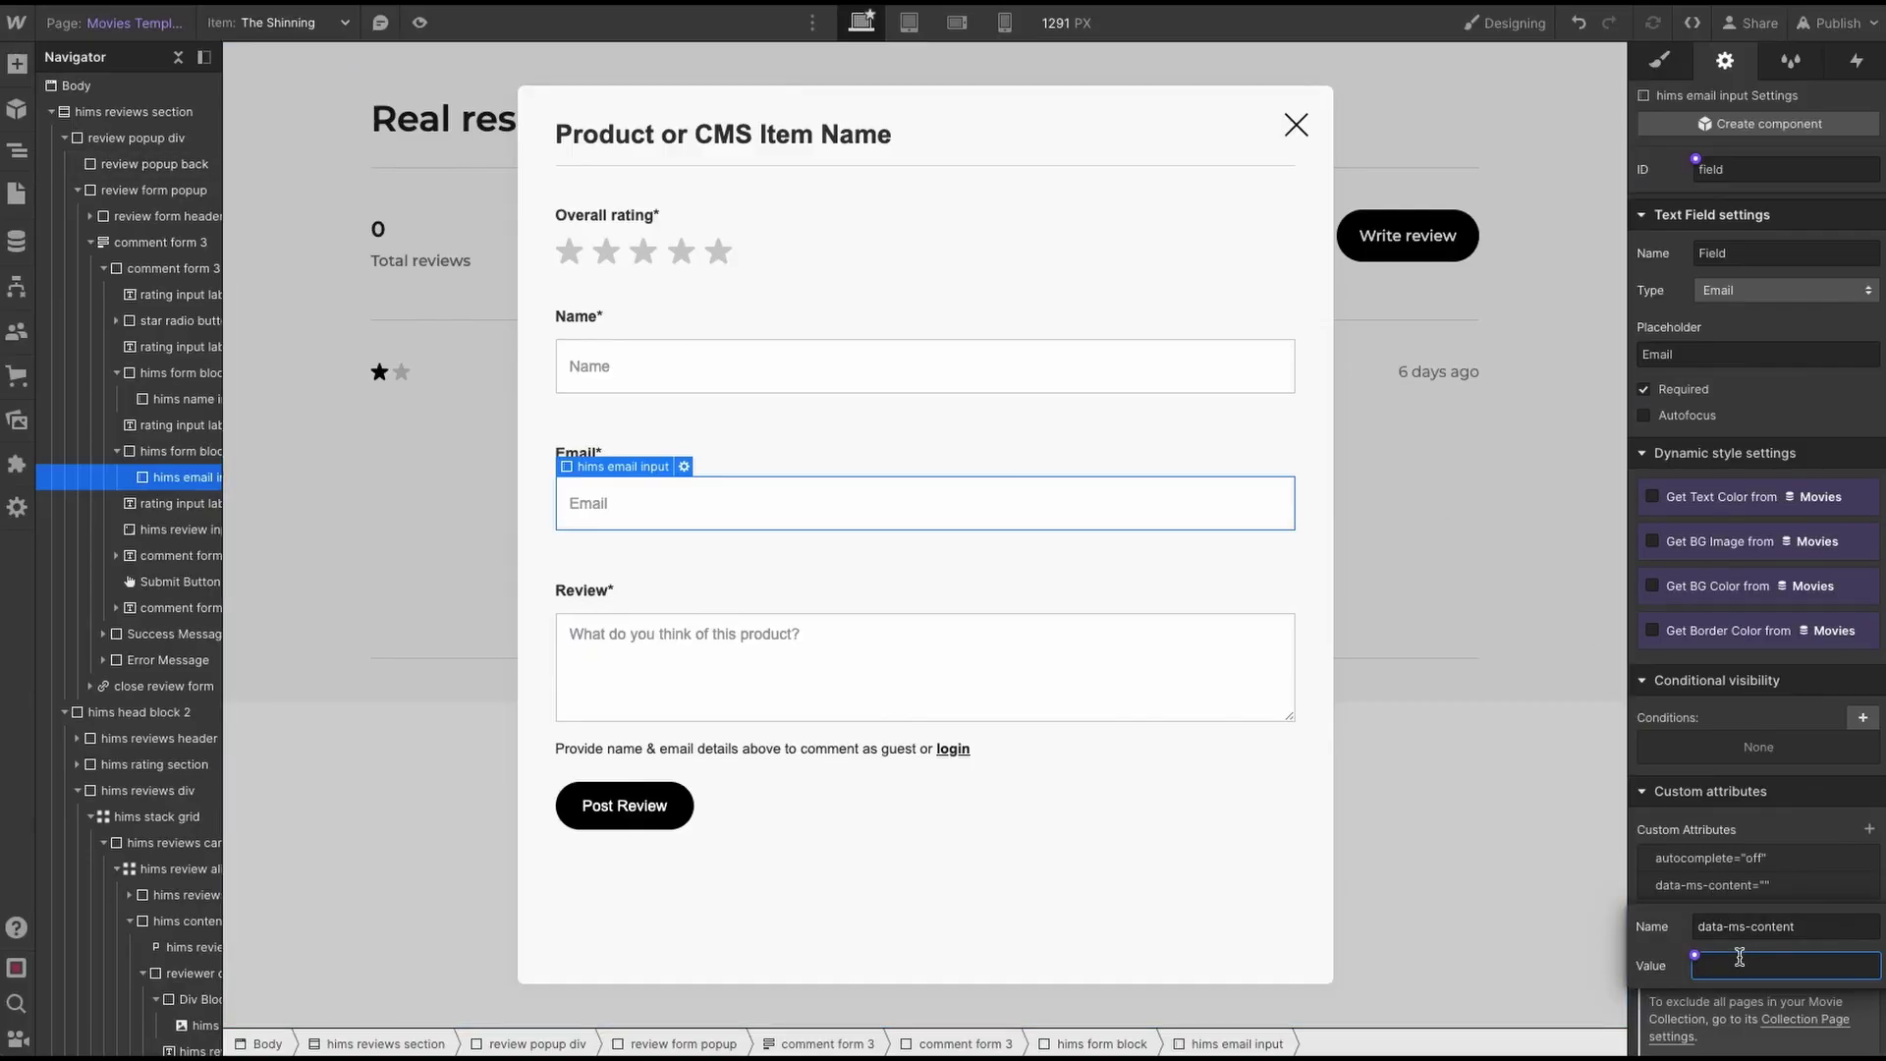
{"action": "type", "text": "\"!members\""}
{"action": "left_click", "coordinate": [1705, 965]}
{"action": "key", "text": "BackSpace"}
{"action": "key", "text": "BackSpace"}
{"action": "left_click", "coordinate": [1780, 966]}
{"action": "key", "text": "BackSpace"}
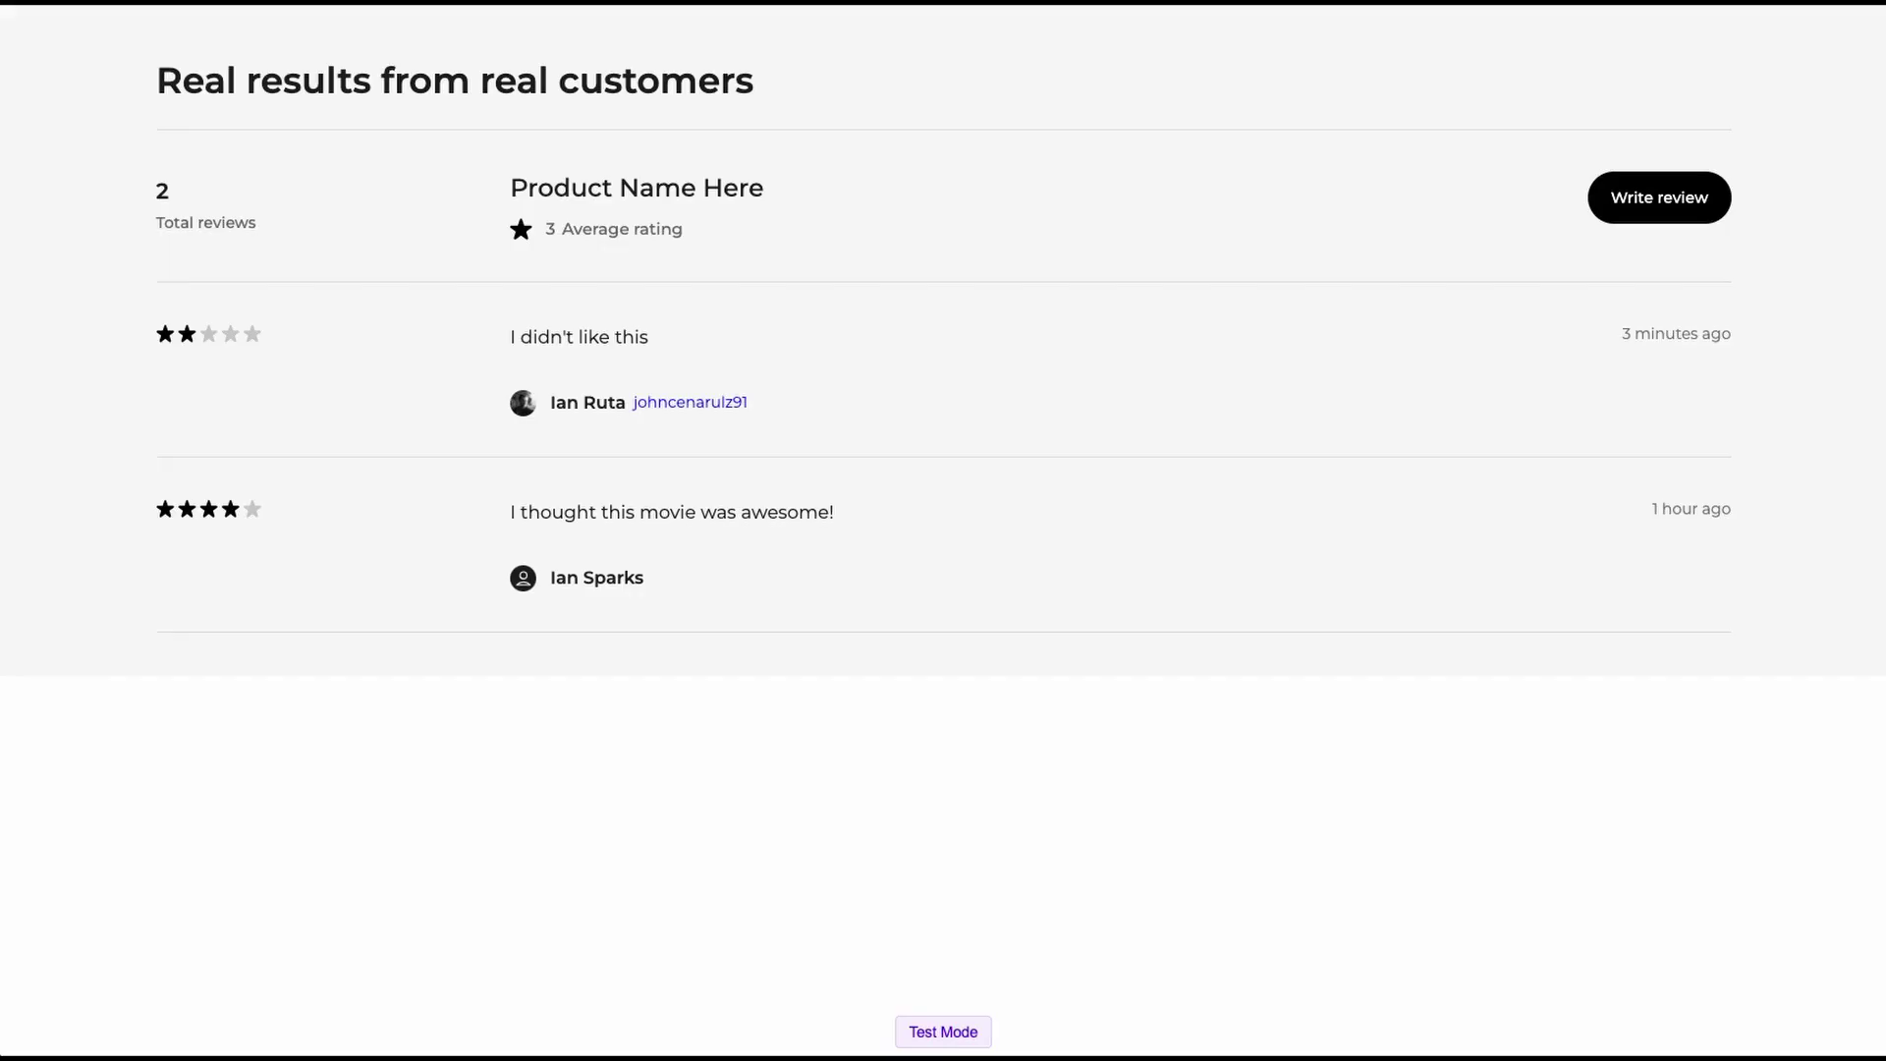
{"action": "key", "text": "ctrl+r"}
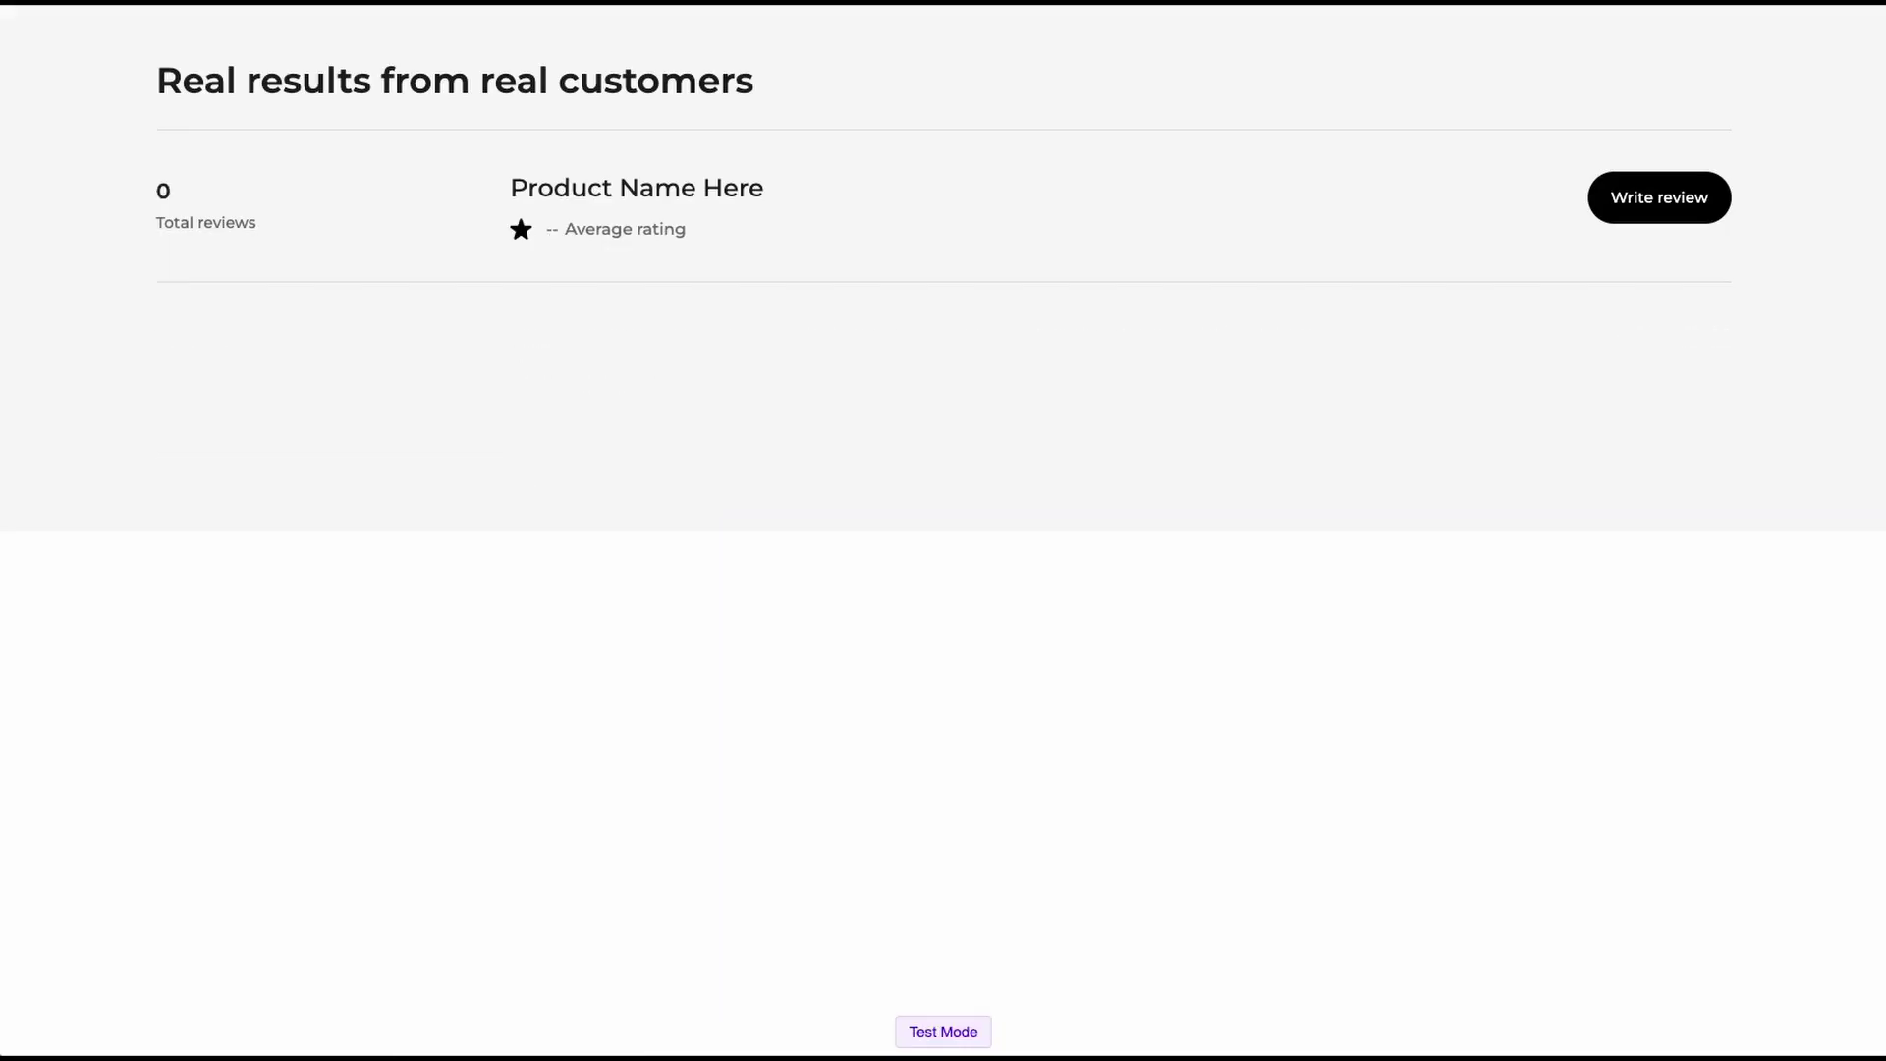
- Post a five-star review 'Another review as a logged in member' and close the form
{"action": "left_click", "coordinate": [1642, 209]}
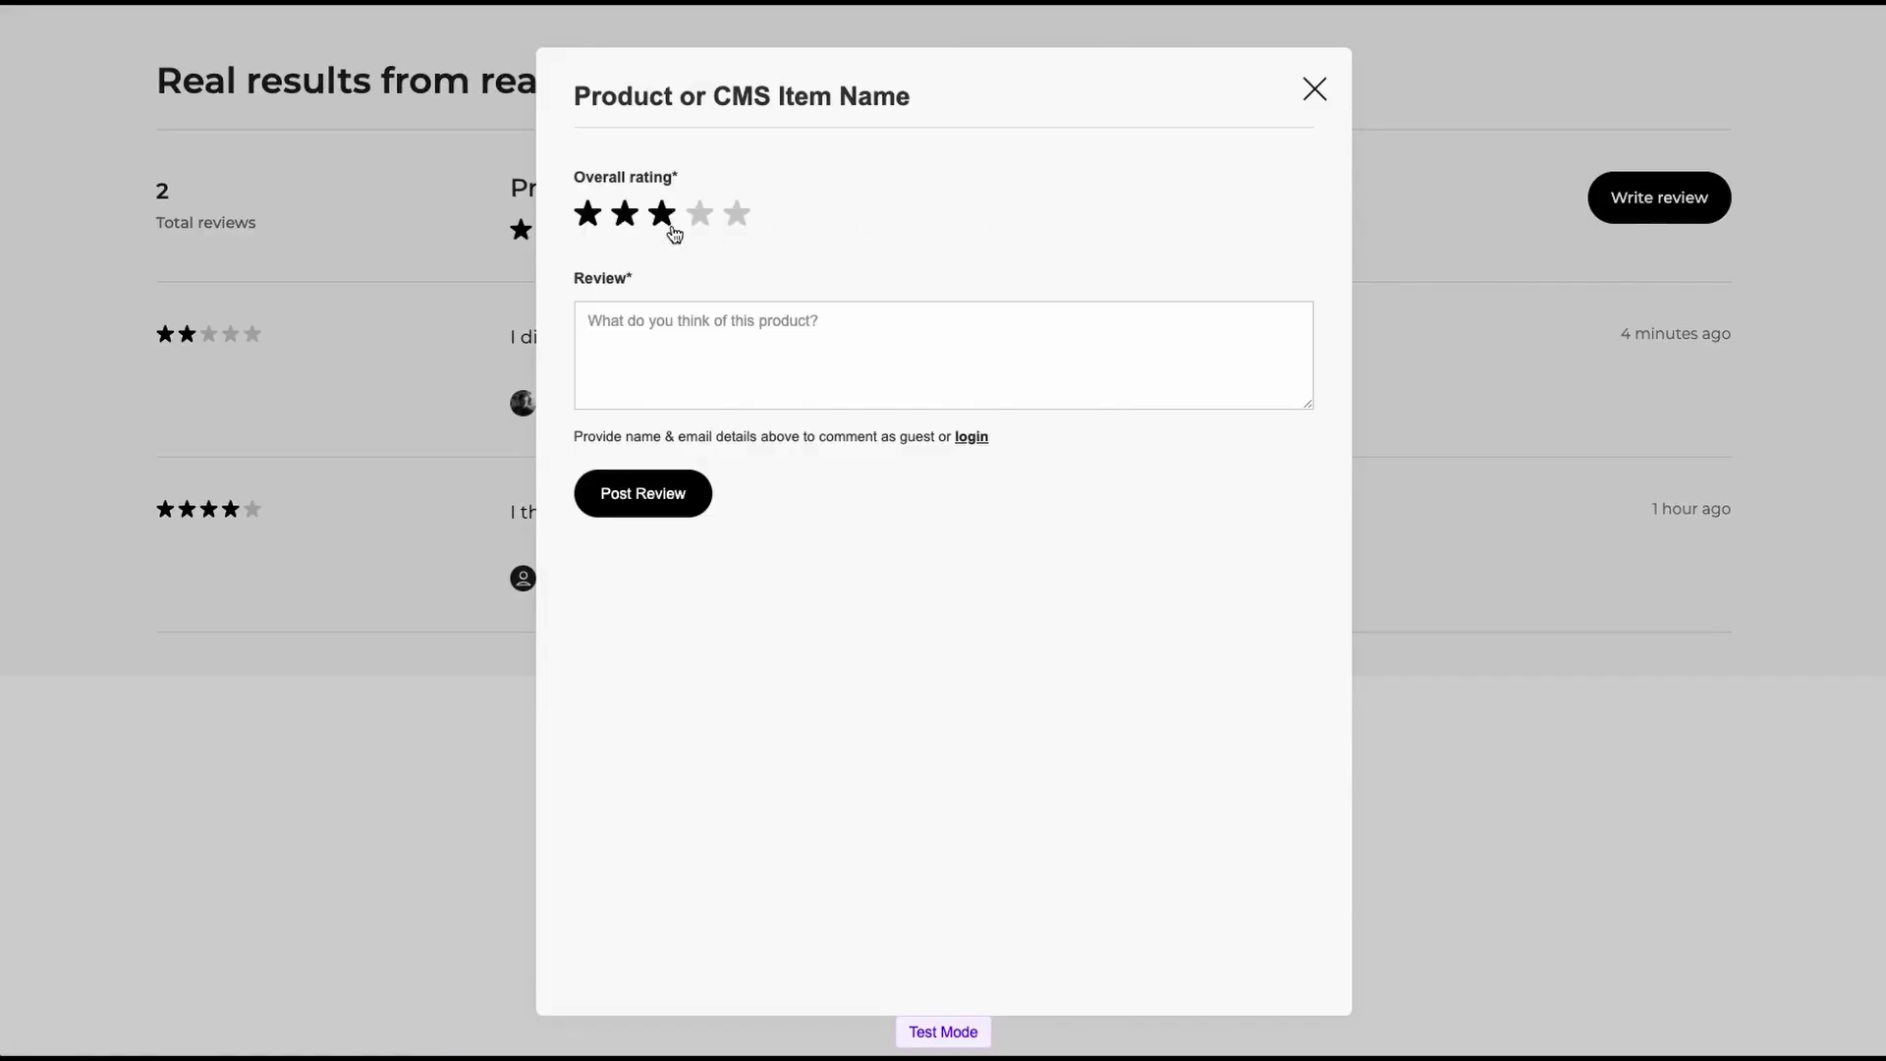
{"action": "left_click", "coordinate": [739, 215]}
{"action": "left_click", "coordinate": [712, 332]}
{"action": "type", "text": "Another review as a loggeed in member"}
{"action": "left_click", "coordinate": [765, 322]}
{"action": "key", "text": "BackSpace"}
{"action": "left_click", "coordinate": [634, 499]}
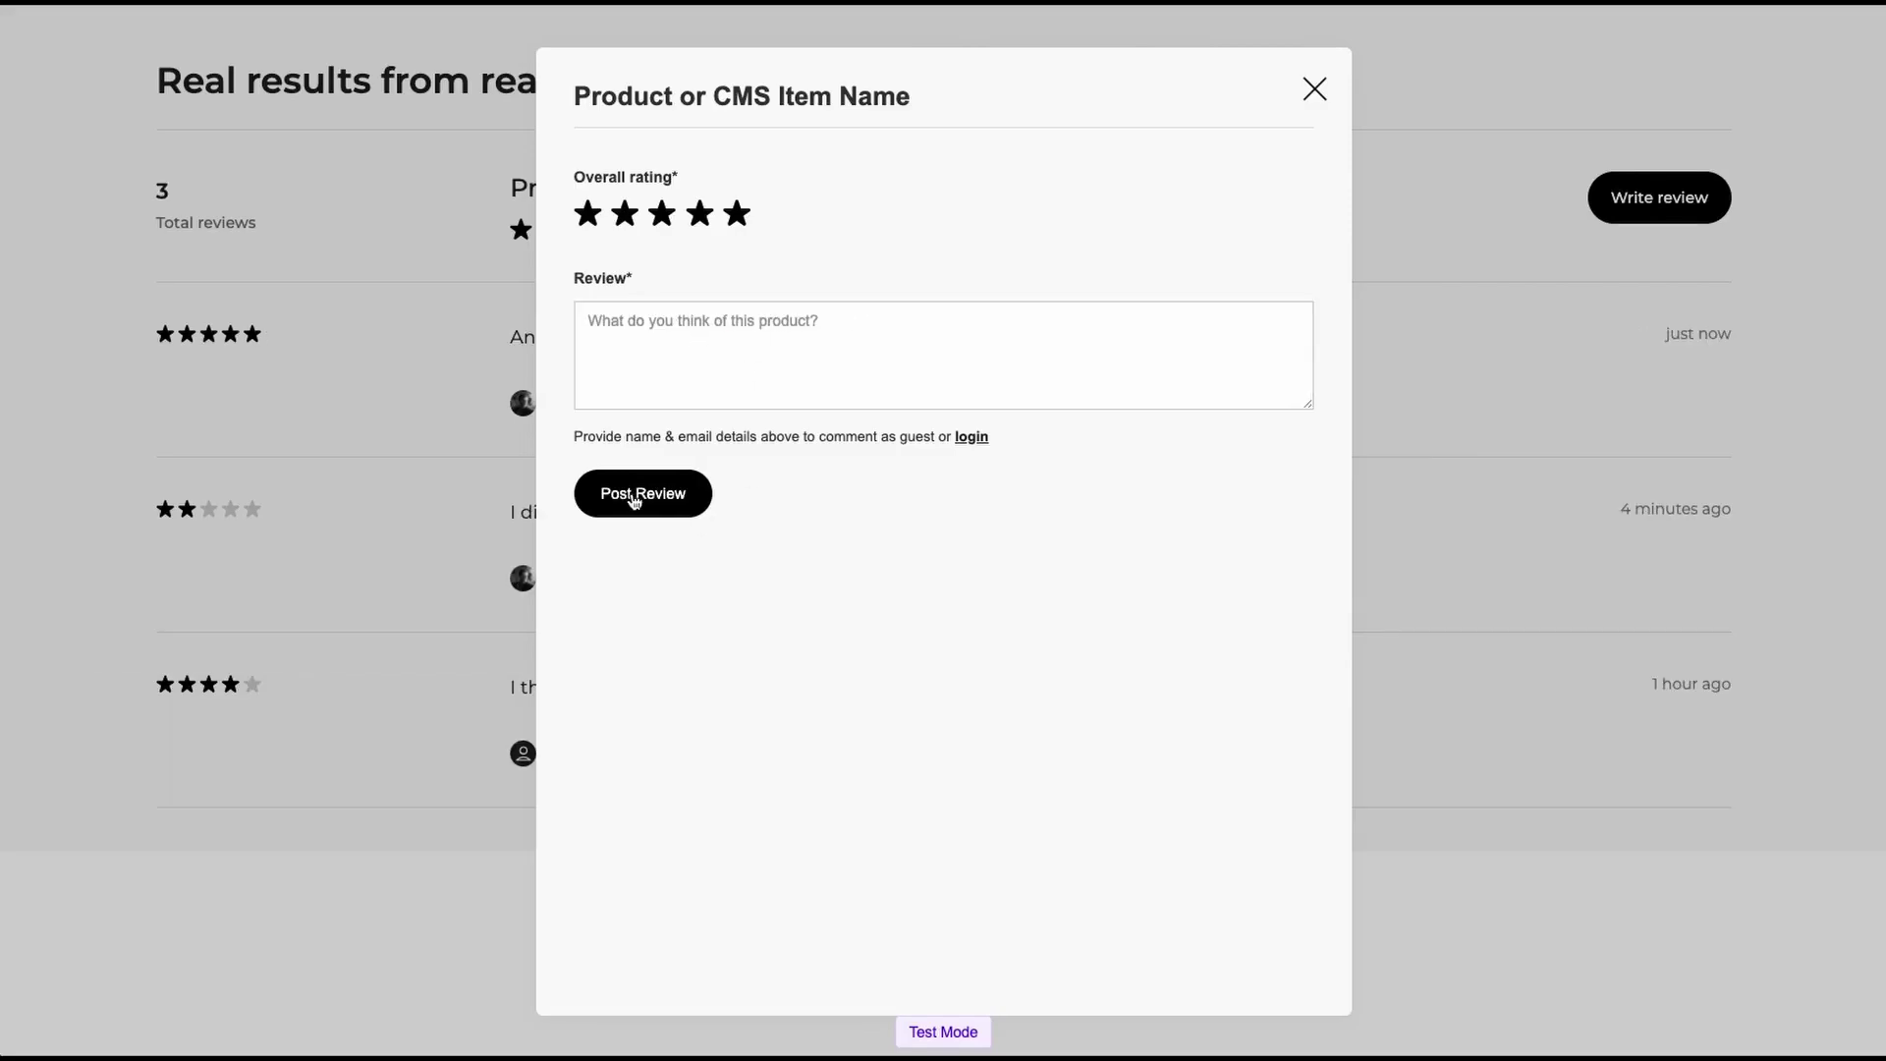
{"action": "left_click", "coordinate": [1316, 91]}
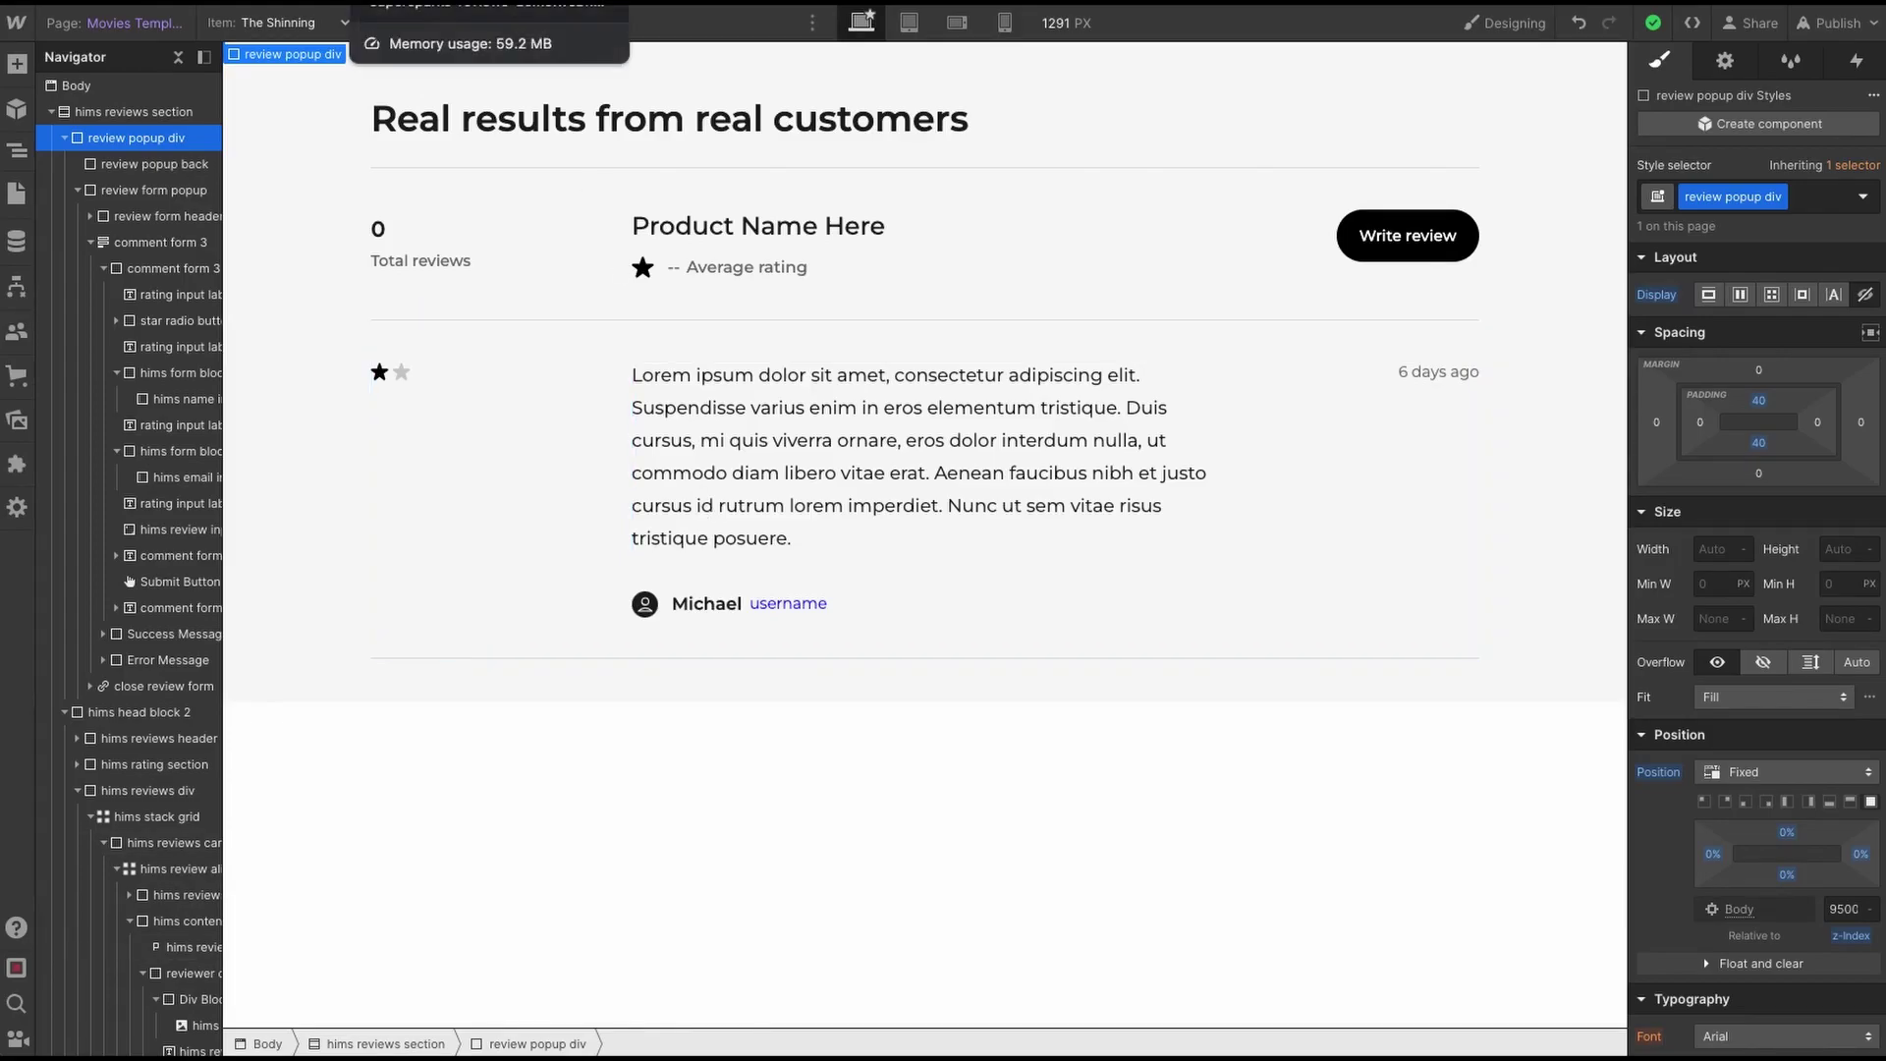
- Reload the live reviews page to check for flicker, then select the review row in Designer
{"action": "left_click", "coordinate": [107, 8]}
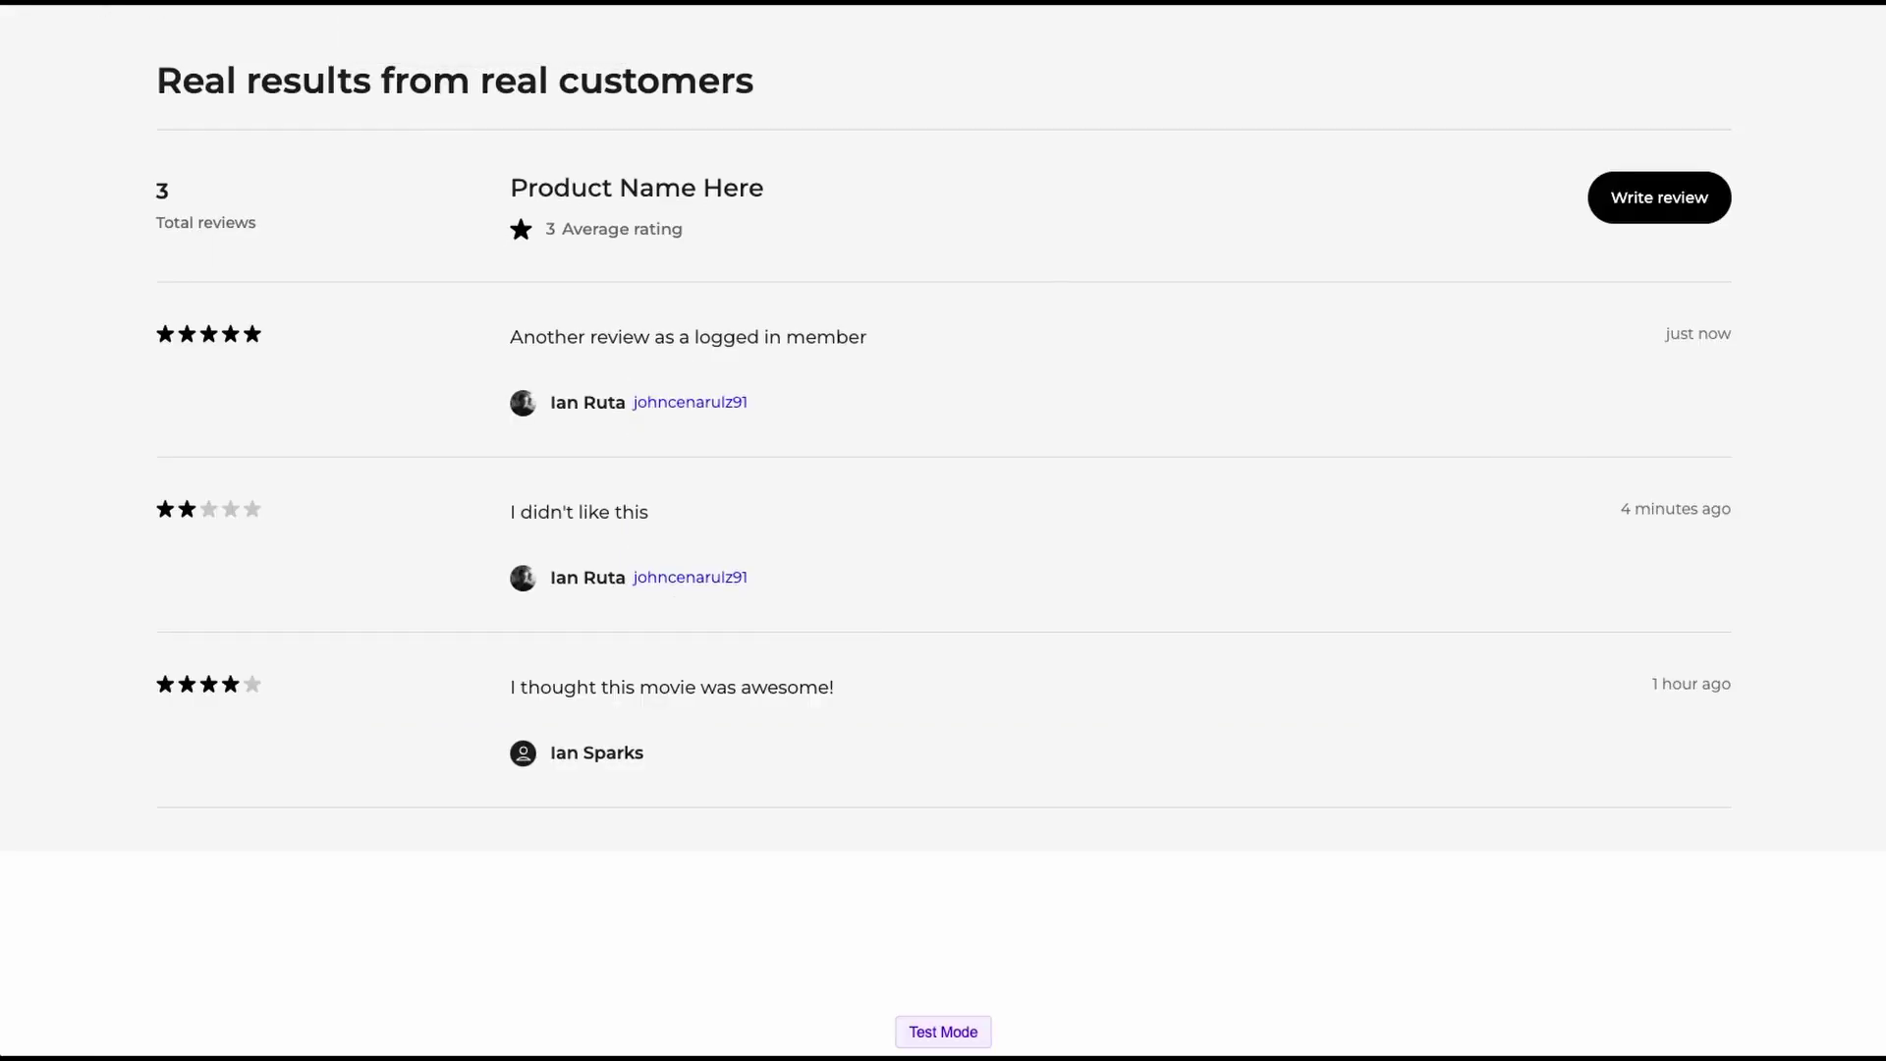
{"action": "key", "text": "ctrl+r"}
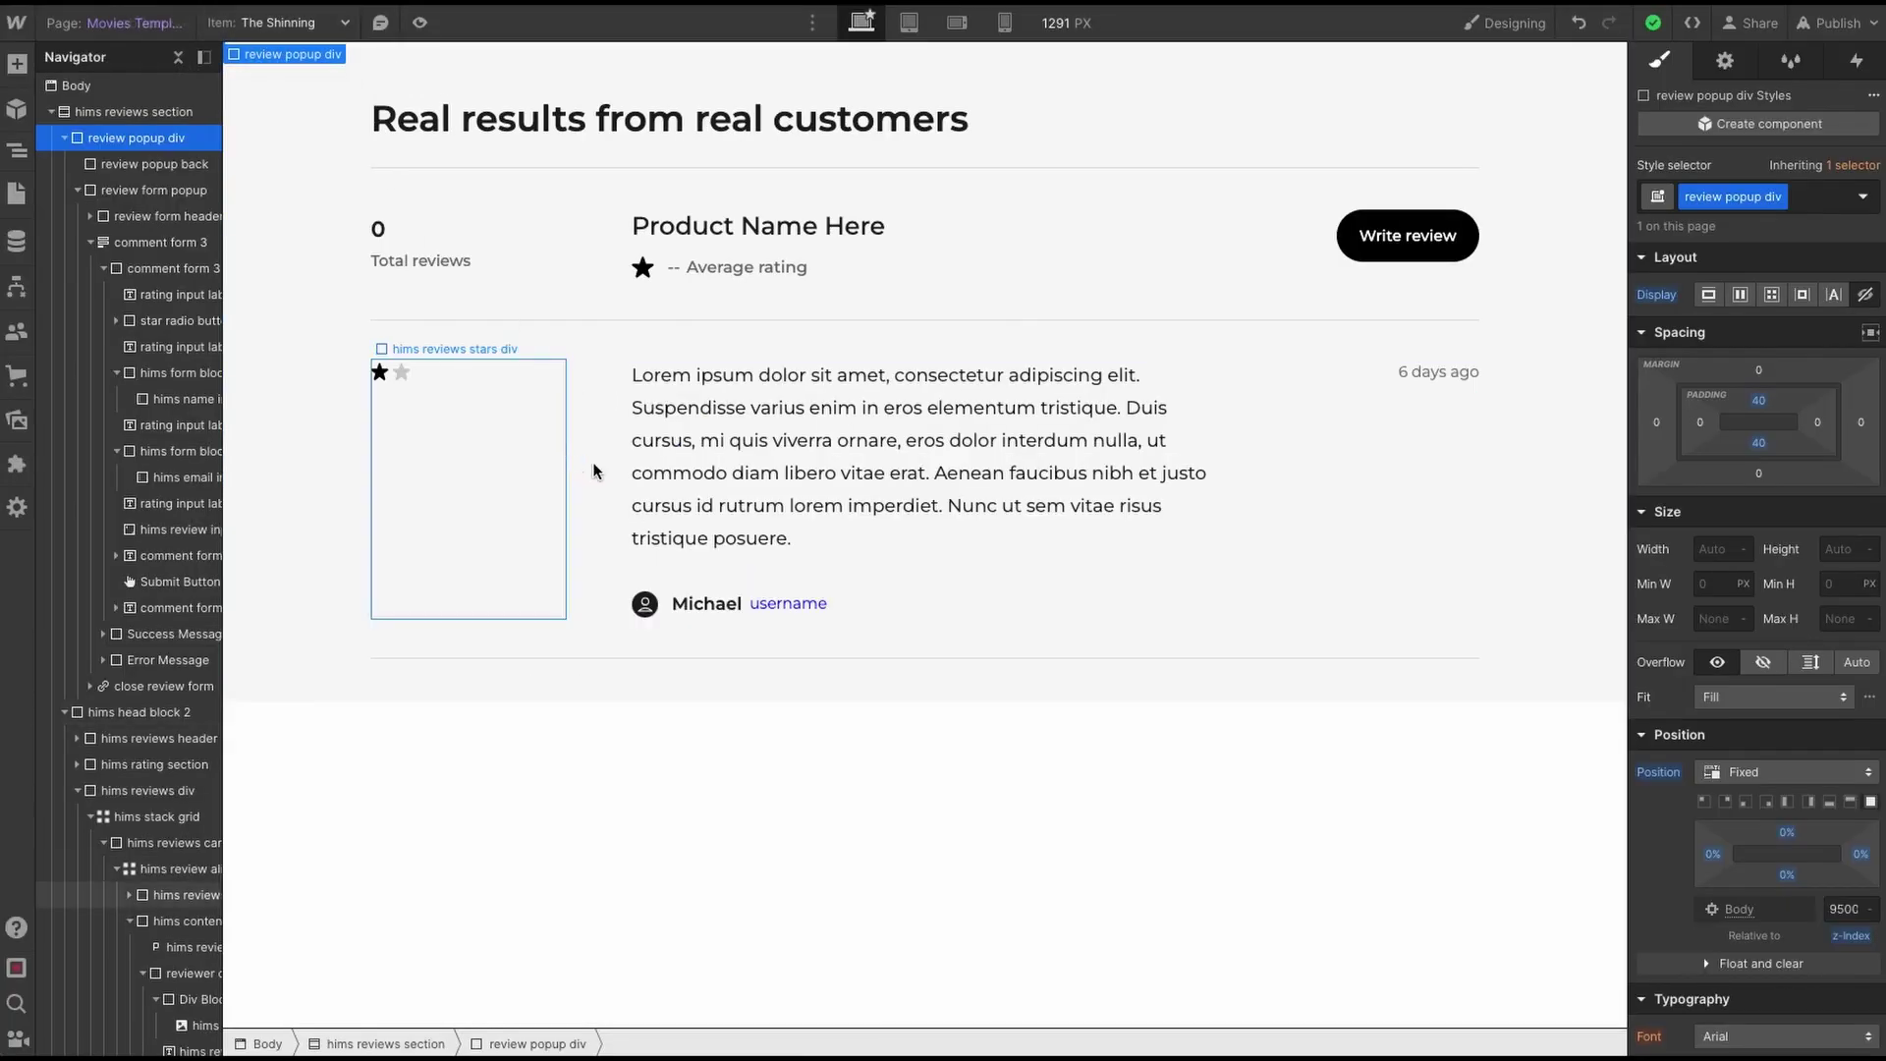
{"action": "left_click", "coordinate": [596, 471]}
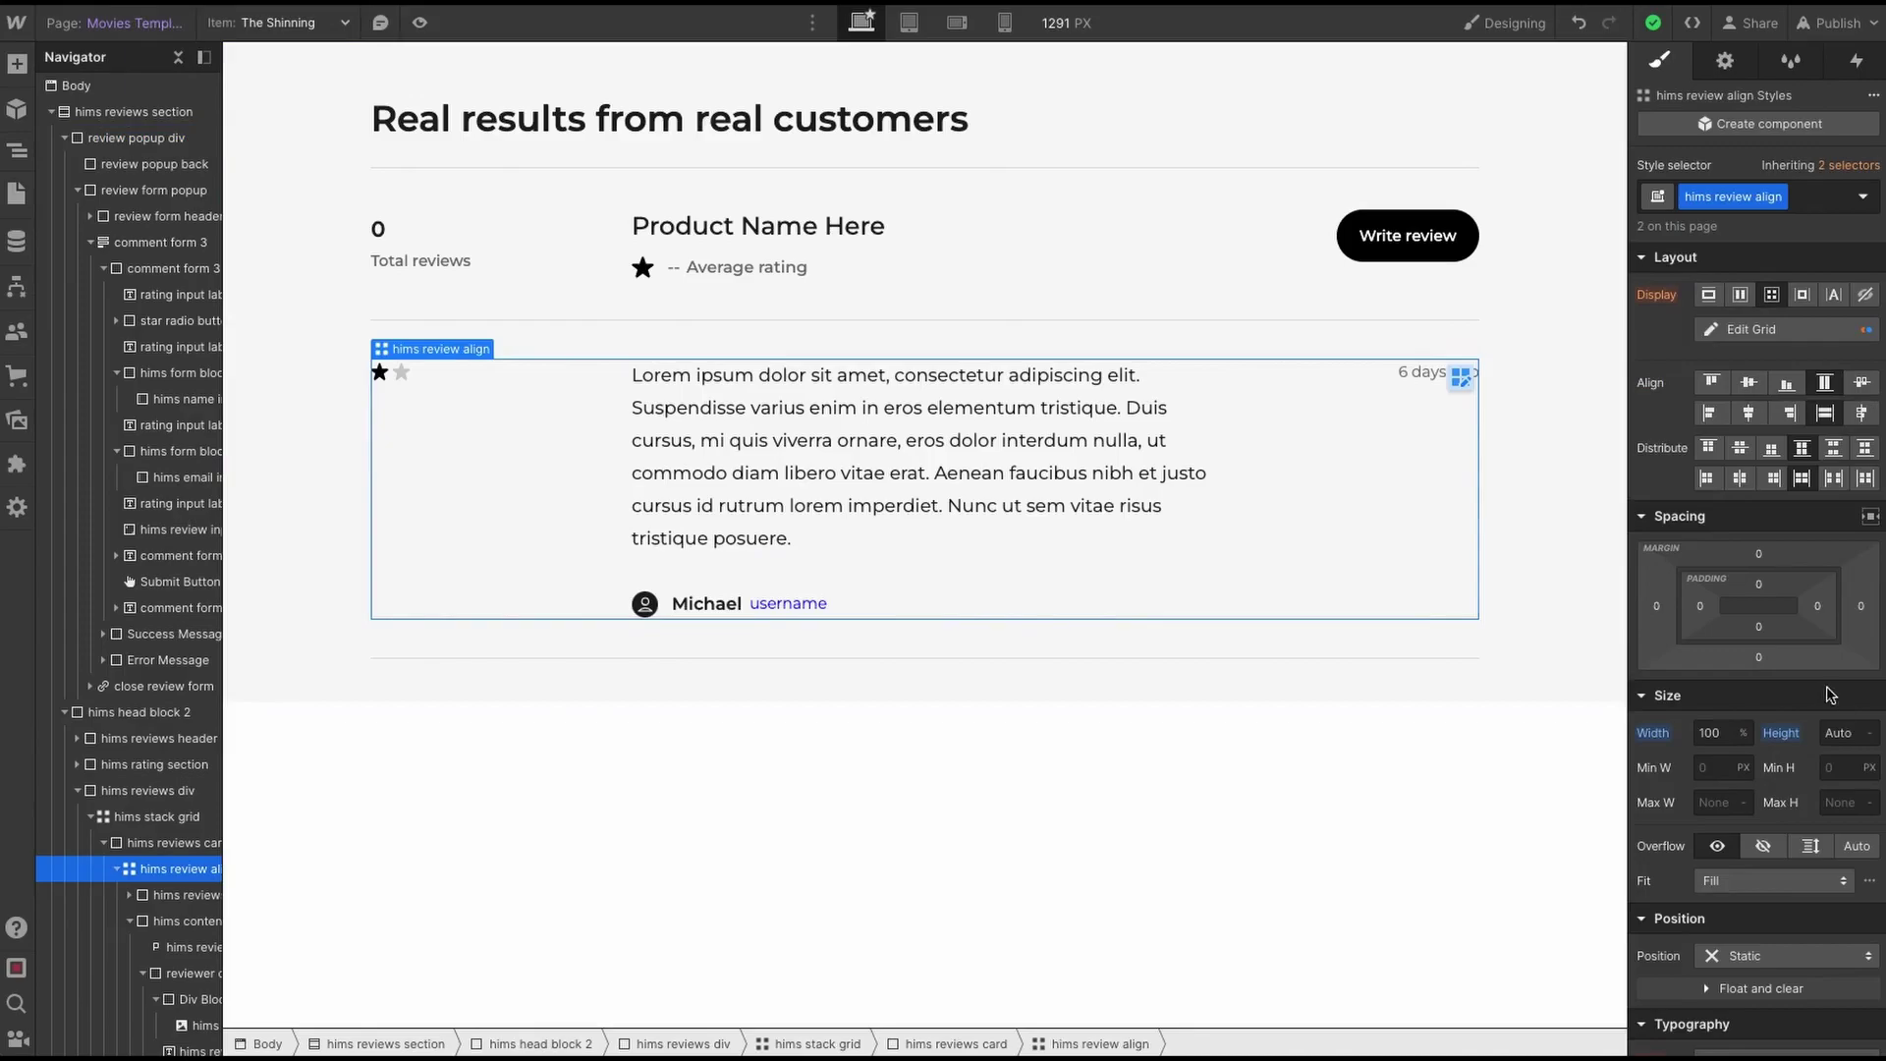
- Set the hims stack grid's opacity to 0% and publish to the selected domains
{"action": "left_click", "coordinate": [144, 819]}
{"action": "scroll", "coordinate": [137, 823], "scroll_direction": "down", "scroll_amount": 1}
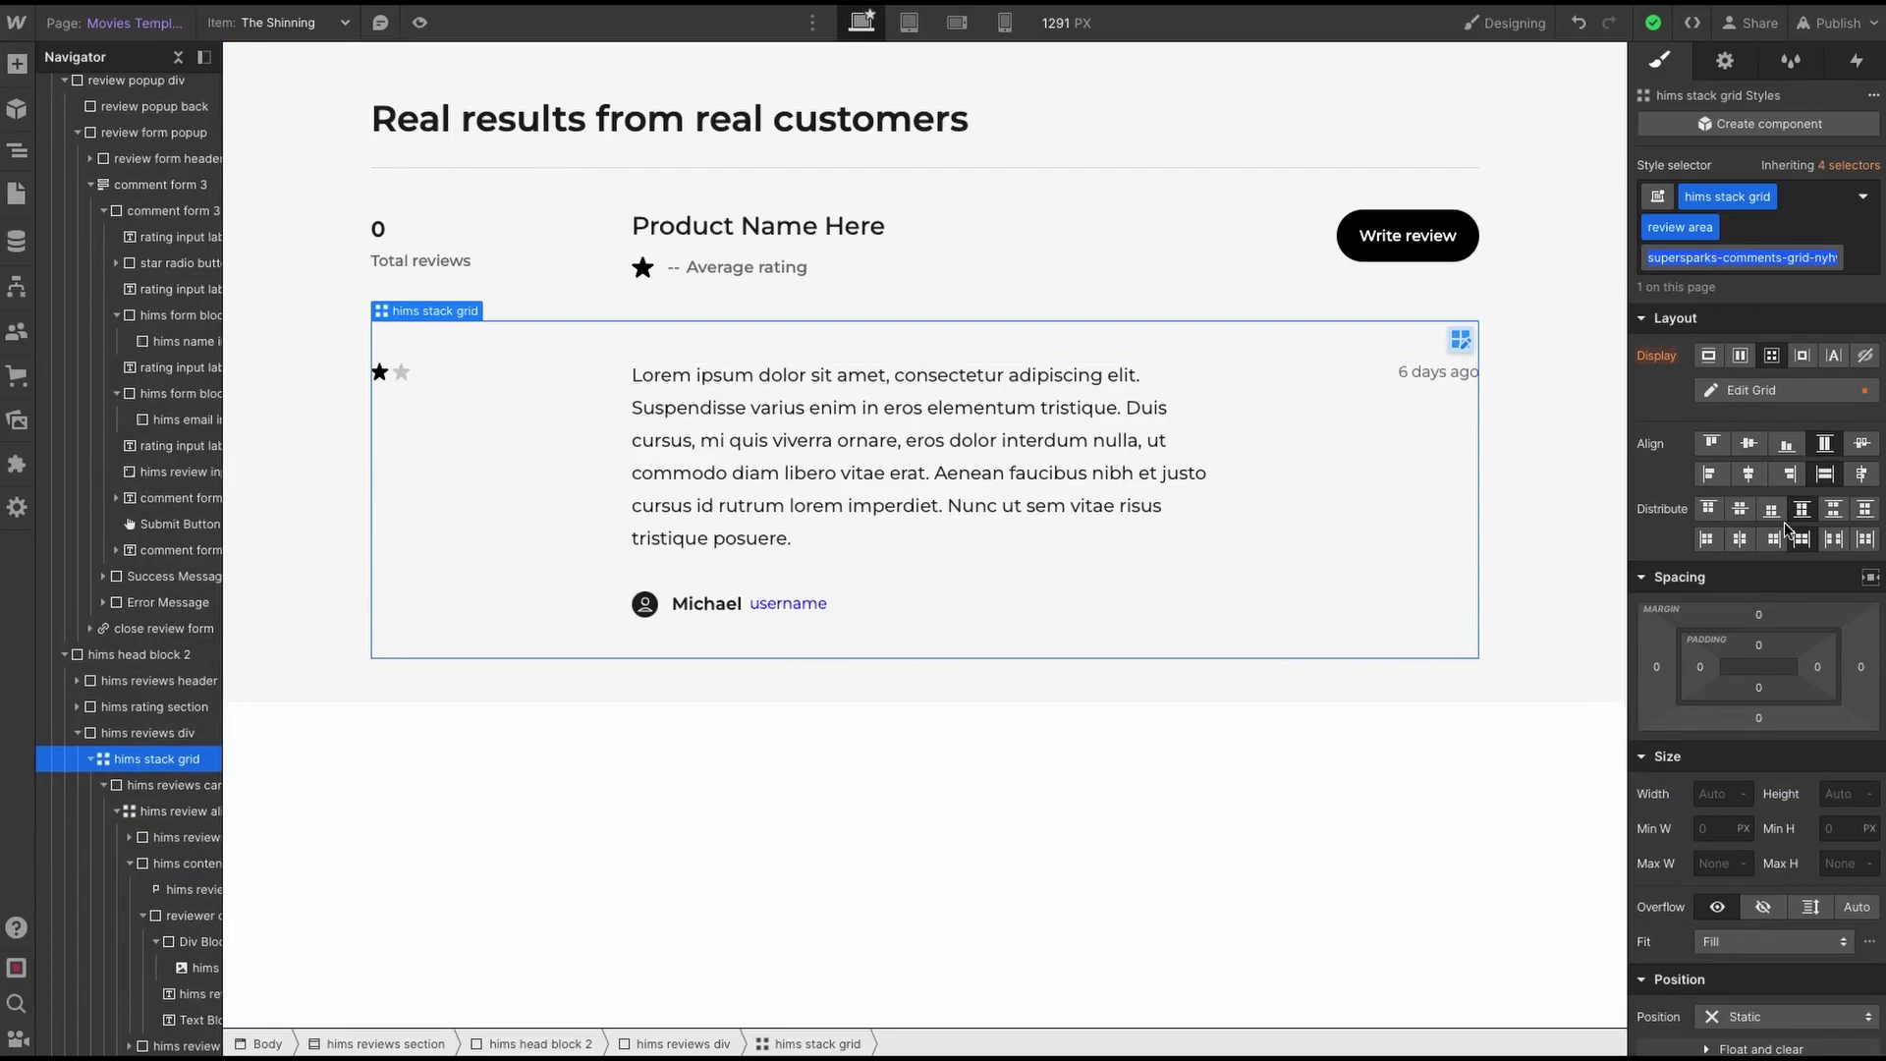
{"action": "scroll", "coordinate": [1786, 531], "scroll_direction": "down", "scroll_amount": 6}
{"action": "scroll", "coordinate": [1765, 574], "scroll_direction": "down", "scroll_amount": 5}
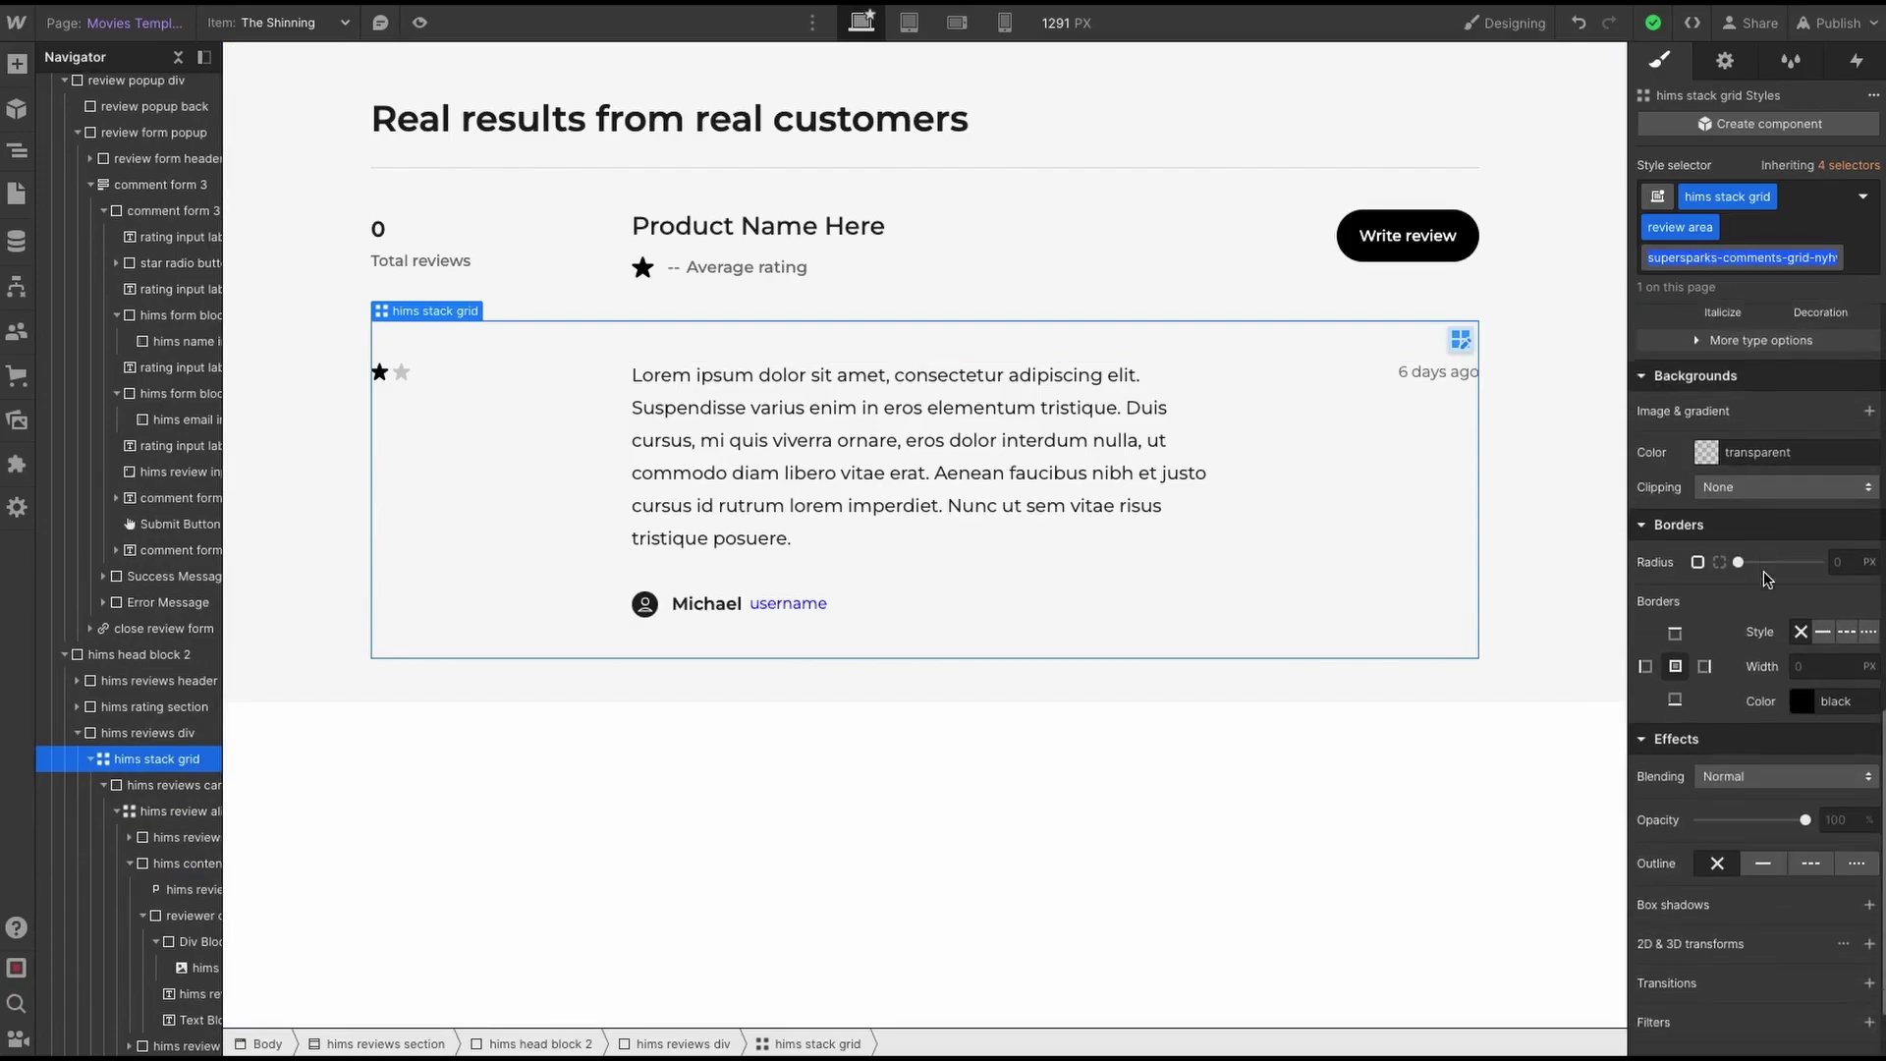
{"action": "left_click_drag", "start_coordinate": [1805, 805], "coordinate": [1653, 825]}
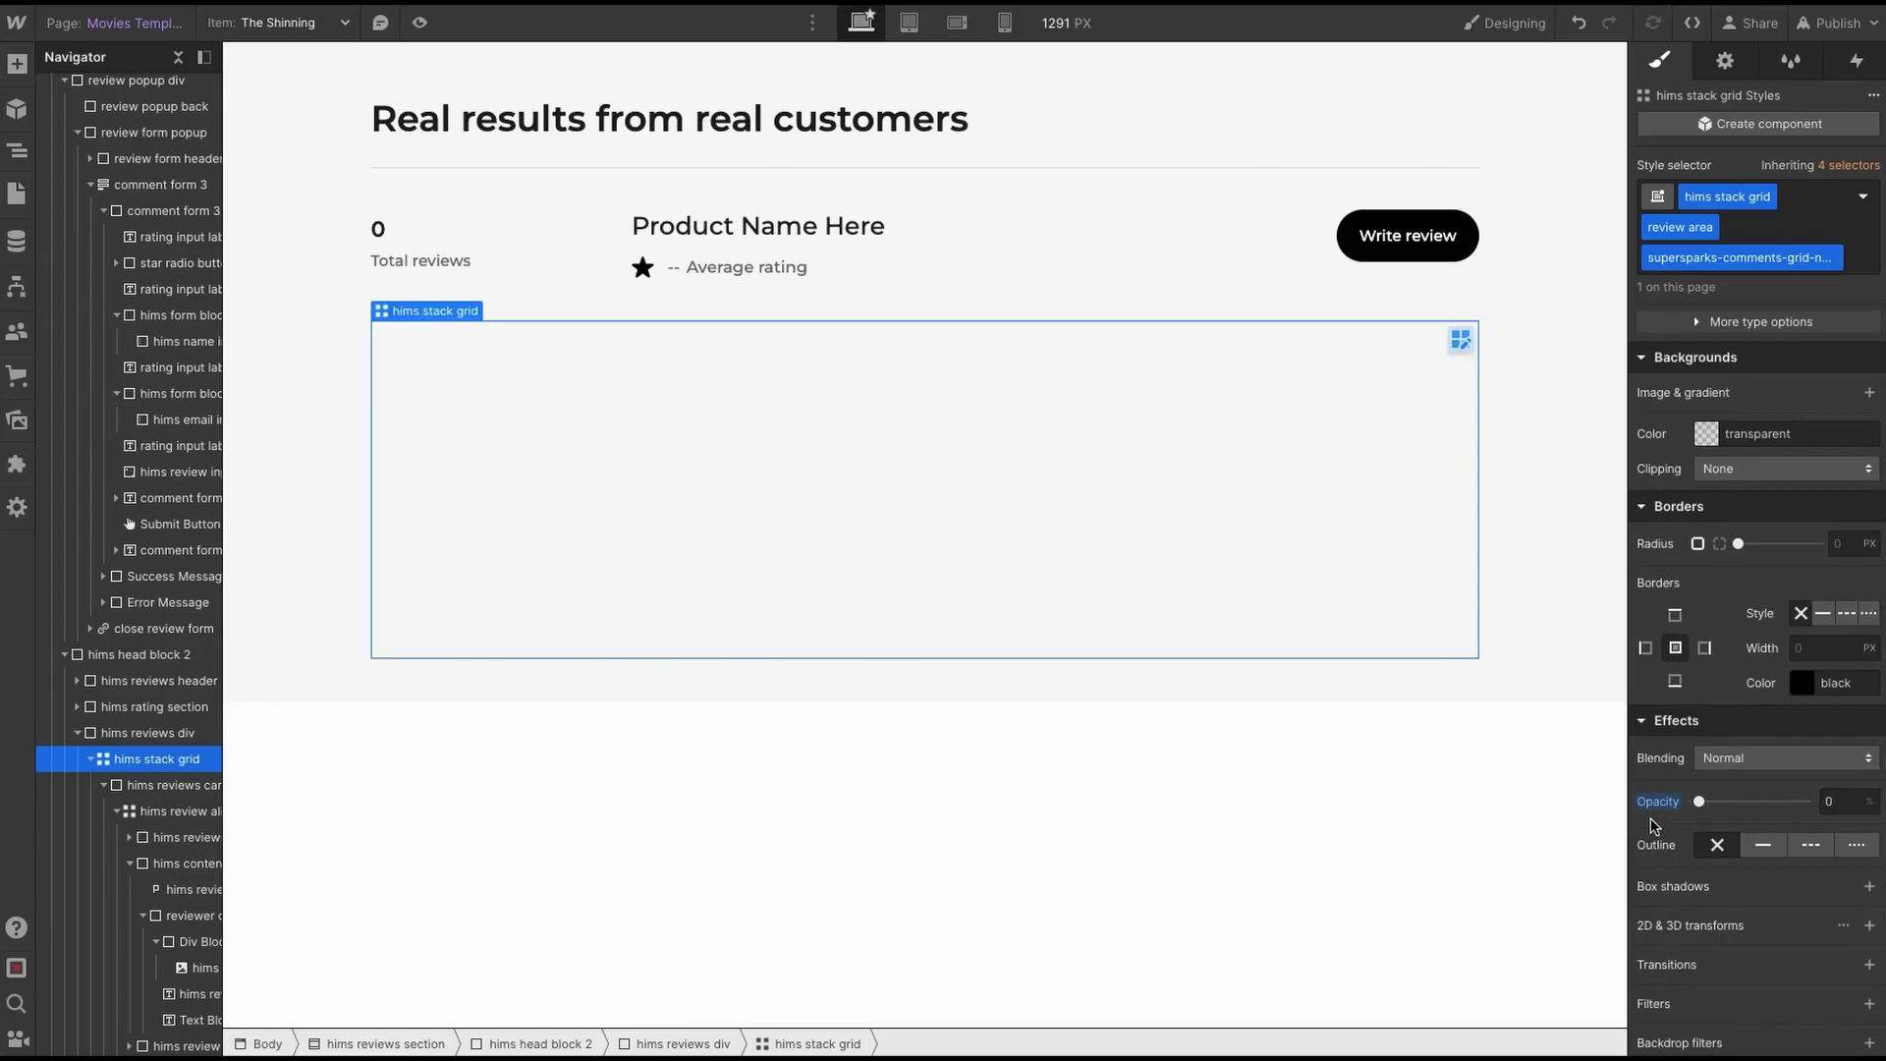
{"action": "left_click", "coordinate": [1829, 22]}
{"action": "left_click", "coordinate": [1771, 395]}
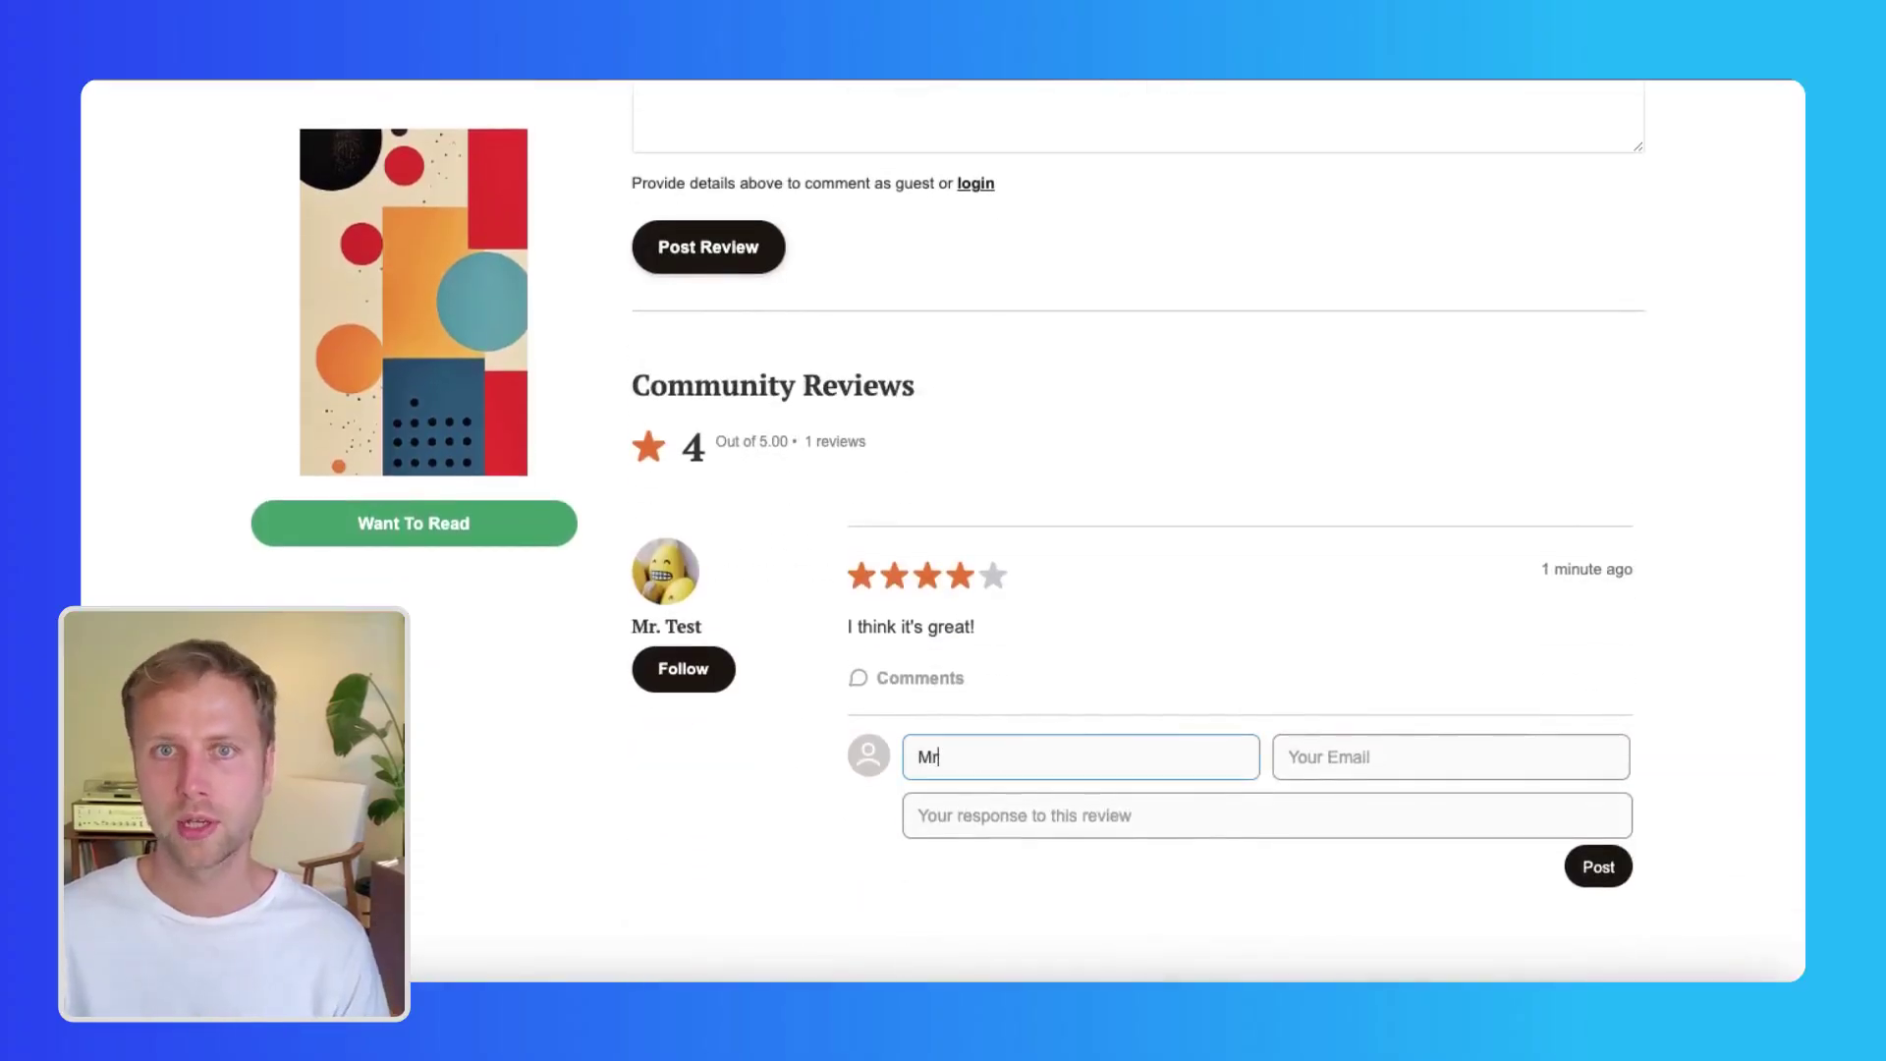
- Enter a guest name and email, write a reply disagreeing with the review, and post it
{"action": "type", "text": "Mr. Negativity"}
{"action": "key", "text": "Tab"}
{"action": "type", "text": "neg"}
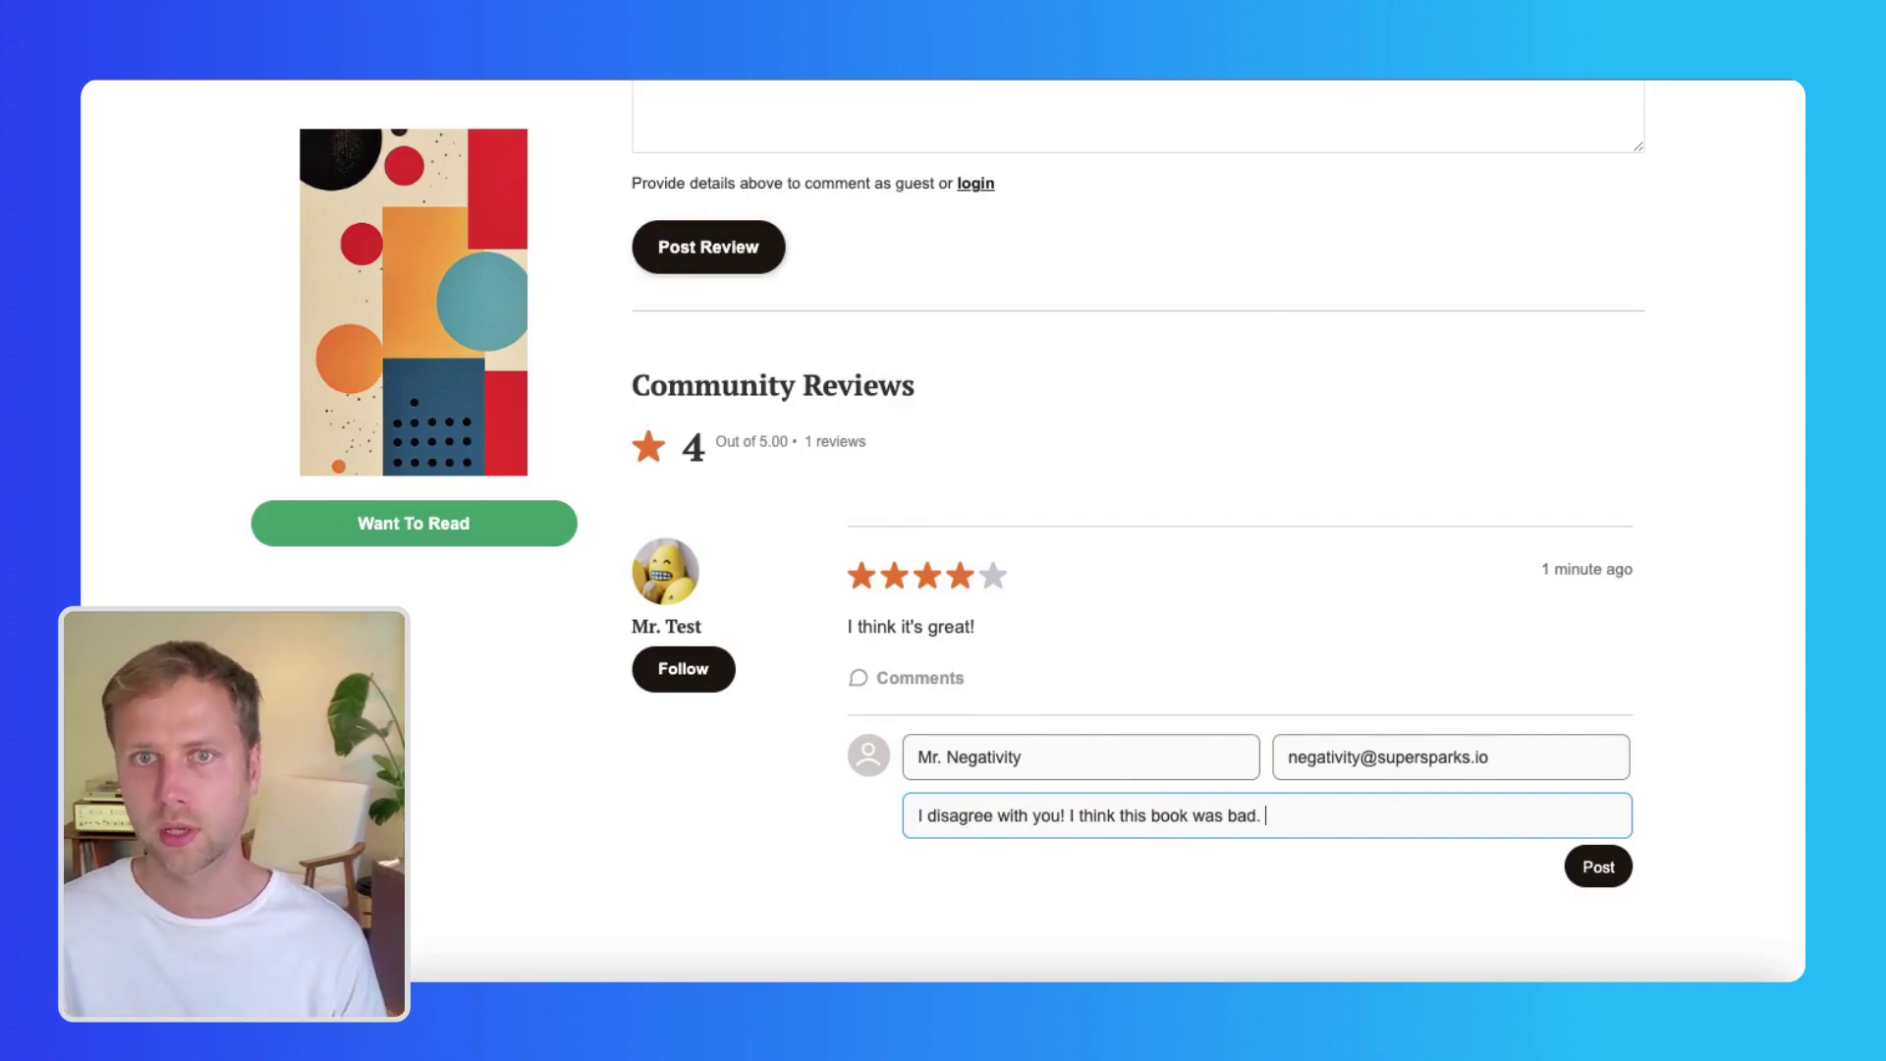
{"action": "type", "text": "In fact, I think everything is back be"}
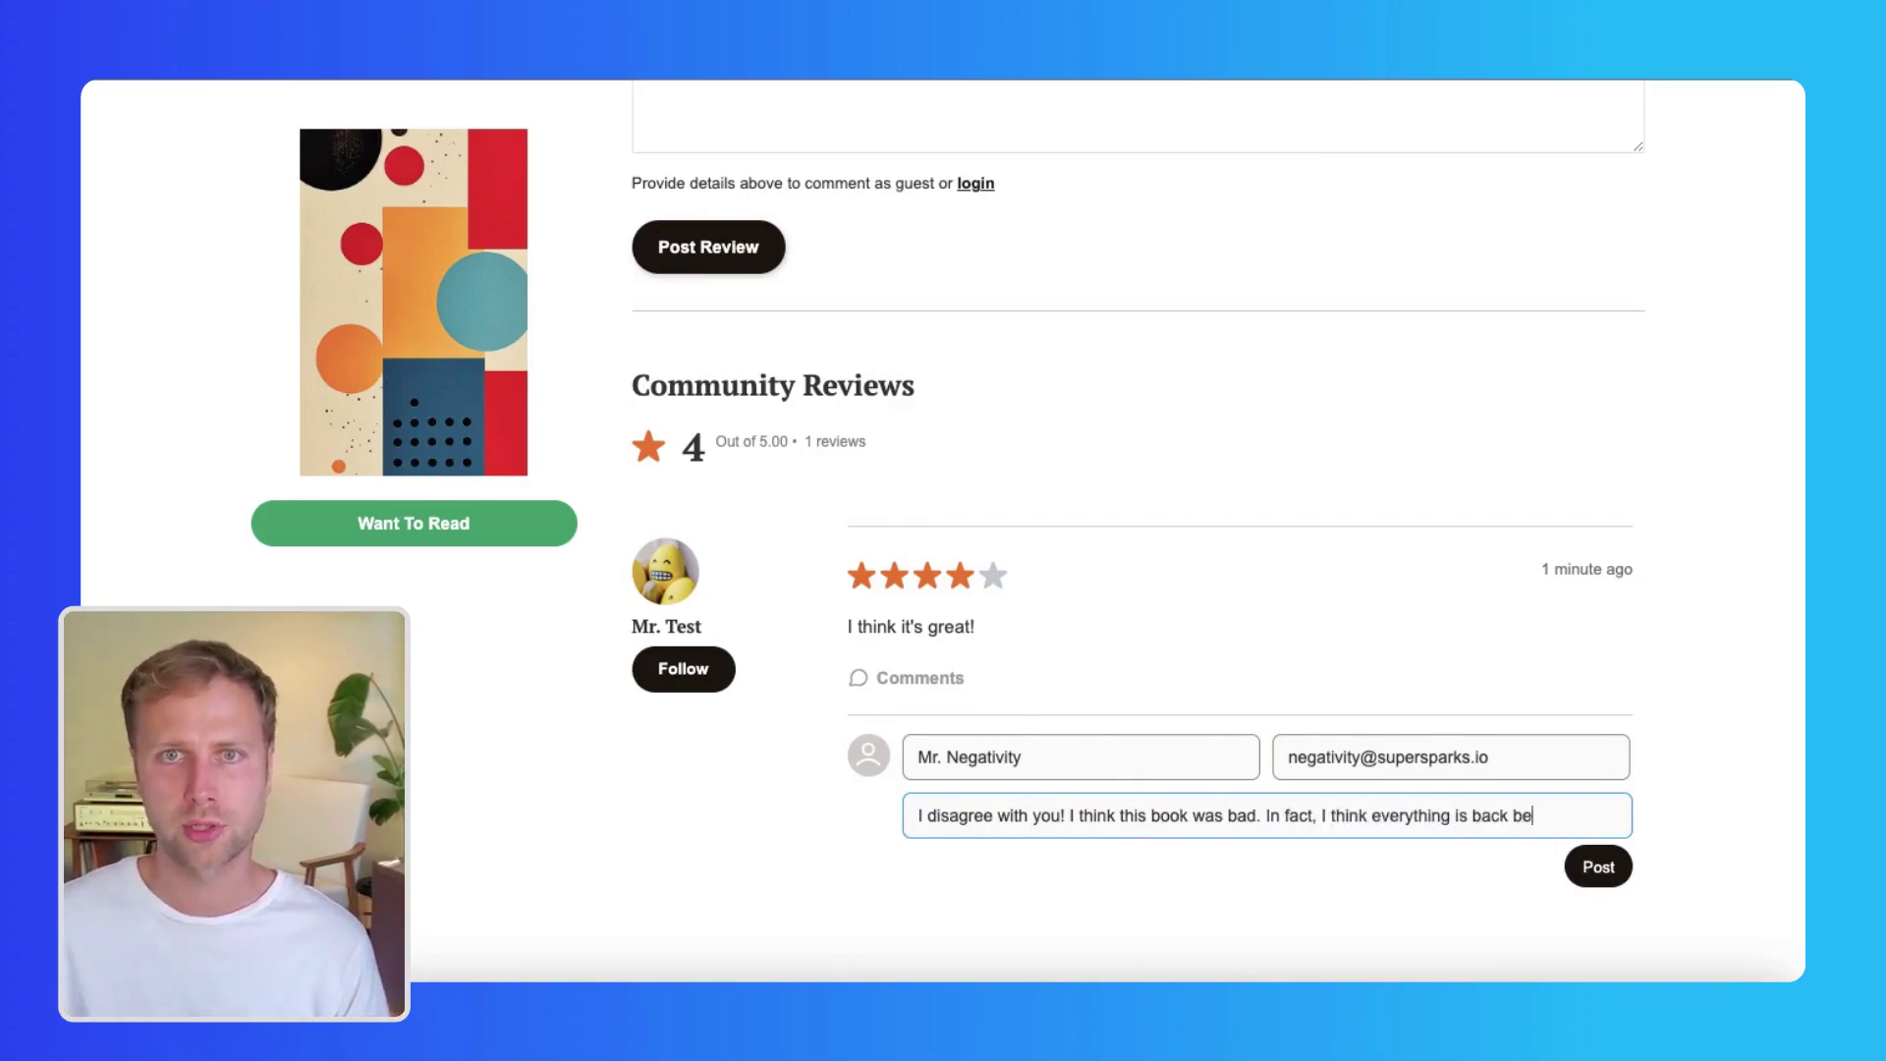
{"action": "type", "text": " Mr. Negat"}
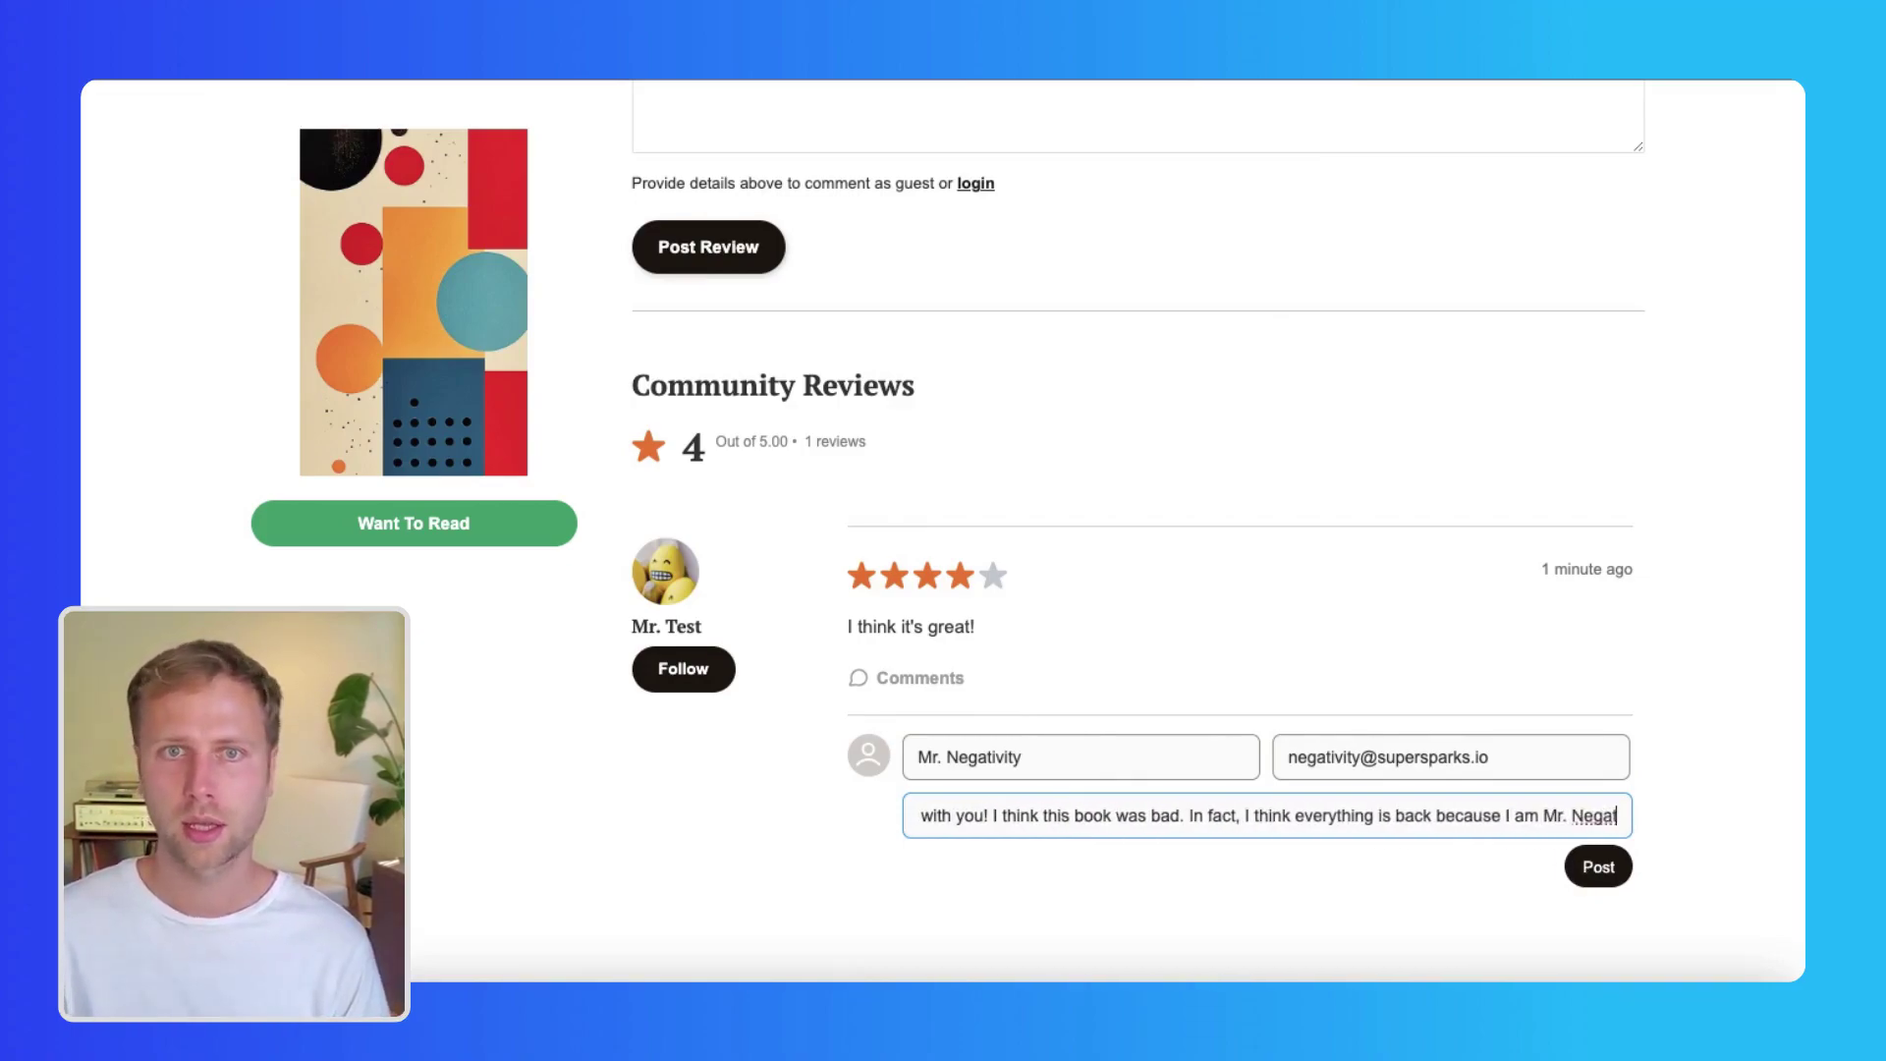
{"action": "type", "text": "ivity :("}
{"action": "left_click", "coordinate": [1610, 868]}
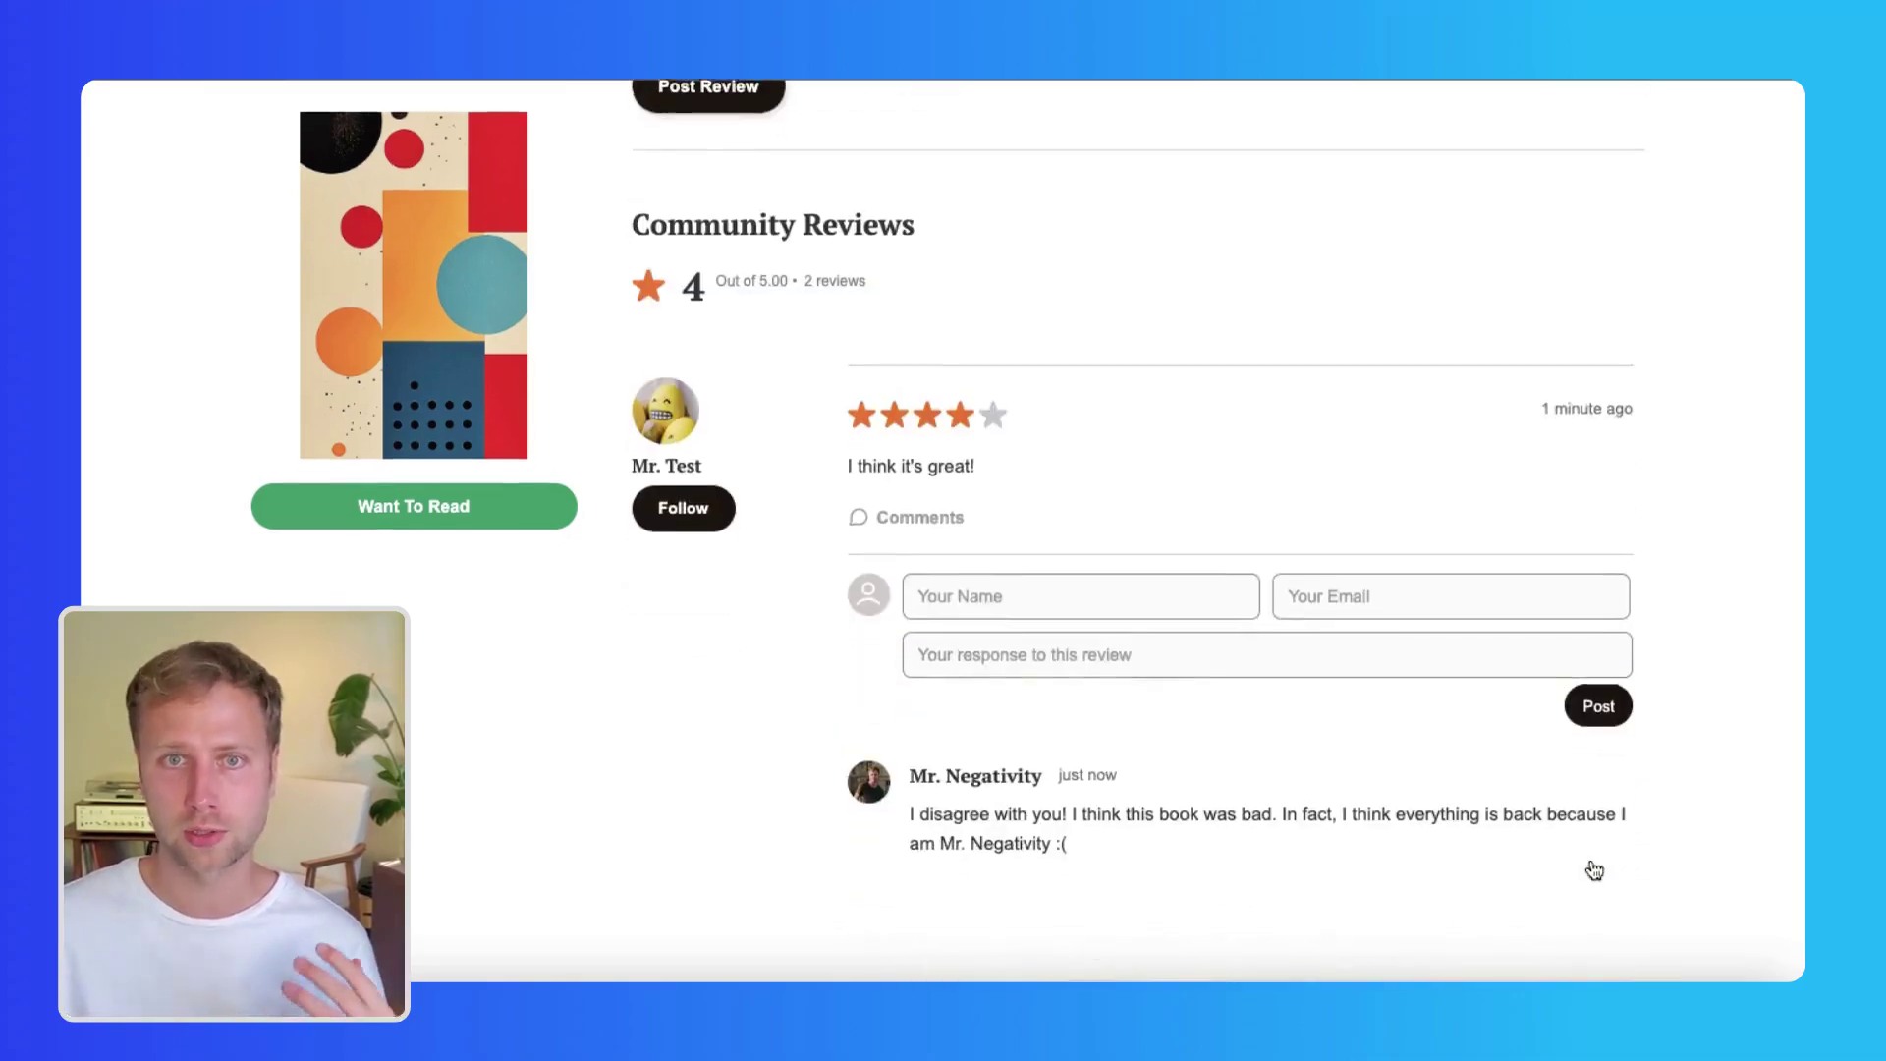